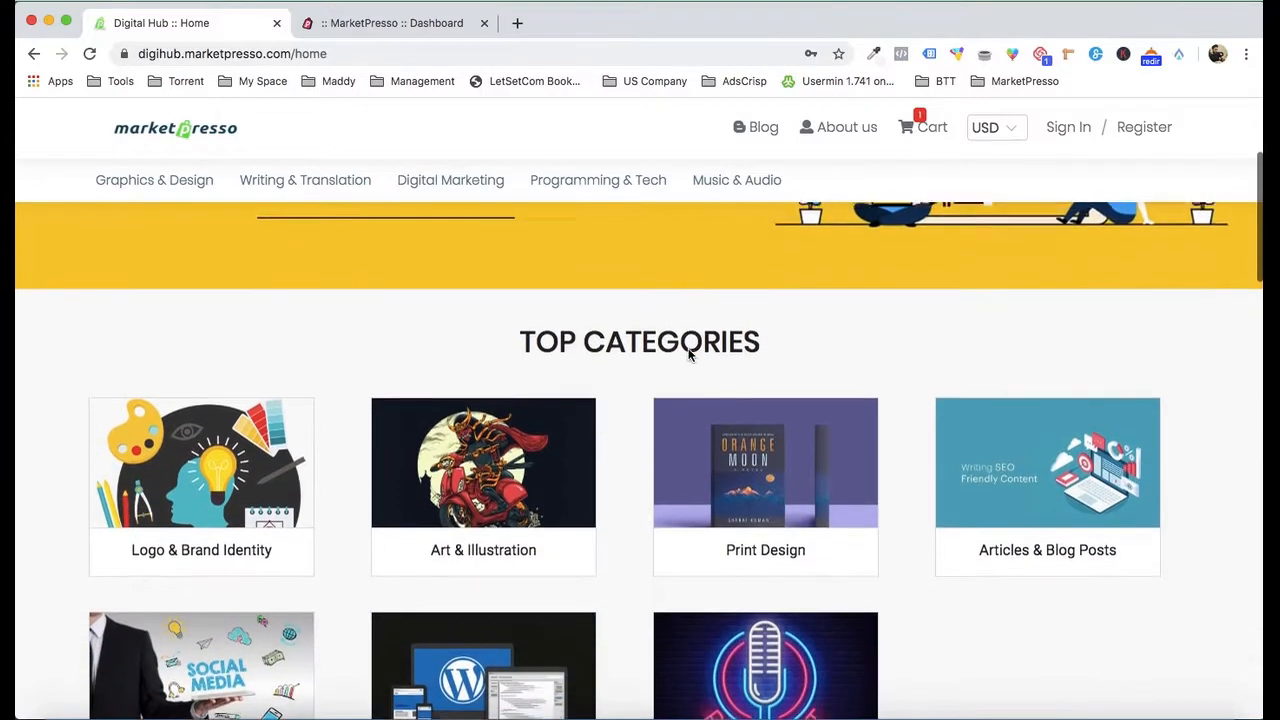
Step: Look over the marketplace home page, including the banner, top categories, about section, testimonials, popular services and newsletter sign-up
{"action": "scroll", "coordinate": [819, 355], "scroll_direction": "up", "scroll_amount": 5}
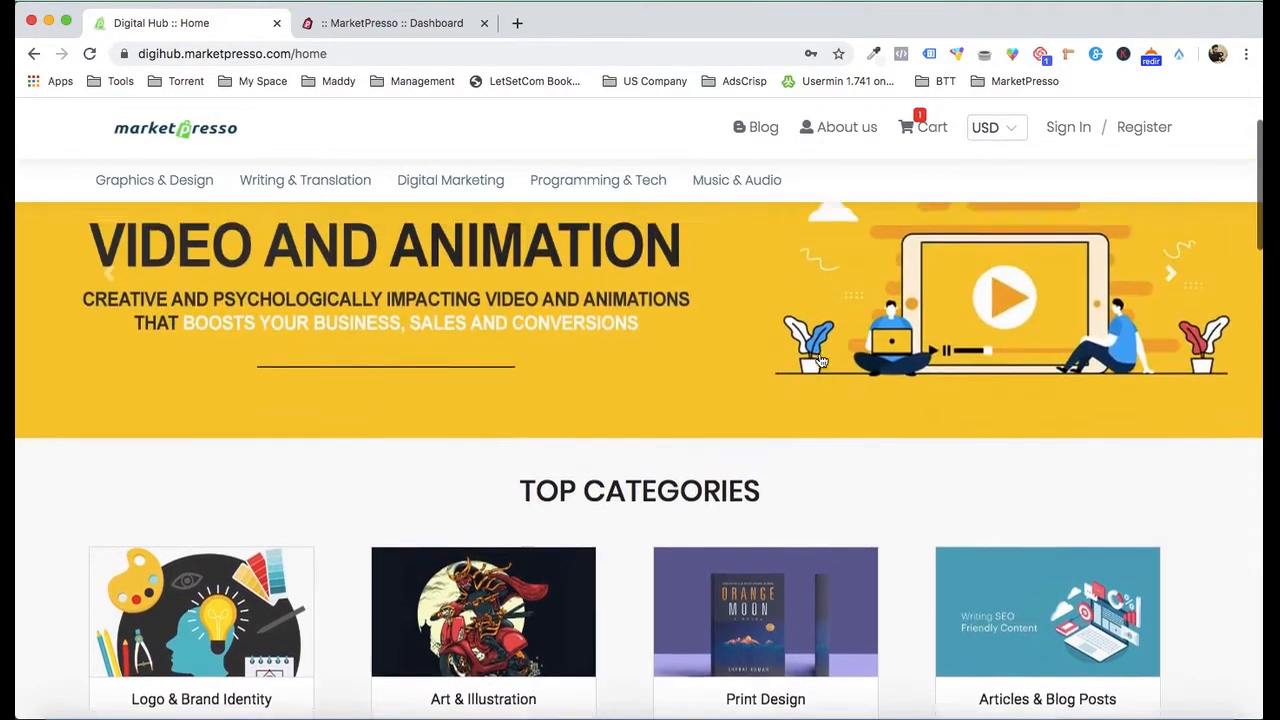
{"action": "scroll", "coordinate": [820, 360], "scroll_direction": "down", "scroll_amount": 5}
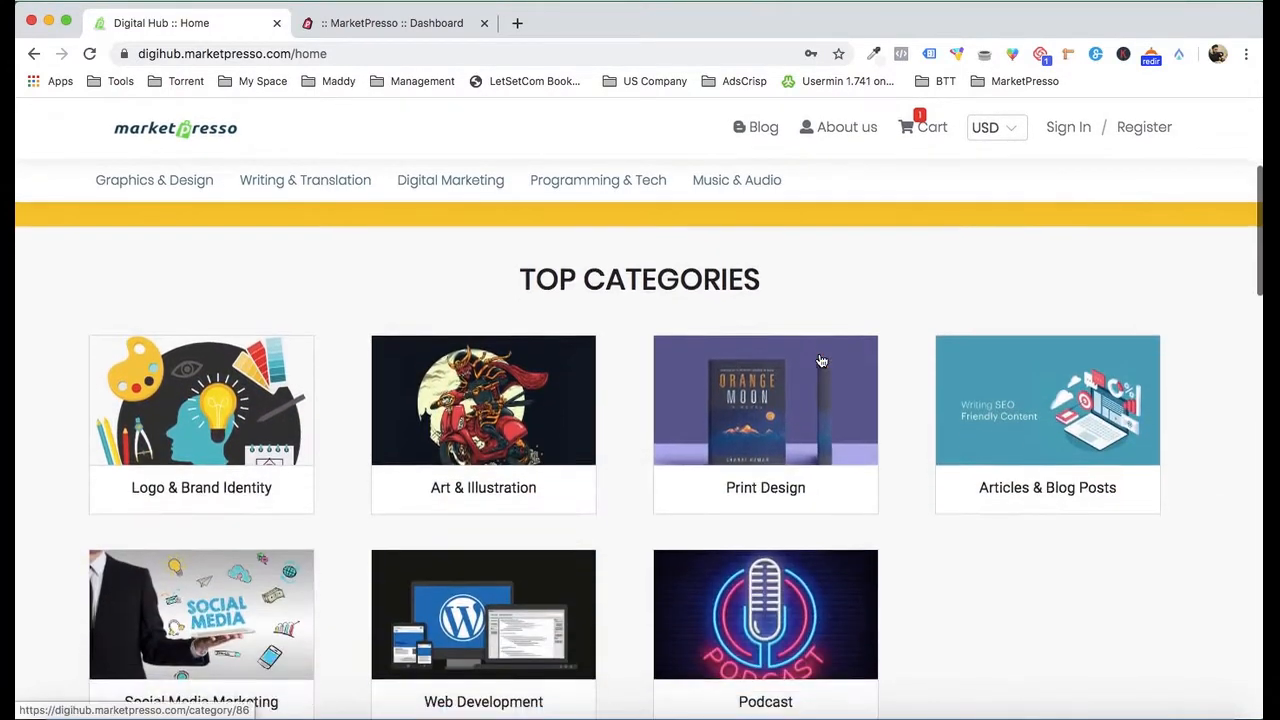
{"action": "scroll", "coordinate": [820, 360], "scroll_direction": "up", "scroll_amount": 5}
{"action": "scroll", "coordinate": [929, 358], "scroll_direction": "down", "scroll_amount": 10}
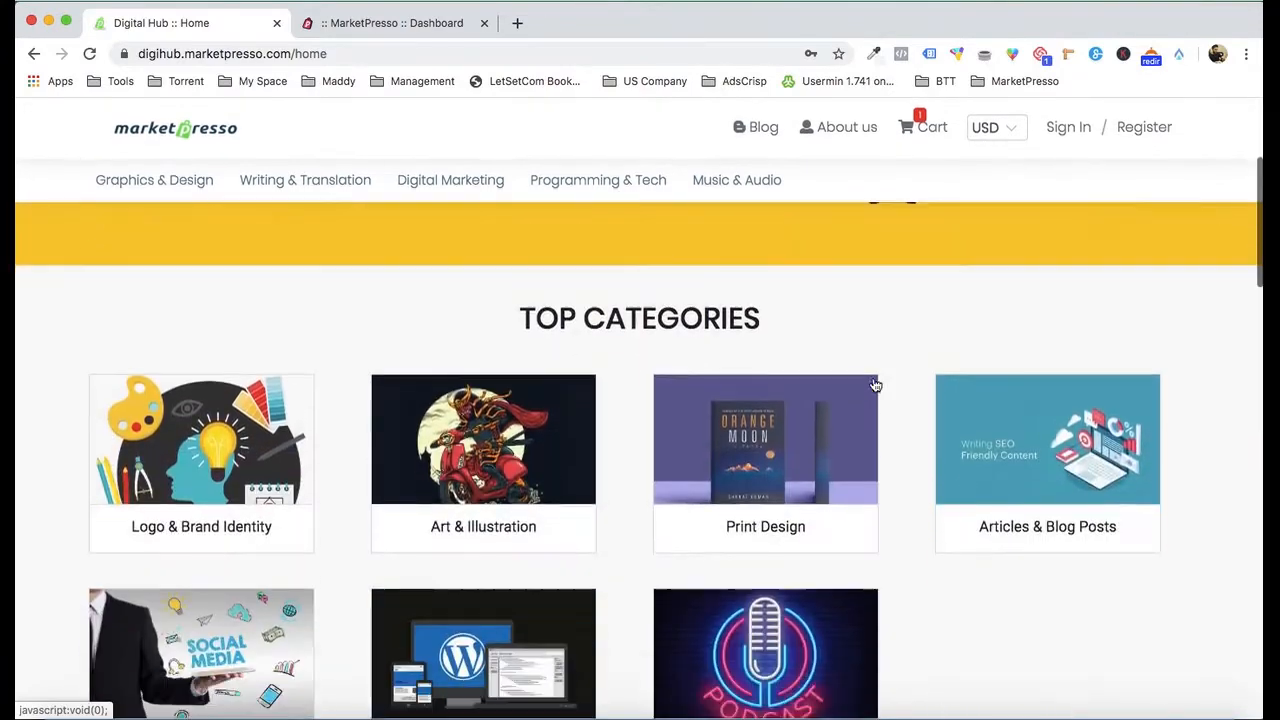
{"action": "scroll", "coordinate": [998, 480], "scroll_direction": "down", "scroll_amount": 2}
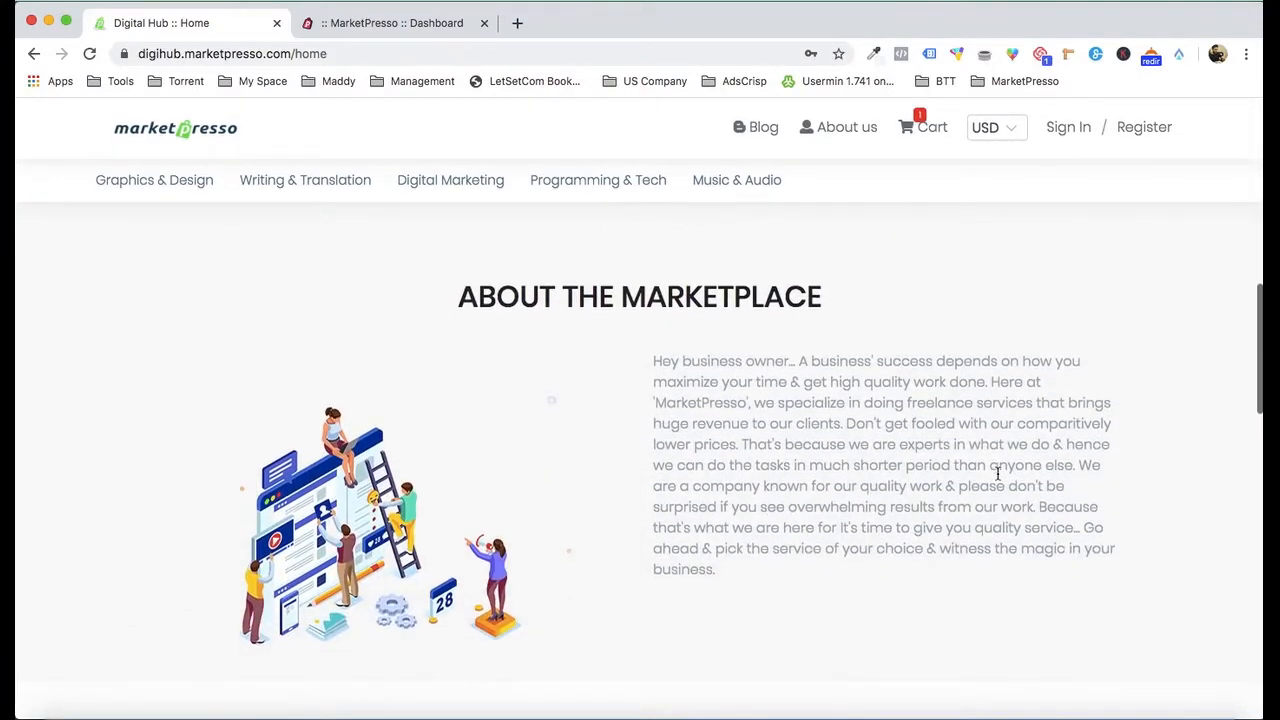
{"action": "scroll", "coordinate": [909, 508], "scroll_direction": "down", "scroll_amount": 6}
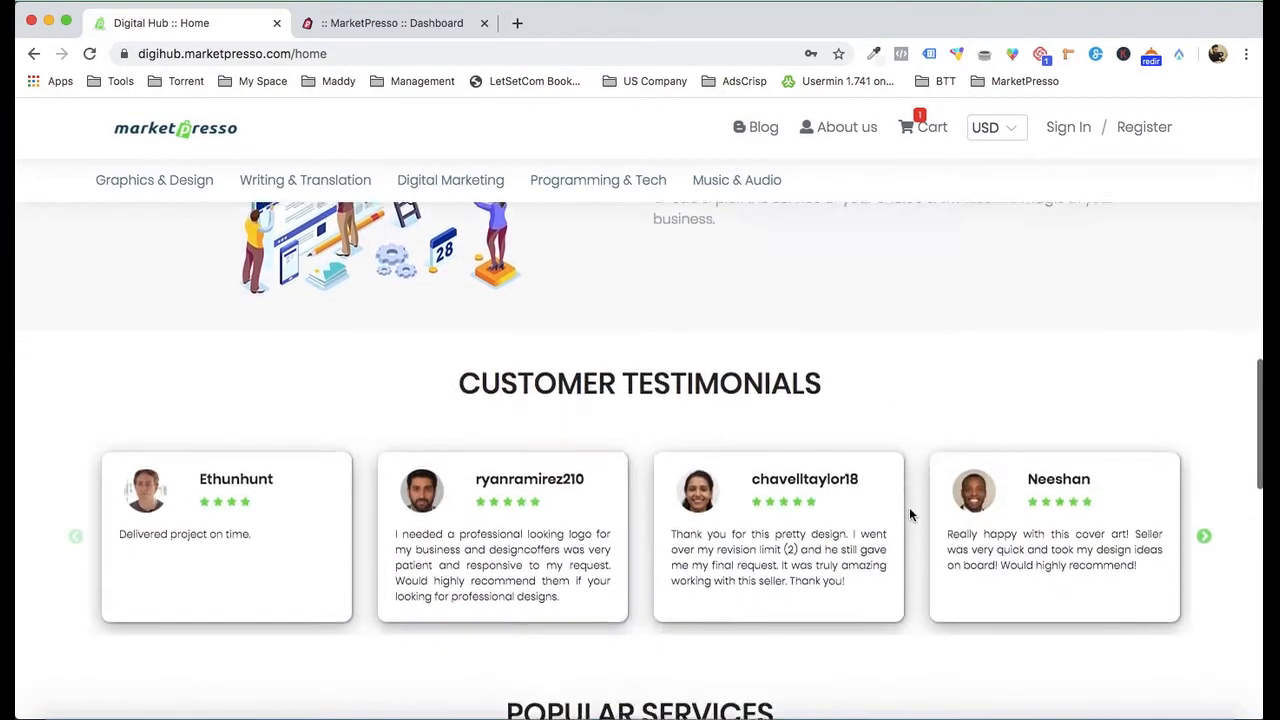
{"action": "scroll", "coordinate": [909, 510], "scroll_direction": "down", "scroll_amount": 5}
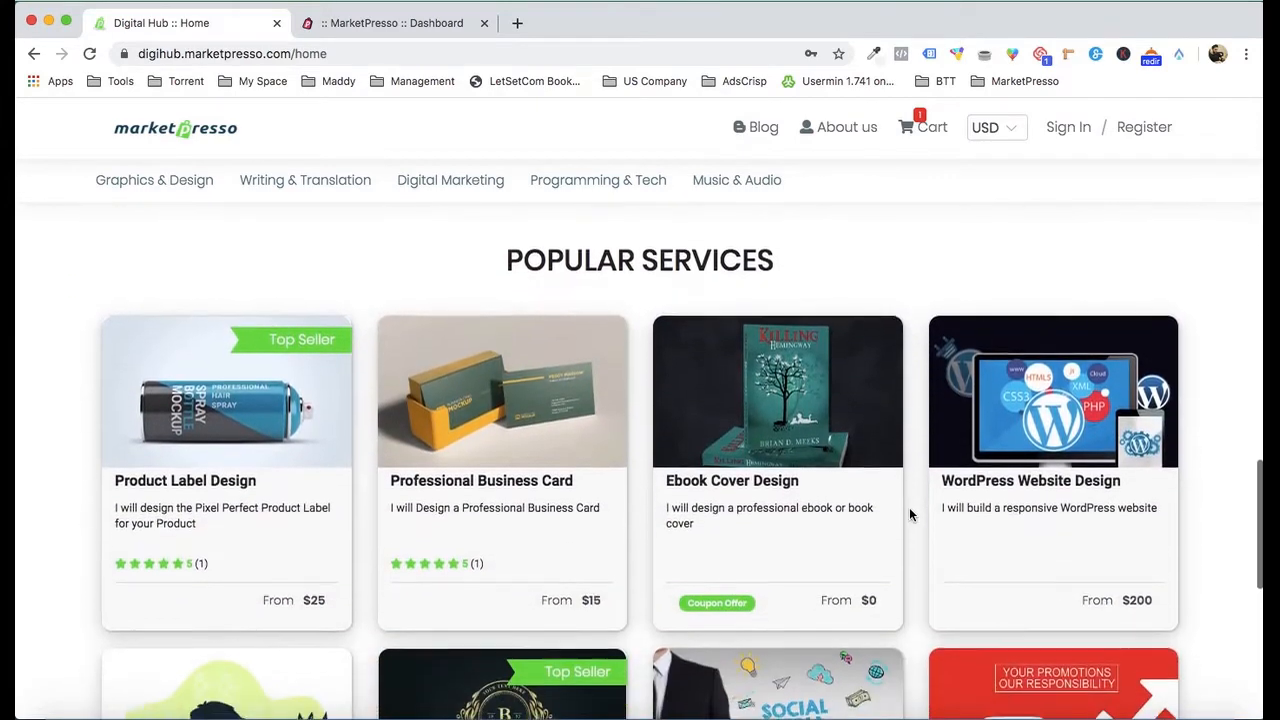
{"action": "scroll", "coordinate": [909, 514], "scroll_direction": "down", "scroll_amount": 4}
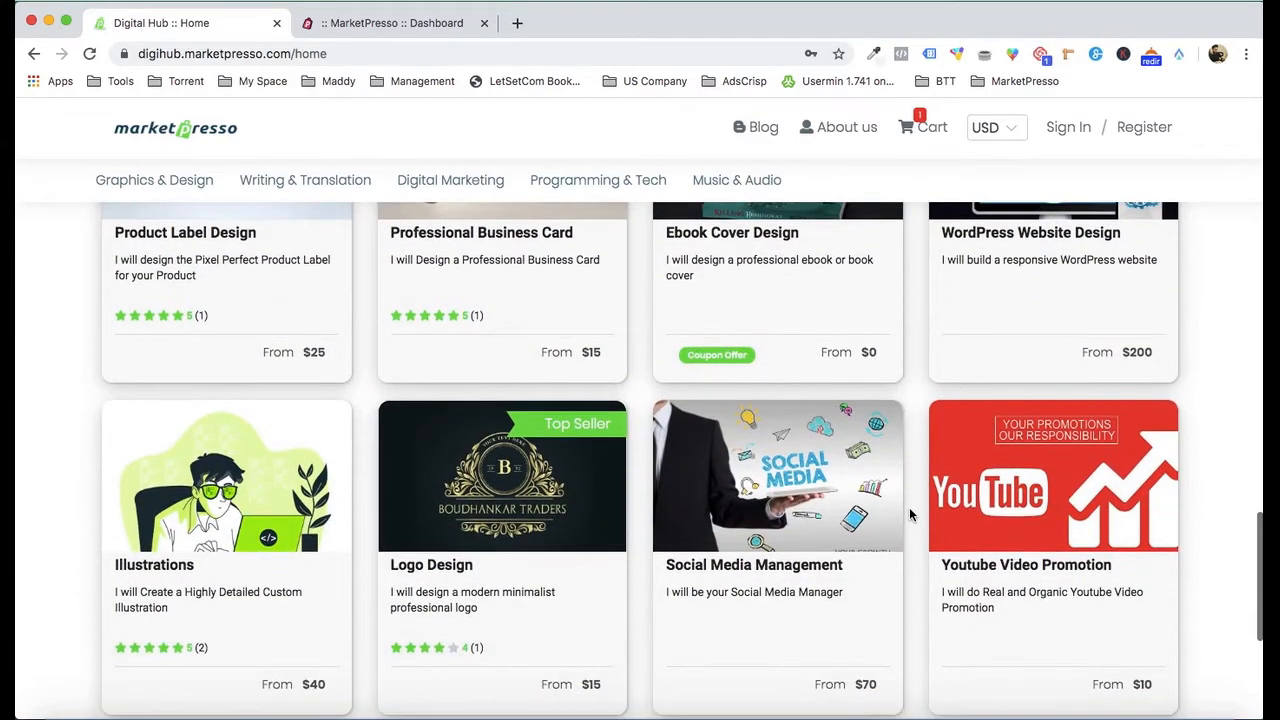
{"action": "scroll", "coordinate": [909, 514], "scroll_direction": "down", "scroll_amount": 2}
{"action": "scroll", "coordinate": [909, 514], "scroll_direction": "up", "scroll_amount": 8}
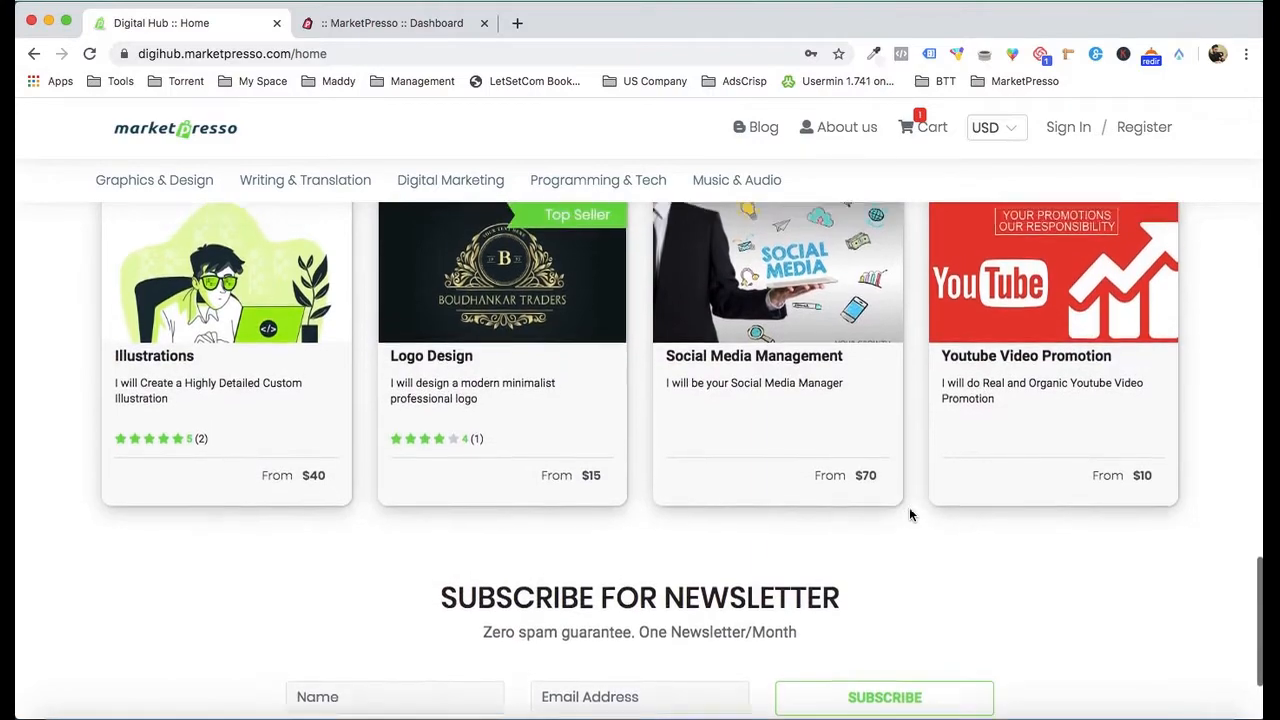
{"action": "scroll", "coordinate": [909, 514], "scroll_direction": "down", "scroll_amount": 4}
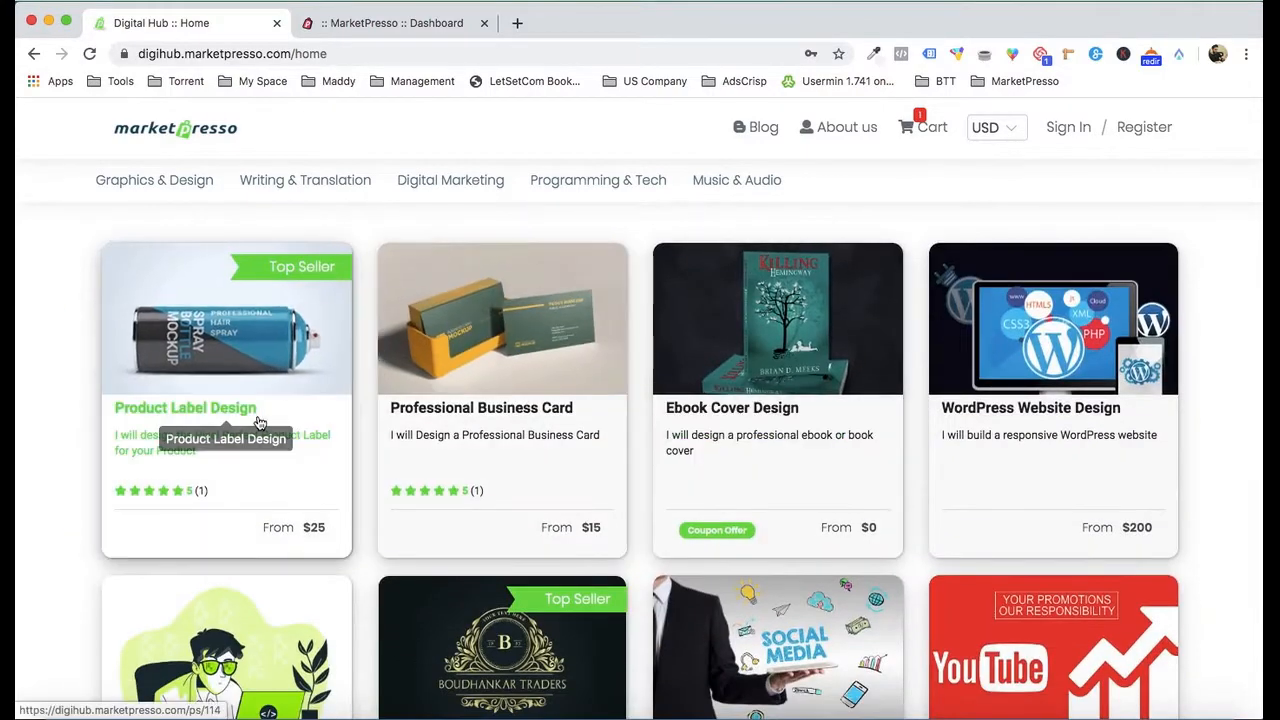
Step: Open the Product Label Design service and review its image gallery, packages, description, comparison table and browsing history
{"action": "left_click", "coordinate": [256, 420]}
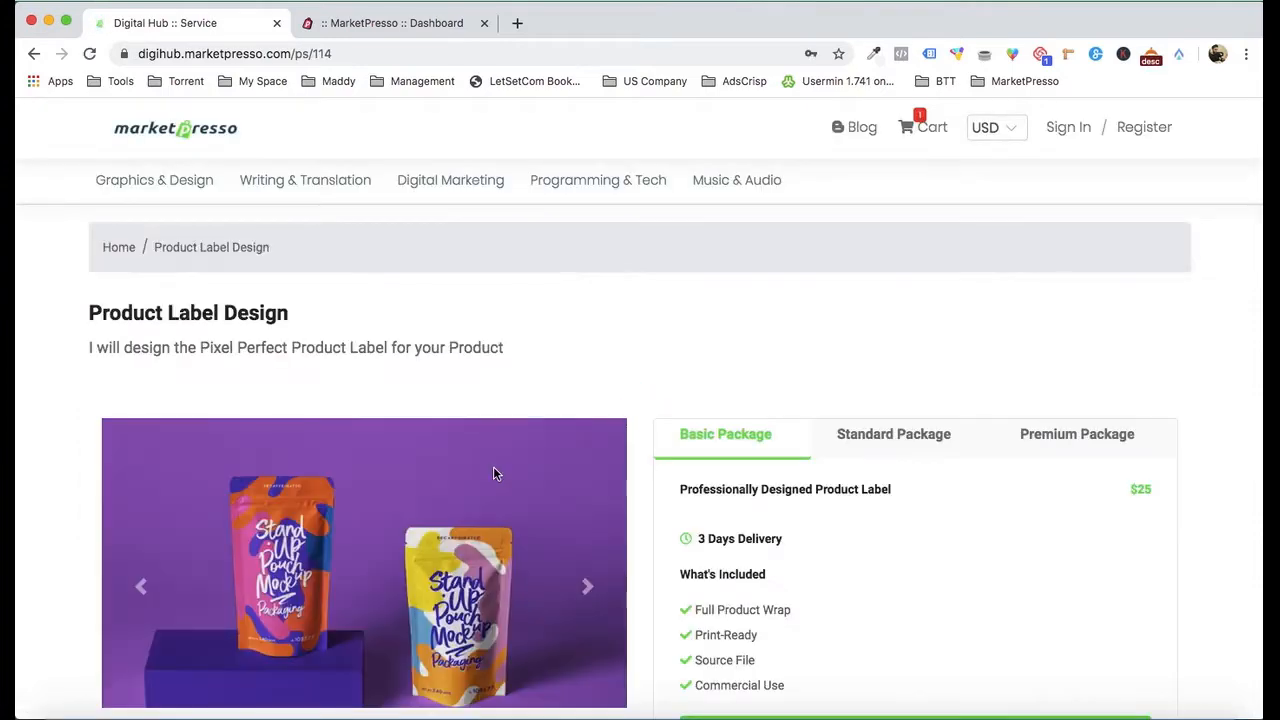
{"action": "scroll", "coordinate": [493, 473], "scroll_direction": "down", "scroll_amount": 7}
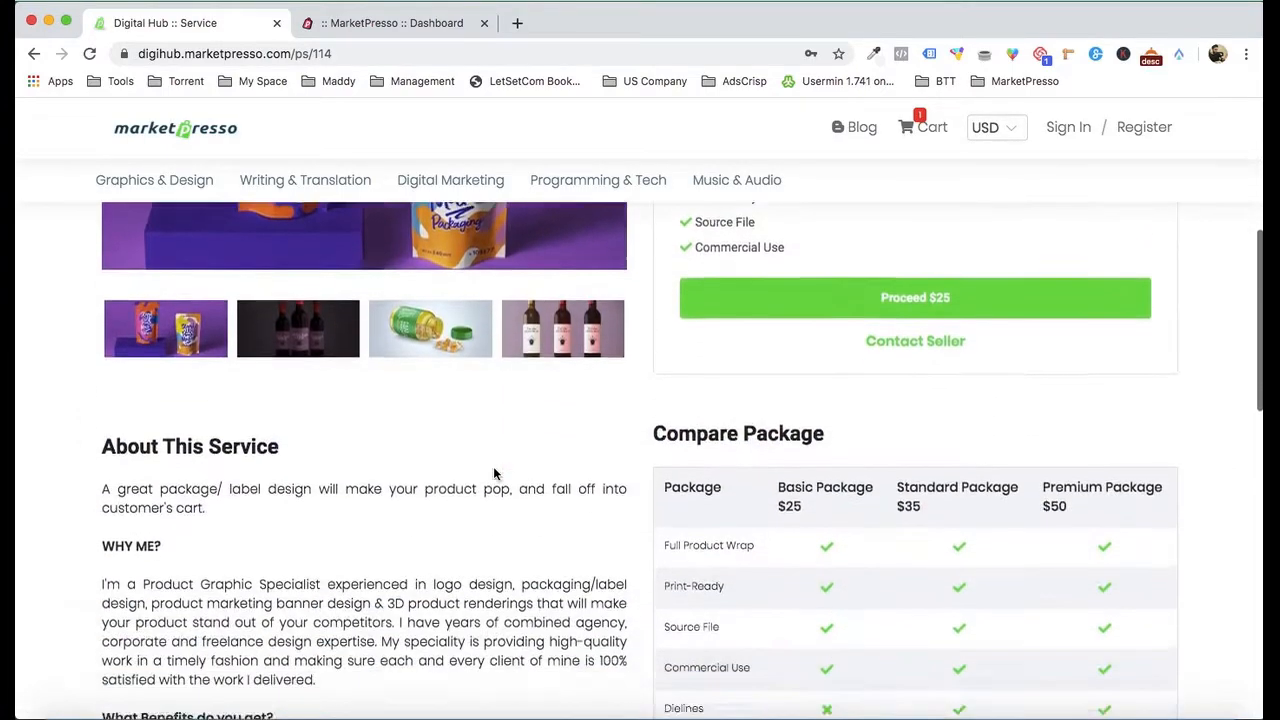
{"action": "scroll", "coordinate": [493, 474], "scroll_direction": "down", "scroll_amount": 6}
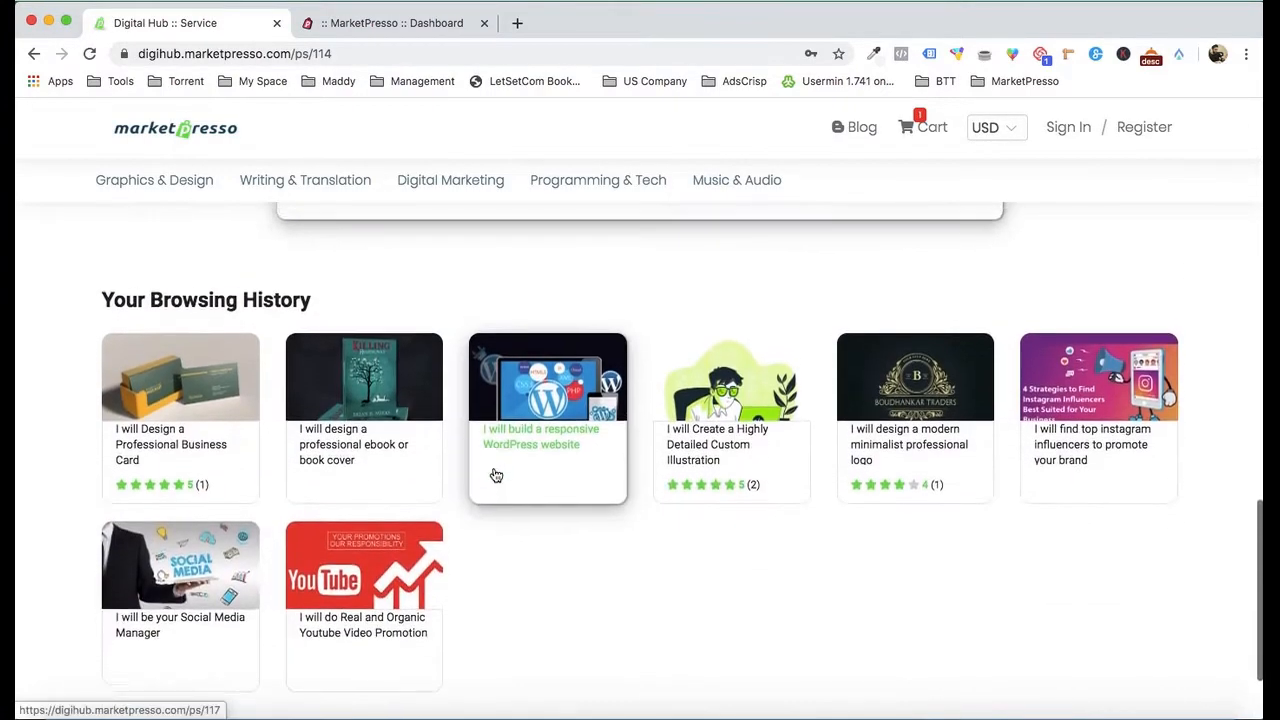
{"action": "scroll", "coordinate": [493, 474], "scroll_direction": "up", "scroll_amount": 6}
{"action": "scroll", "coordinate": [493, 474], "scroll_direction": "up", "scroll_amount": 6}
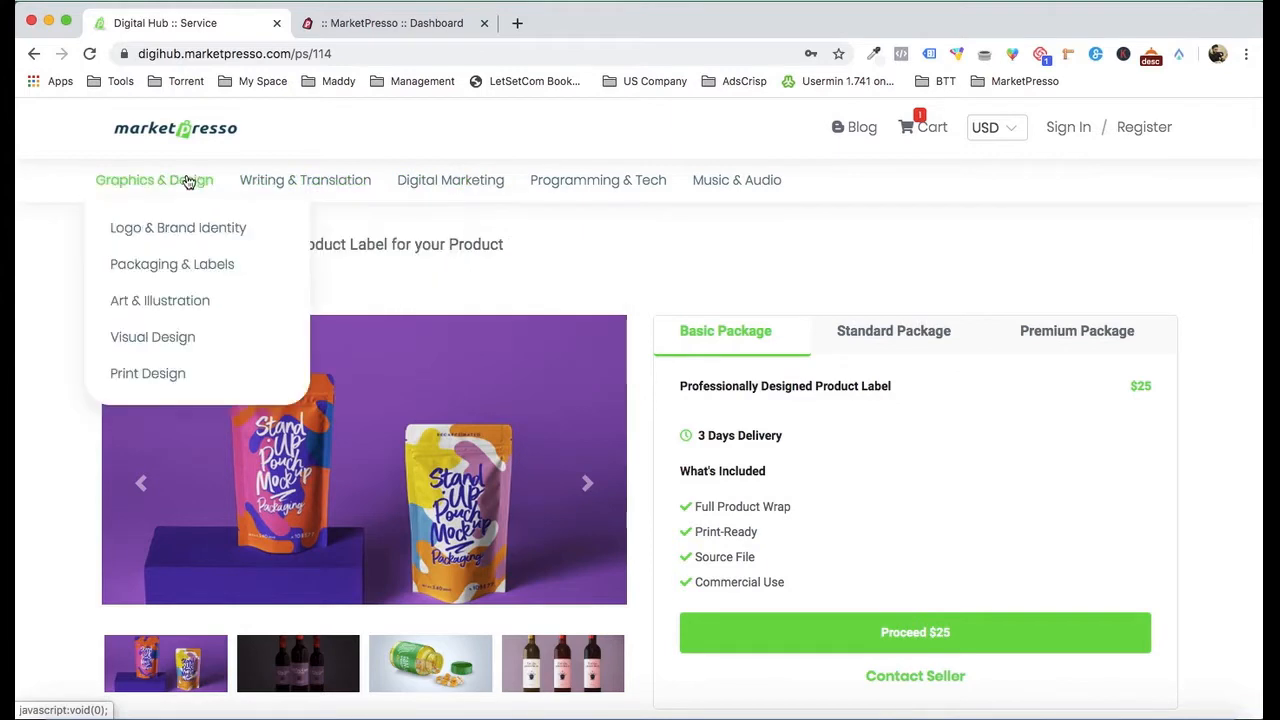
{"action": "mouse_move", "coordinate": [737, 182]}
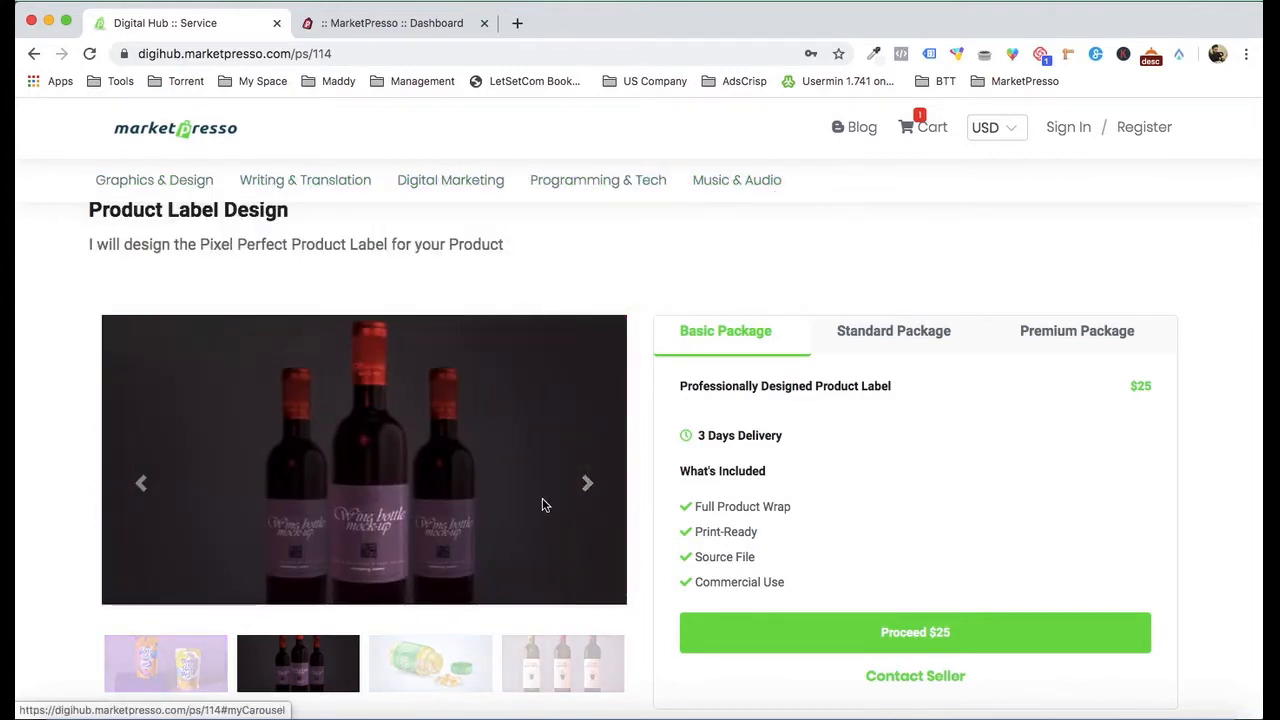
{"action": "scroll", "coordinate": [547, 517], "scroll_direction": "down", "scroll_amount": 2}
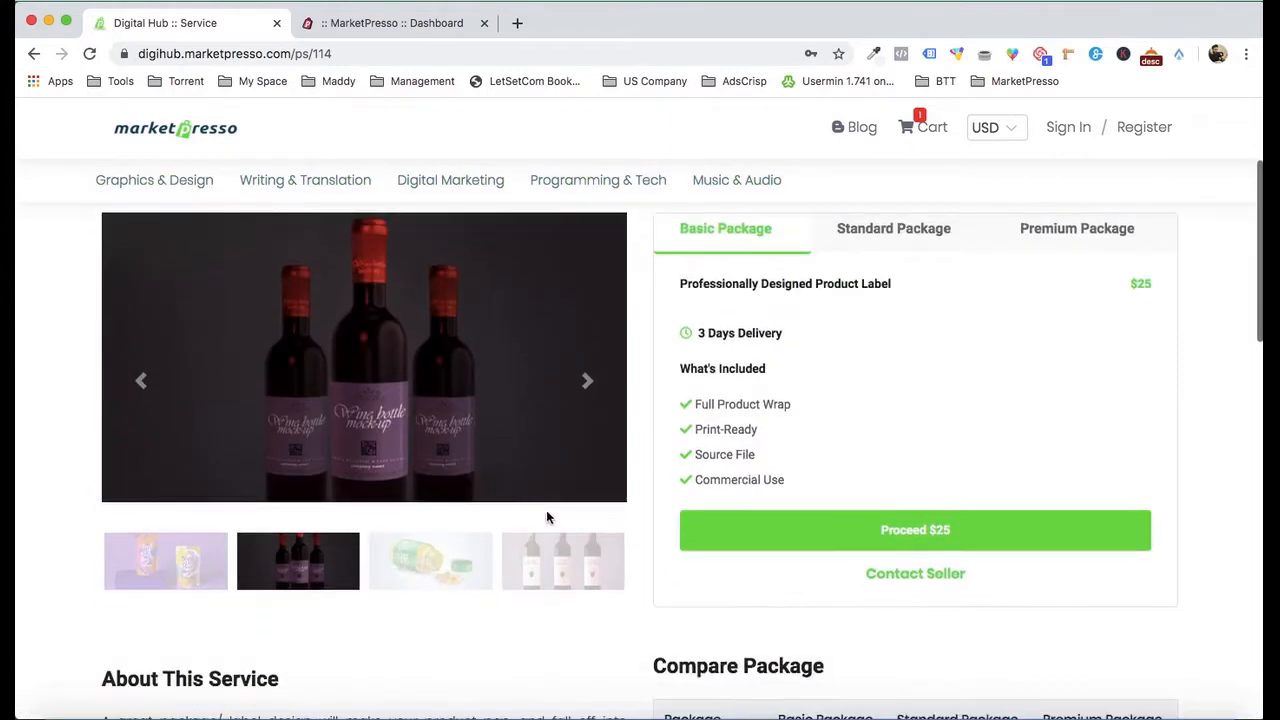
Step: Proceed with the service's Basic Package and review its add-ons and order summary
{"action": "left_click", "coordinate": [793, 532]}
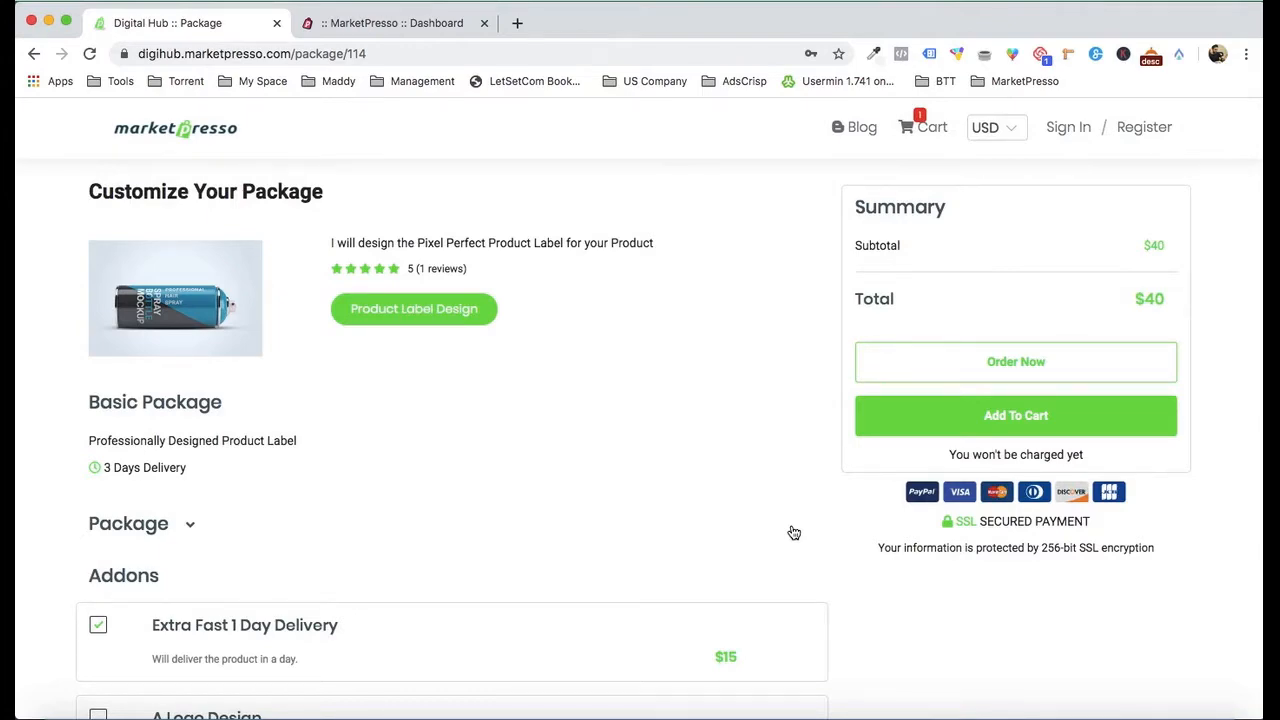
{"action": "scroll", "coordinate": [794, 531], "scroll_direction": "down", "scroll_amount": 3}
{"action": "scroll", "coordinate": [780, 523], "scroll_direction": "up", "scroll_amount": 4}
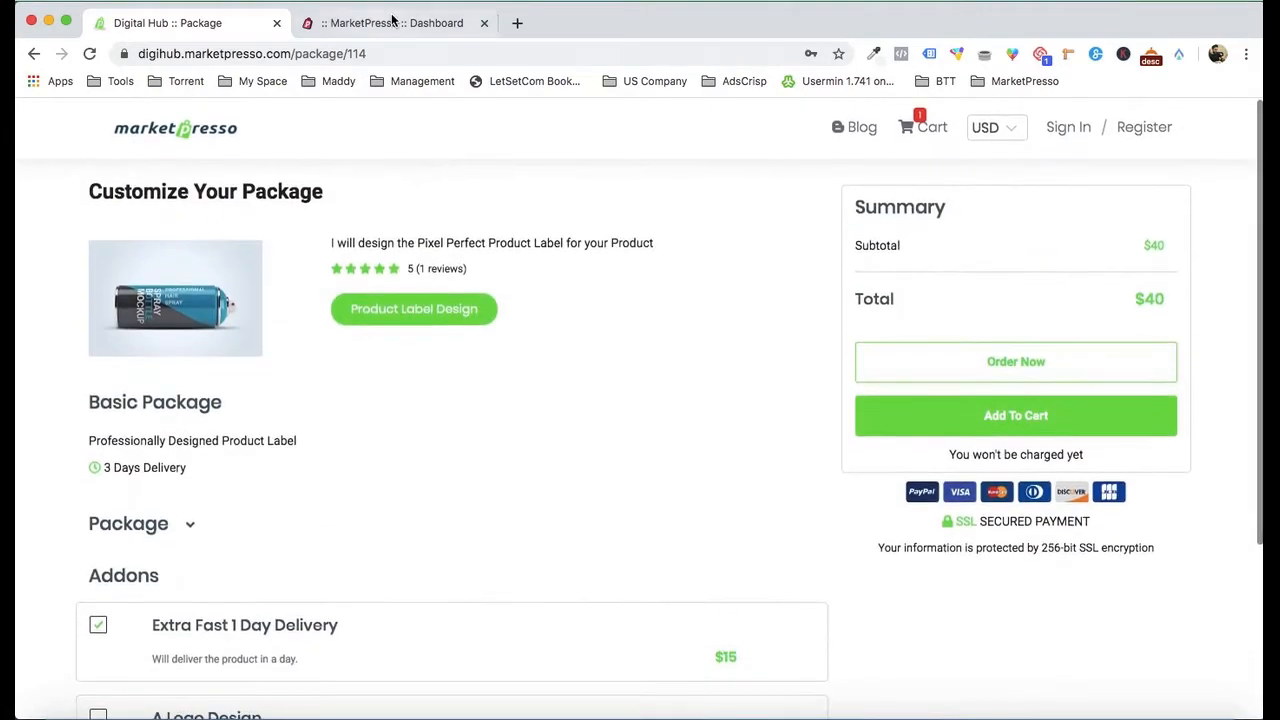
Step: Switch to the MarketPresso member dashboard and start adding a new services marketplace
{"action": "left_click", "coordinate": [392, 22]}
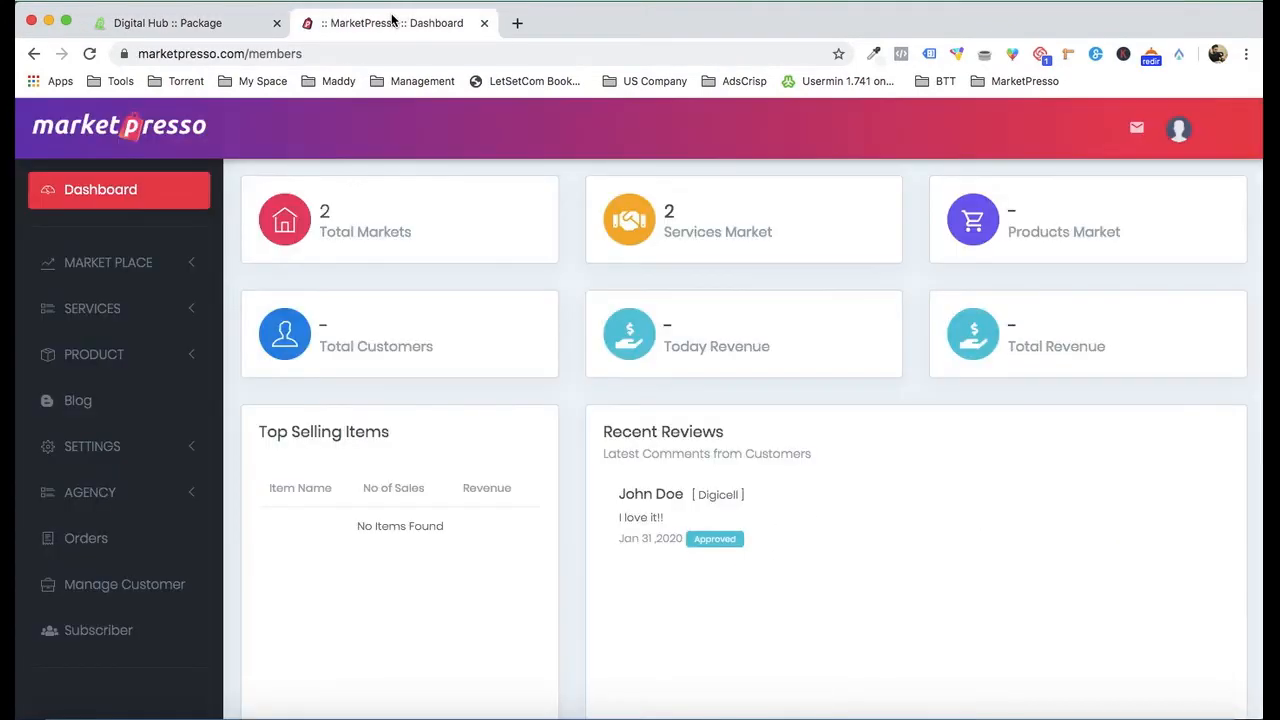
{"action": "left_click", "coordinate": [170, 262]}
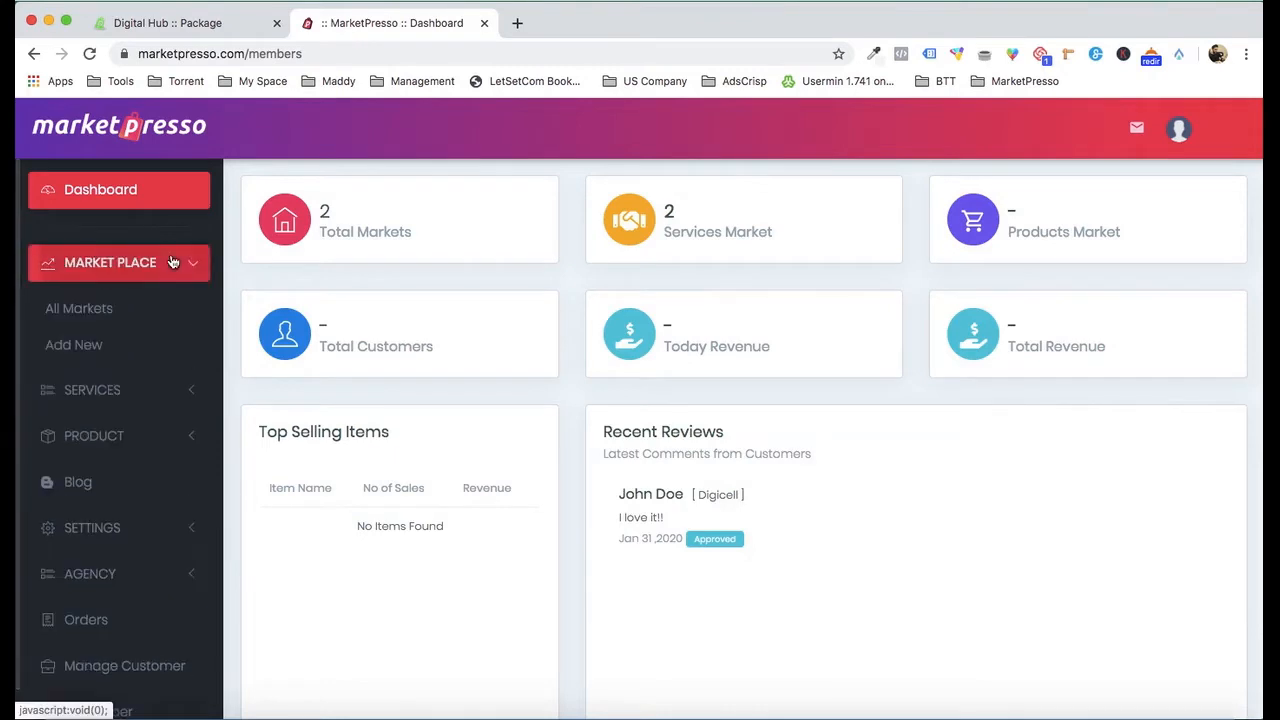
{"action": "left_click", "coordinate": [92, 346]}
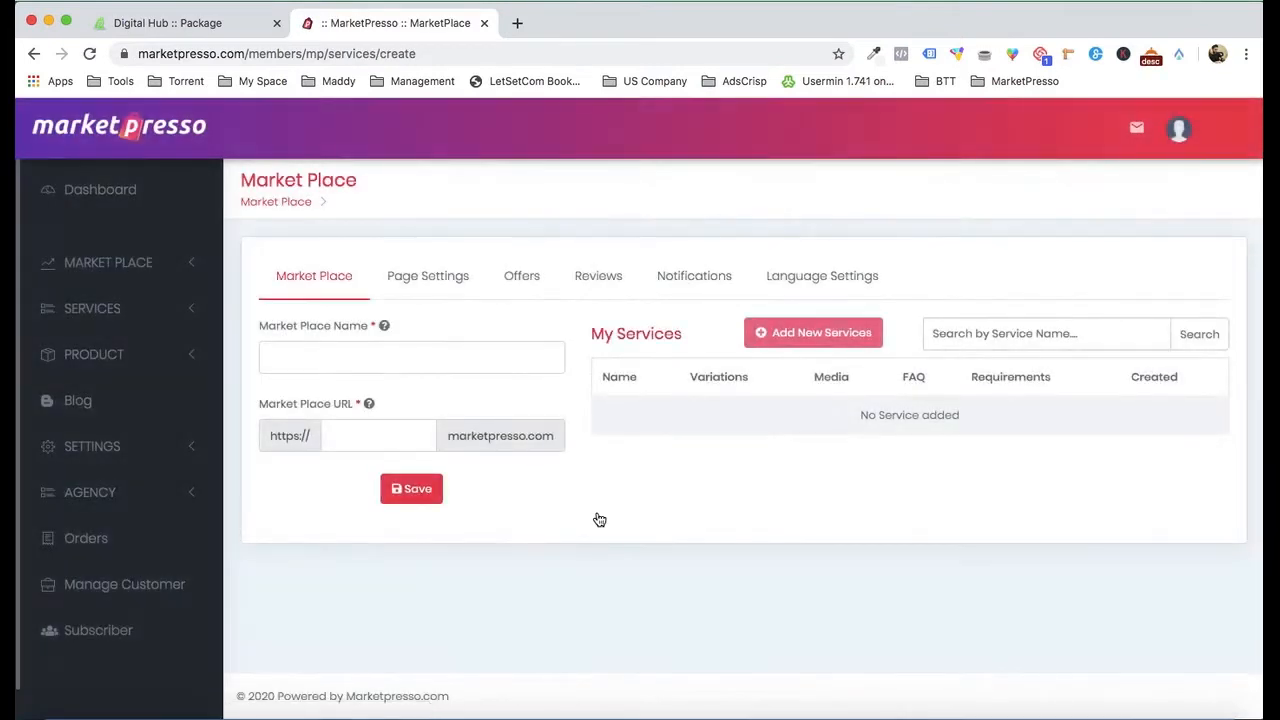
Step: Name the marketplace "Digi Marketplace", set its URL subdomain to "digimarket" and save it
{"action": "left_click", "coordinate": [320, 350]}
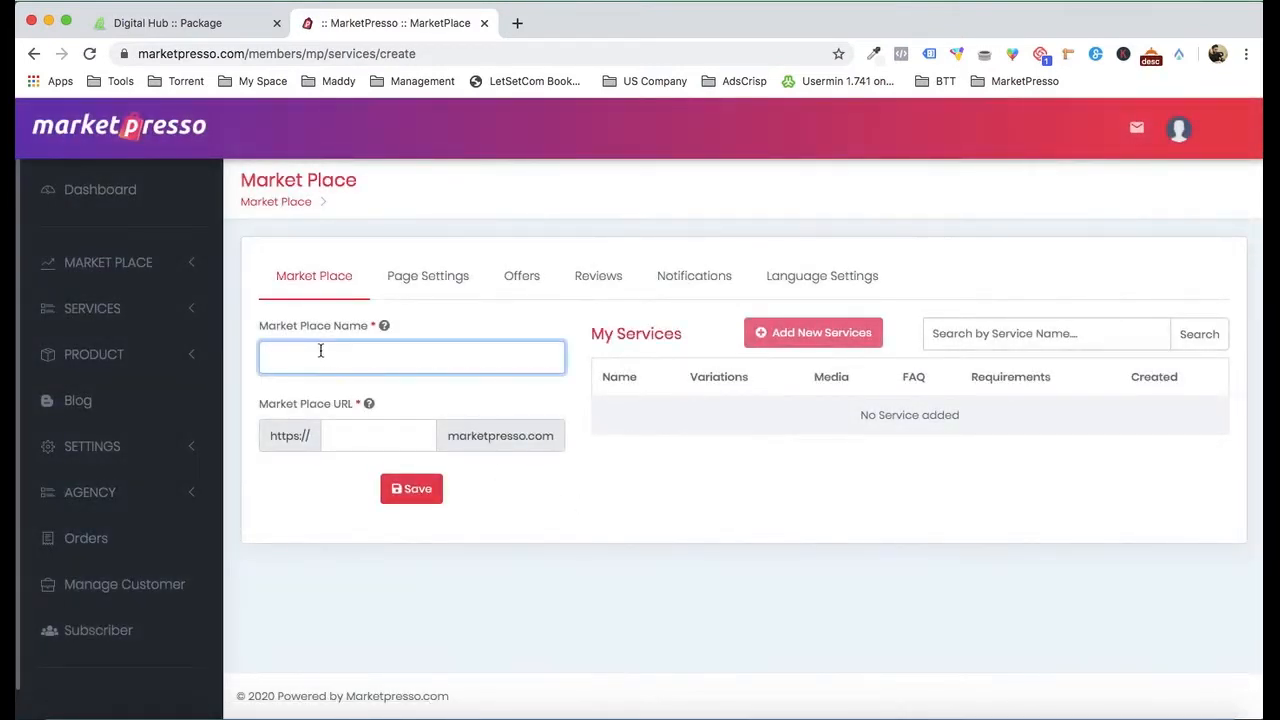
{"action": "left_click", "coordinate": [350, 437]}
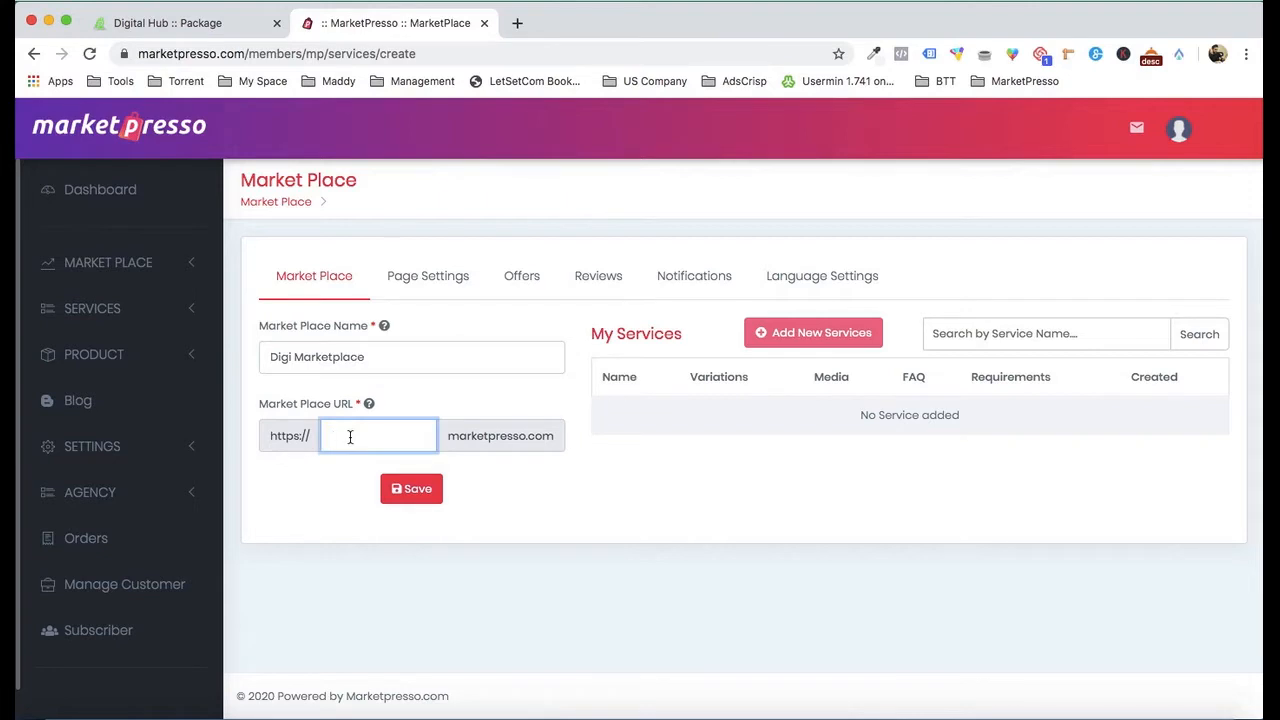
{"action": "type", "text": "digimarket"}
{"action": "left_click", "coordinate": [432, 489]}
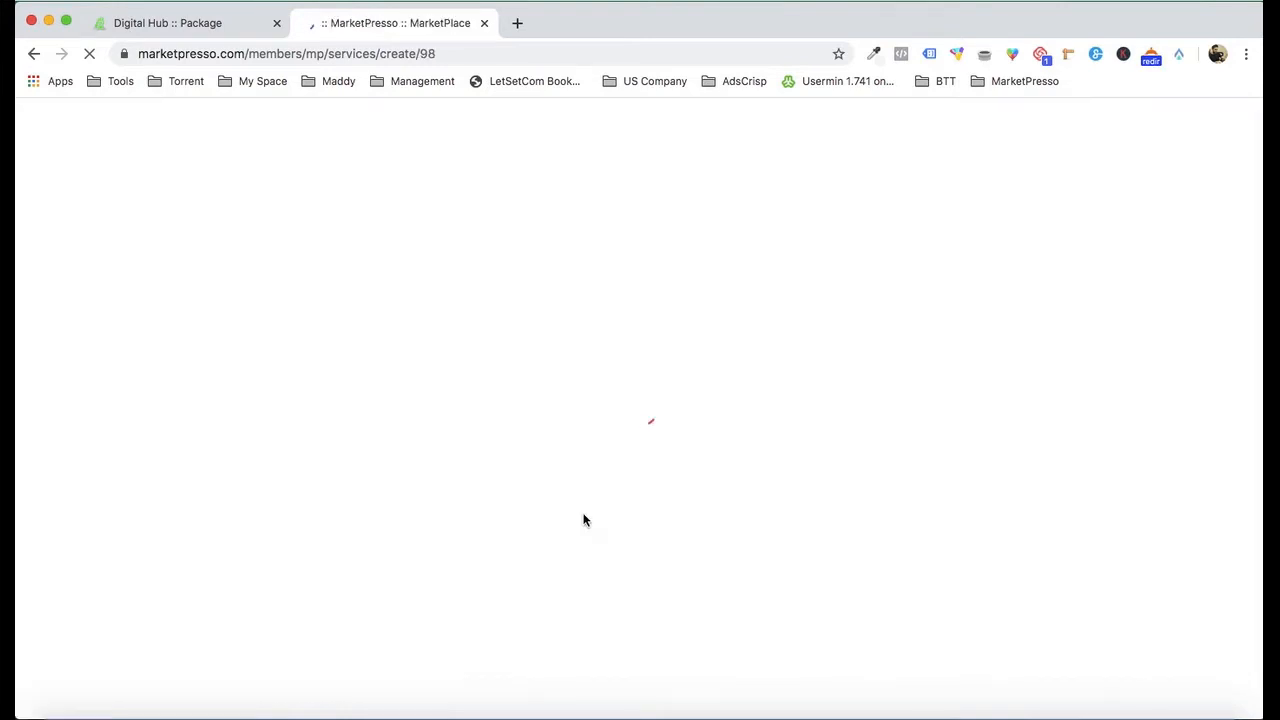
Step: Upload logo1.png from the Demo folder's Logo subfolder and apply it as the marketplace logo
{"action": "scroll", "coordinate": [585, 520], "scroll_direction": "down", "scroll_amount": 1}
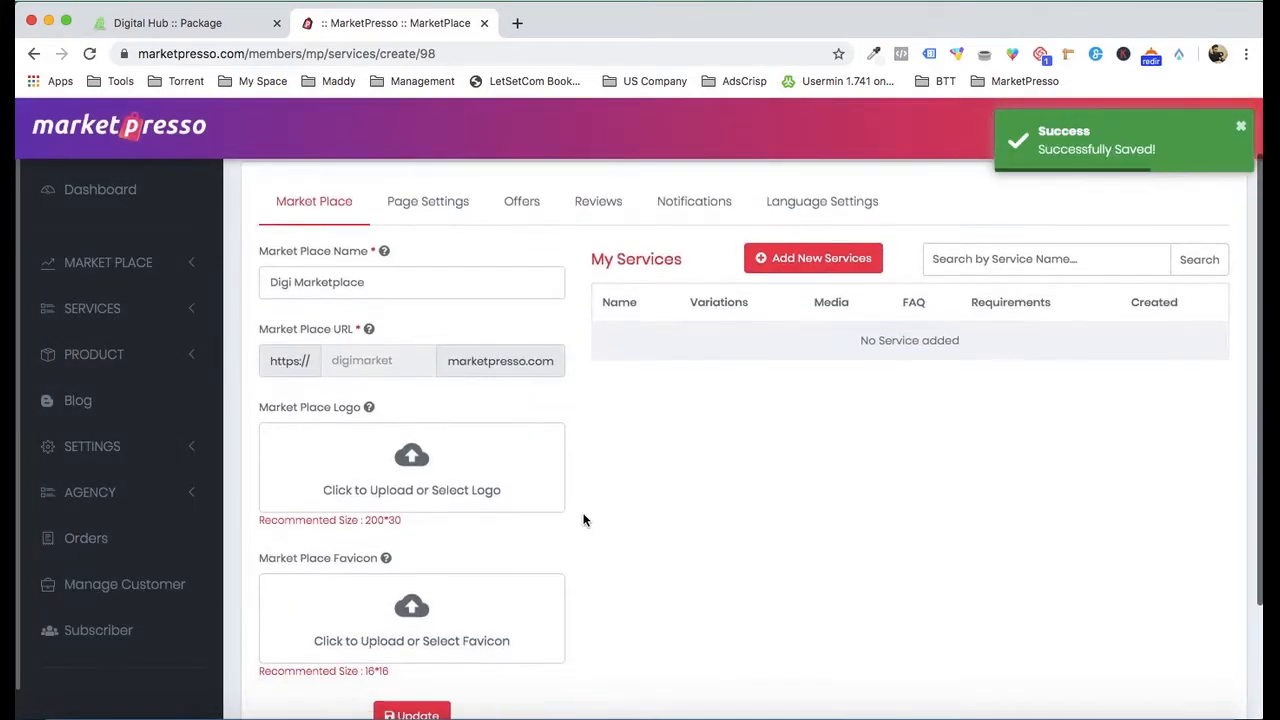
{"action": "left_click", "coordinate": [456, 480]}
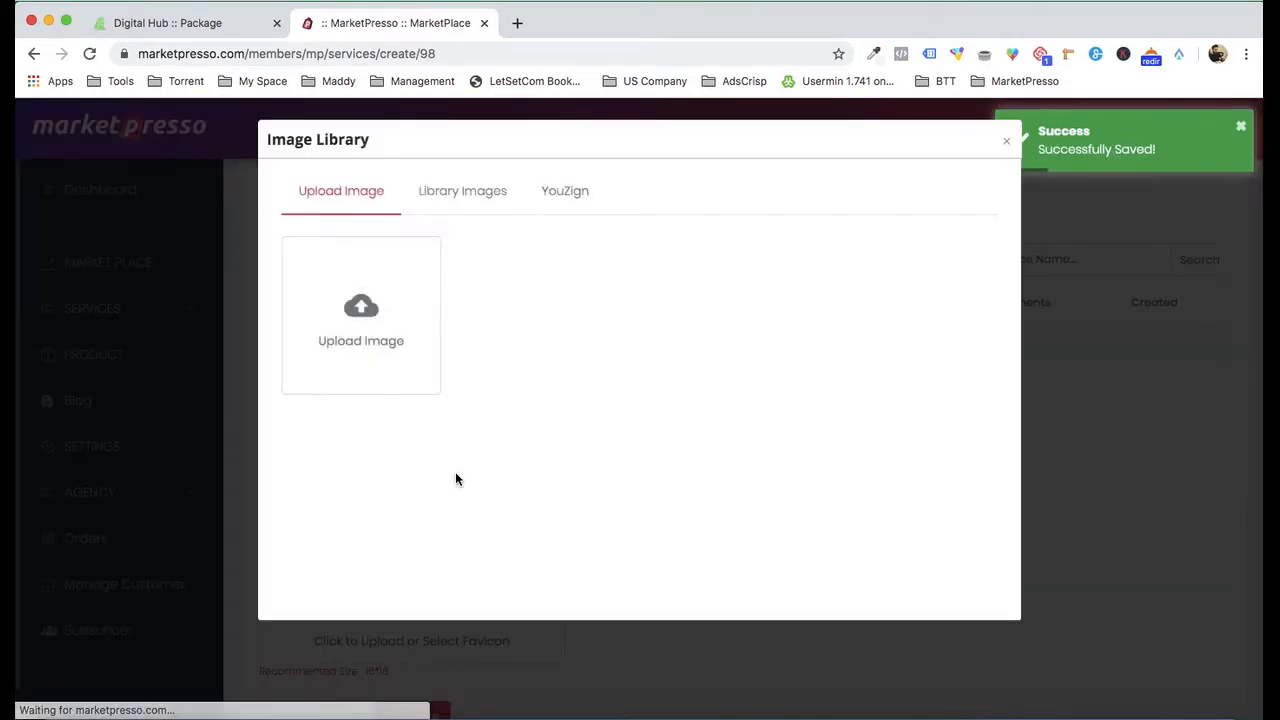
{"action": "left_click", "coordinate": [354, 280]}
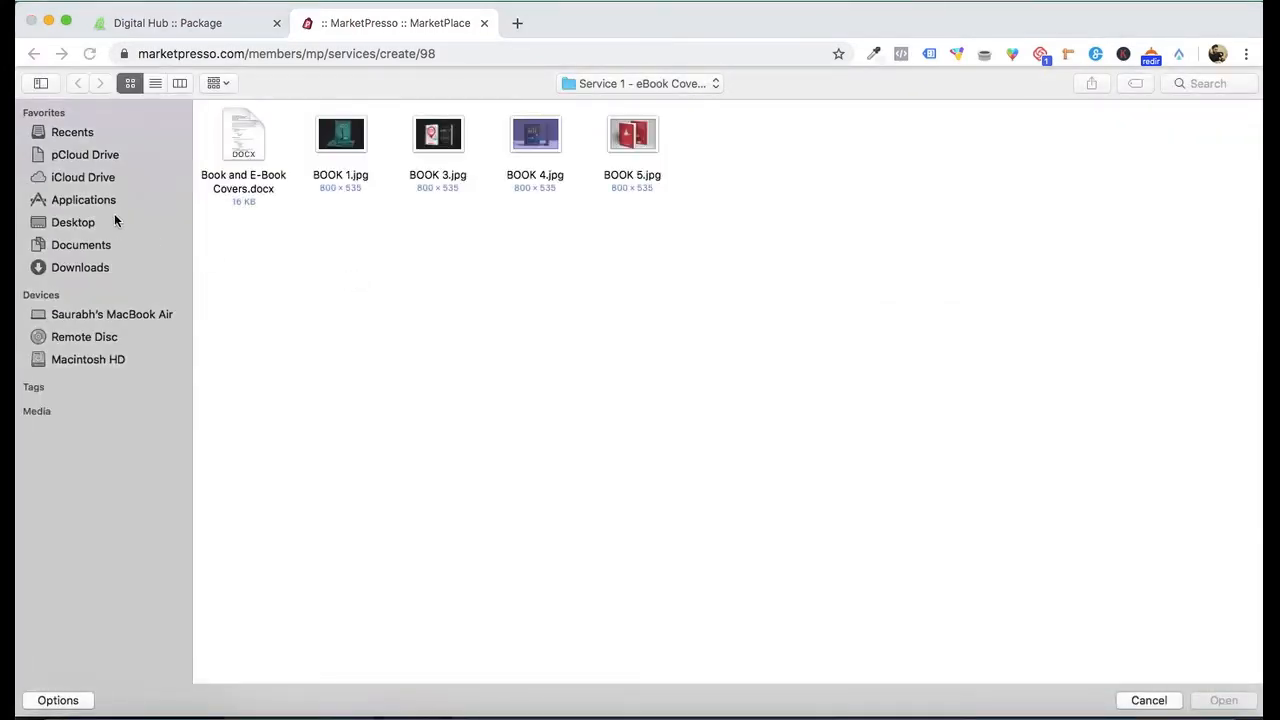
{"action": "left_click", "coordinate": [636, 85]}
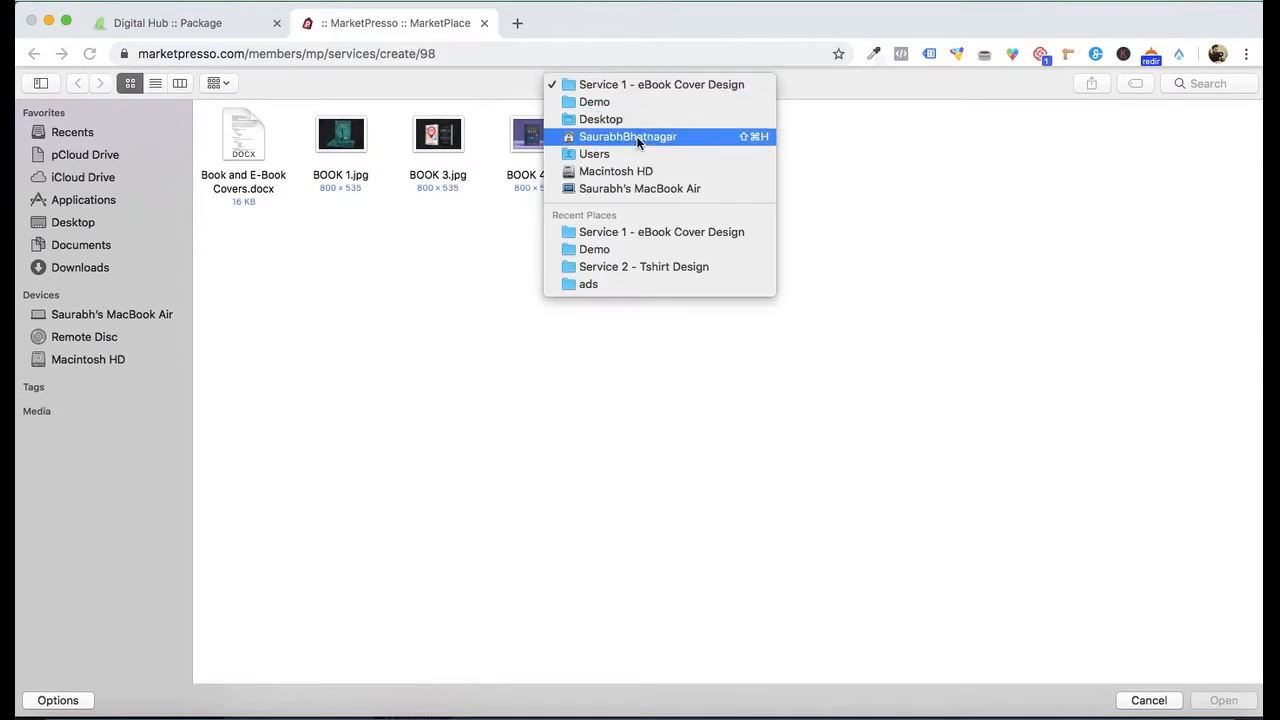
{"action": "left_click", "coordinate": [636, 102]}
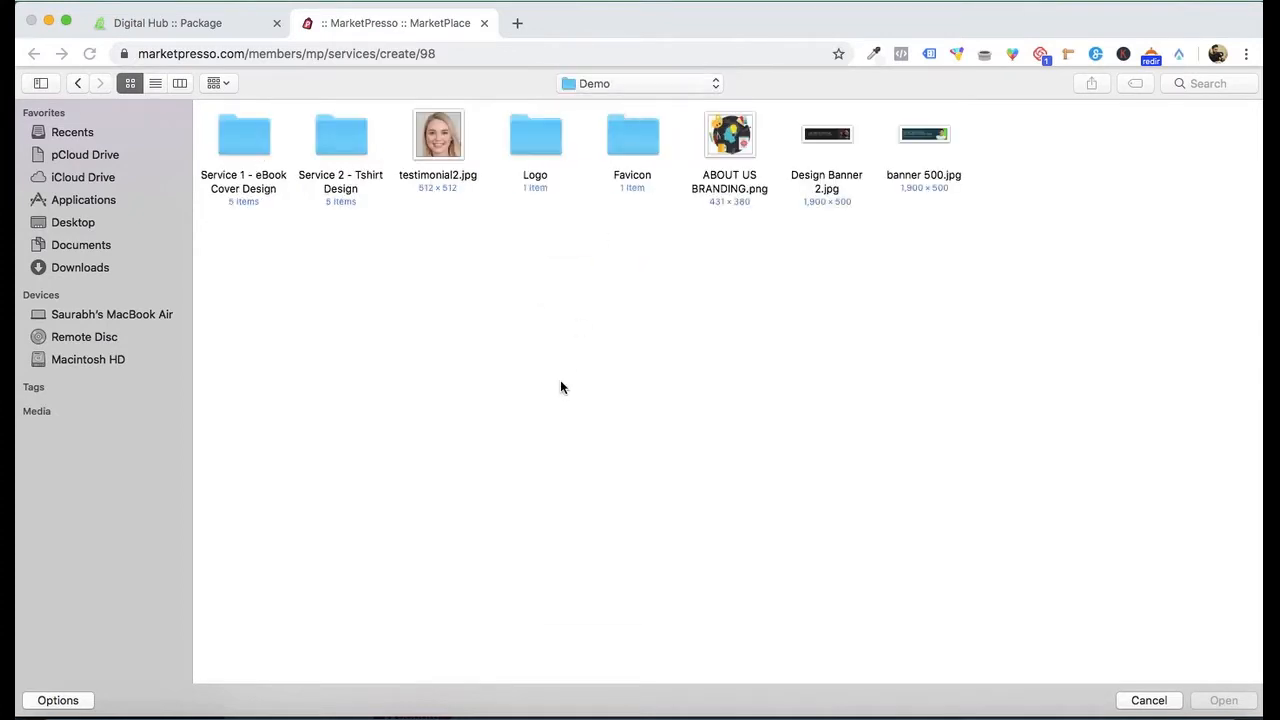
{"action": "double_click", "coordinate": [520, 157]}
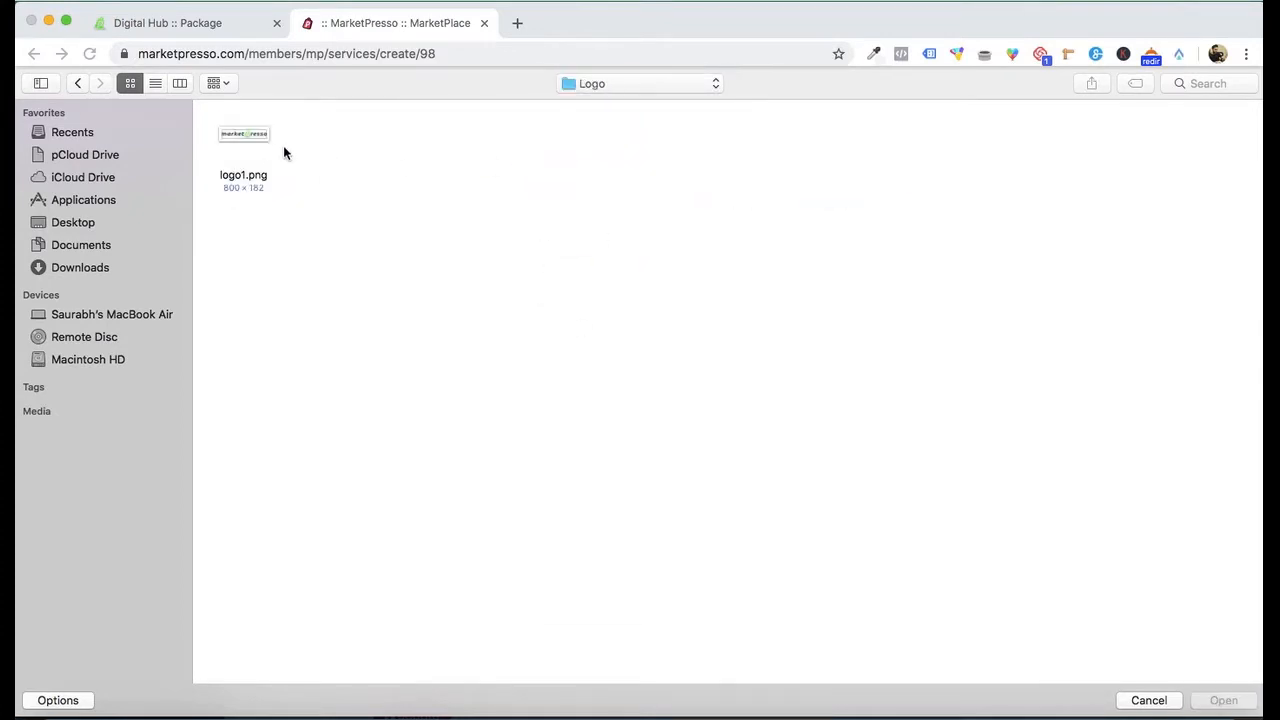
{"action": "double_click", "coordinate": [255, 140]}
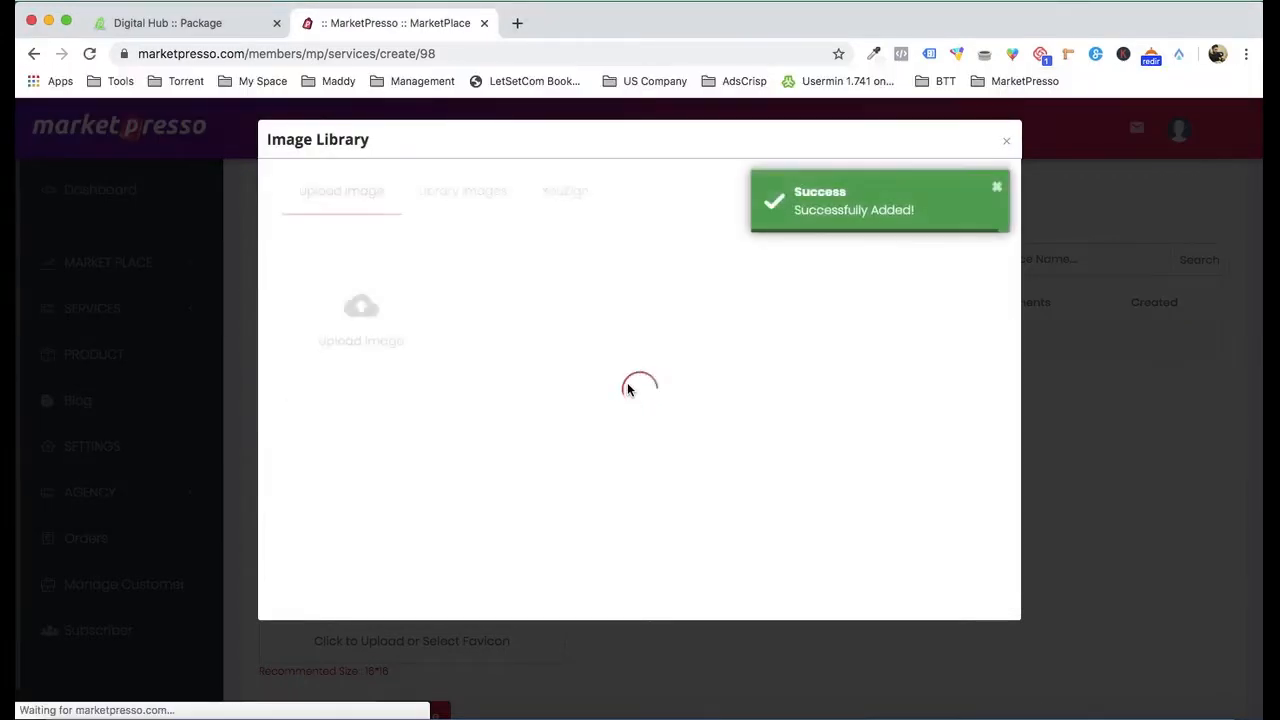
{"action": "left_click", "coordinate": [531, 325]}
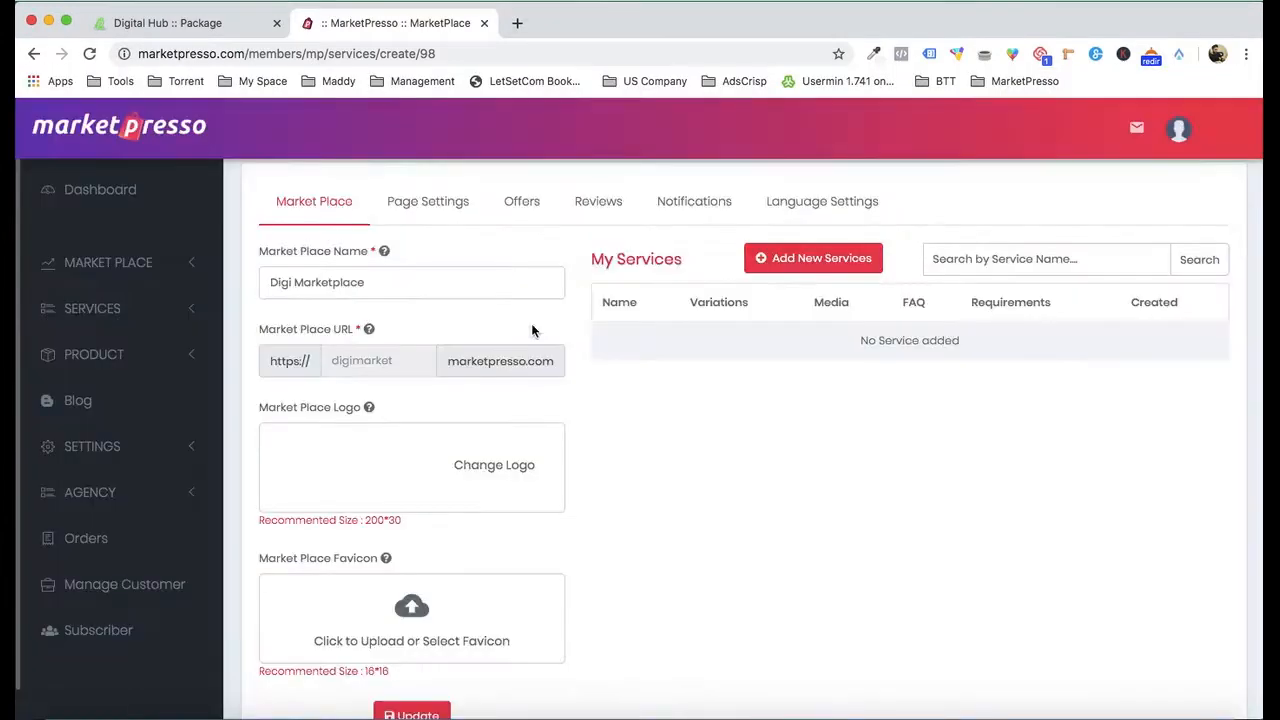
Step: Upload favicon.png from the Demo folder's Favicon subfolder and apply it as the marketplace favicon
{"action": "scroll", "coordinate": [651, 517], "scroll_direction": "down", "scroll_amount": 4}
{"action": "left_click", "coordinate": [428, 481]}
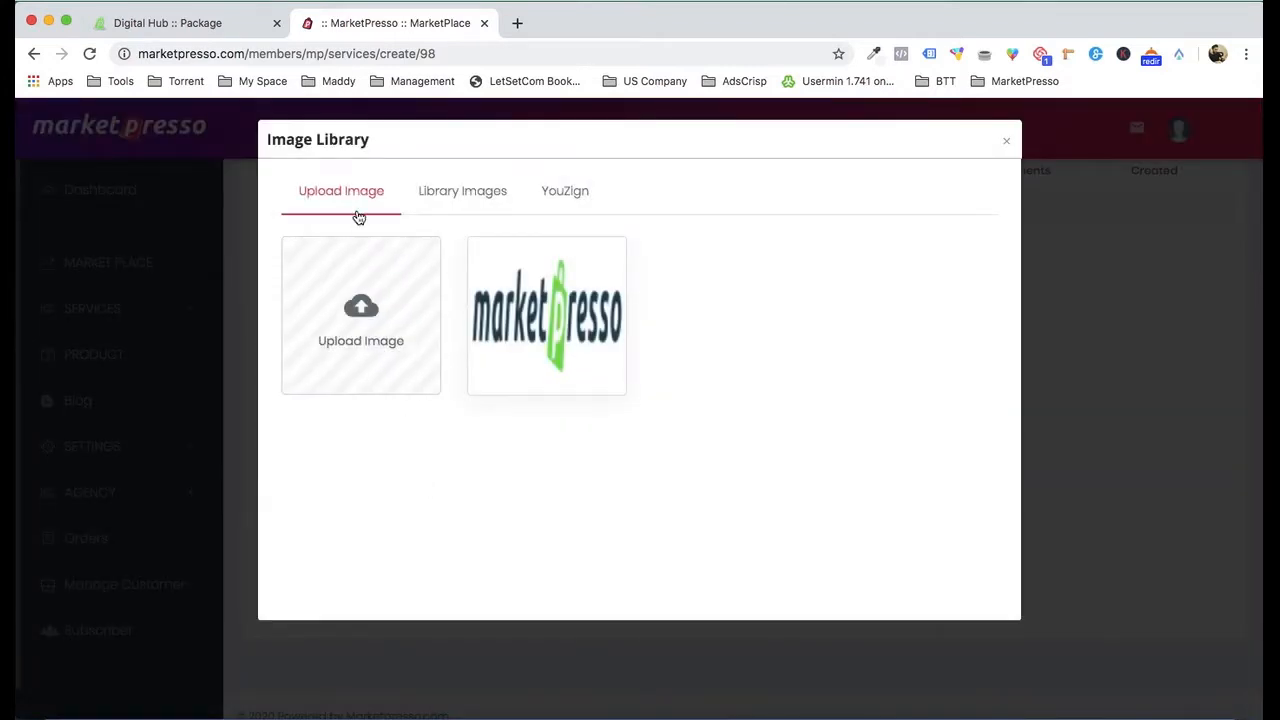
{"action": "left_click", "coordinate": [361, 277]}
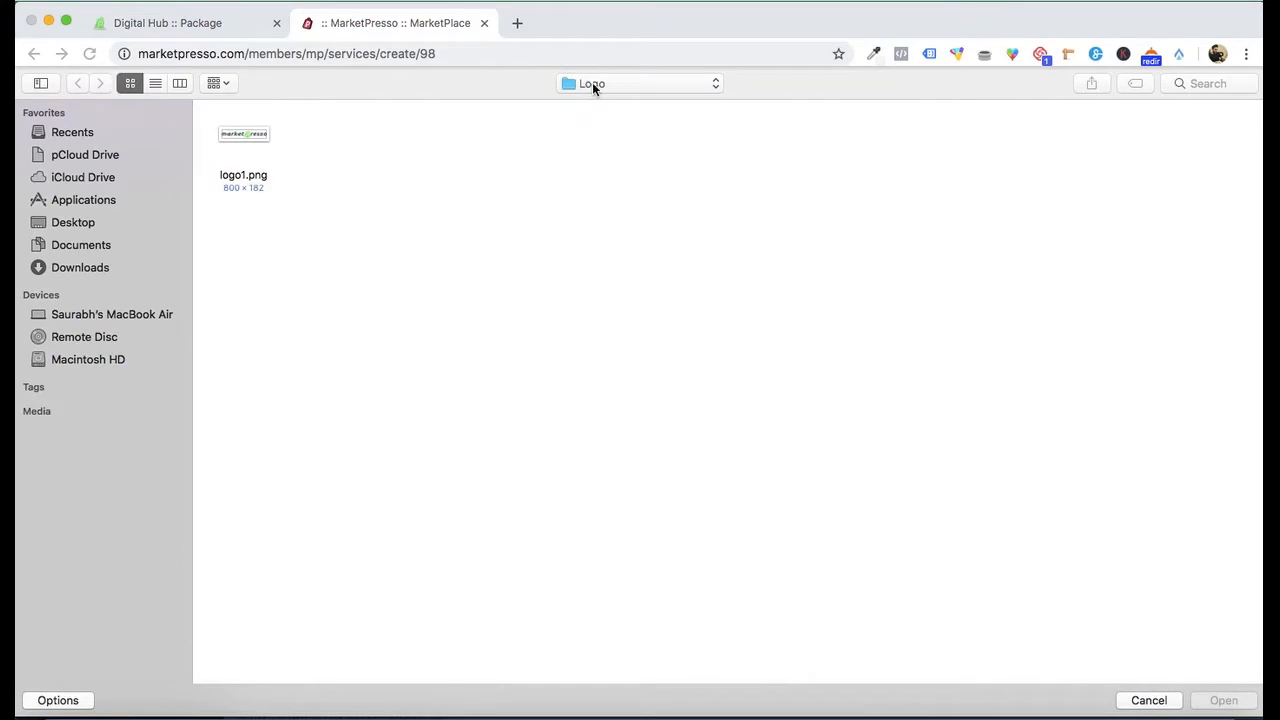
{"action": "left_click", "coordinate": [592, 84]}
{"action": "left_click", "coordinate": [605, 101]}
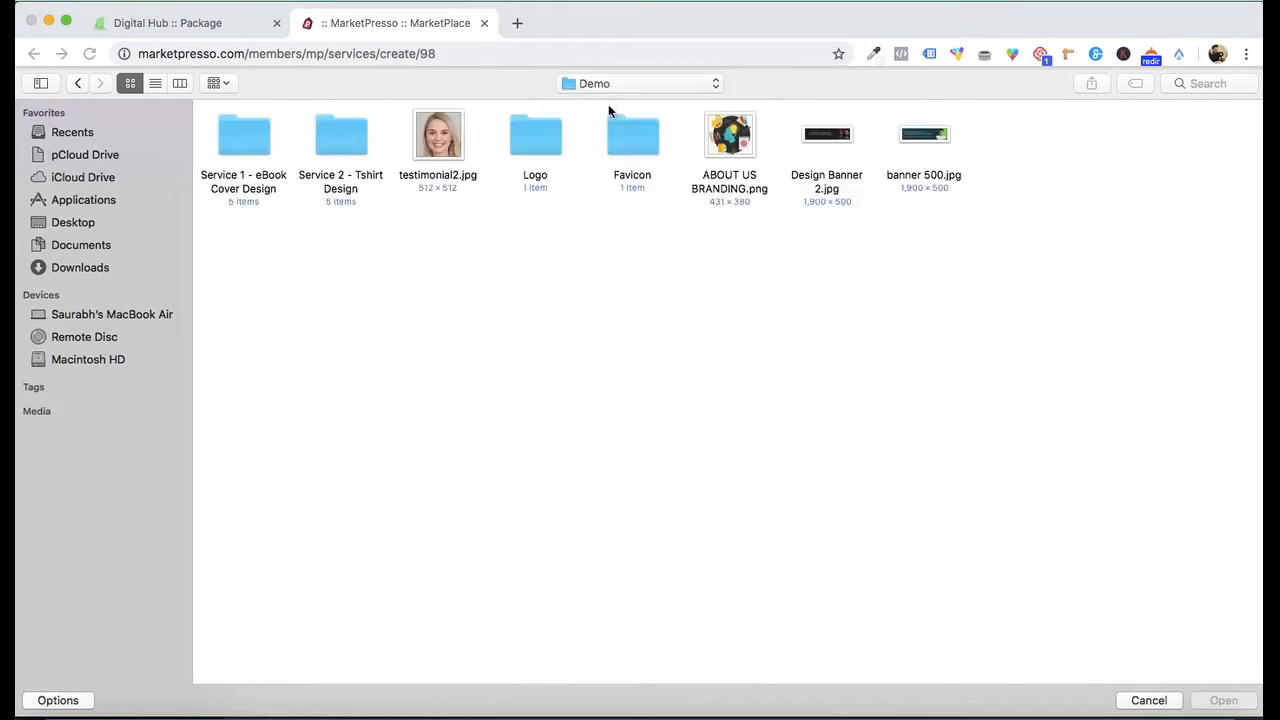
{"action": "double_click", "coordinate": [610, 124]}
{"action": "left_click", "coordinate": [264, 121]}
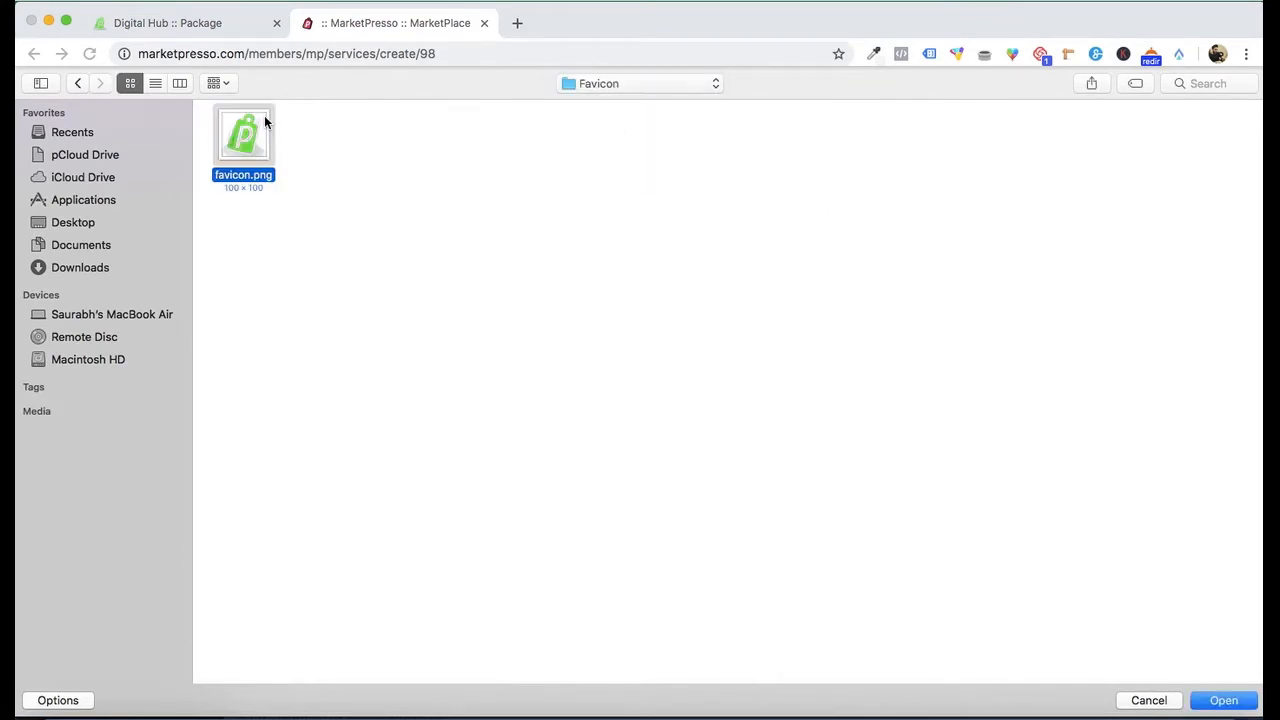
{"action": "double_click", "coordinate": [264, 121]}
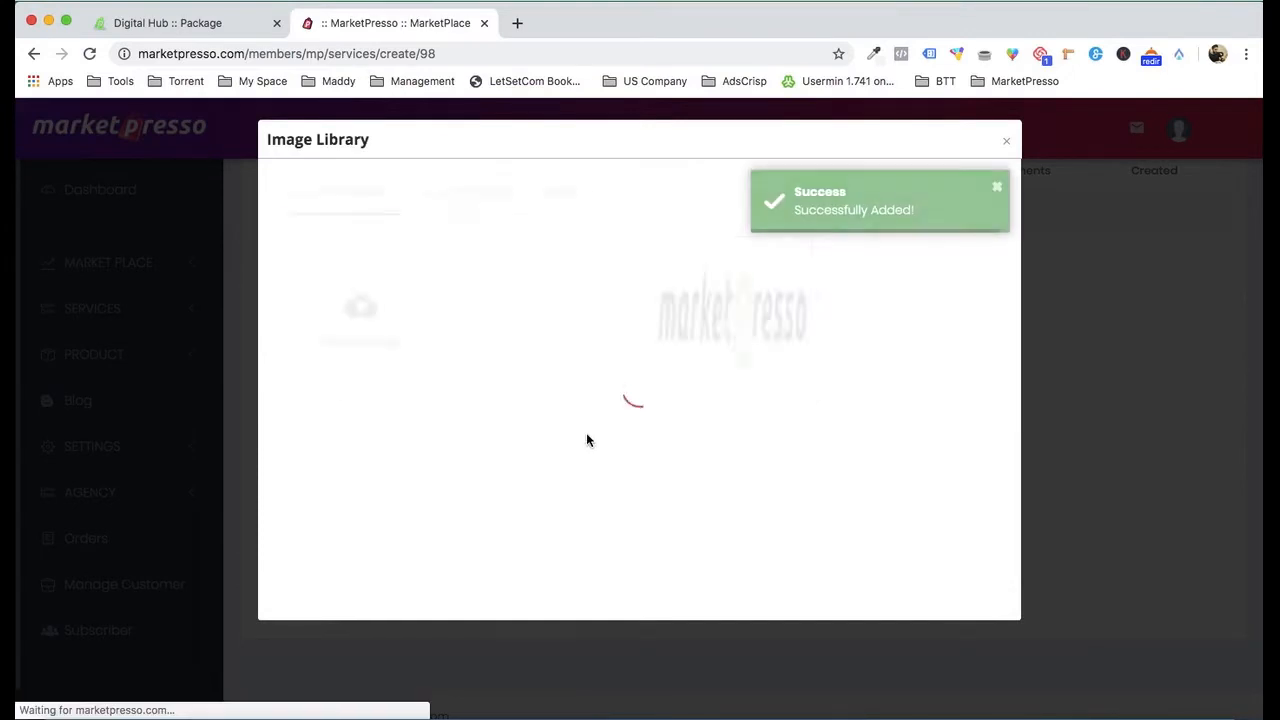
{"action": "left_click", "coordinate": [510, 317]}
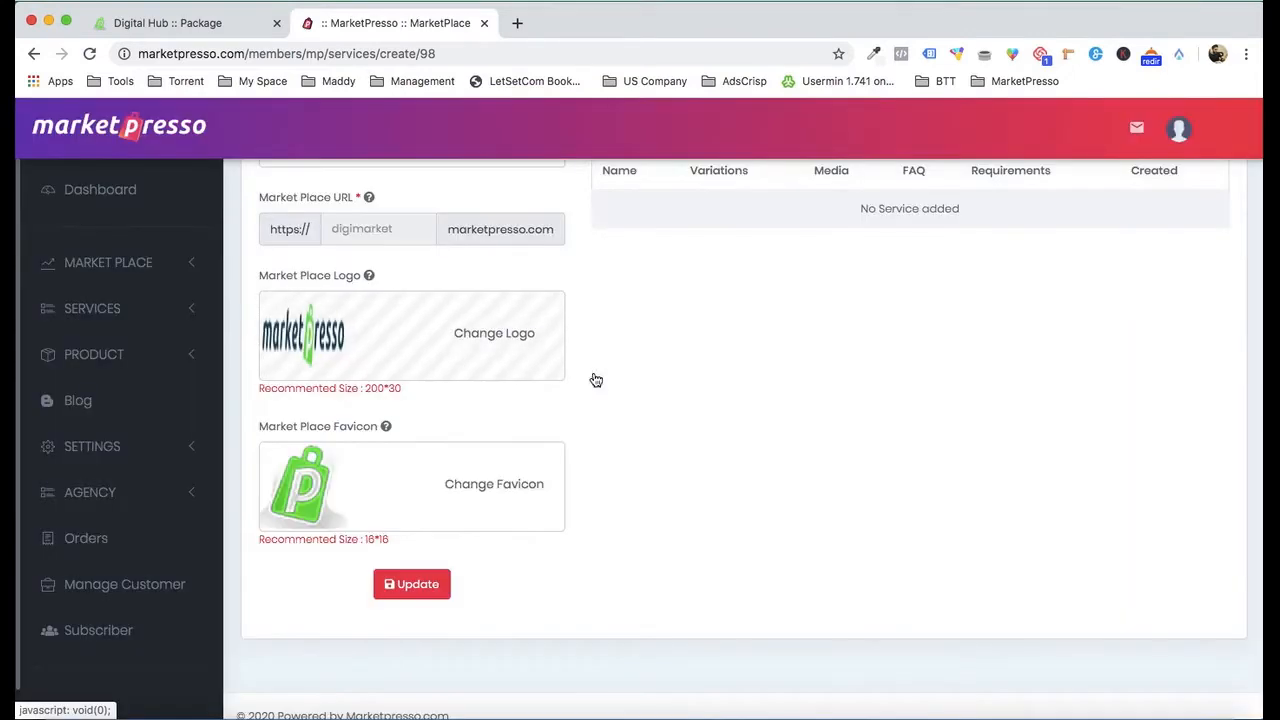
Step: Start creating a new service for the Digi Marketplace
{"action": "scroll", "coordinate": [682, 456], "scroll_direction": "up", "scroll_amount": 5}
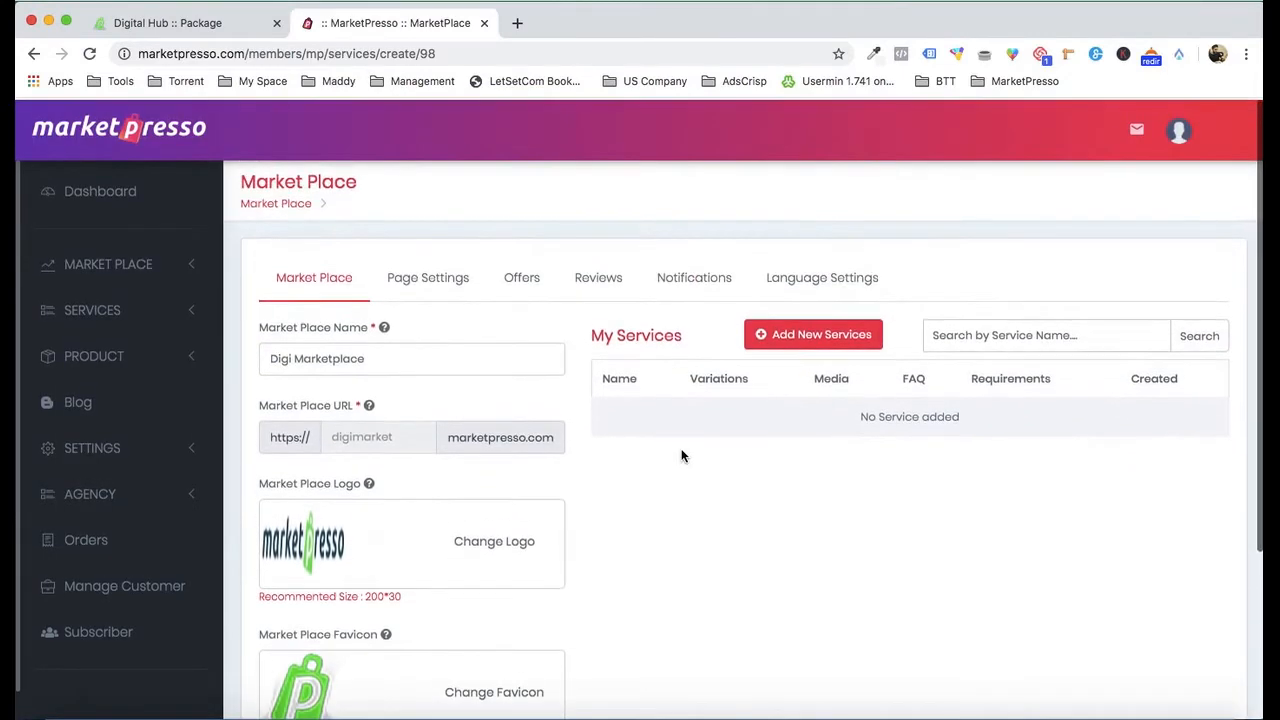
{"action": "scroll", "coordinate": [717, 466], "scroll_direction": "down", "scroll_amount": 3}
{"action": "scroll", "coordinate": [555, 424], "scroll_direction": "up", "scroll_amount": 2}
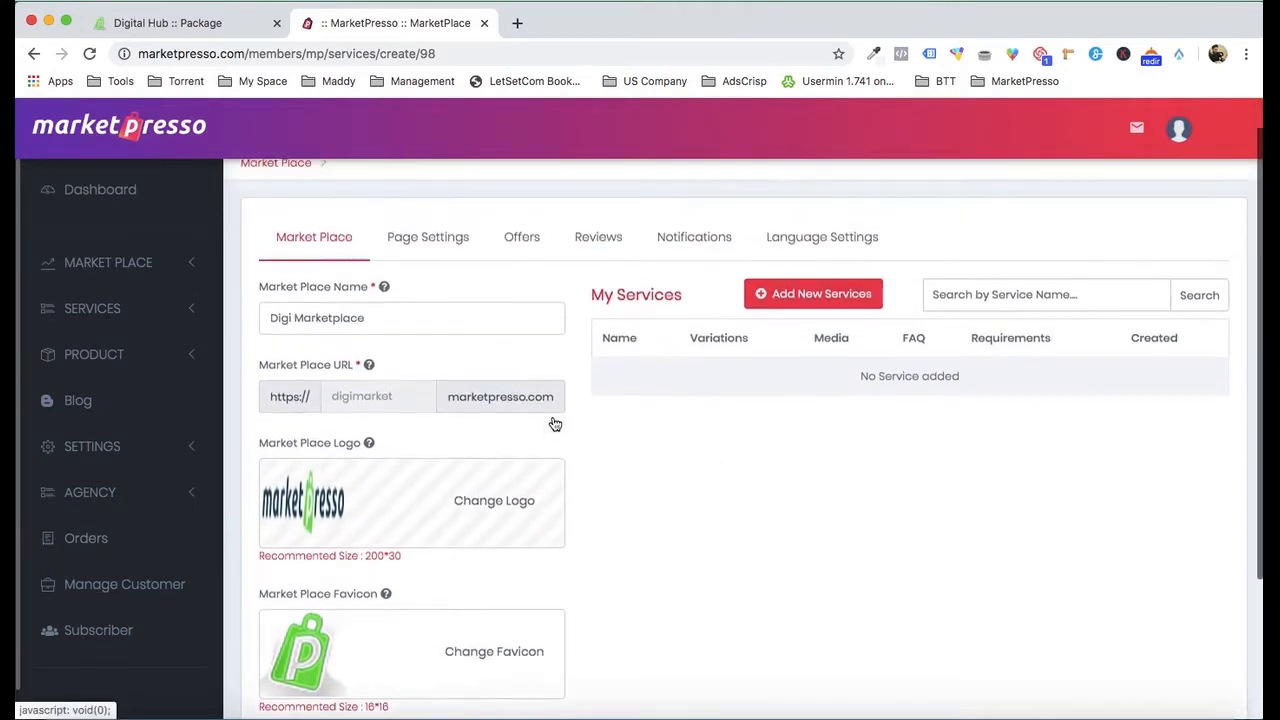
{"action": "scroll", "coordinate": [555, 424], "scroll_direction": "up", "scroll_amount": 1}
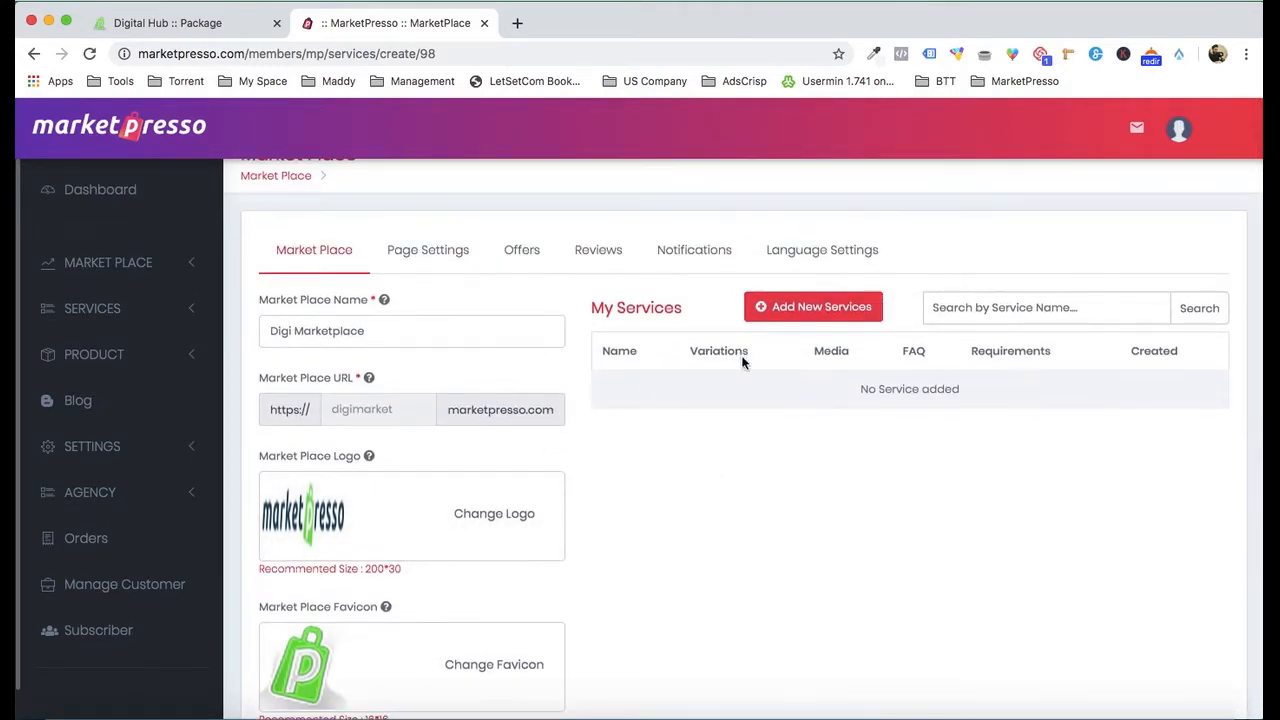
{"action": "left_click", "coordinate": [803, 310]}
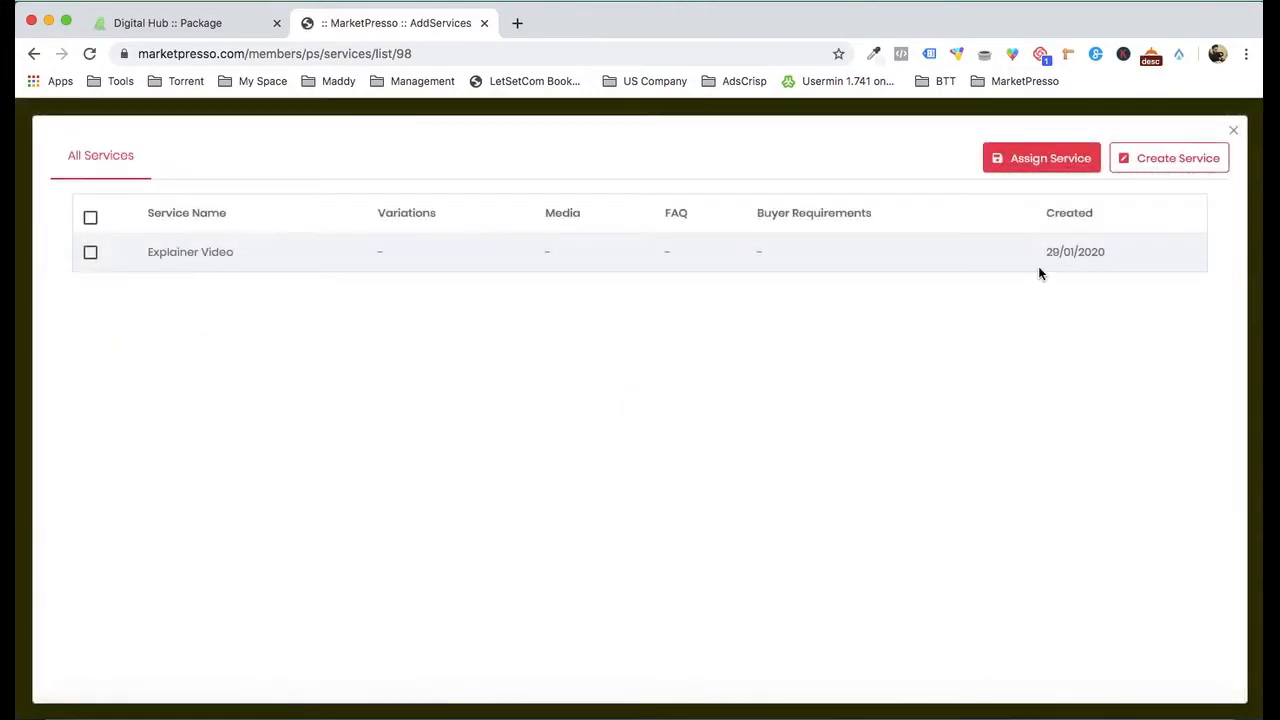
{"action": "left_click", "coordinate": [1171, 164]}
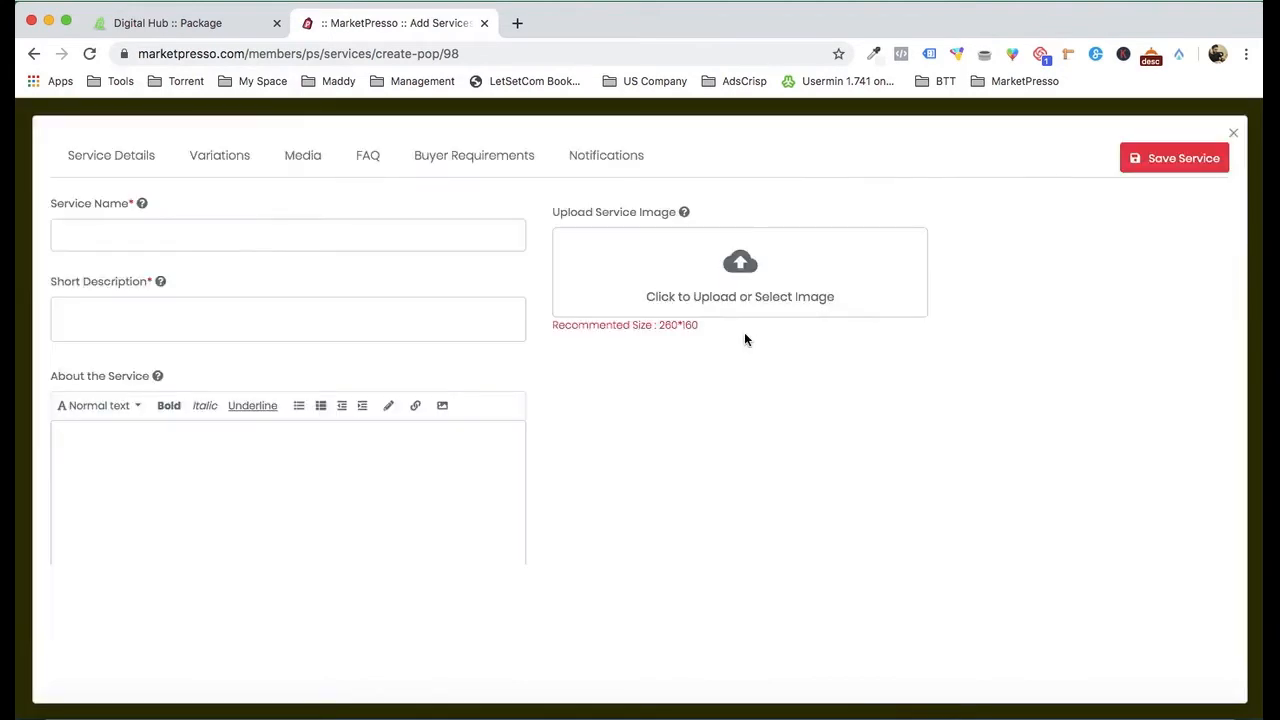
Step: Switch to Finder and open Book and E-Book Covers.docx from the Service 1 - eBook Cover Design folder inside Demo on the Desktop
{"action": "left_click", "coordinate": [62, 690]}
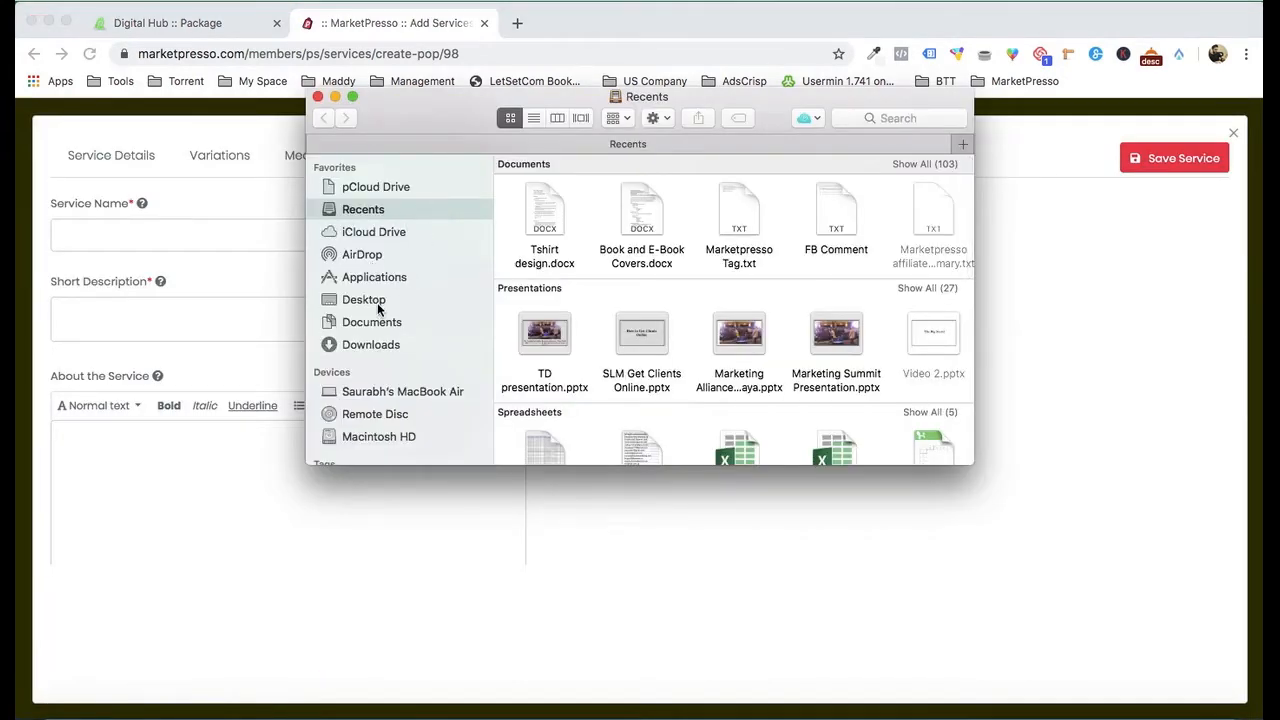
{"action": "left_click", "coordinate": [366, 300]}
{"action": "double_click", "coordinate": [846, 201]}
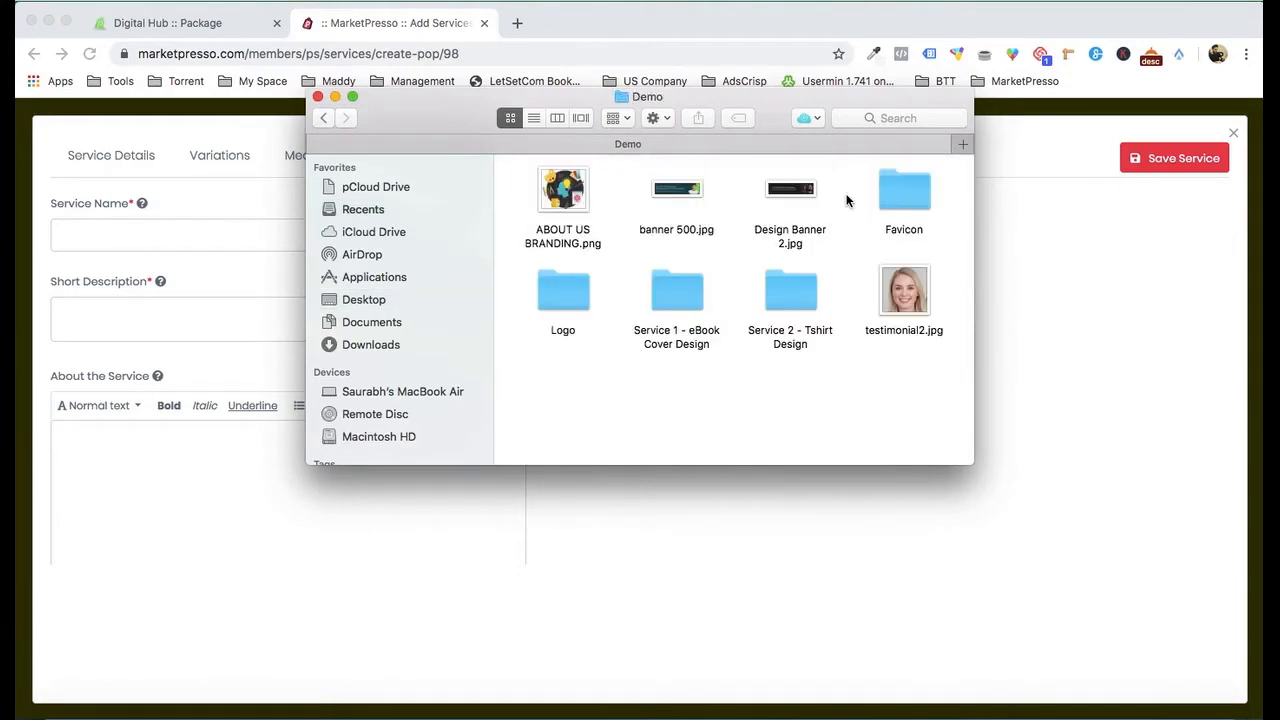
{"action": "double_click", "coordinate": [670, 294]}
{"action": "left_click", "coordinate": [566, 287]}
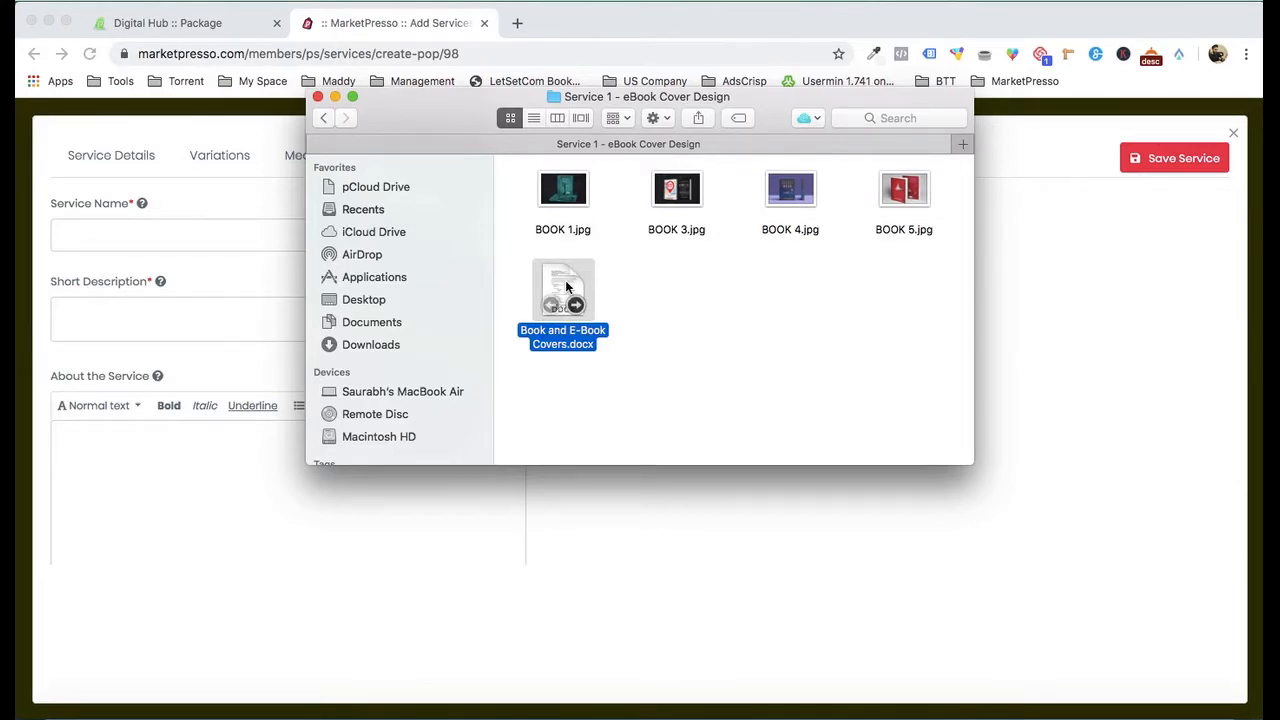
{"action": "double_click", "coordinate": [566, 287]}
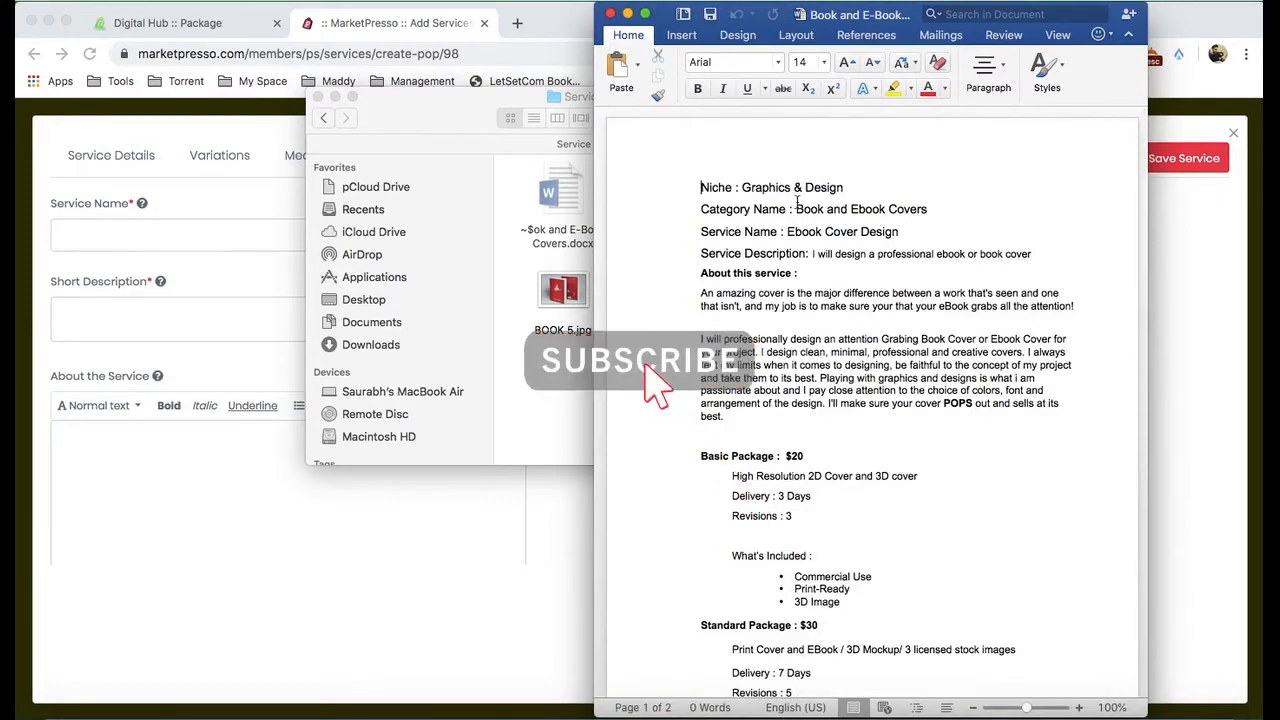
Step: Copy the service name "Ebook Cover Design" from the Word document into the new service's name in the browser
{"action": "left_click_drag", "start_coordinate": [787, 231], "coordinate": [882, 231]}
{"action": "key", "text": "super+c"}
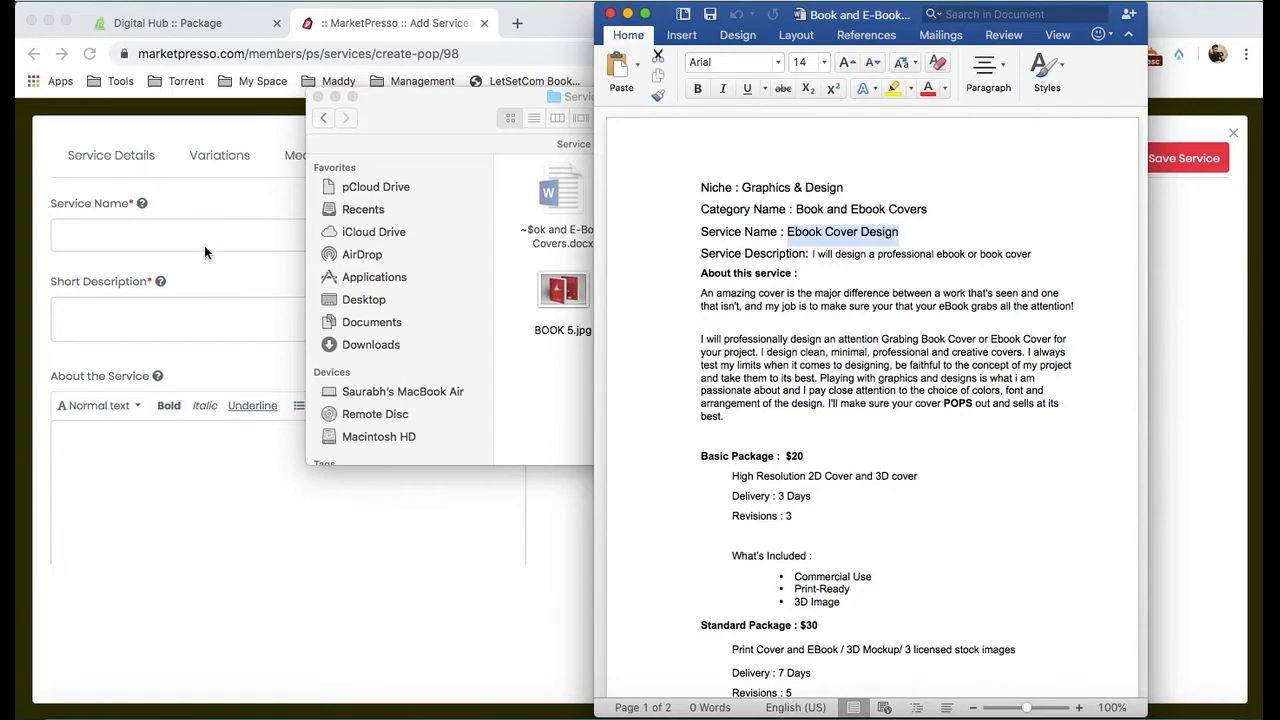
{"action": "left_click", "coordinate": [204, 245]}
{"action": "left_click", "coordinate": [198, 238]}
{"action": "key", "text": "super+v"}
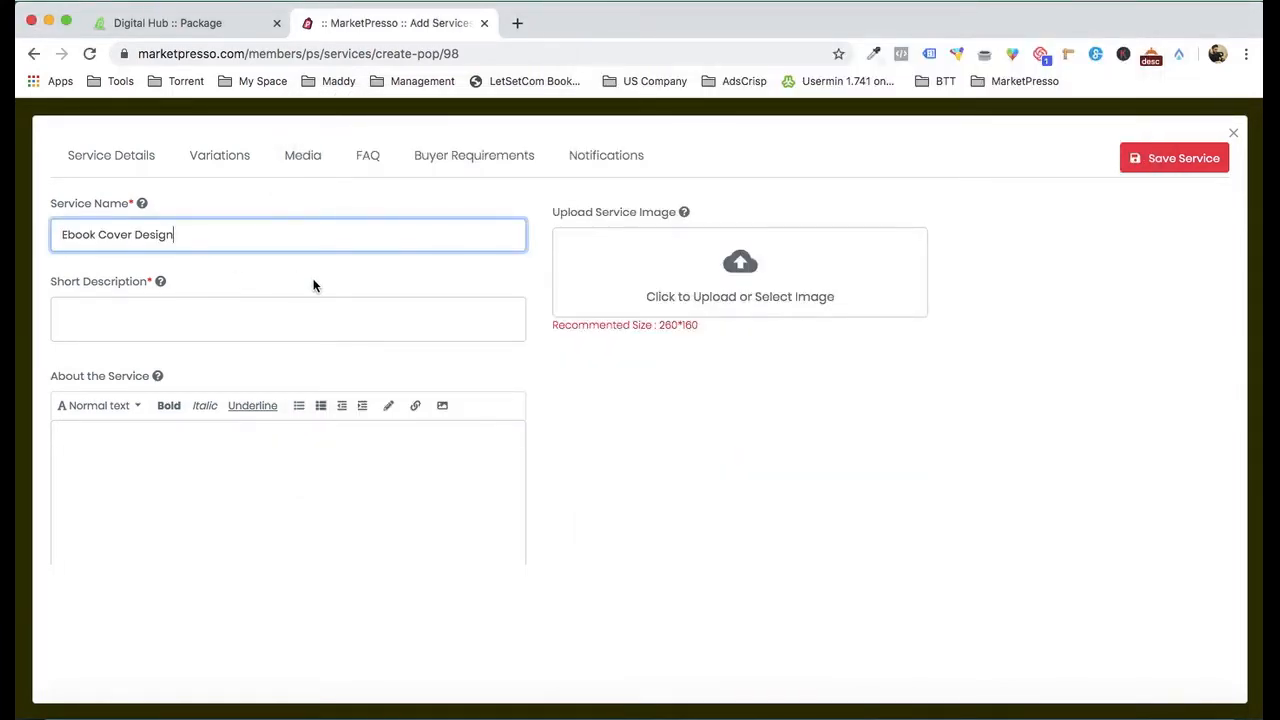
Step: Copy "I will design a professional ebook or book cover" from the Word document into the service's short description
{"action": "left_click", "coordinate": [1030, 700]}
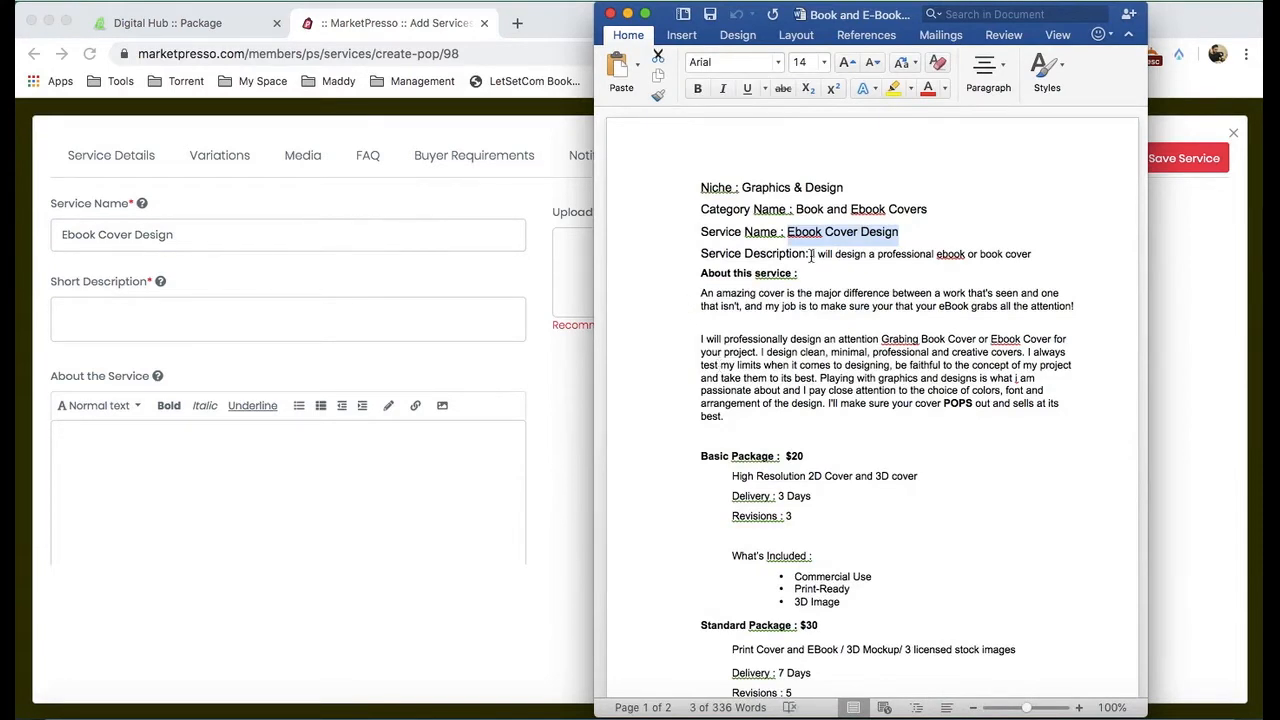
{"action": "left_click_drag", "start_coordinate": [812, 254], "coordinate": [1020, 254]}
{"action": "key", "text": "super+c"}
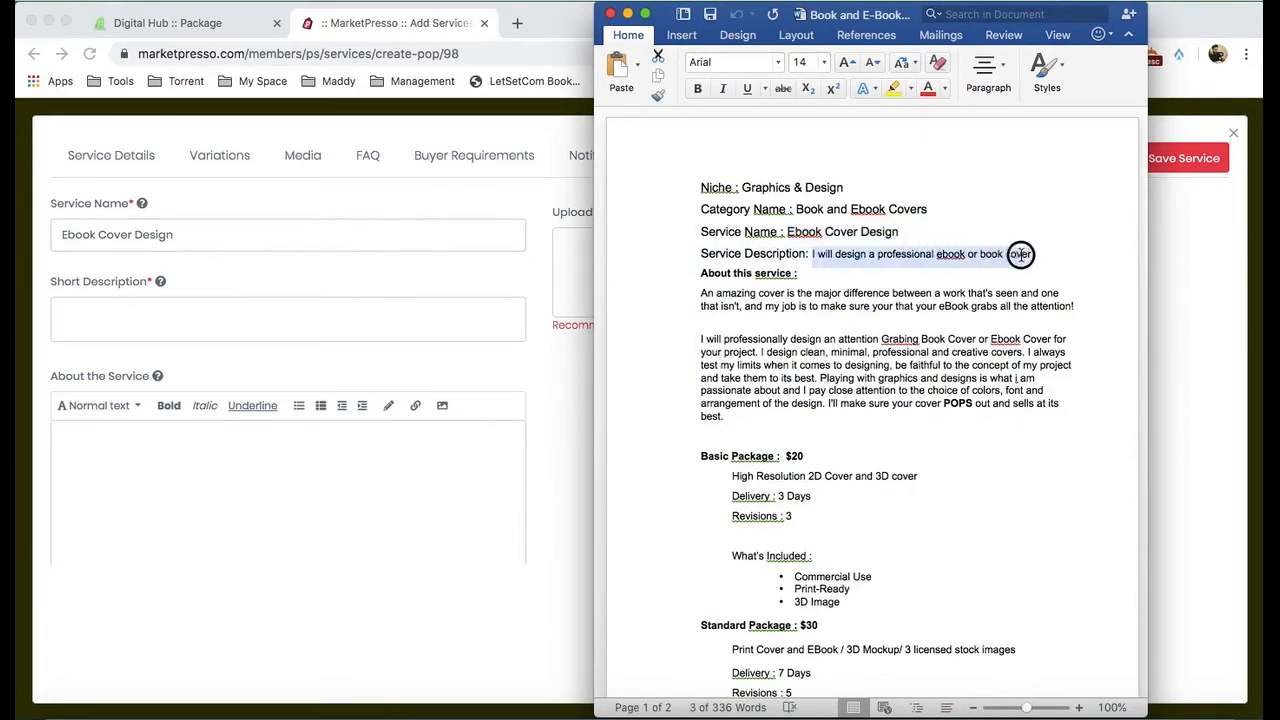
{"action": "left_click", "coordinate": [291, 312]}
{"action": "left_click", "coordinate": [277, 316]}
{"action": "key", "text": "super+v"}
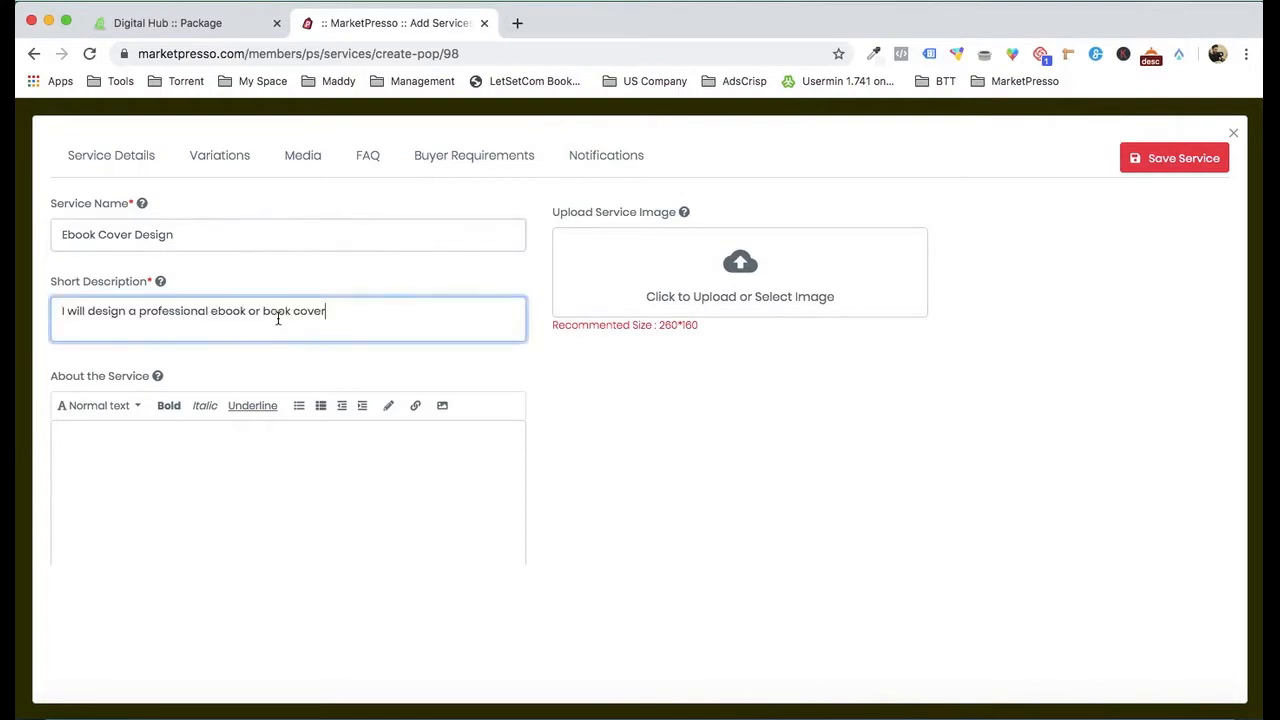
Step: Copy the "About this service" paragraphs from the Word document into the service's About text, separating the two paragraphs with a blank line
{"action": "scroll", "coordinate": [744, 482], "scroll_direction": "down", "scroll_amount": 1}
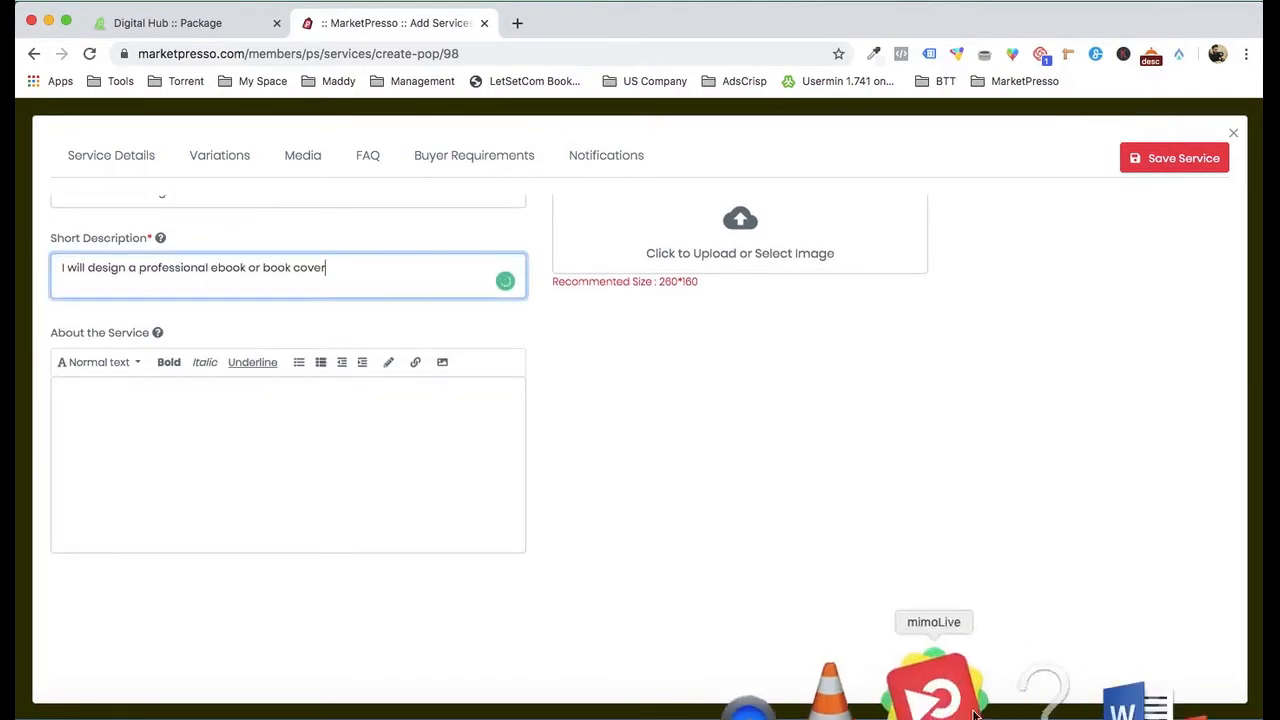
{"action": "left_click", "coordinate": [1016, 698]}
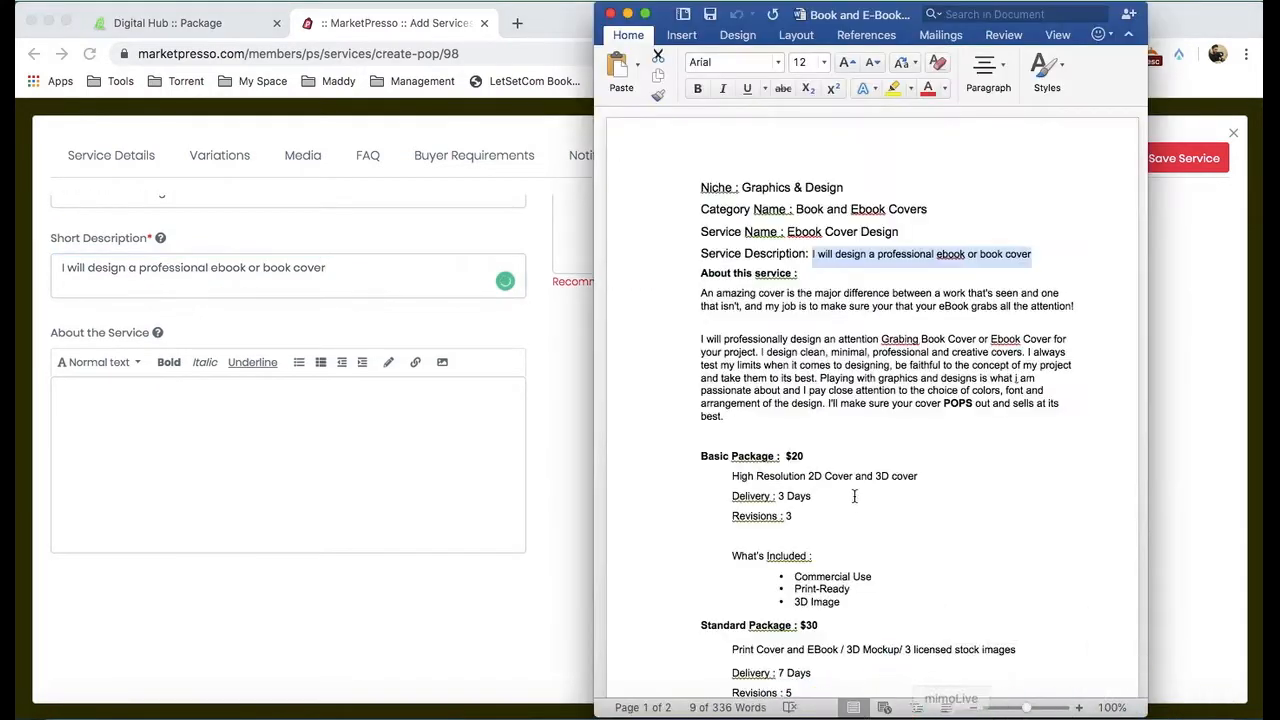
{"action": "left_click", "coordinate": [697, 290]}
{"action": "left_click_drag", "start_coordinate": [702, 293], "coordinate": [736, 412]}
{"action": "key", "text": "super+c"}
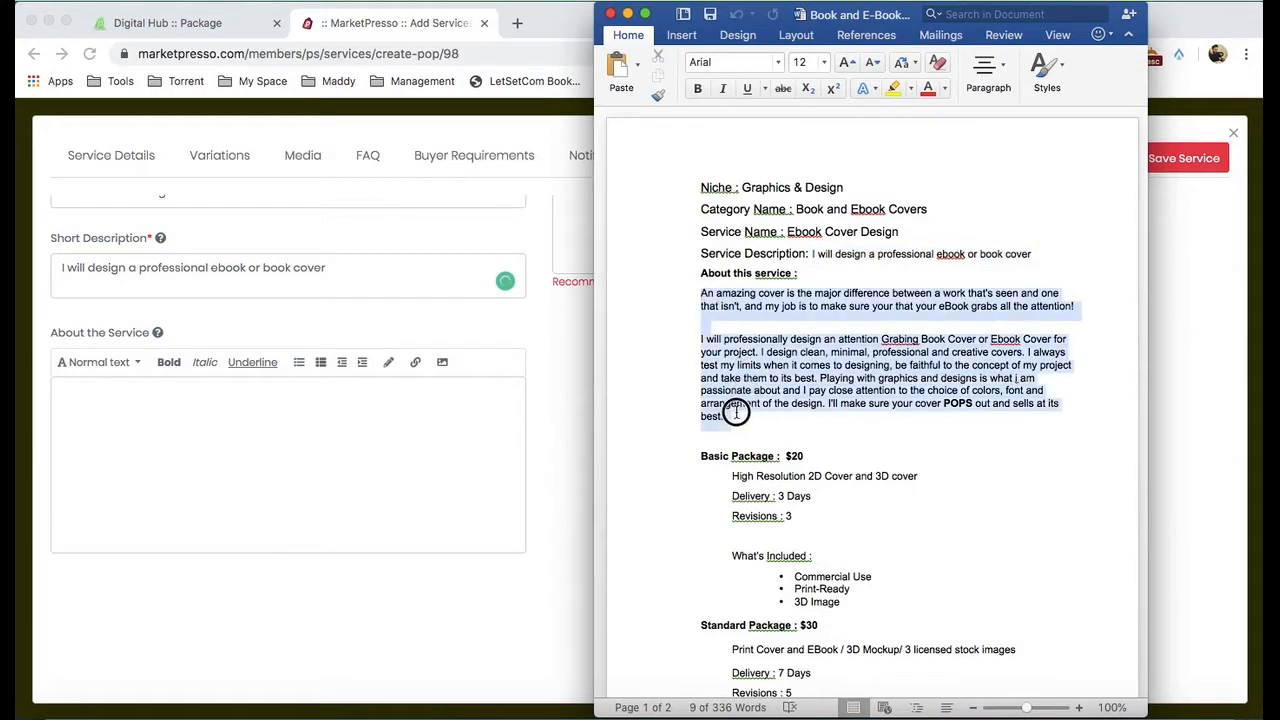
{"action": "key", "text": "super+Tab"}
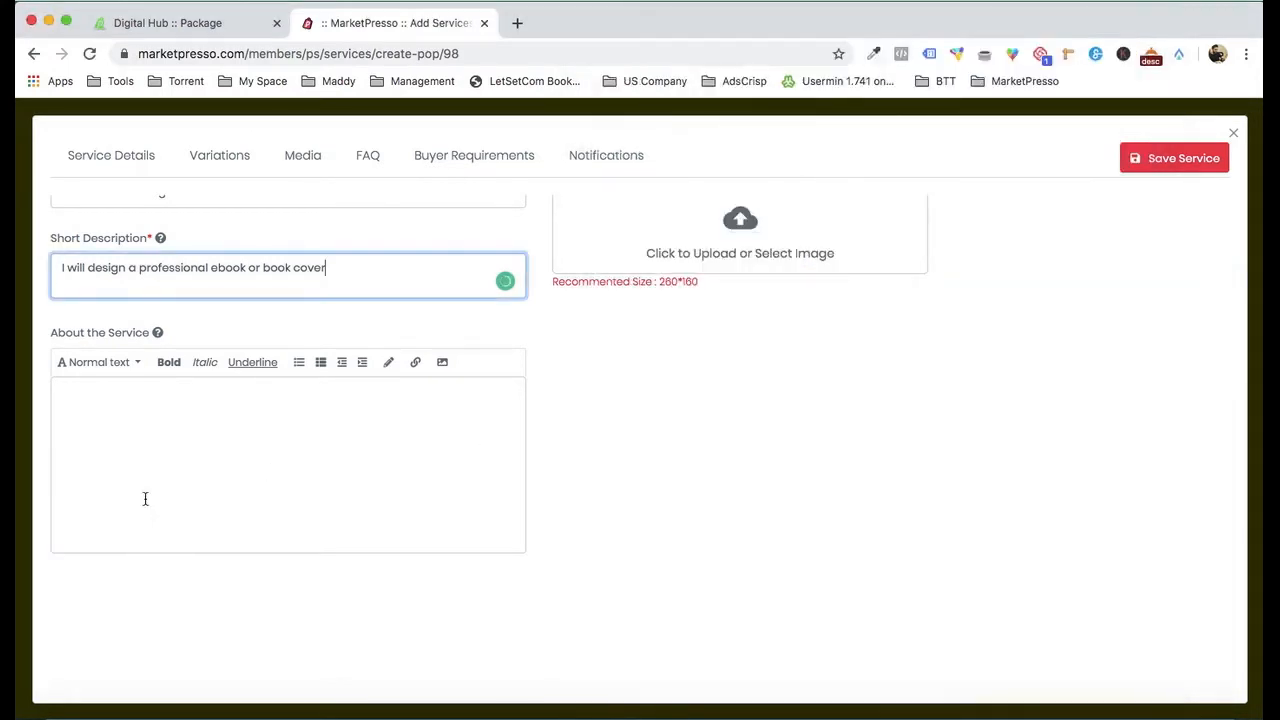
{"action": "left_click", "coordinate": [145, 498]}
{"action": "key", "text": "super+v"}
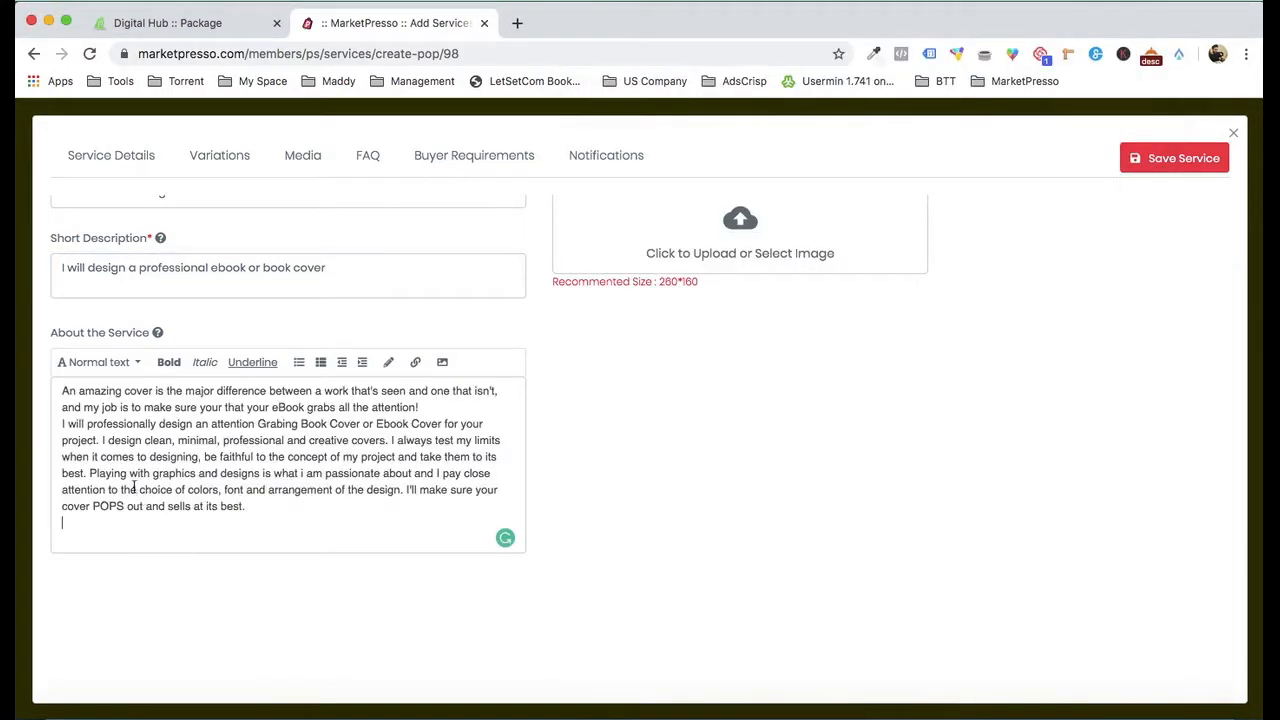
{"action": "key", "text": "Return"}
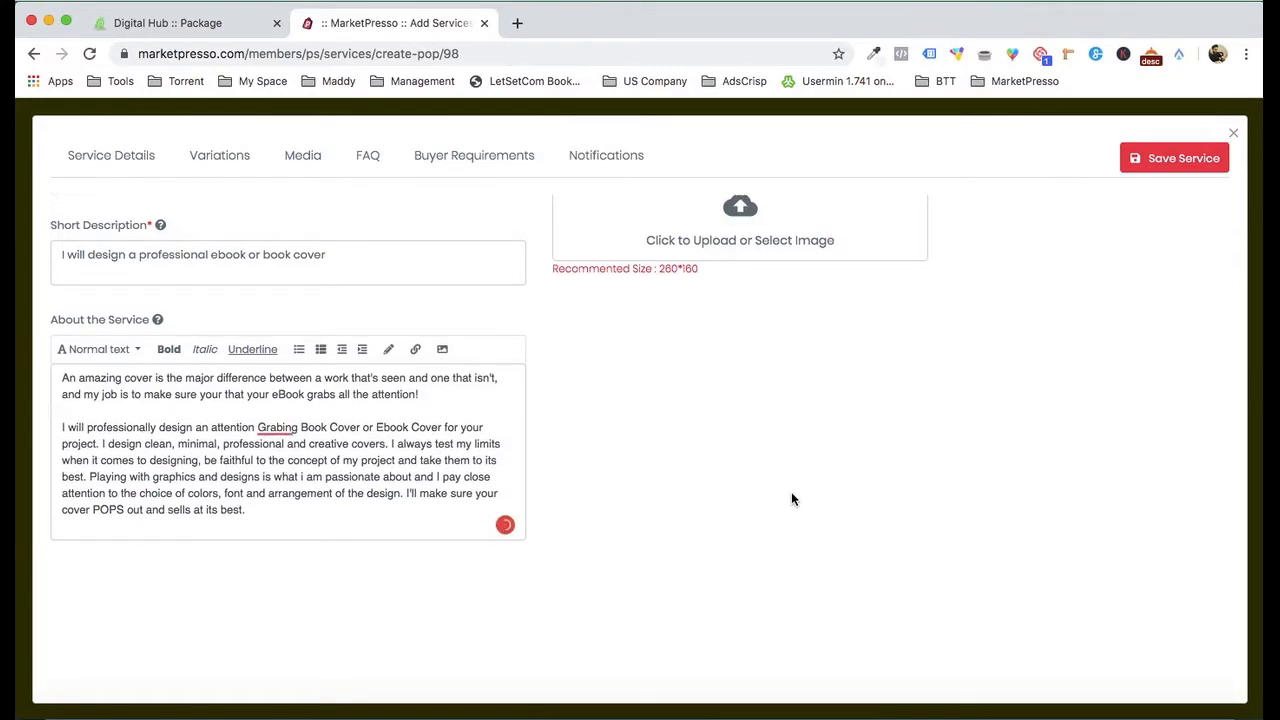
Step: Upload BOOK 4.jpg from the Service 1 - eBook Cover Design folder as the service image and save the service
{"action": "scroll", "coordinate": [791, 491], "scroll_direction": "down", "scroll_amount": 3}
{"action": "scroll", "coordinate": [753, 474], "scroll_direction": "down", "scroll_amount": 2}
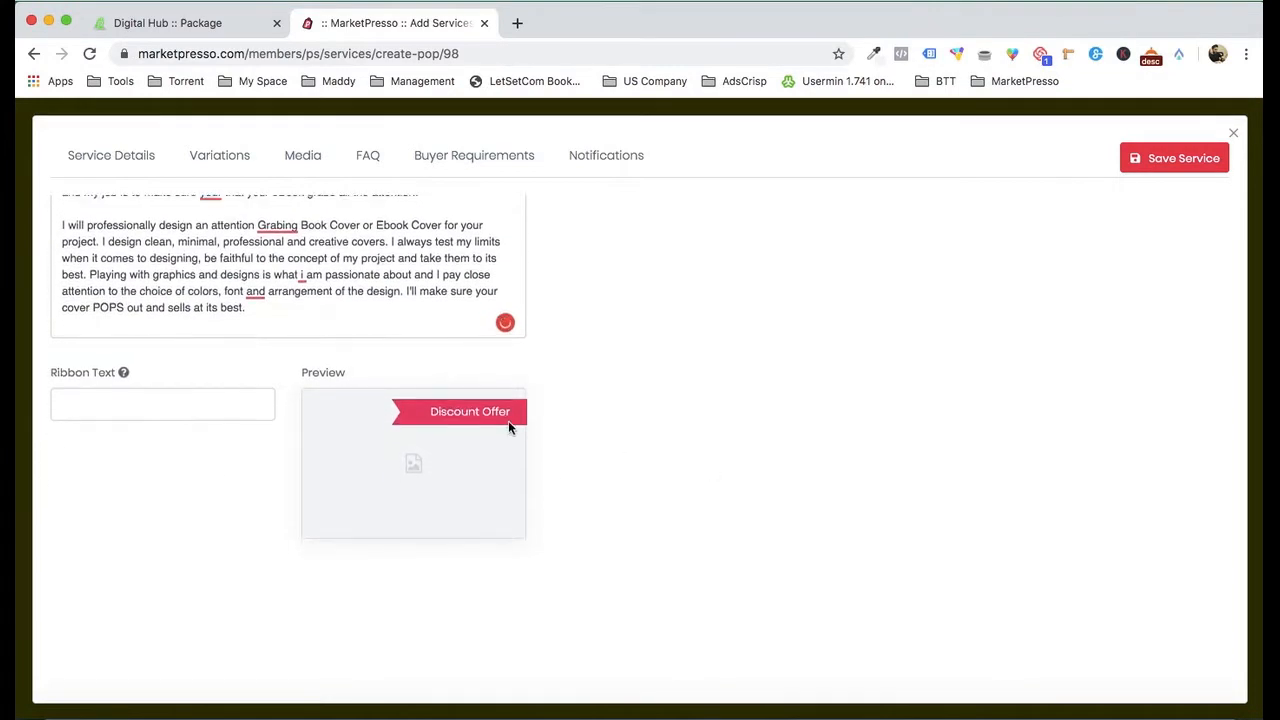
{"action": "scroll", "coordinate": [710, 425], "scroll_direction": "up", "scroll_amount": 5}
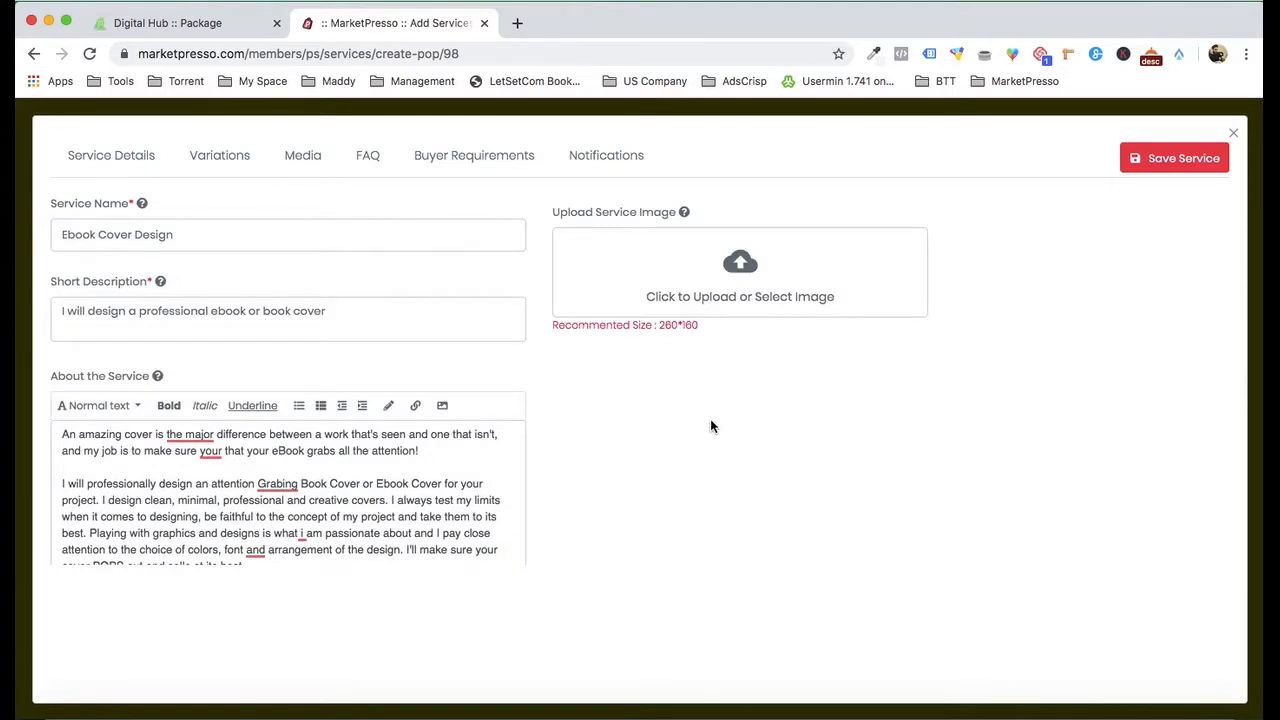
{"action": "left_click", "coordinate": [783, 279]}
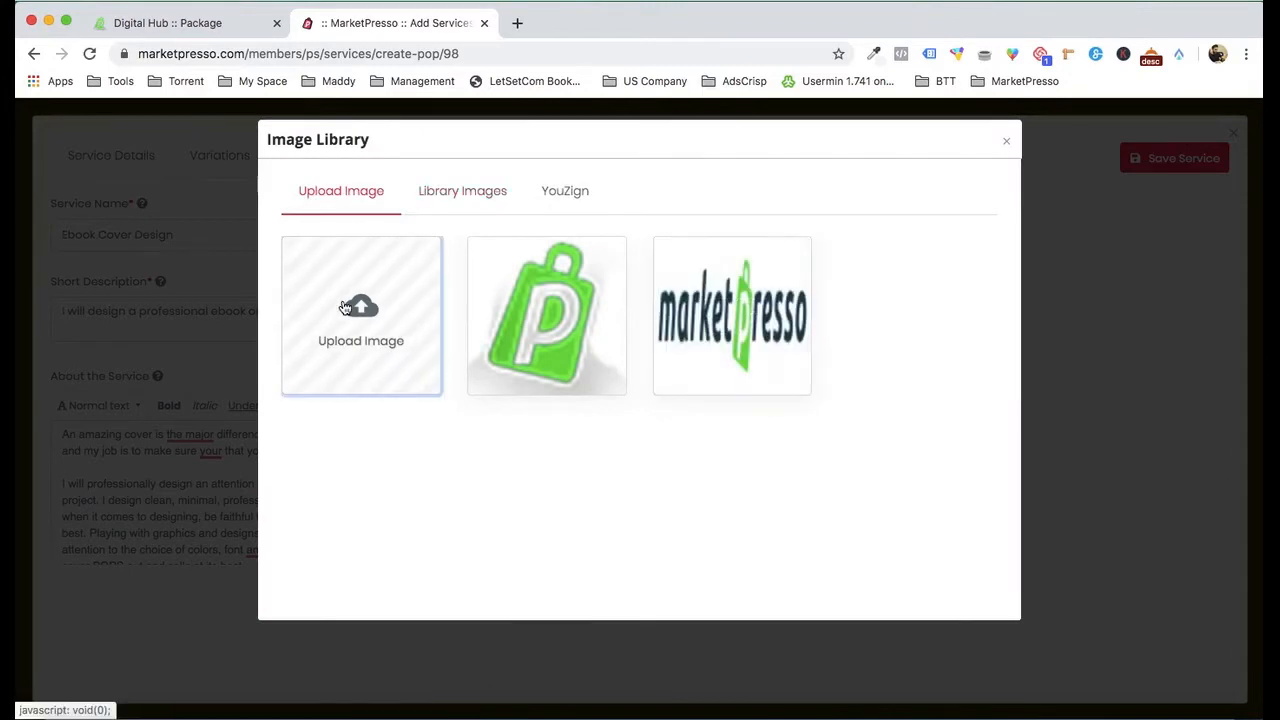
{"action": "left_click", "coordinate": [345, 308]}
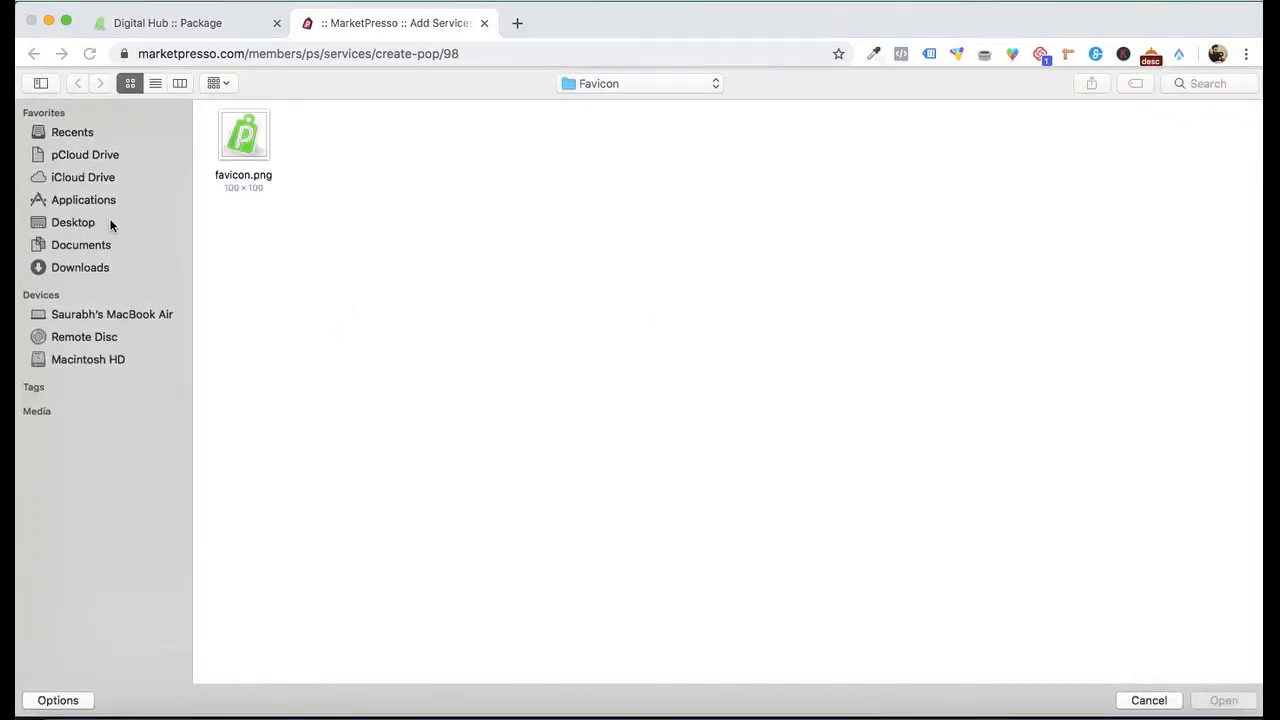
{"action": "left_click", "coordinate": [686, 83]}
{"action": "left_click", "coordinate": [677, 104]}
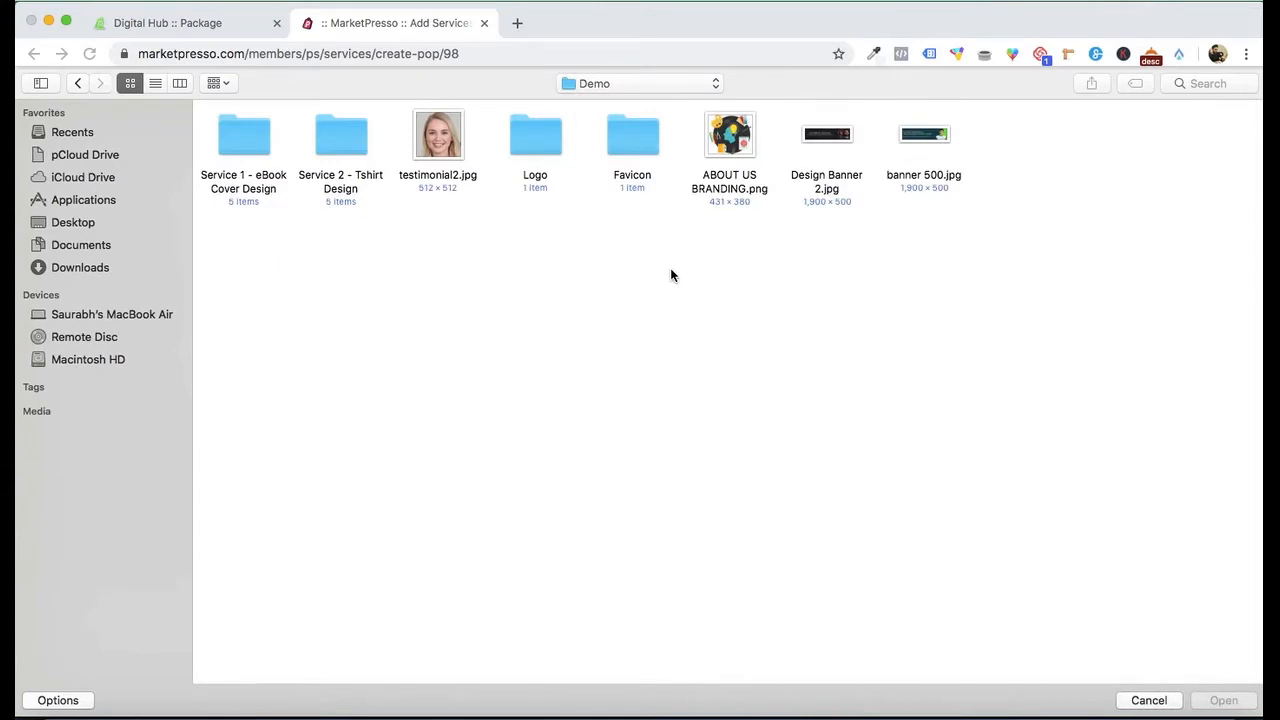
{"action": "double_click", "coordinate": [243, 144]}
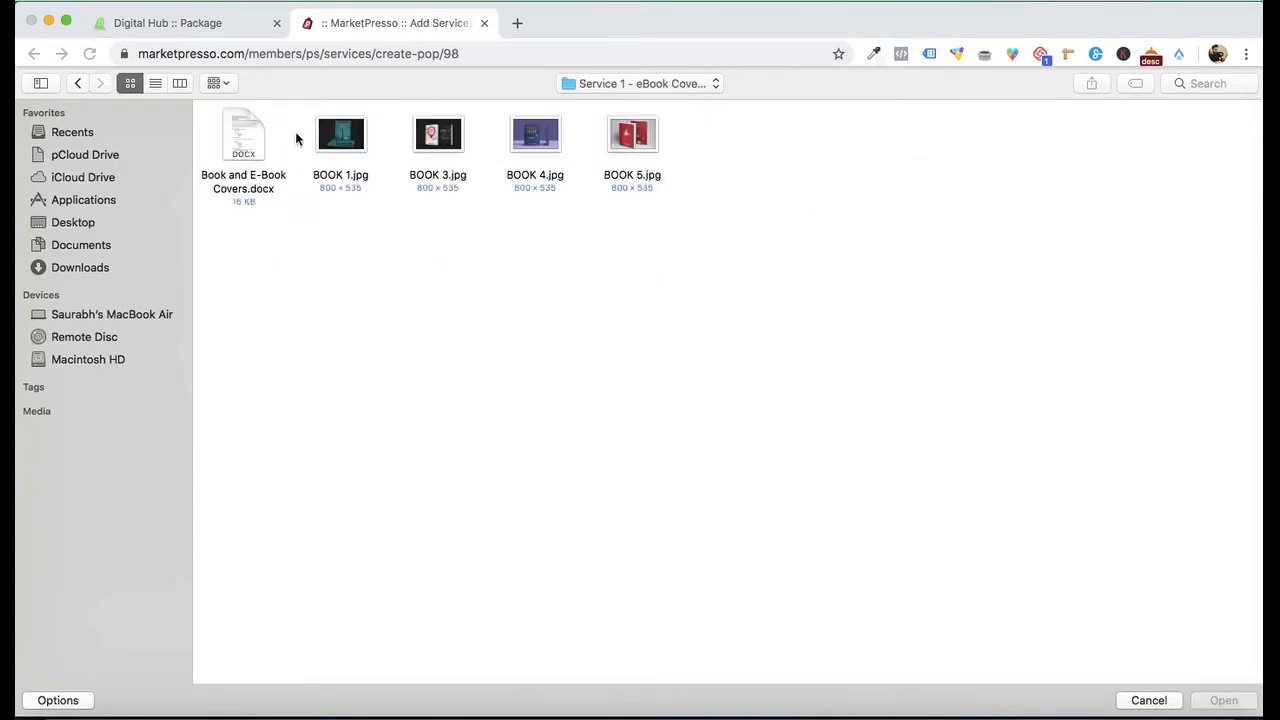
{"action": "double_click", "coordinate": [524, 147]}
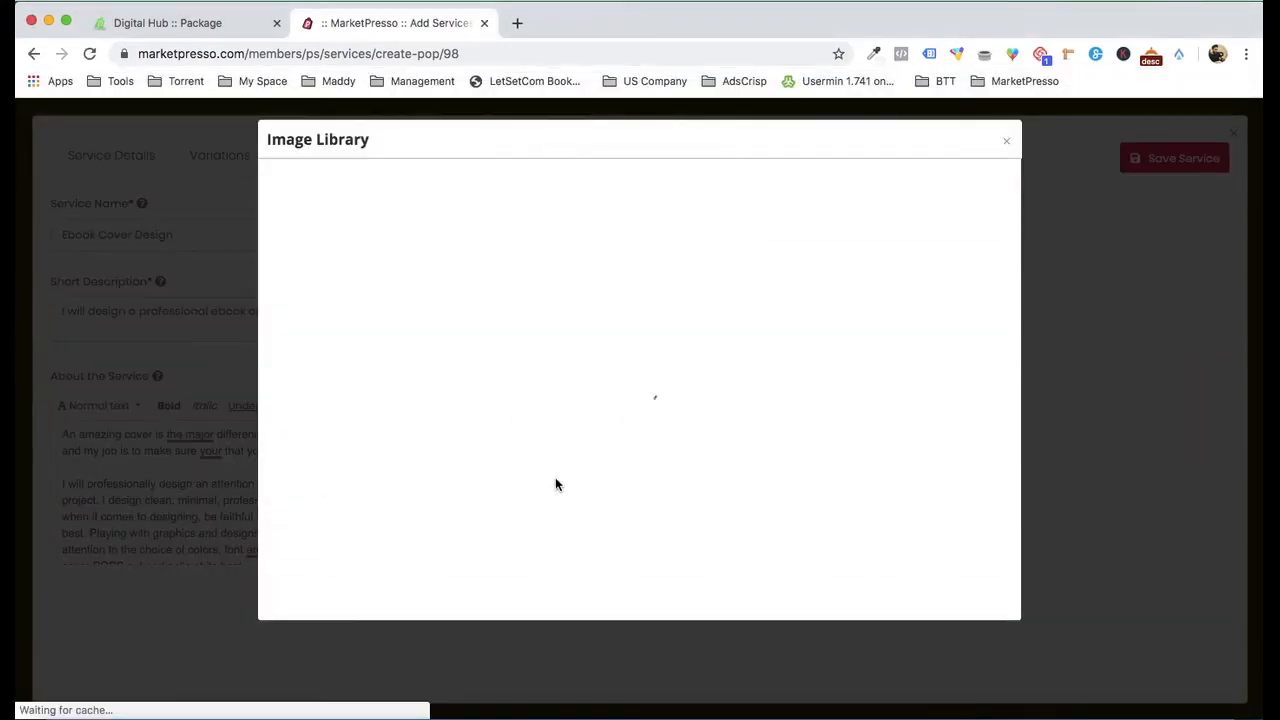
{"action": "left_click", "coordinate": [523, 316]}
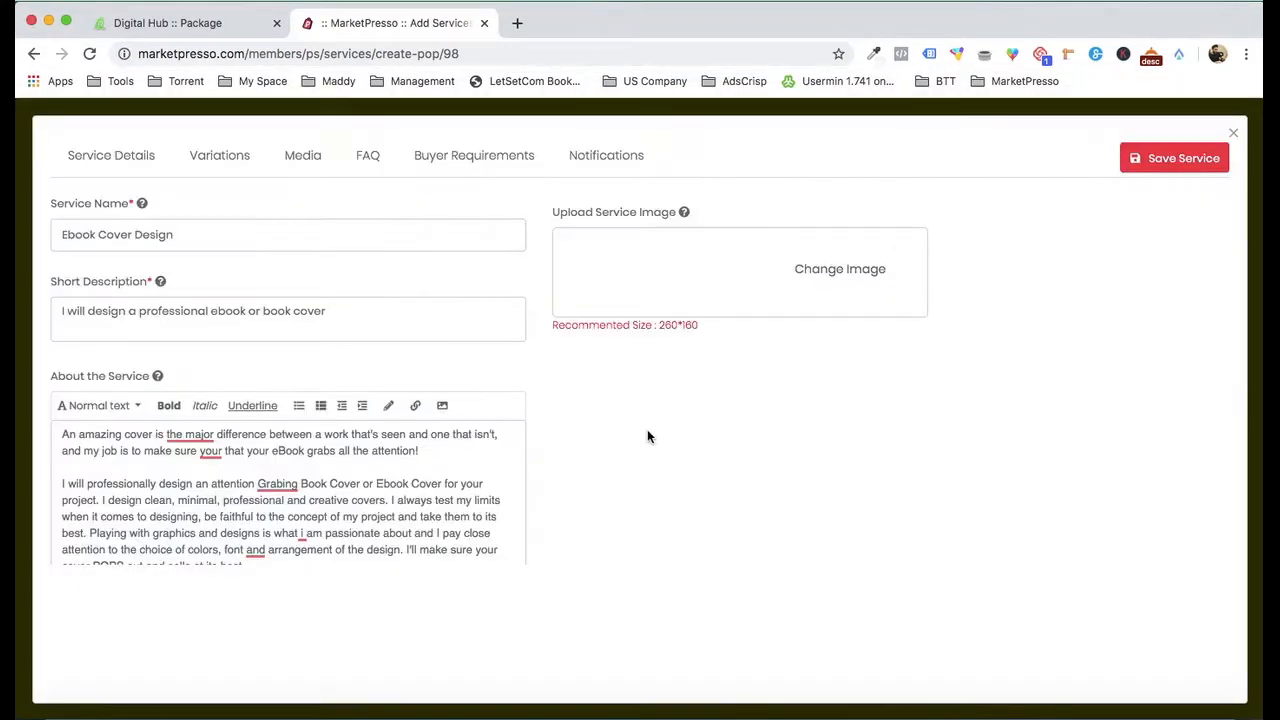
{"action": "left_click", "coordinate": [1150, 164]}
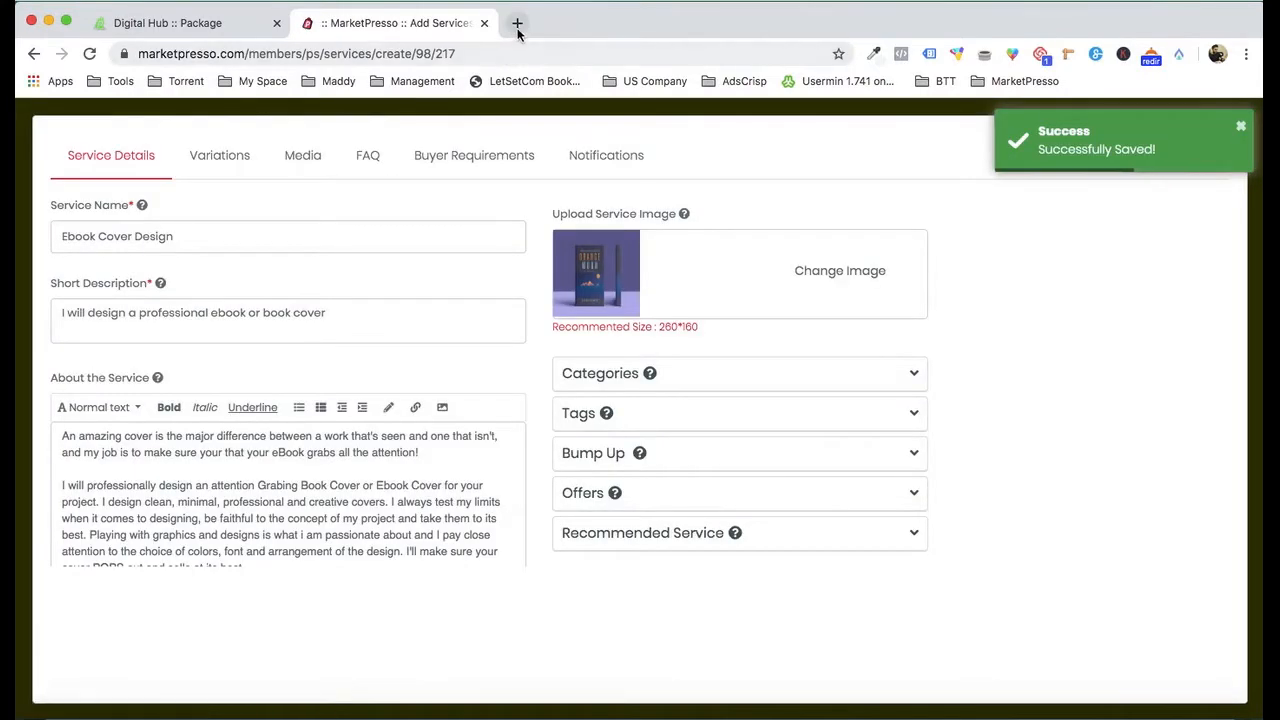
Step: Copy the Digital Hub package page's web address into a new browser tab
{"action": "left_click", "coordinate": [240, 30]}
{"action": "left_click", "coordinate": [235, 54]}
{"action": "key", "text": "super+c"}
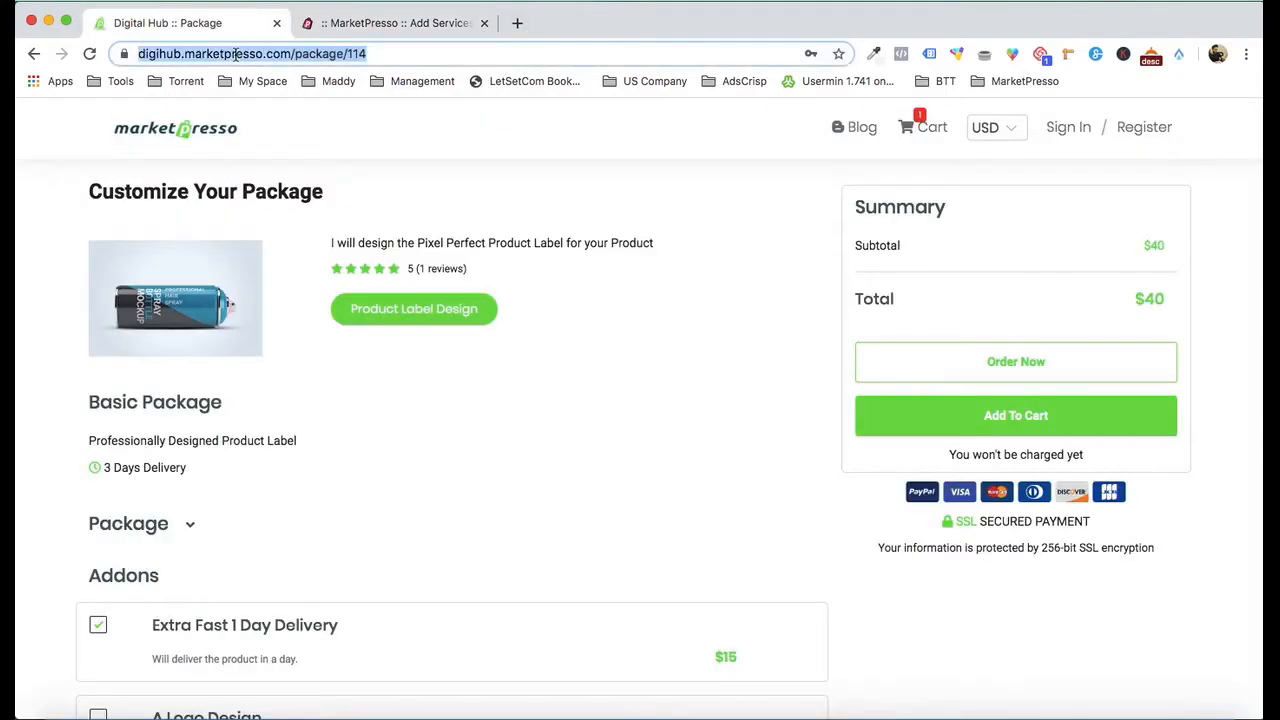
{"action": "key", "text": "super+t"}
{"action": "key", "text": "super+v"}
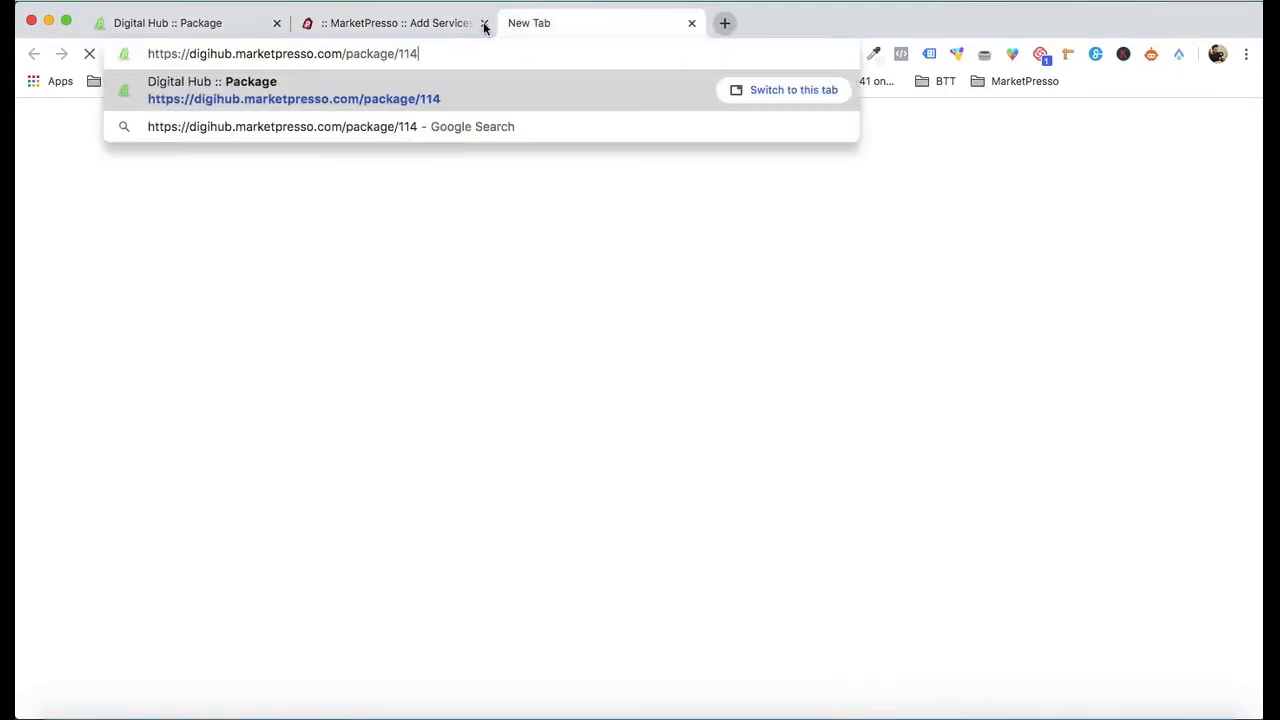
{"action": "left_click_drag", "start_coordinate": [347, 50], "coordinate": [440, 54]}
{"action": "key", "text": "BackSpace"}
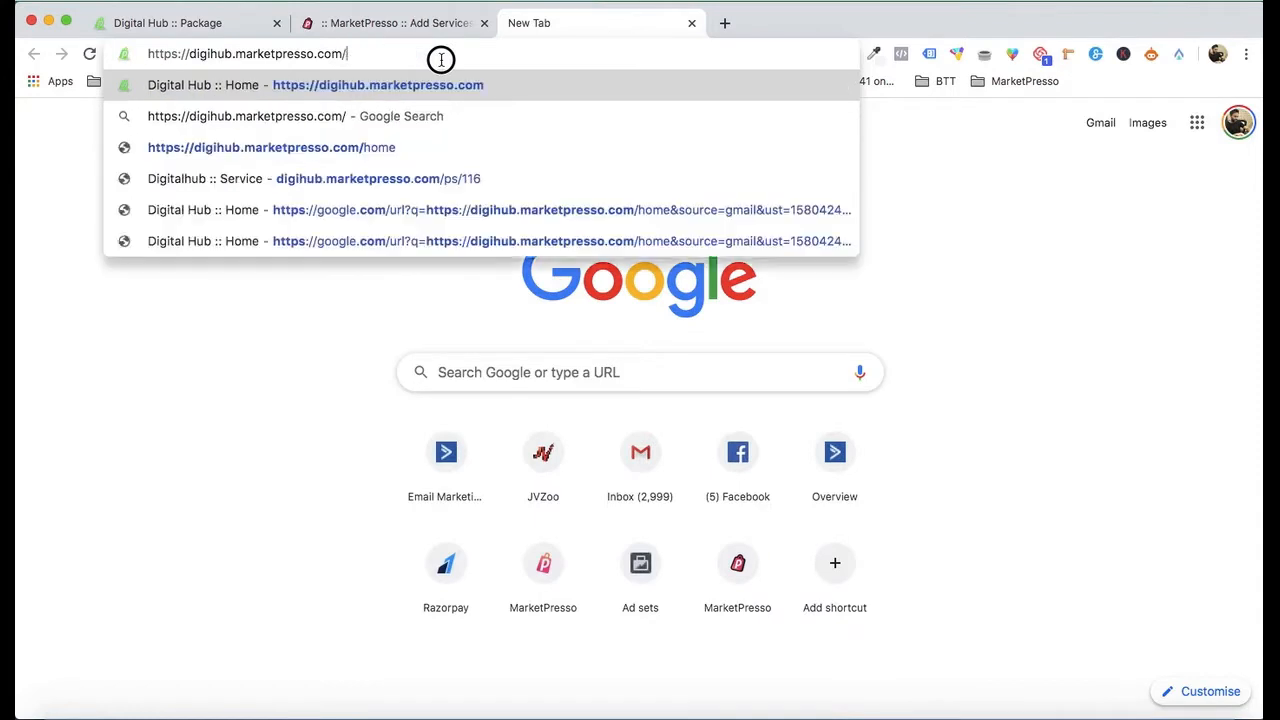
{"action": "left_click", "coordinate": [231, 53]}
{"action": "key", "text": "BackSpace"}
{"action": "key", "text": "BackSpace"}
{"action": "key", "text": "BackSpace"}
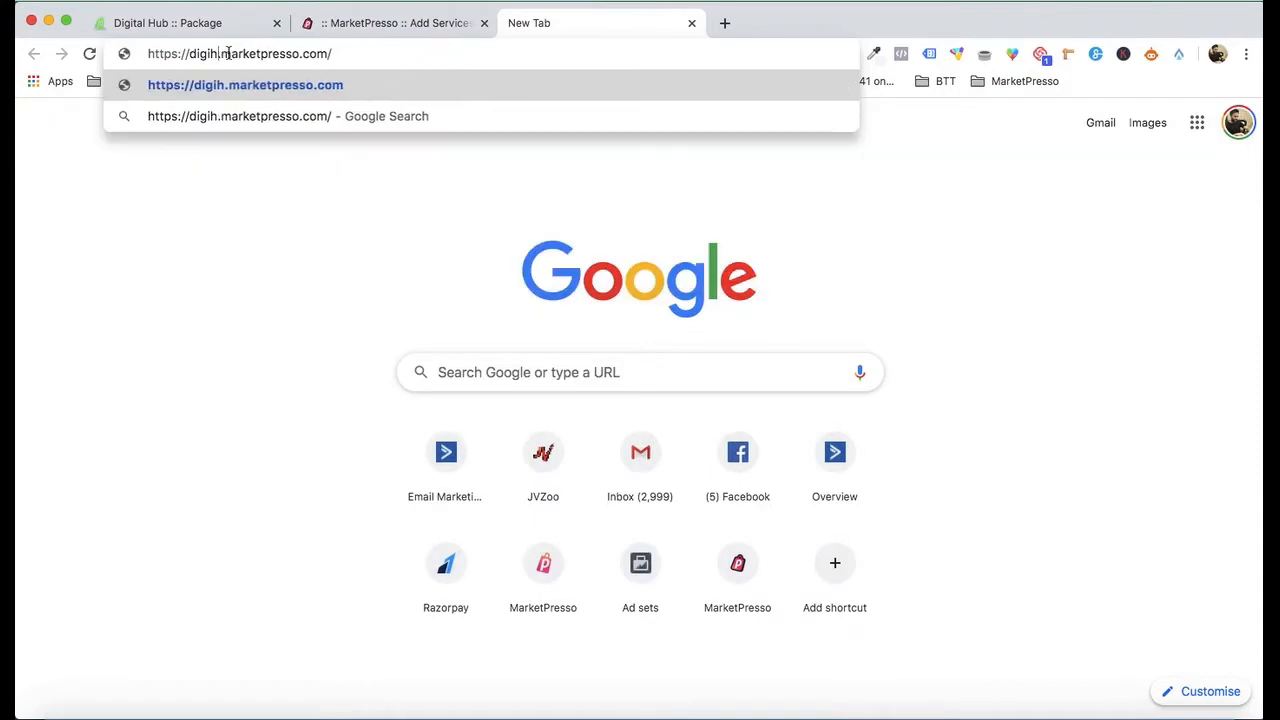
{"action": "type", "text": "market"}
{"action": "key", "text": "Return"}
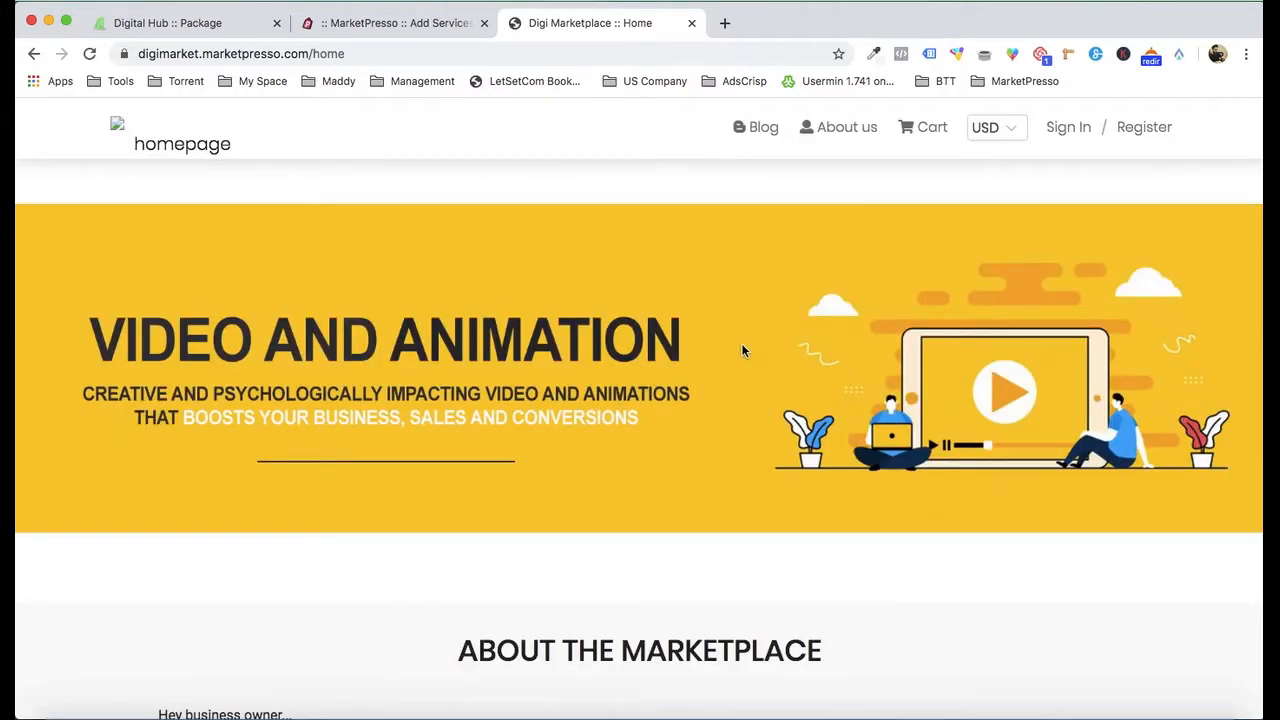
{"action": "scroll", "coordinate": [741, 350], "scroll_direction": "down", "scroll_amount": 6}
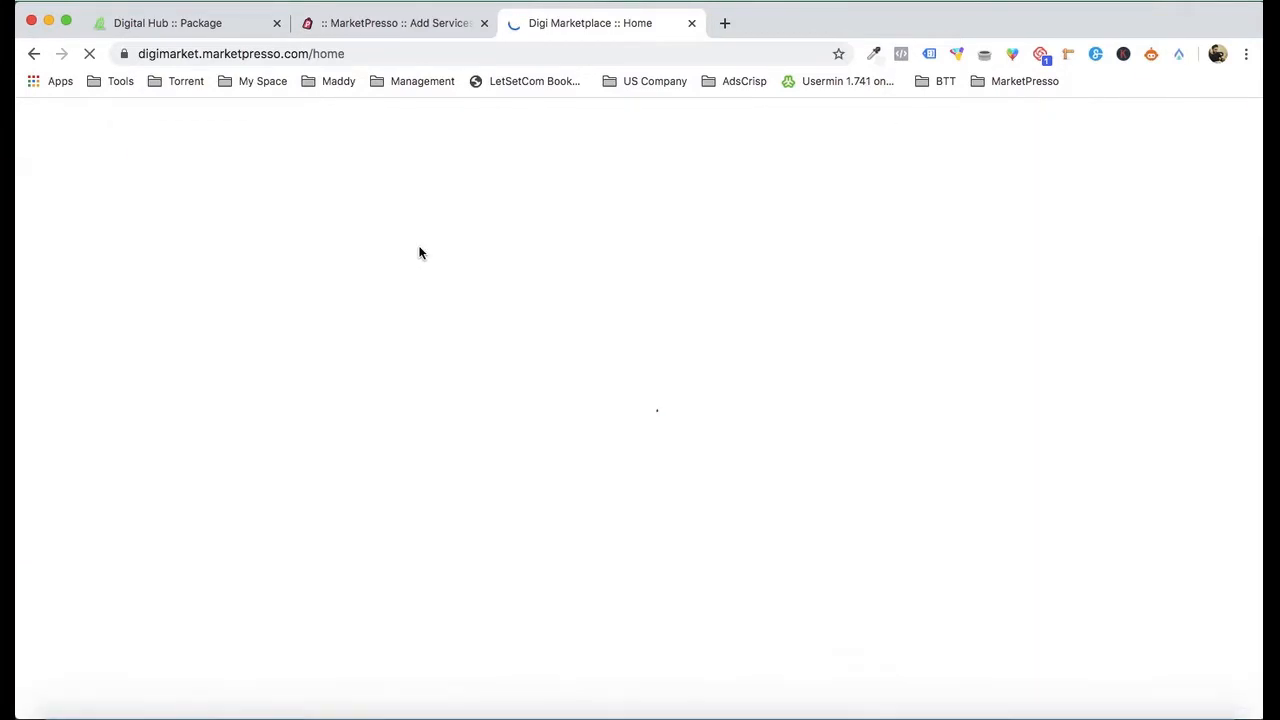
Step: Open the Ebook Cover Design service's variations and title the first variation "Basic", following the Word document's package list
{"action": "left_click", "coordinate": [403, 23]}
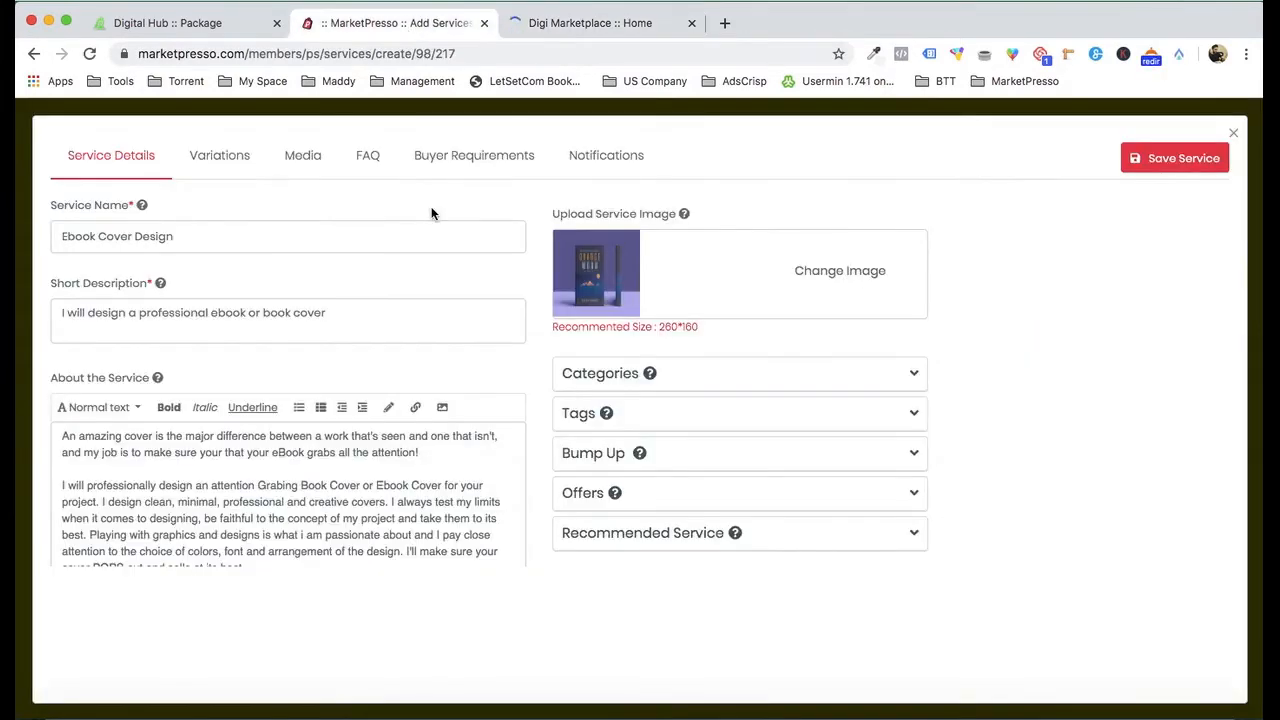
{"action": "left_click", "coordinate": [220, 156]}
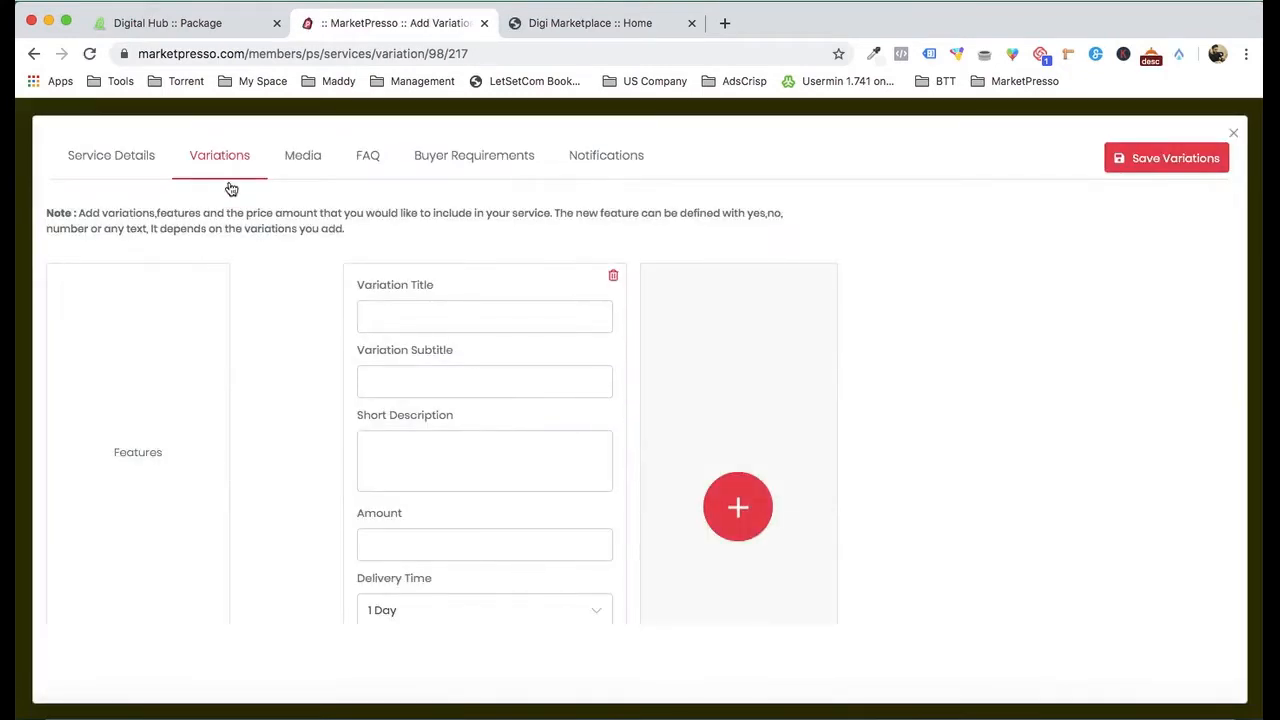
{"action": "left_click", "coordinate": [1000, 690]}
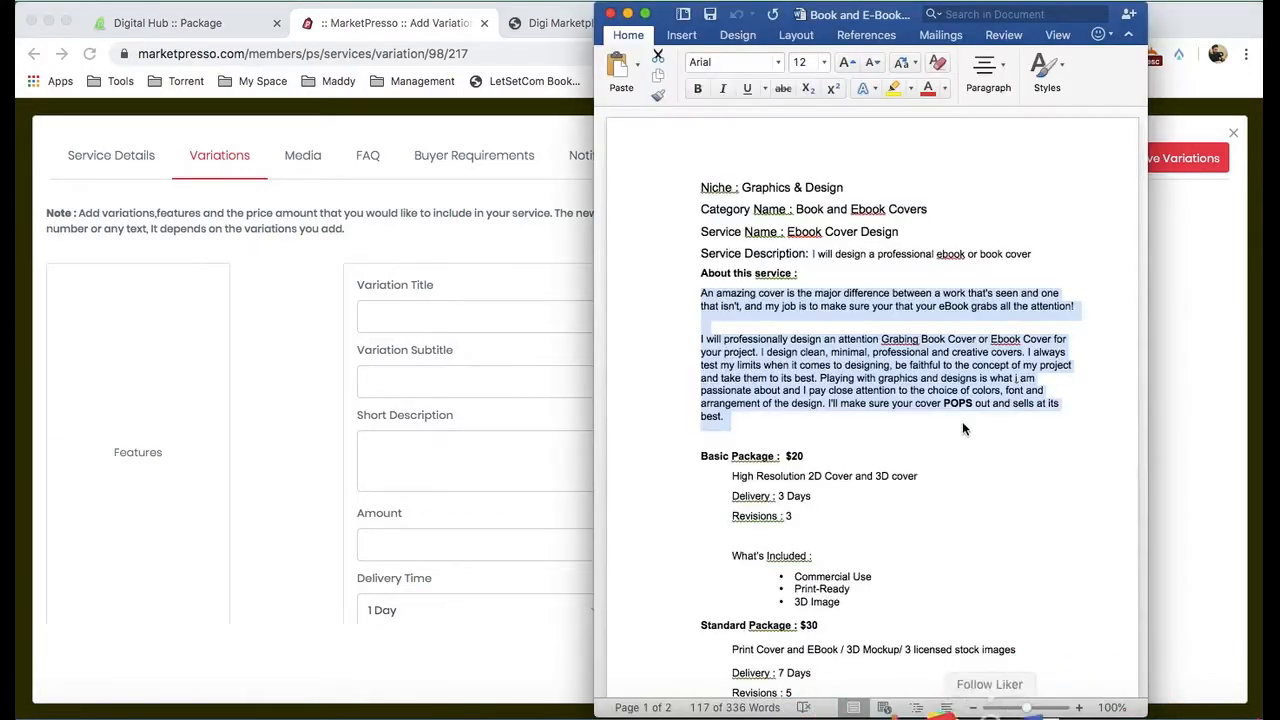
{"action": "scroll", "coordinate": [962, 421], "scroll_direction": "down", "scroll_amount": 2}
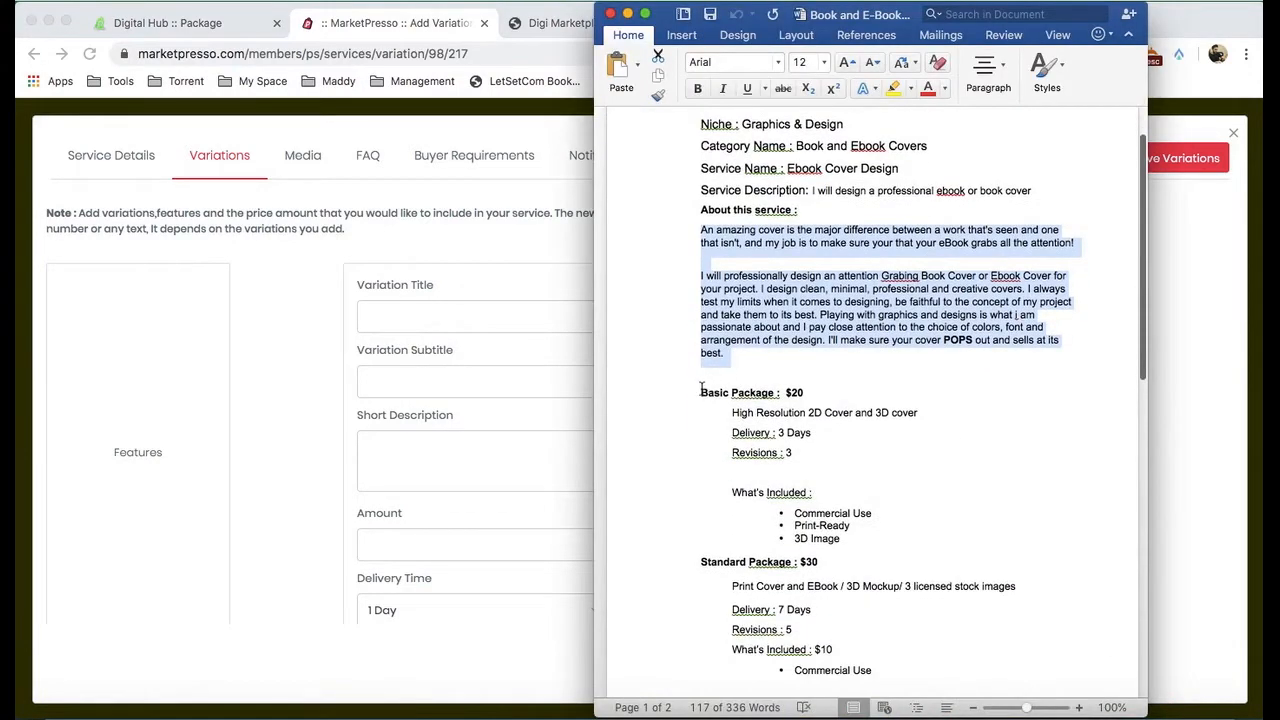
{"action": "left_click", "coordinate": [451, 318]}
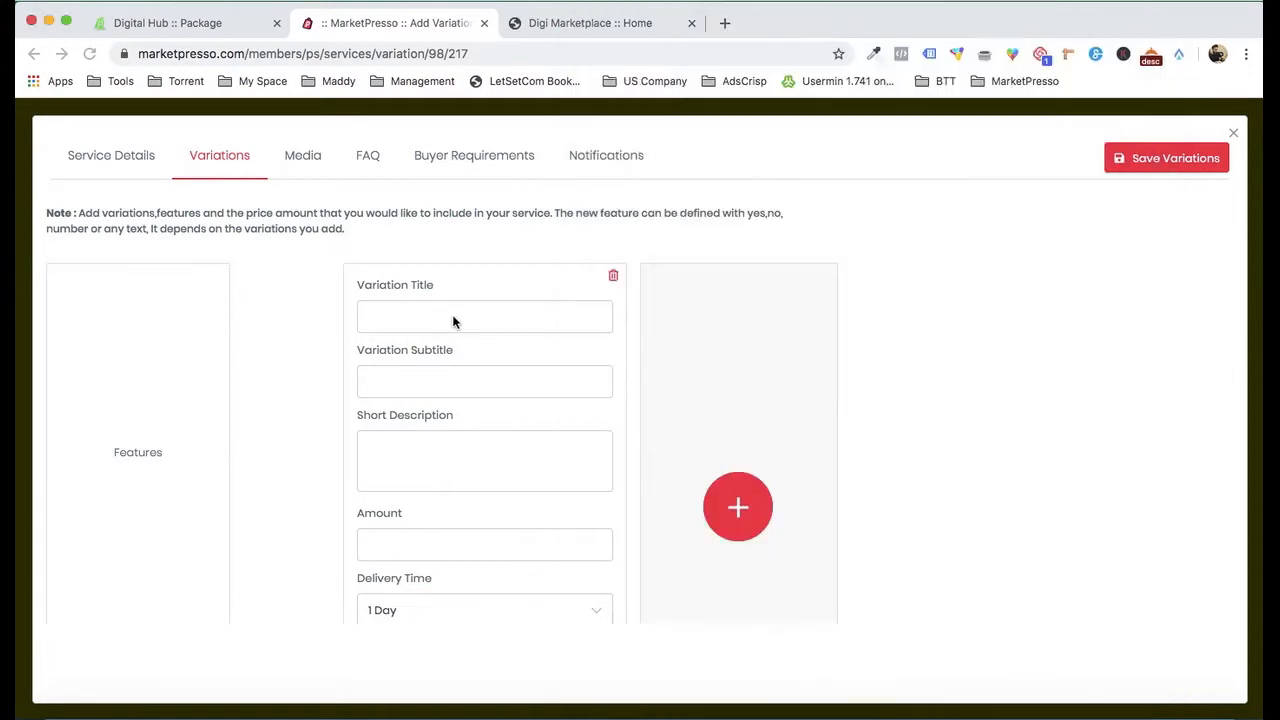
{"action": "type", "text": "Basic"}
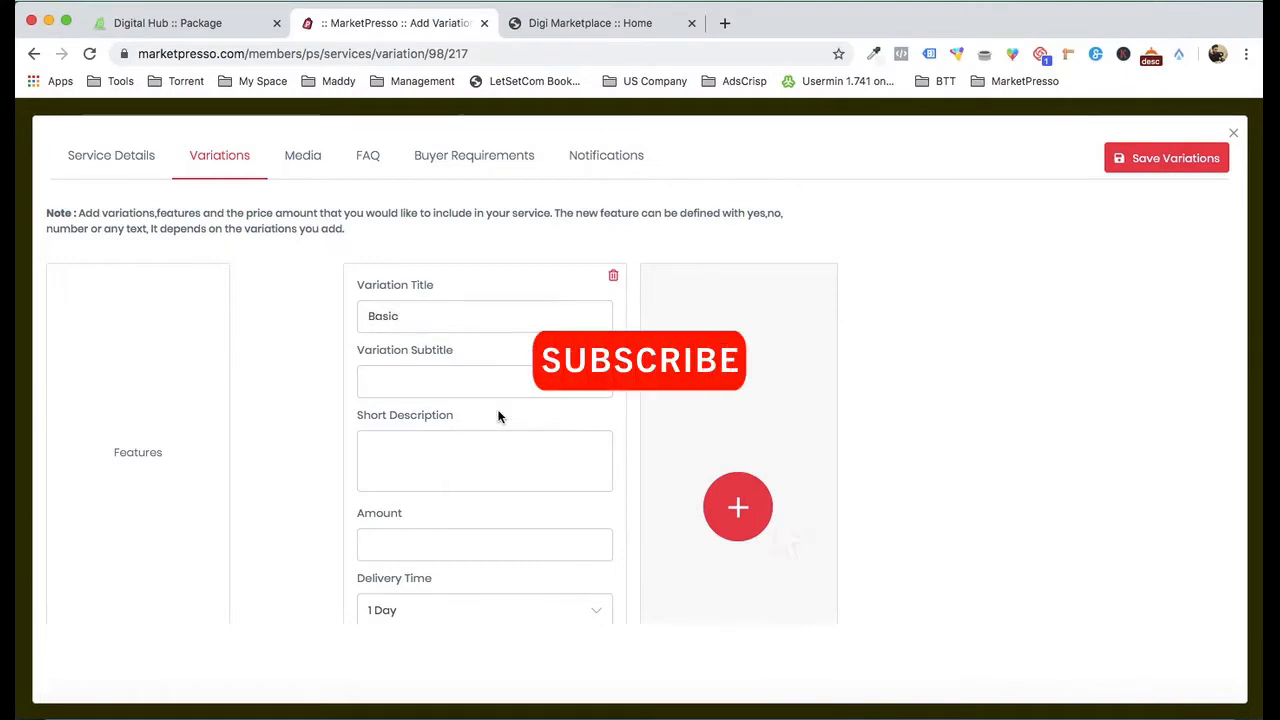
Step: Copy "High Resolution 2D Cover and 3D cover" from the Word document into the Basic variation's short description
{"action": "left_click", "coordinate": [1013, 690]}
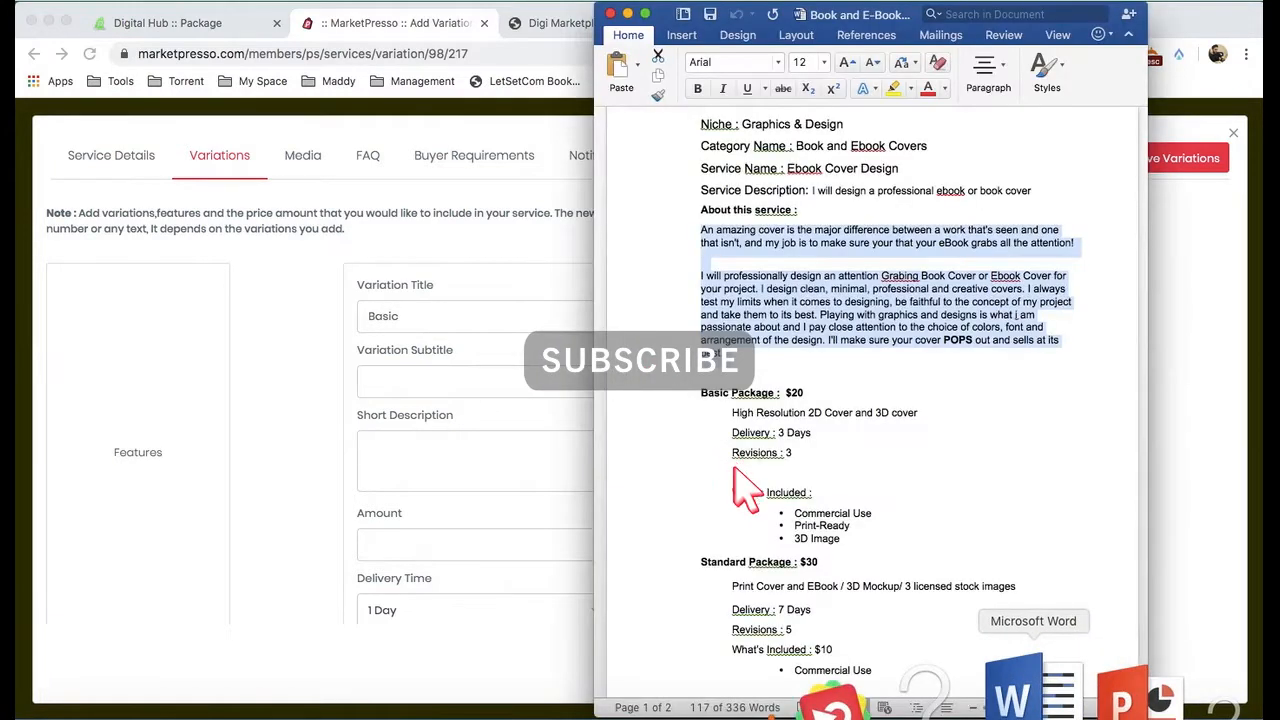
{"action": "scroll", "coordinate": [786, 415], "scroll_direction": "down", "scroll_amount": 2}
{"action": "scroll", "coordinate": [786, 415], "scroll_direction": "down", "scroll_amount": 3}
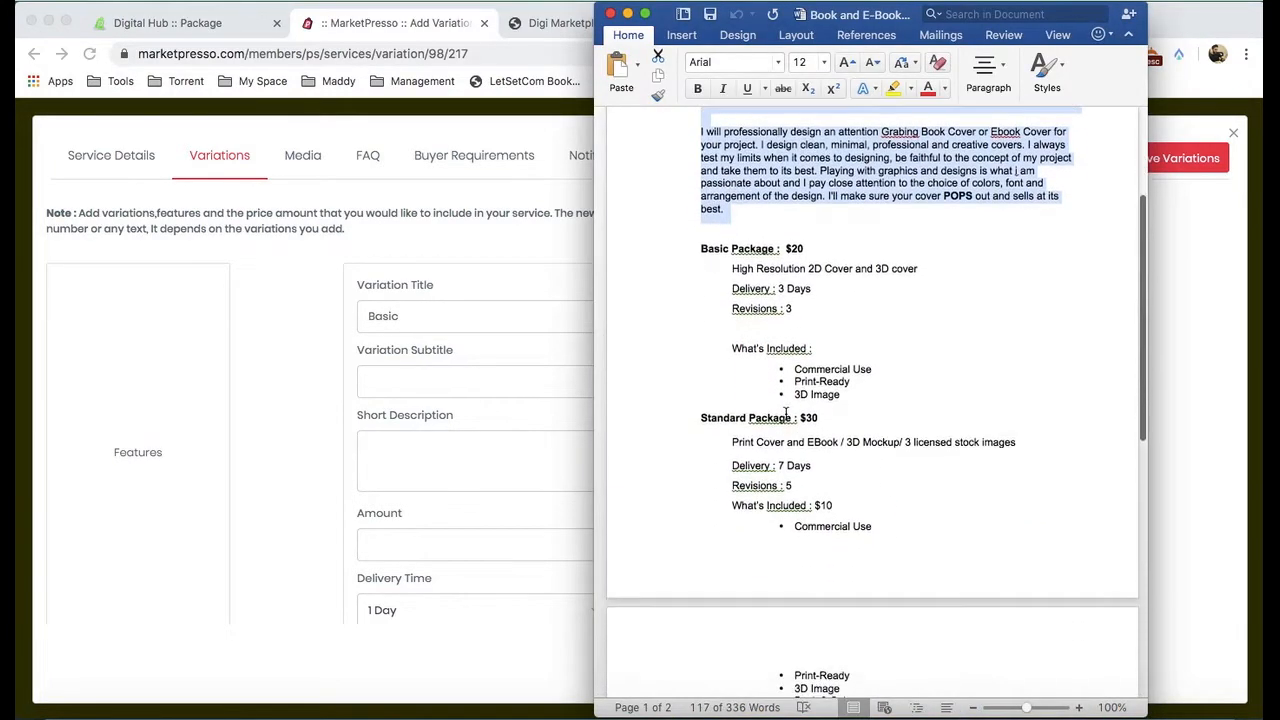
{"action": "left_click_drag", "start_coordinate": [731, 251], "coordinate": [913, 252]}
{"action": "key", "text": "super+c"}
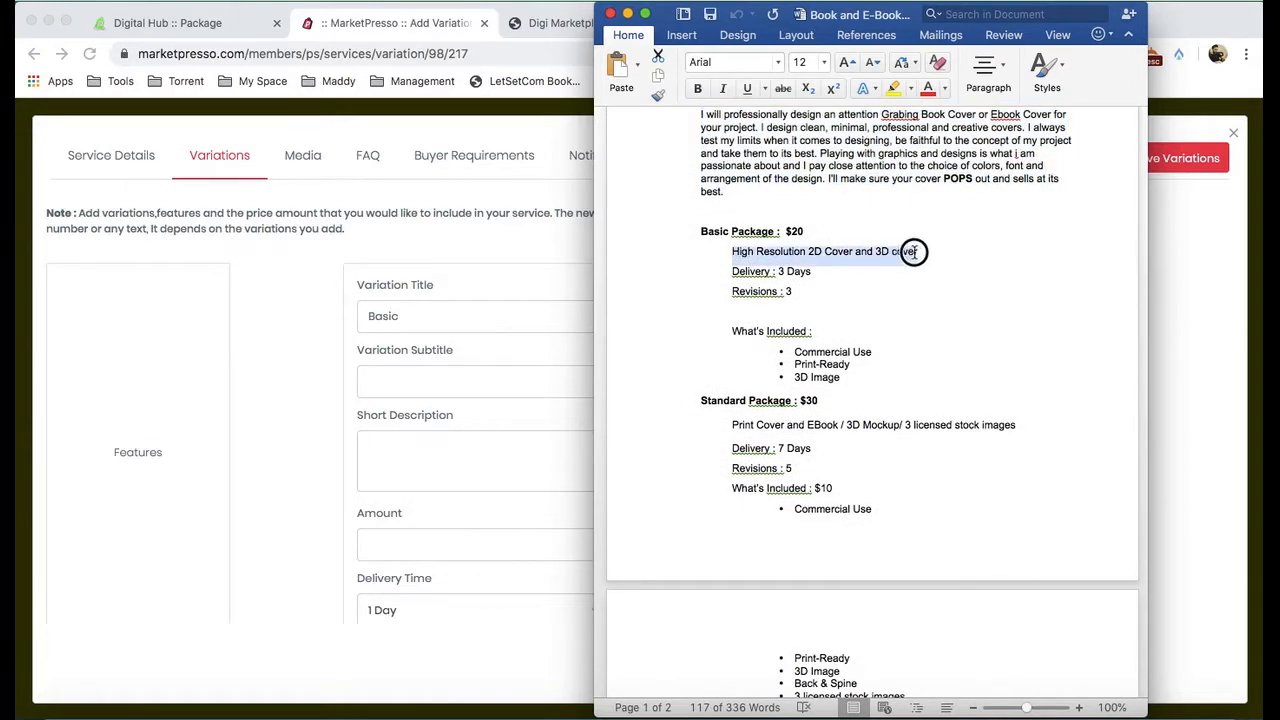
{"action": "left_click", "coordinate": [395, 438]}
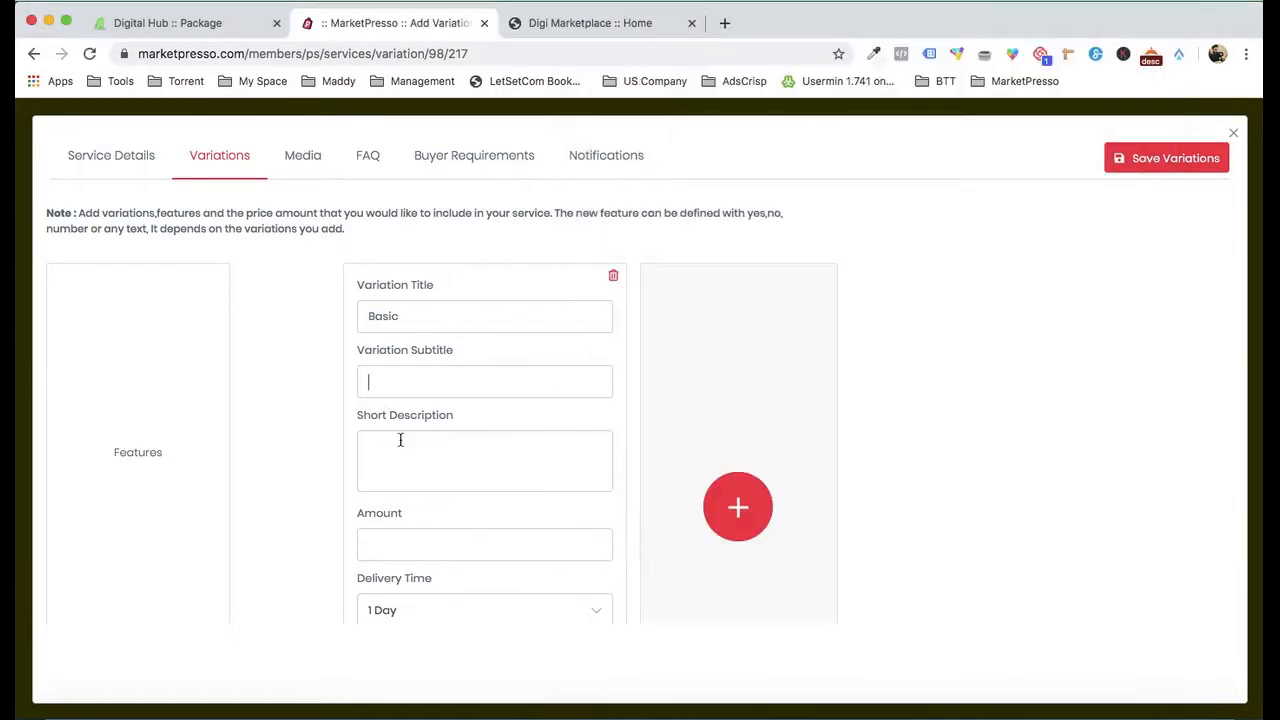
{"action": "key", "text": "super+v"}
Step: Set the Basic variation's amount to 50, its delivery time to 5 Days and its revisions to "3 Revisions"
{"action": "scroll", "coordinate": [417, 447], "scroll_direction": "down", "scroll_amount": 3}
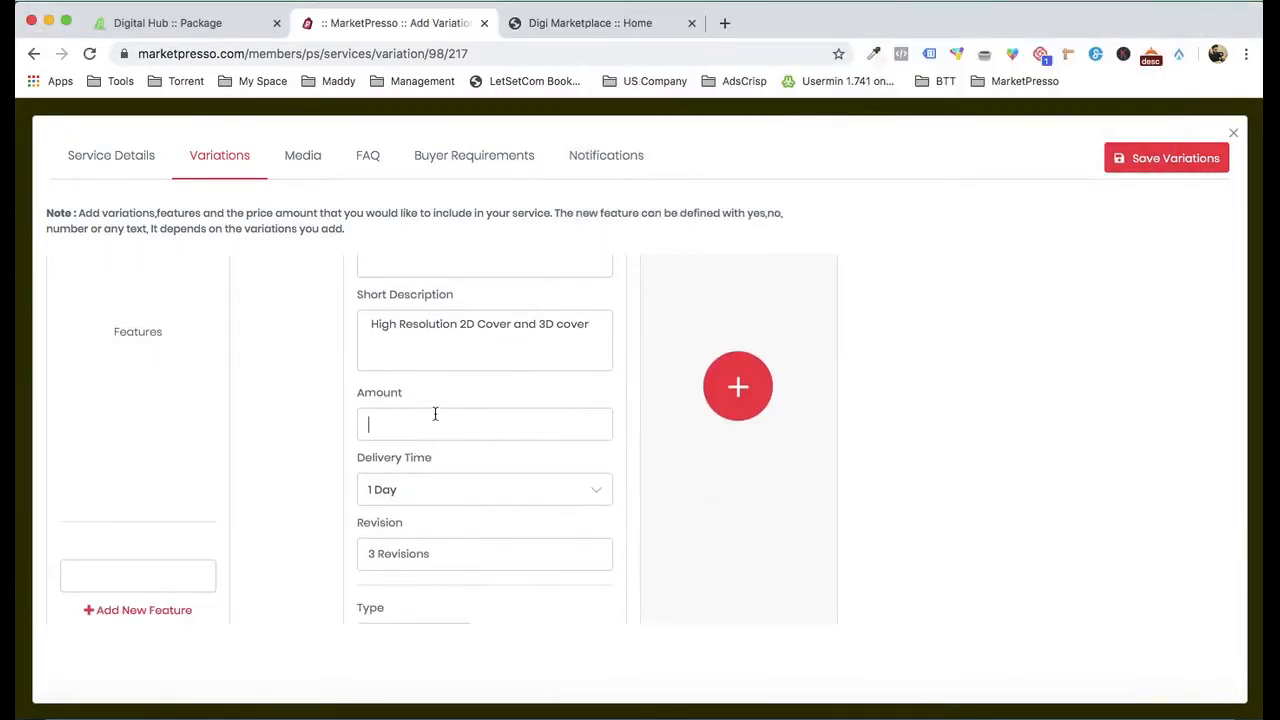
{"action": "type", "text": "50"}
{"action": "scroll", "coordinate": [454, 343], "scroll_direction": "down", "scroll_amount": 1}
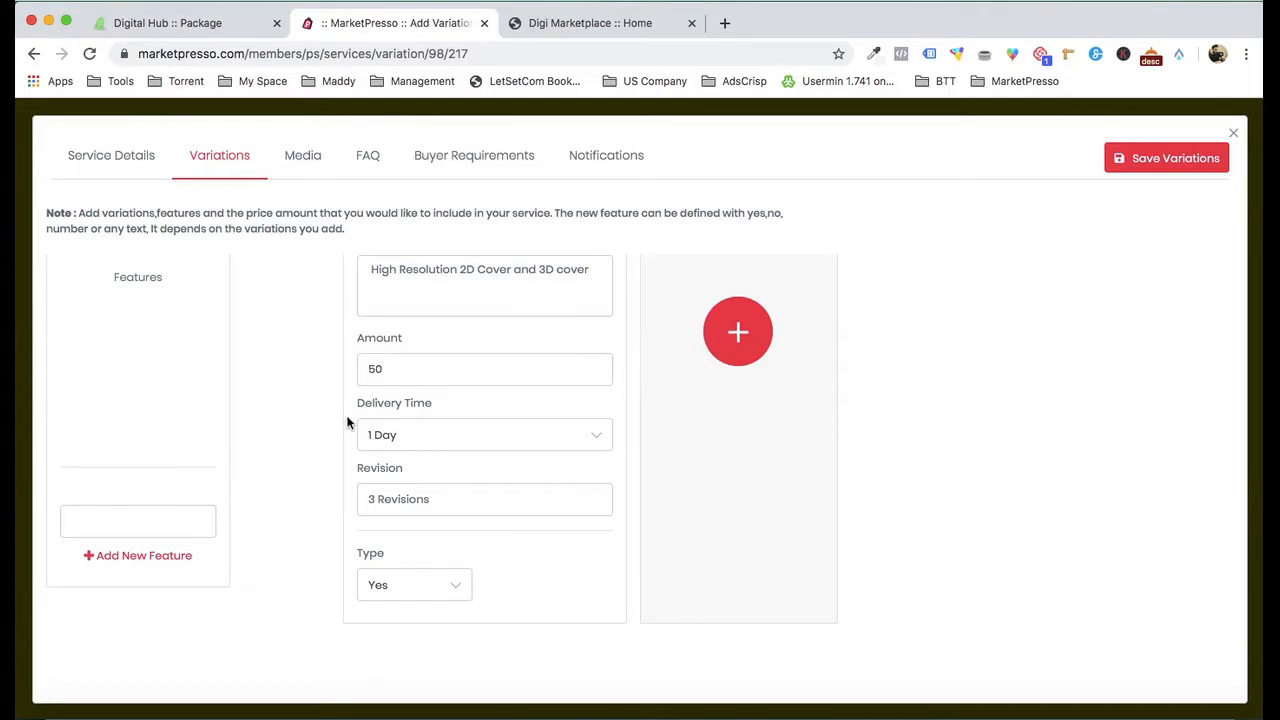
{"action": "left_click", "coordinate": [419, 432]}
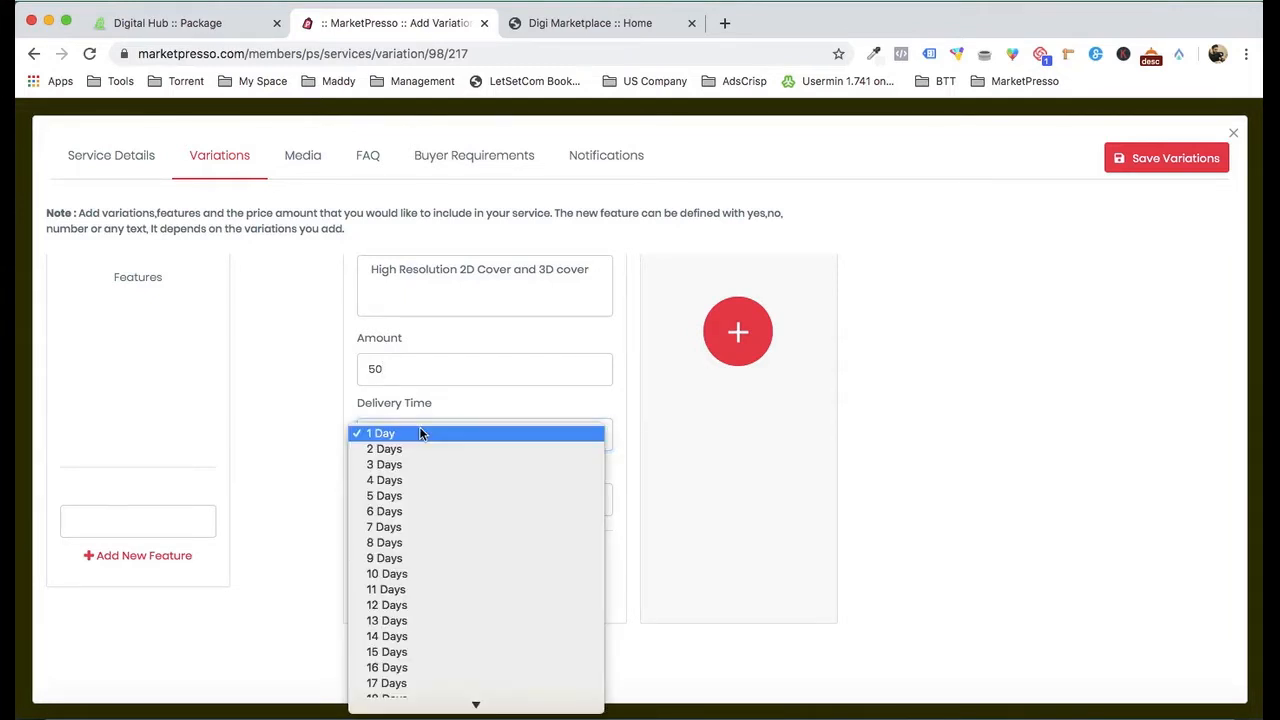
{"action": "left_click", "coordinate": [412, 496]}
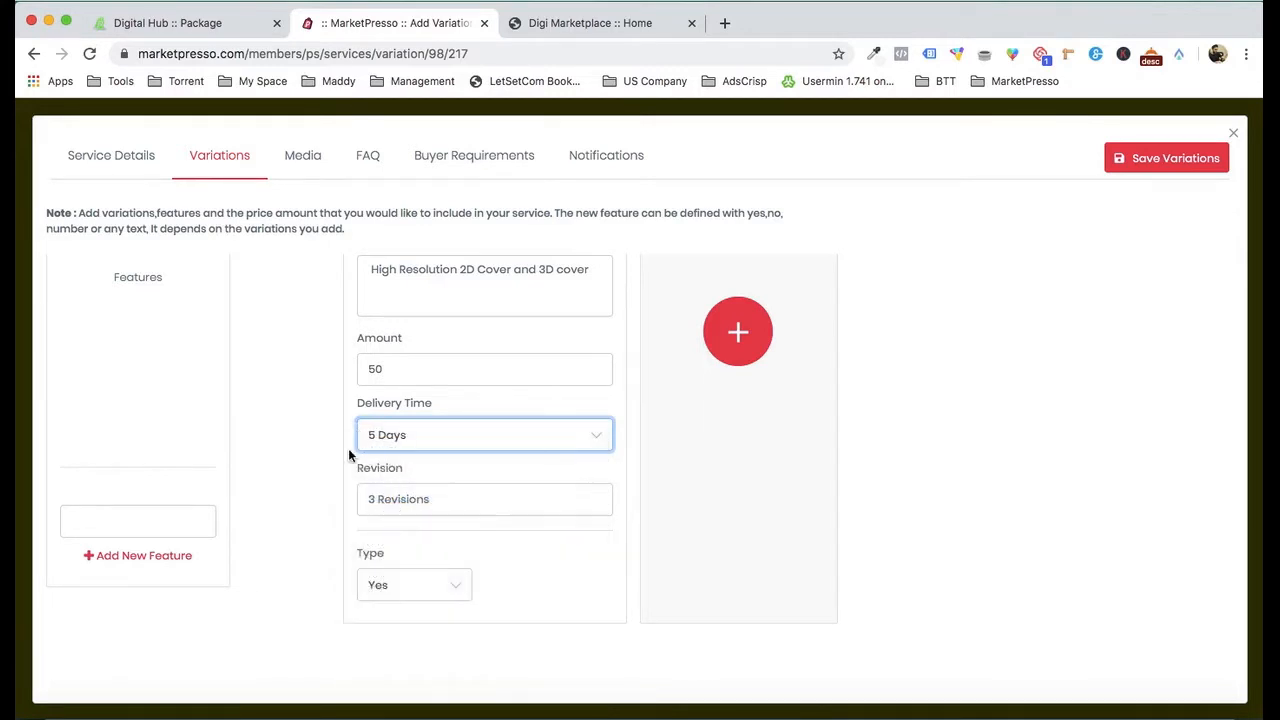
{"action": "left_click", "coordinate": [387, 502]}
{"action": "type", "text": "3 R"}
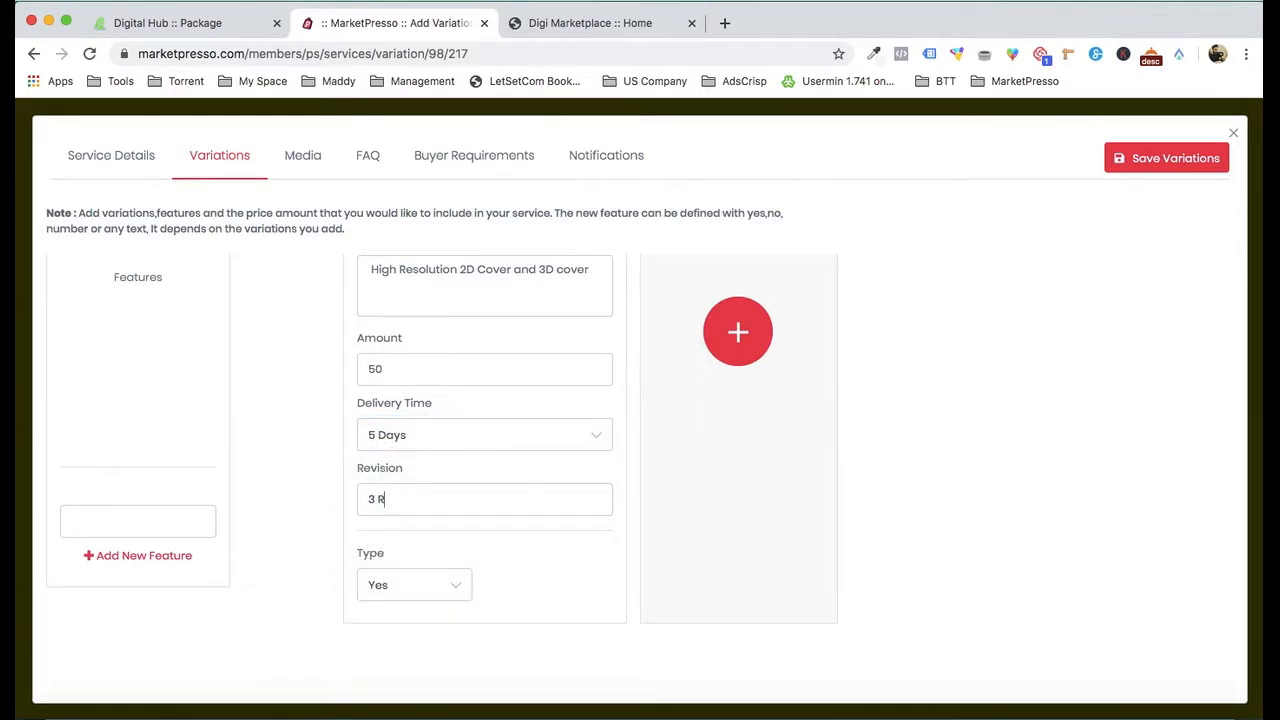
{"action": "type", "text": "evisions"}
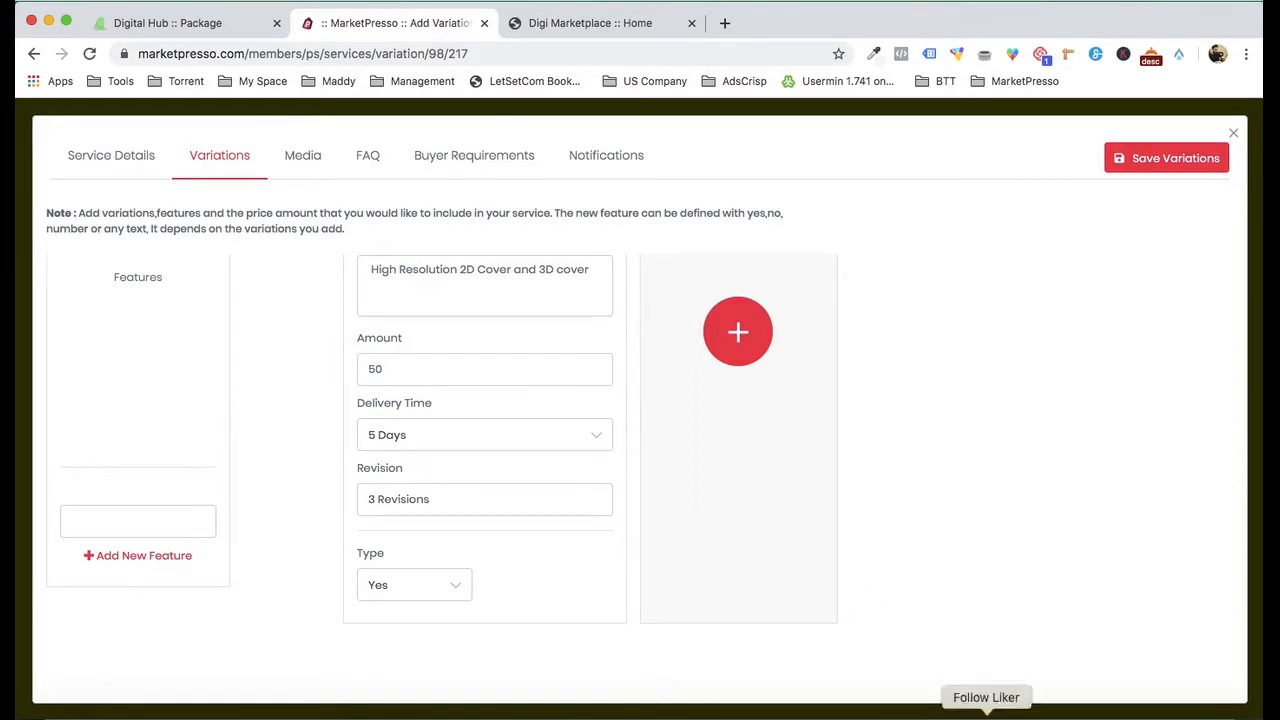
Step: Copy "Commercial Use" from the Word document into the first feature, remove the pasted bullet and keep the Basic variation's type as Yes
{"action": "left_click", "coordinate": [1014, 695]}
{"action": "scroll", "coordinate": [838, 414], "scroll_direction": "down", "scroll_amount": 2}
{"action": "scroll", "coordinate": [838, 414], "scroll_direction": "down", "scroll_amount": 1}
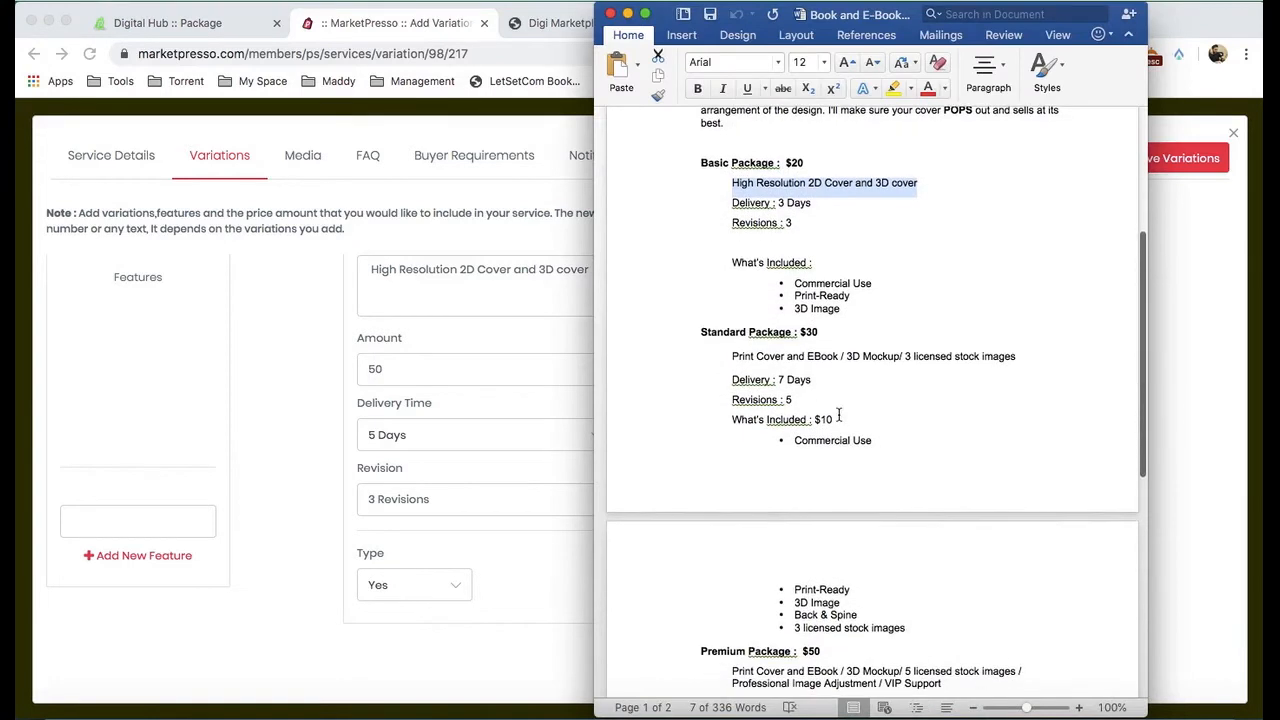
{"action": "left_click_drag", "start_coordinate": [794, 283], "coordinate": [871, 283]}
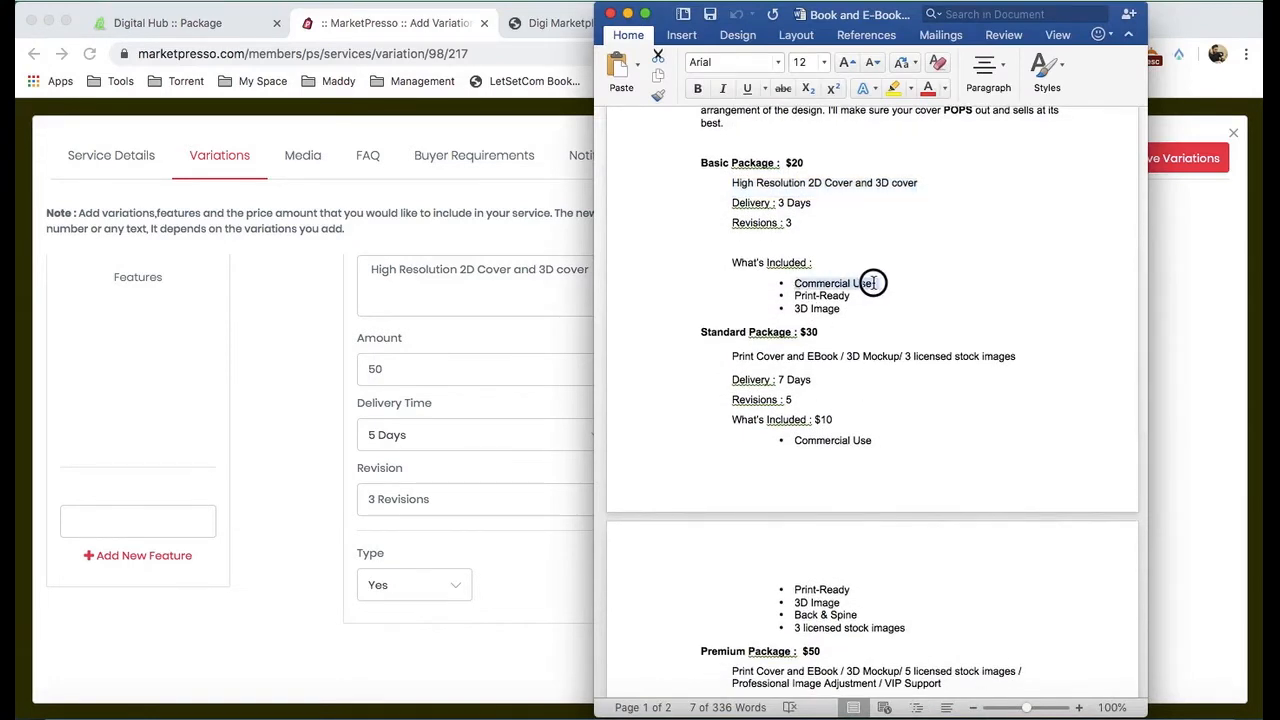
{"action": "left_click", "coordinate": [163, 507]}
{"action": "type", "text": "• Commercial Use"}
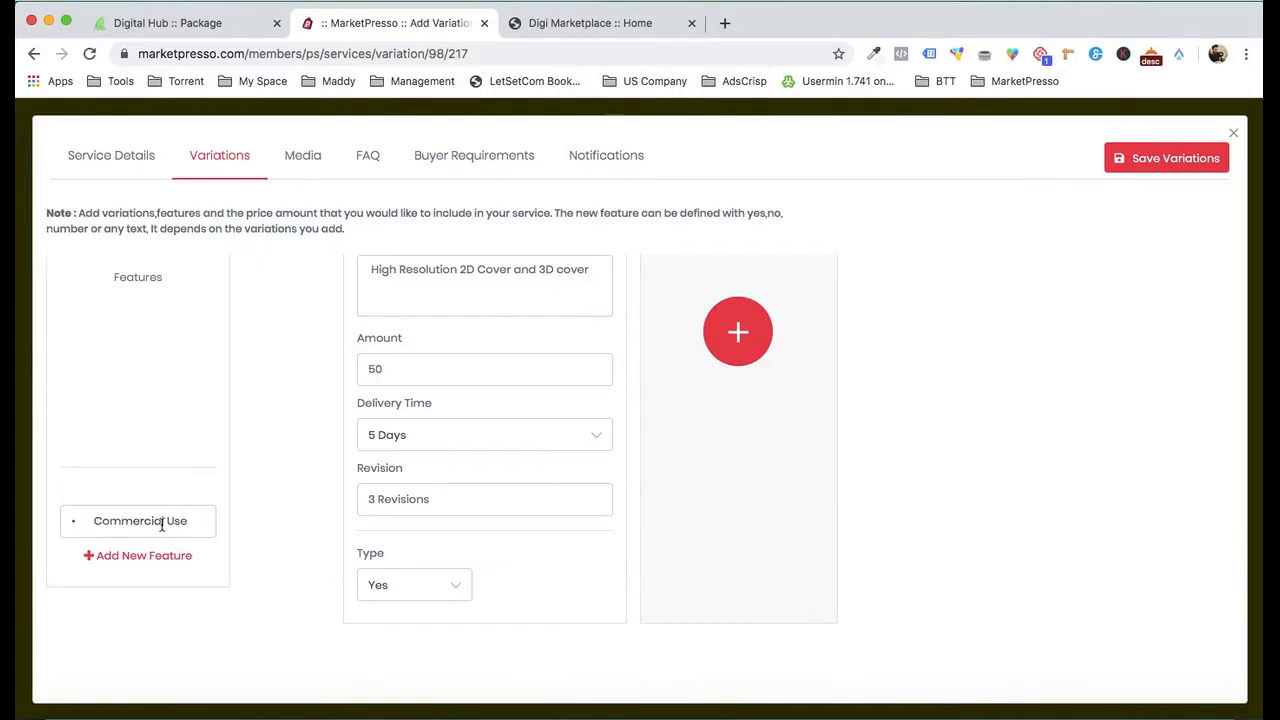
{"action": "left_click", "coordinate": [91, 522]}
{"action": "key", "text": "BackSpace"}
{"action": "key", "text": "BackSpace"}
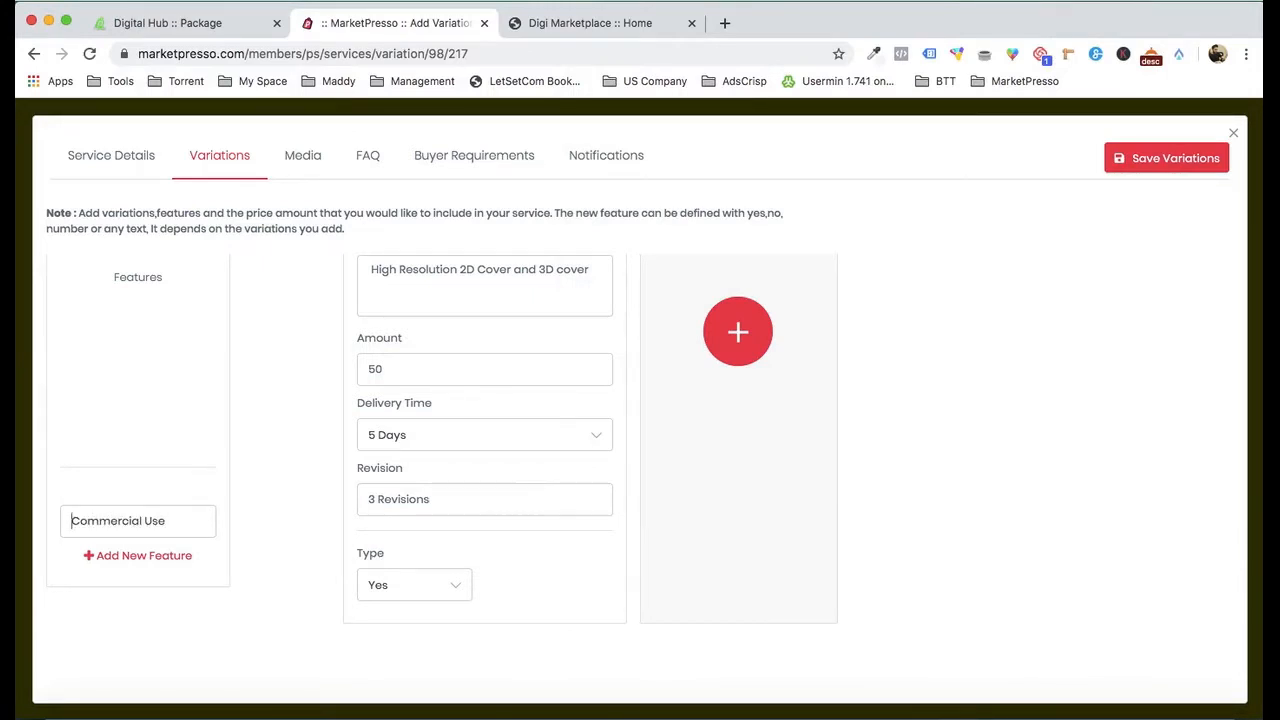
{"action": "left_click", "coordinate": [413, 590]}
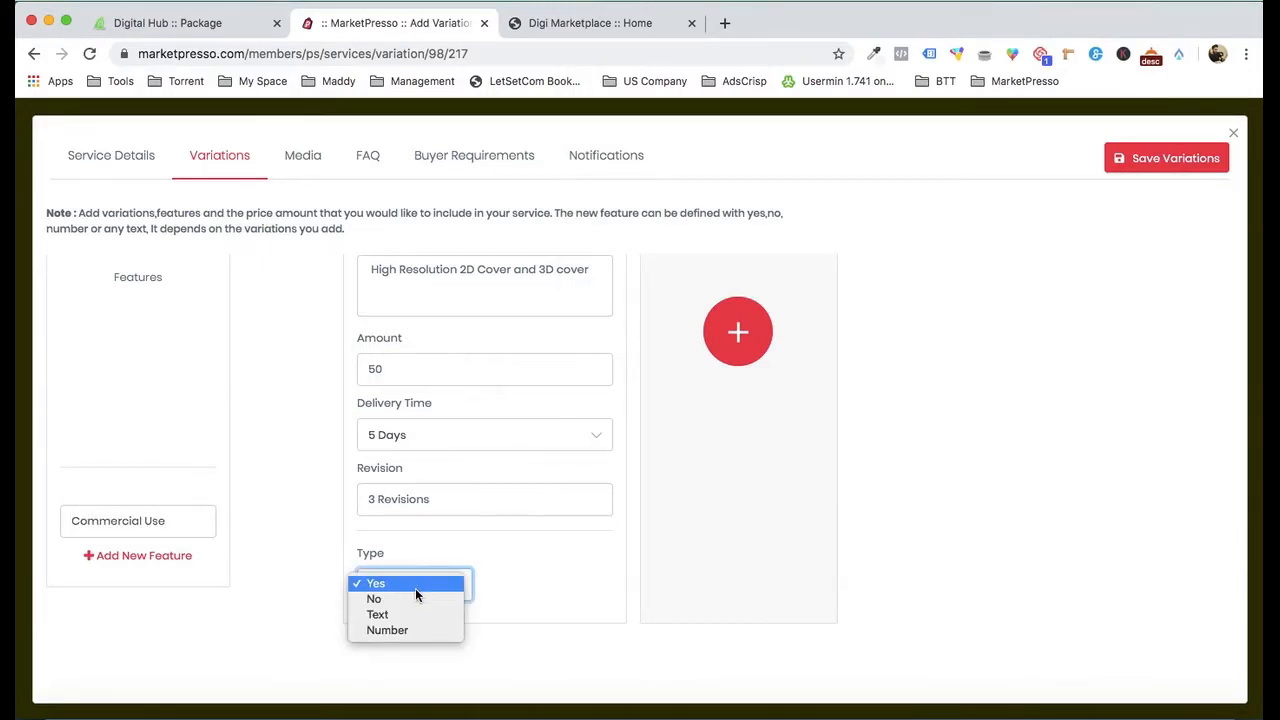
{"action": "left_click", "coordinate": [420, 587]}
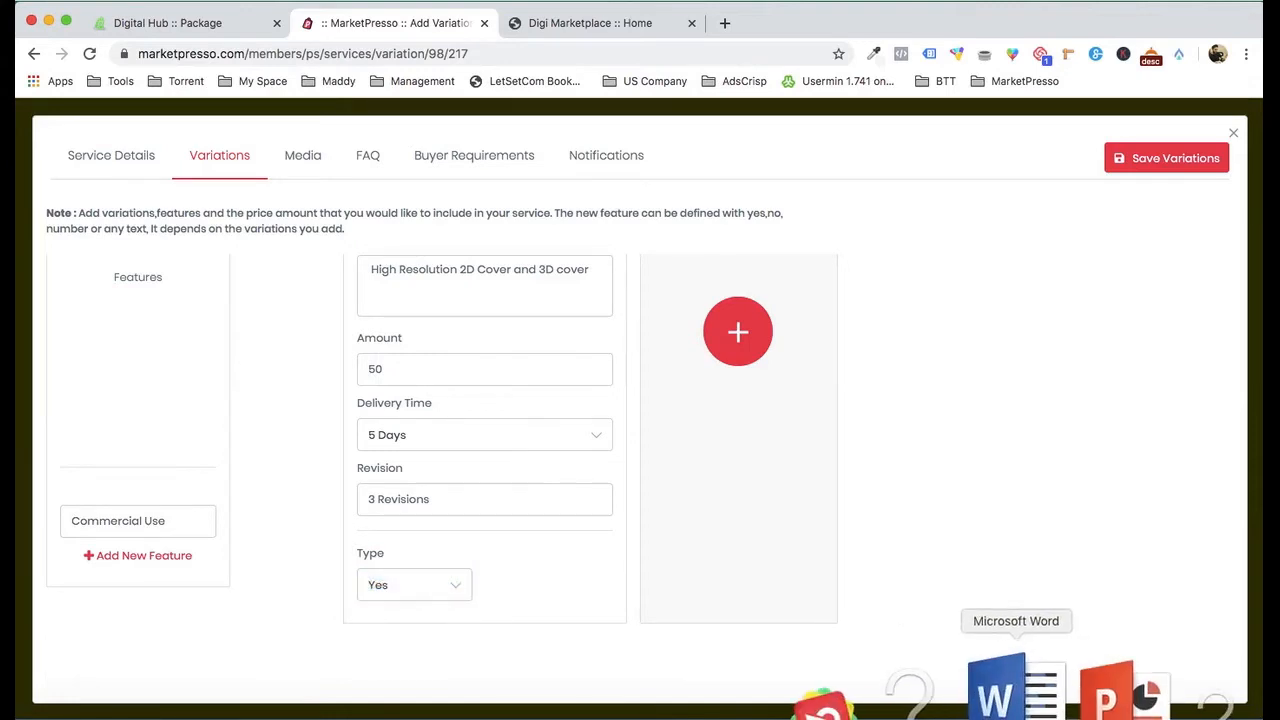
Step: Add a second feature, paste "Commercial Use" as its name and remove the pasted bullet
{"action": "left_click", "coordinate": [1000, 695]}
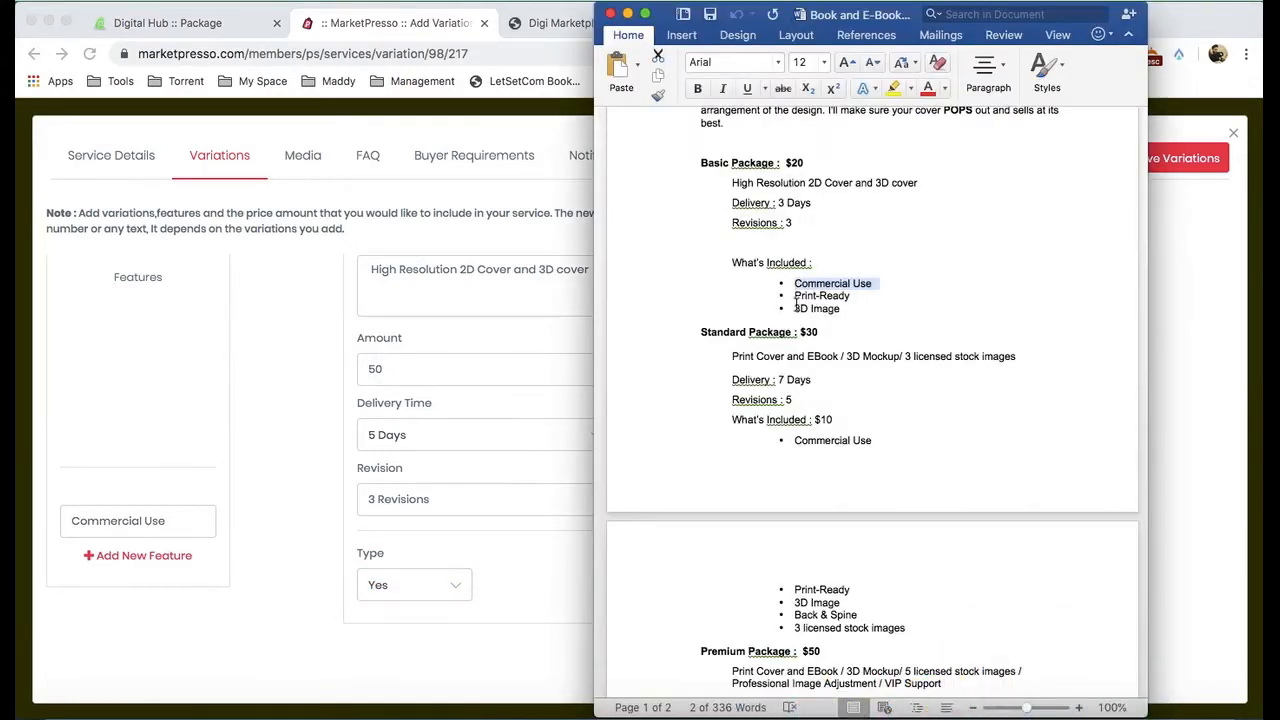
{"action": "left_click_drag", "start_coordinate": [797, 308], "coordinate": [838, 309]}
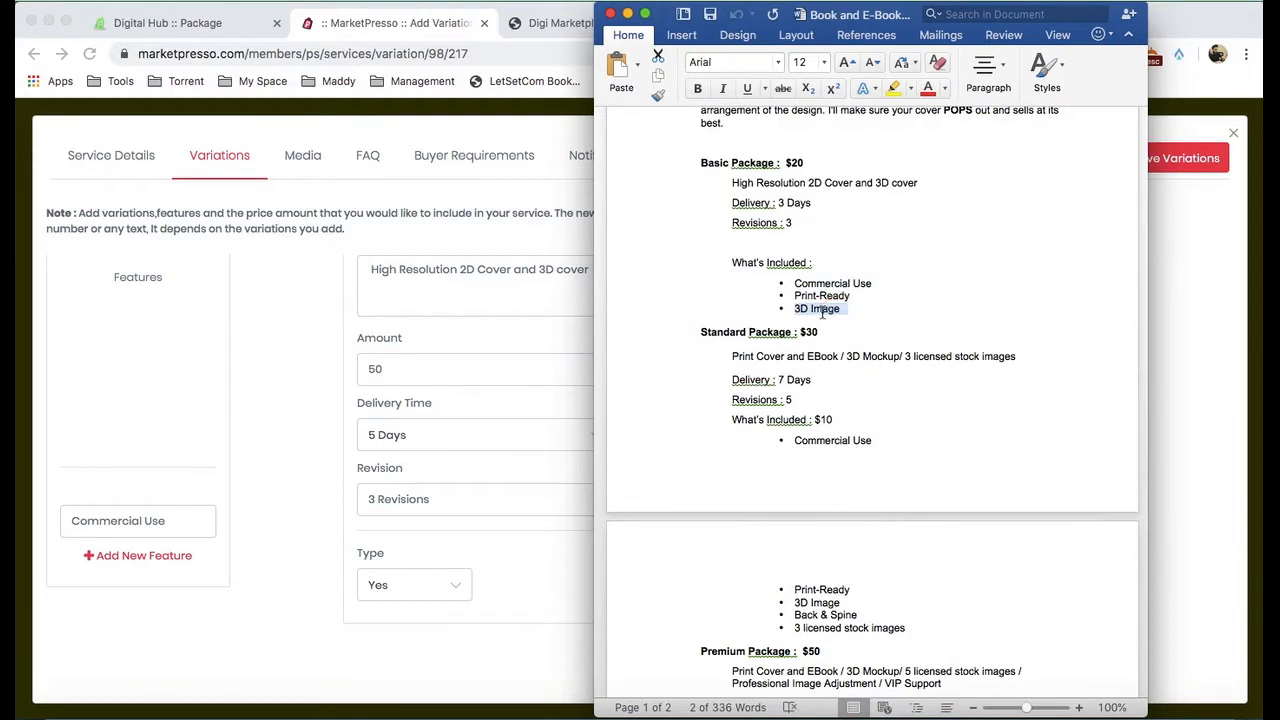
{"action": "left_click", "coordinate": [222, 466]}
{"action": "left_click", "coordinate": [150, 556]}
{"action": "left_click", "coordinate": [157, 580]}
{"action": "type", "text": "•\tCommercial Use"}
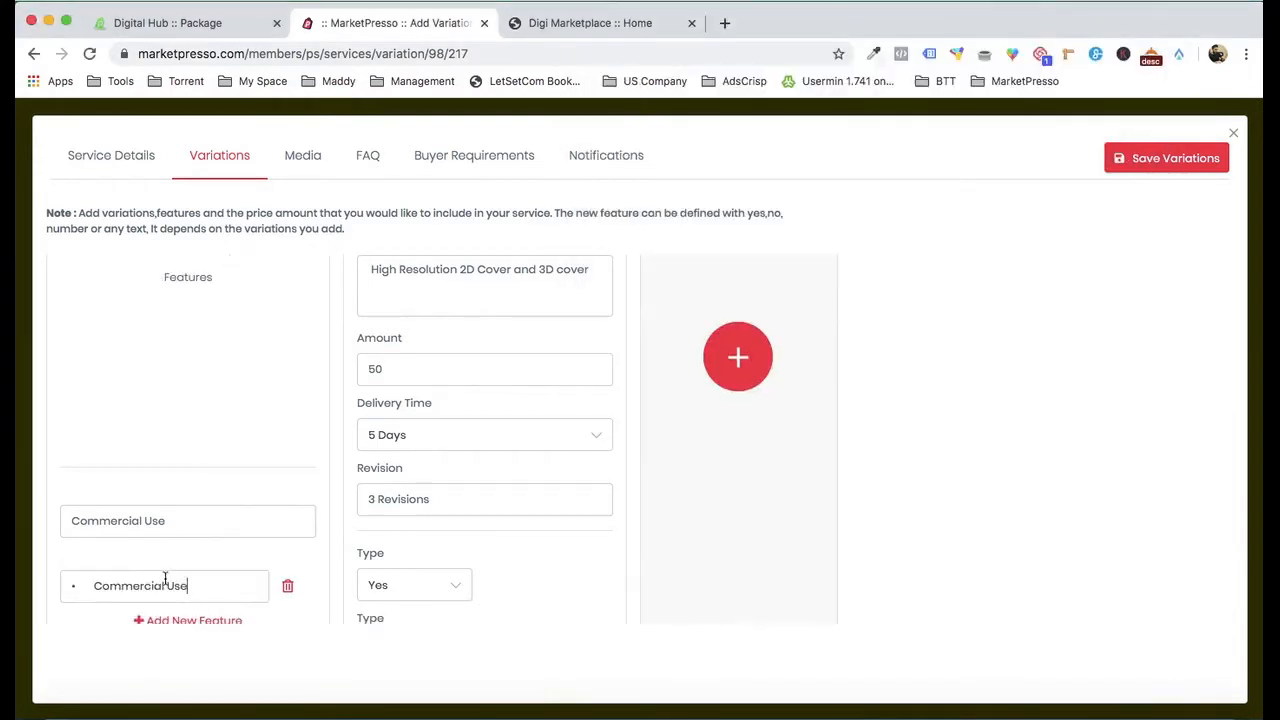
{"action": "key", "text": "BackSpace"}
{"action": "key", "text": "BackSpace"}
{"action": "scroll", "coordinate": [318, 507], "scroll_direction": "down", "scroll_amount": 2}
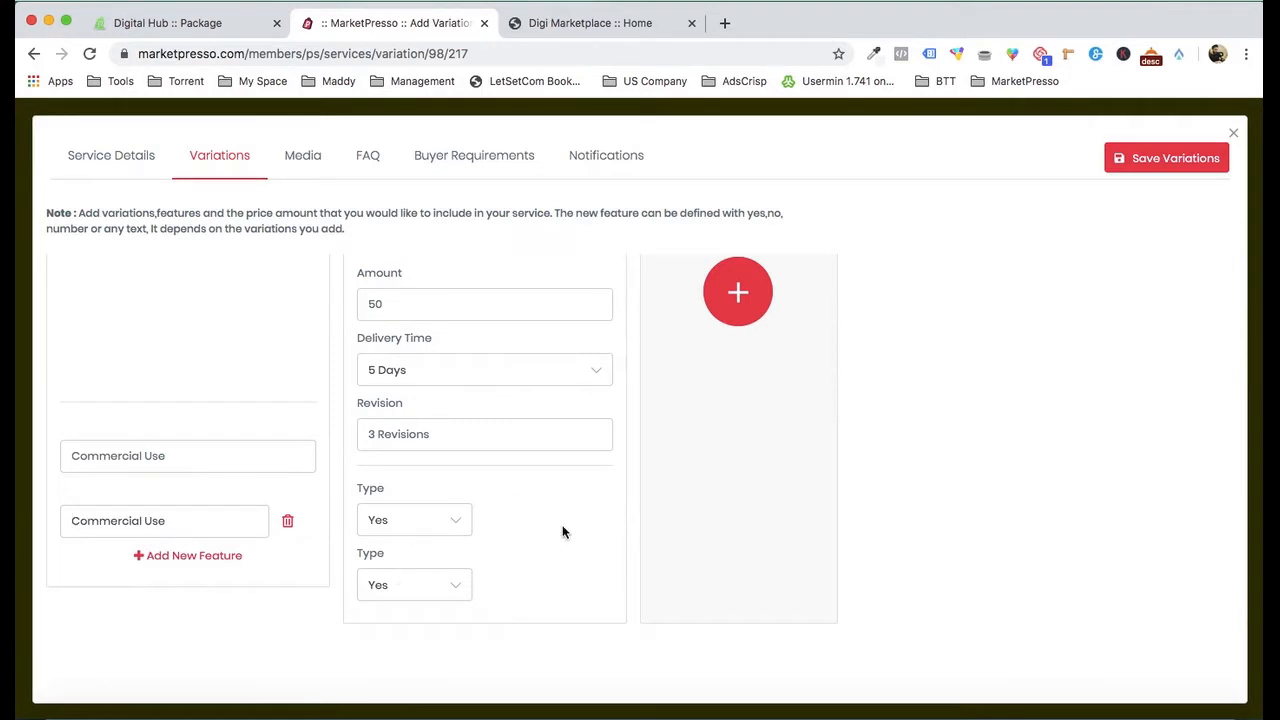
Step: Add a second variation to the service and title it "Standard"
{"action": "scroll", "coordinate": [563, 531], "scroll_direction": "up", "scroll_amount": 5}
{"action": "left_click", "coordinate": [762, 530]}
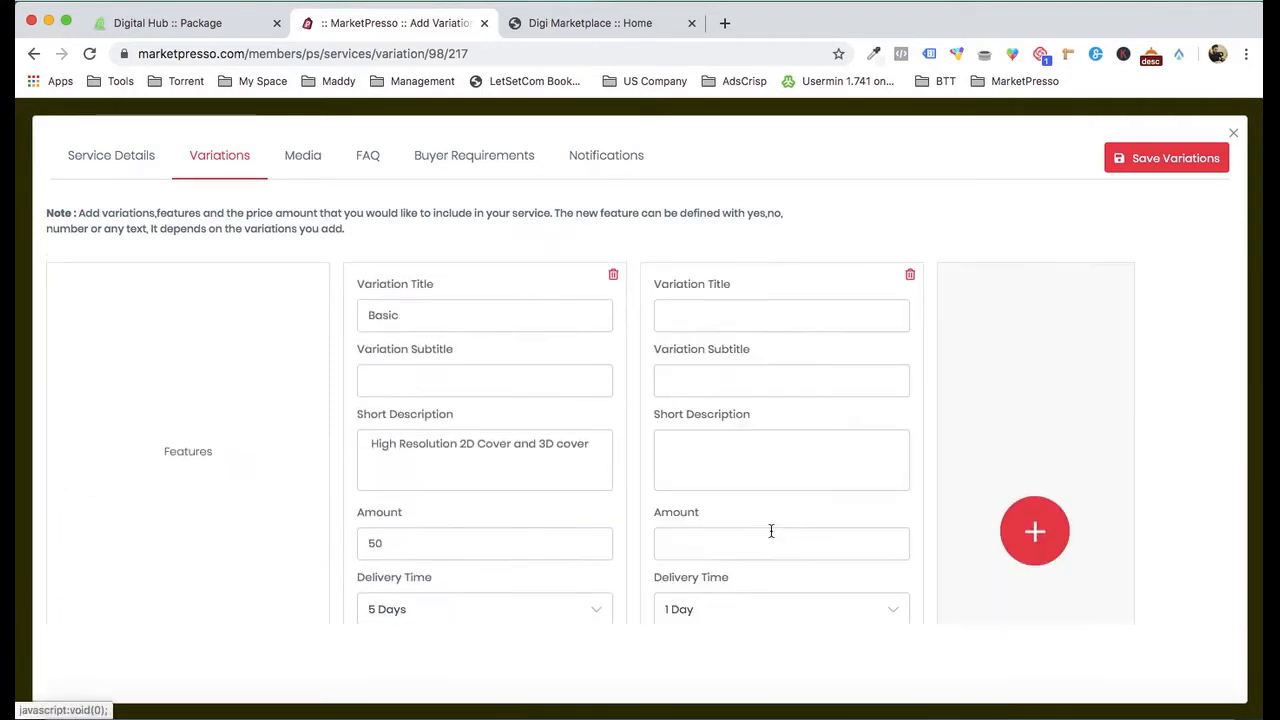
{"action": "left_click", "coordinate": [657, 315]}
{"action": "type", "text": "Sta"}
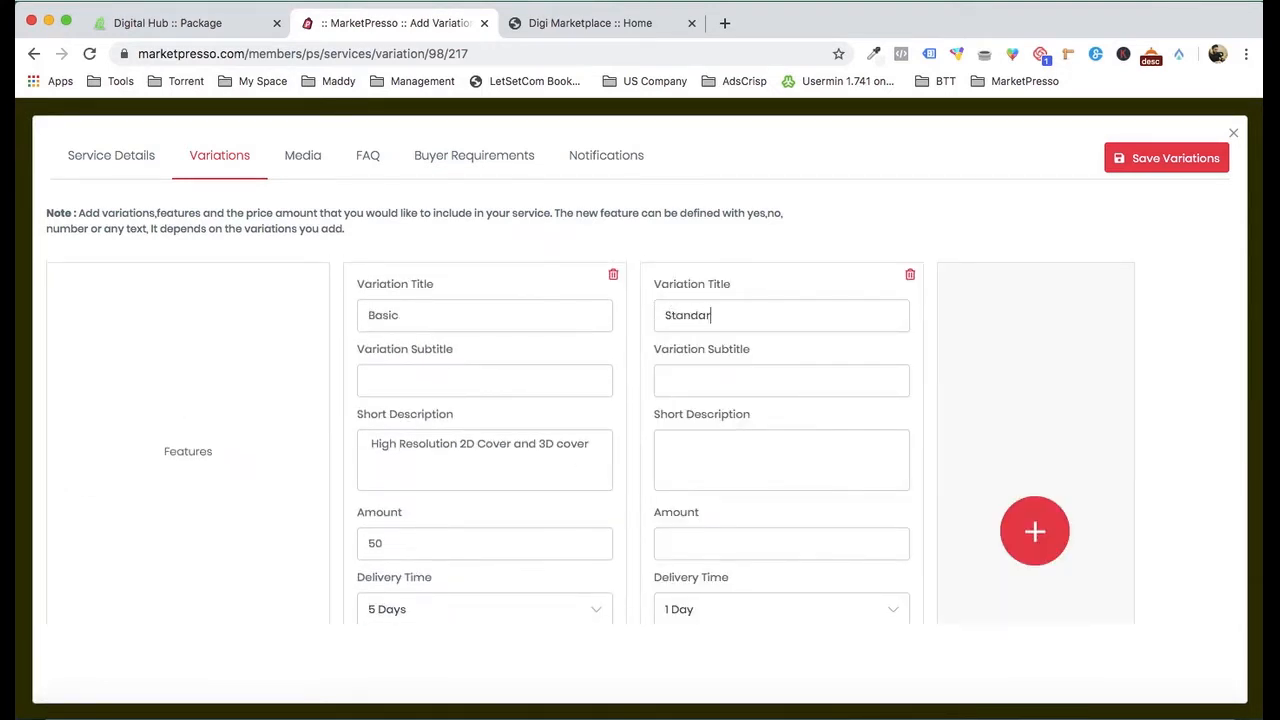
{"action": "type", "text": "ndard"}
Step: Add a third variation to the service and title it "Premium"
{"action": "left_click", "coordinate": [1050, 558]}
{"action": "left_click", "coordinate": [969, 312]}
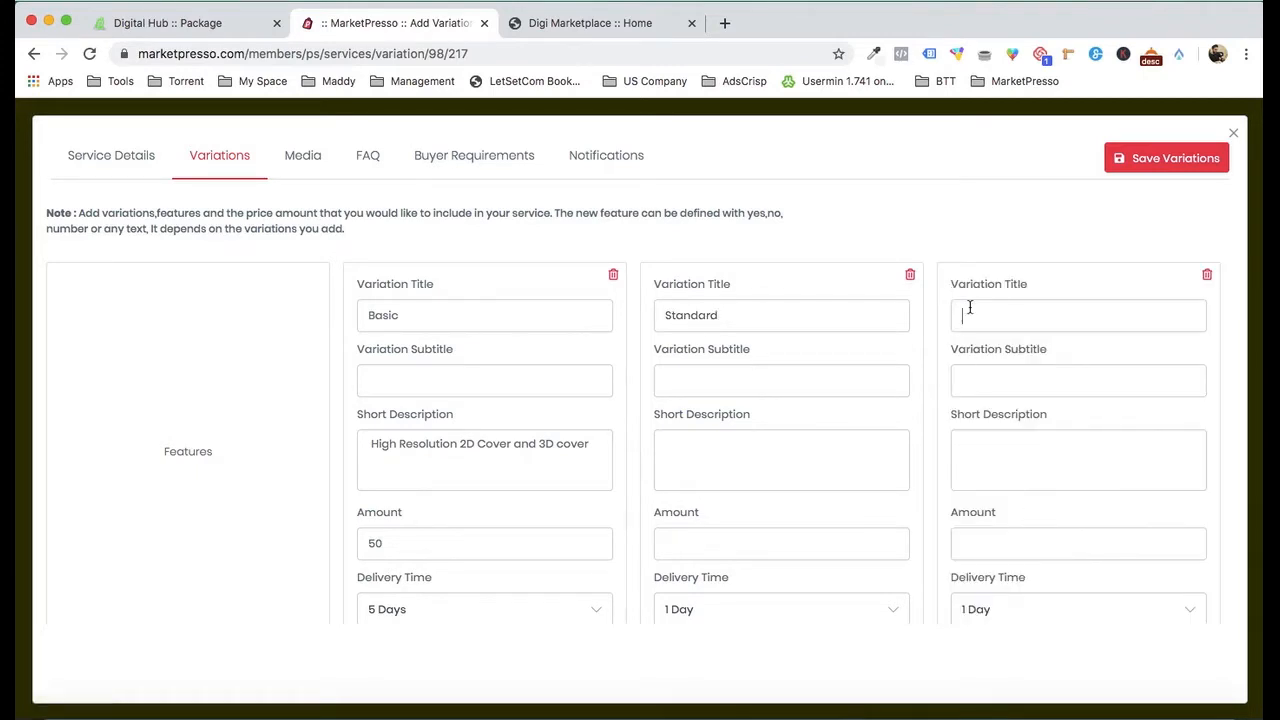
{"action": "type", "text": "Premium"}
Step: Set the Standard variation's amount to 100 and the Premium variation's amount to 150
{"action": "scroll", "coordinate": [795, 496], "scroll_direction": "down", "scroll_amount": 1}
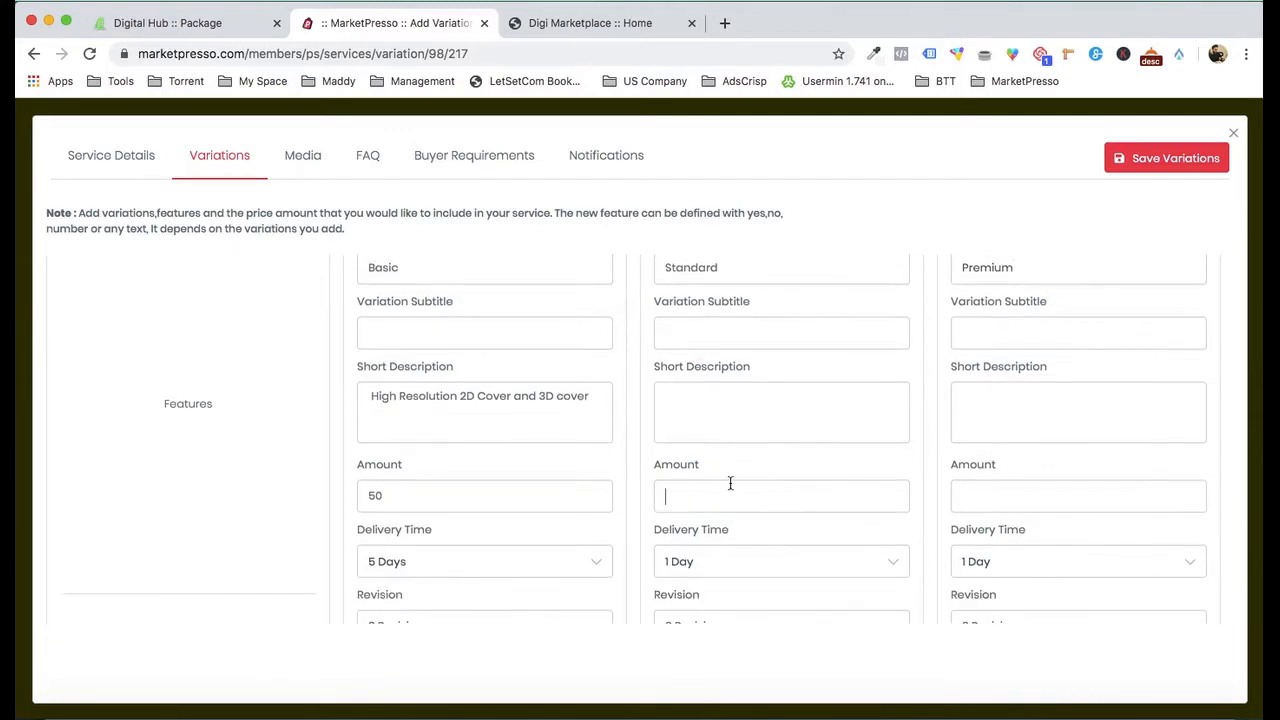
{"action": "type", "text": "100"}
{"action": "key", "text": "Tab"}
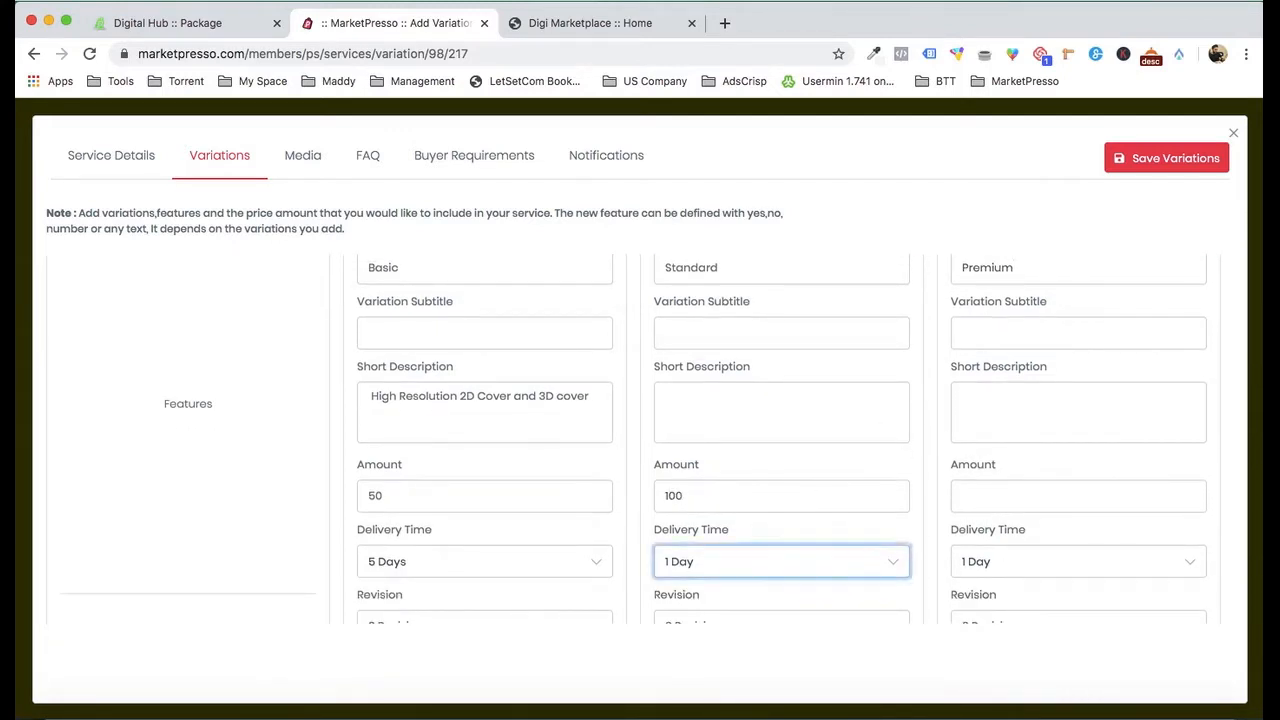
{"action": "left_click", "coordinate": [980, 498]}
{"action": "type", "text": "150"}
Step: Set the delivery time to 4 Days for the Standard variation and 2 Days for the Premium variation
{"action": "left_click", "coordinate": [840, 572]}
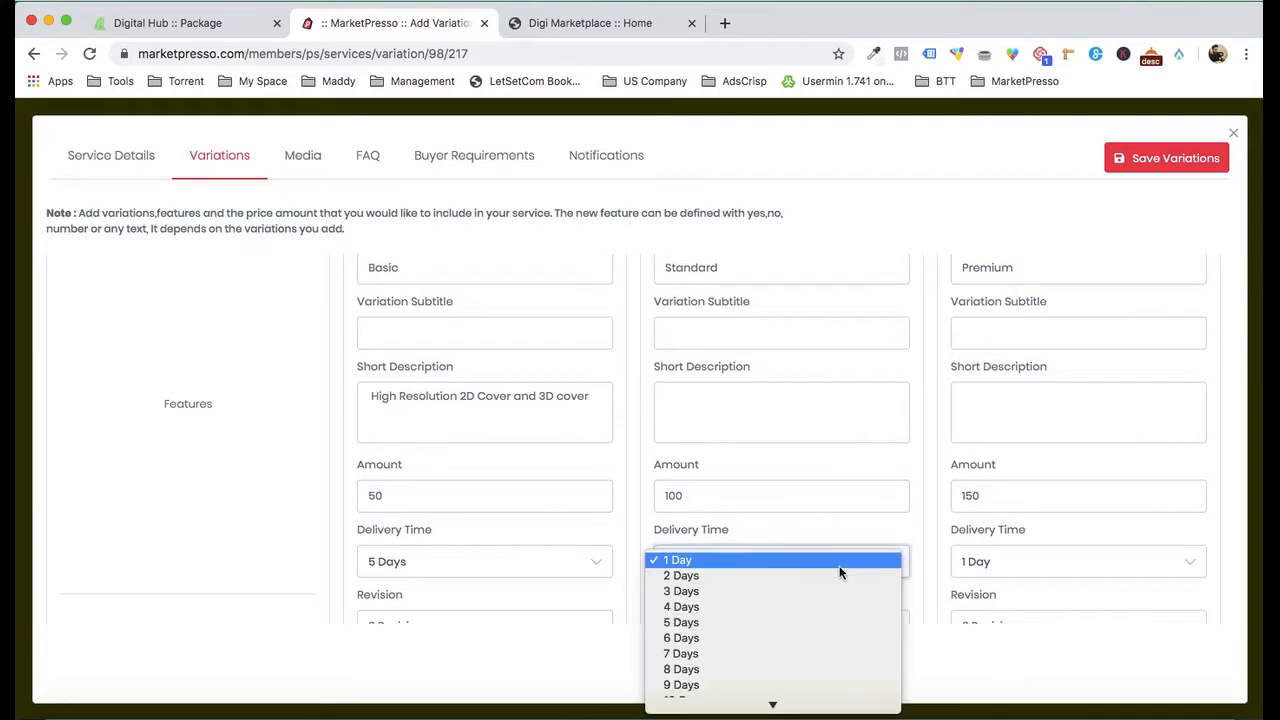
{"action": "left_click", "coordinate": [796, 612]}
{"action": "left_click", "coordinate": [985, 562]}
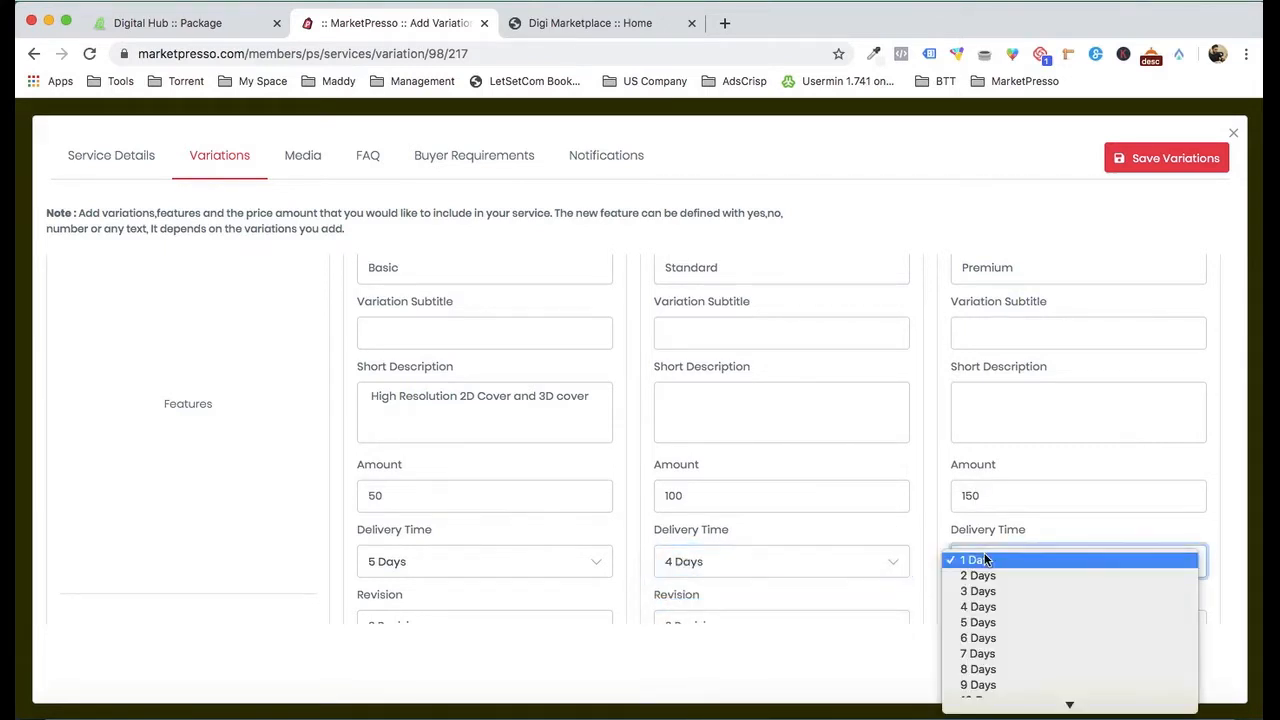
{"action": "left_click", "coordinate": [1001, 576]}
Step: Change the revisions of both the Standard and Premium variations to "5 Revisions"
{"action": "scroll", "coordinate": [920, 477], "scroll_direction": "down", "scroll_amount": 3}
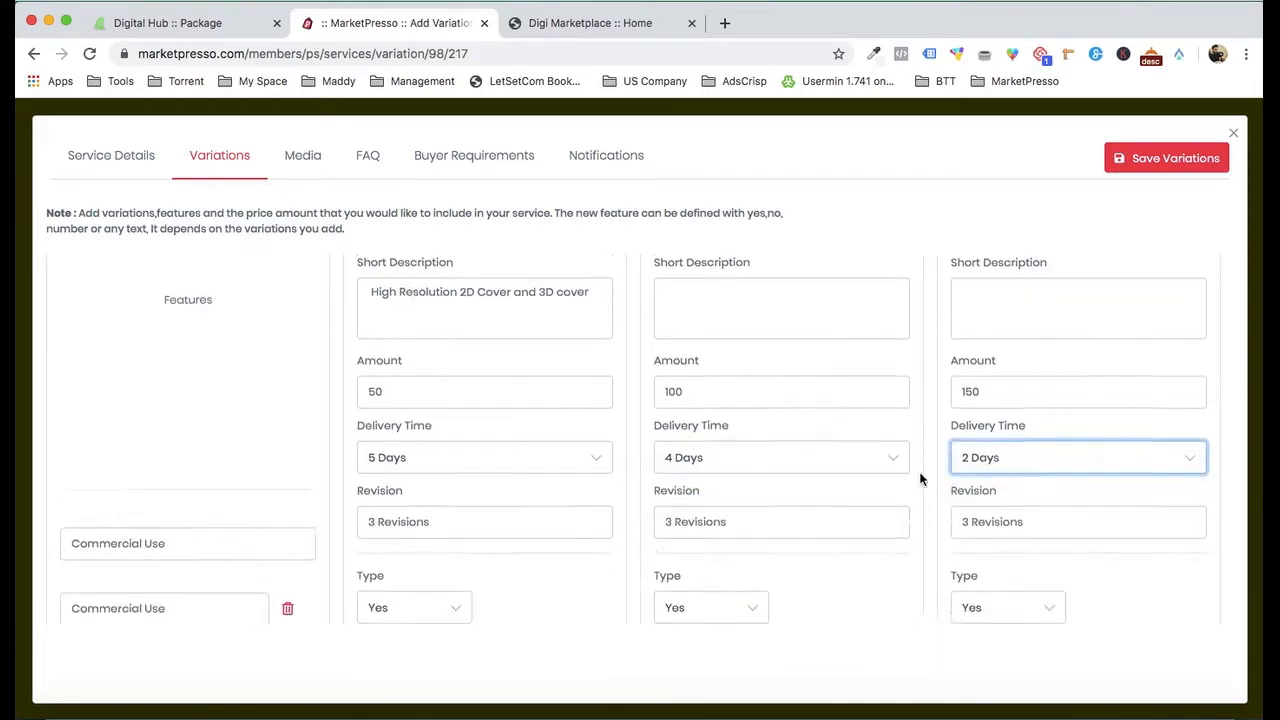
{"action": "triple_click", "coordinate": [493, 484]}
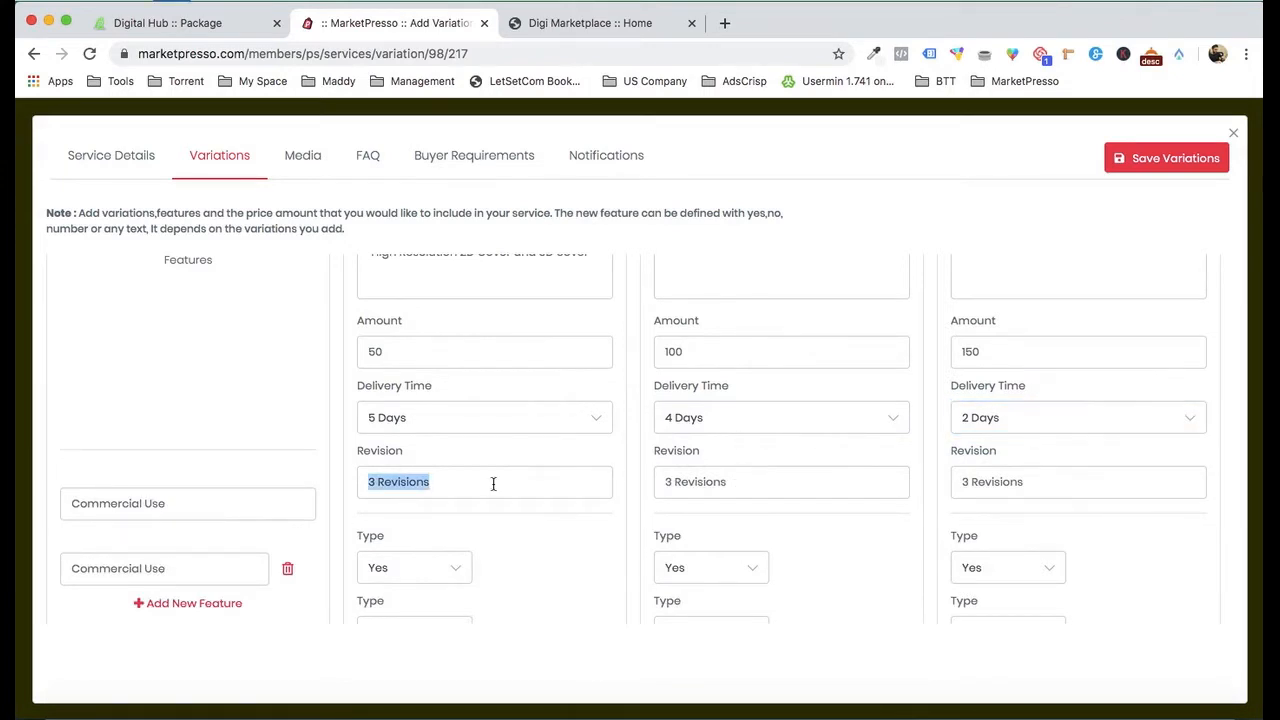
{"action": "left_click", "coordinate": [670, 483]}
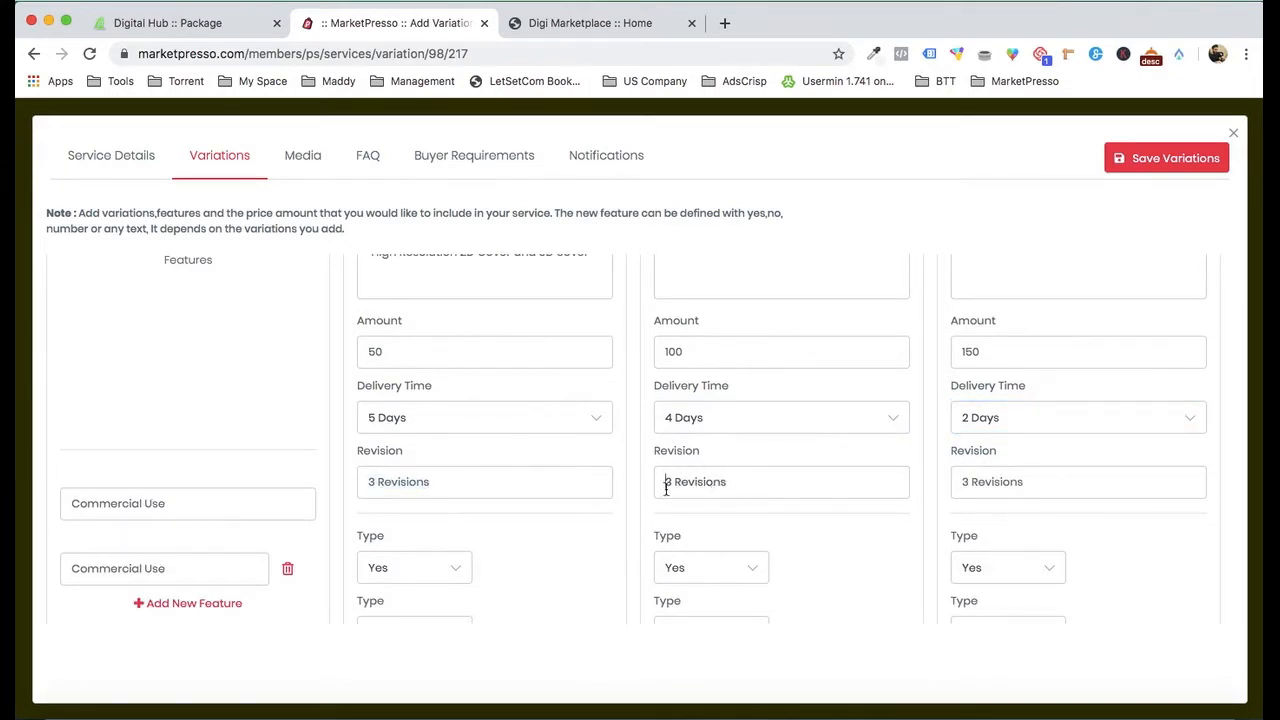
{"action": "key", "text": "BackSpace"}
{"action": "type", "text": "5"}
{"action": "left_click", "coordinate": [990, 481]}
{"action": "key", "text": "BackSpace"}
{"action": "type", "text": "5"}
Step: Add a third feature named "Back & Spine", copied from the Word document without its bullet, and set its Basic type to No
{"action": "scroll", "coordinate": [897, 490], "scroll_direction": "down", "scroll_amount": 1}
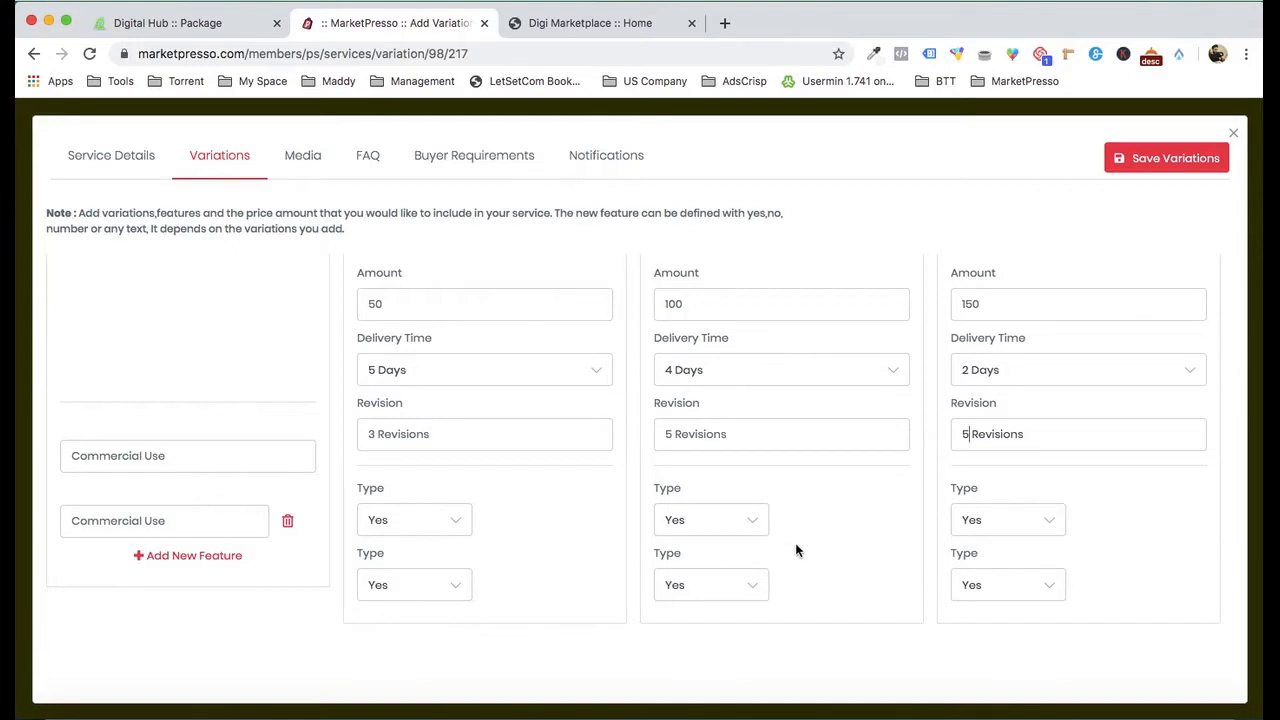
{"action": "left_click", "coordinate": [1010, 692]}
{"action": "scroll", "coordinate": [980, 460], "scroll_direction": "down", "scroll_amount": 2}
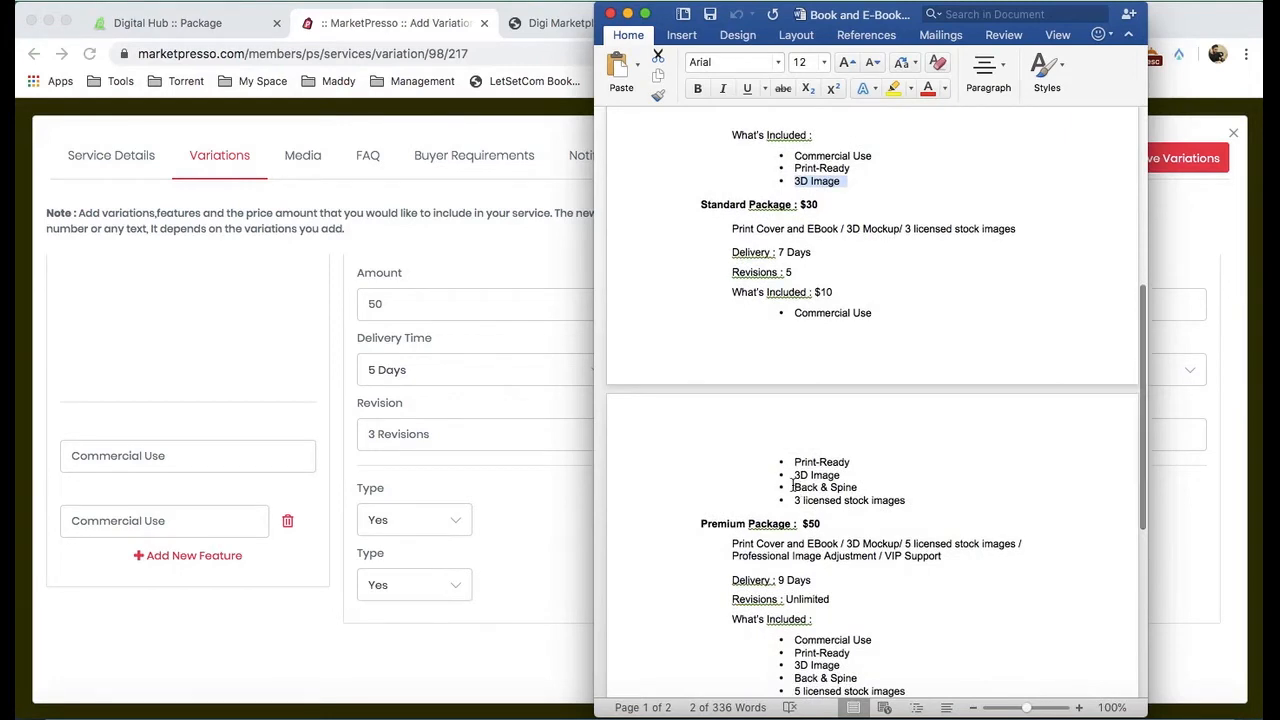
{"action": "left_click_drag", "start_coordinate": [792, 487], "coordinate": [852, 487]}
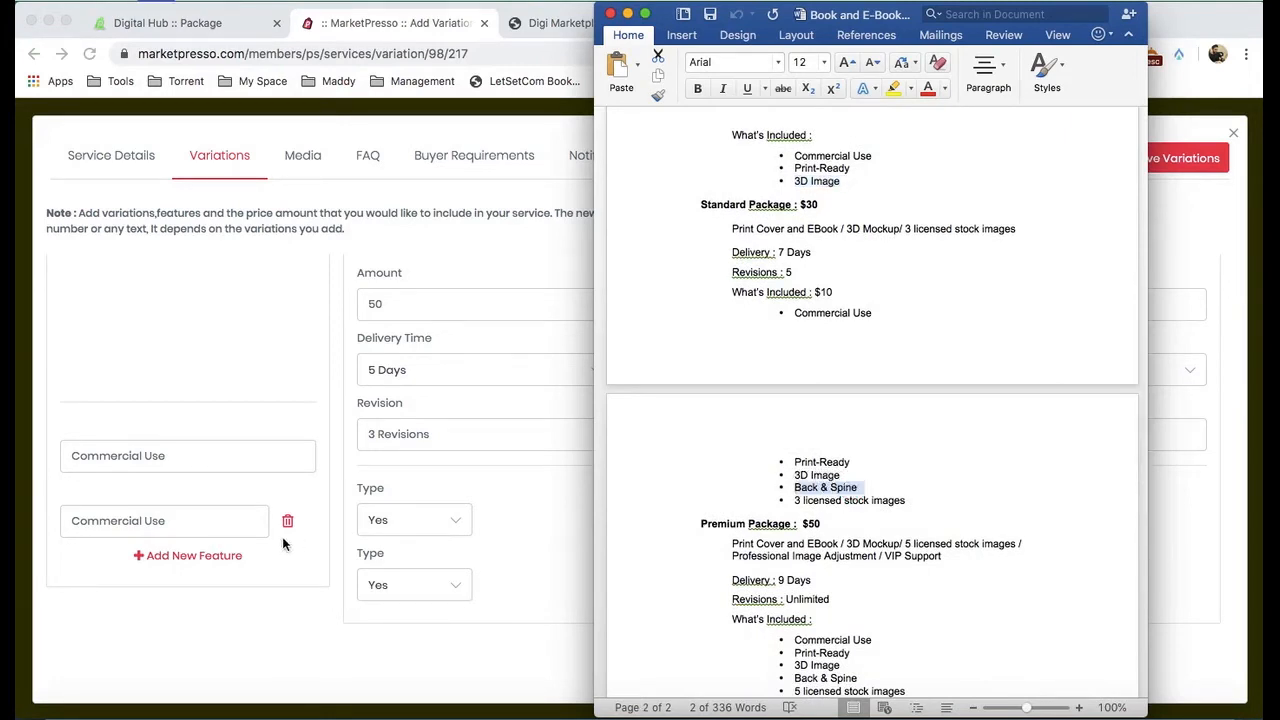
{"action": "left_click", "coordinate": [192, 556]}
{"action": "left_click", "coordinate": [185, 557]}
{"action": "type", "text": "•\tBack & Spine"}
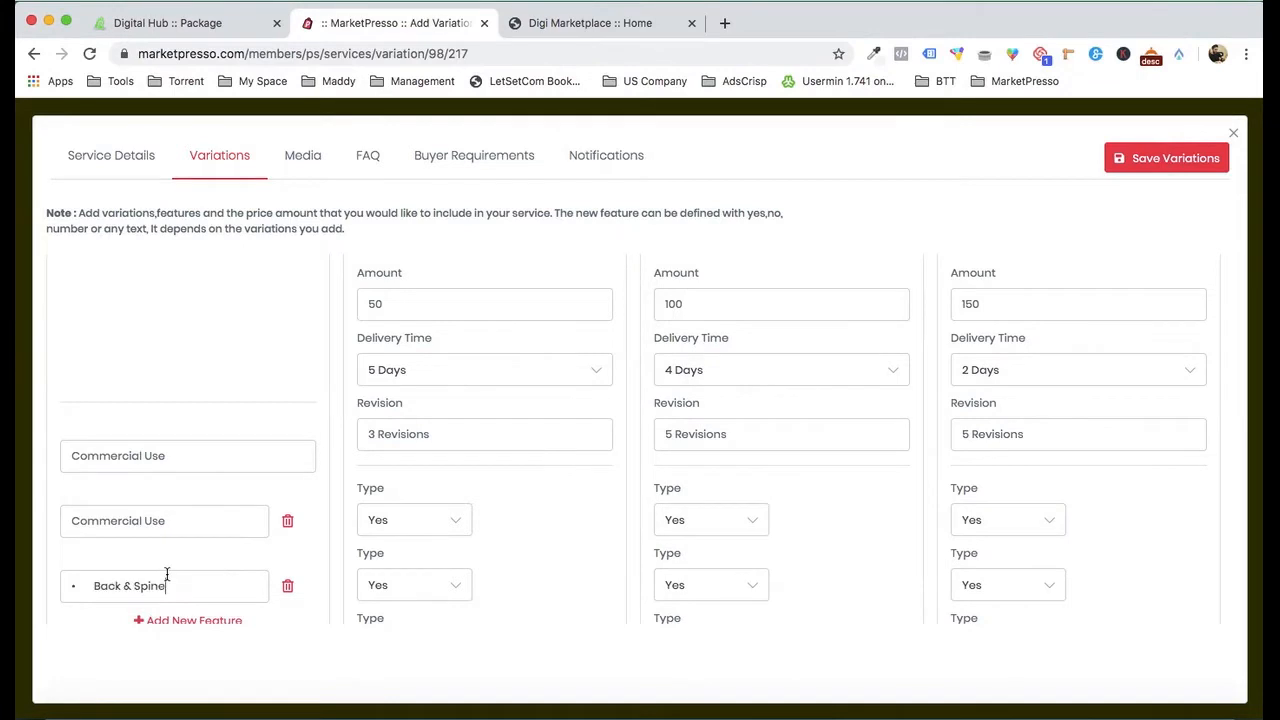
{"action": "scroll", "coordinate": [176, 545], "scroll_direction": "down", "scroll_amount": 2}
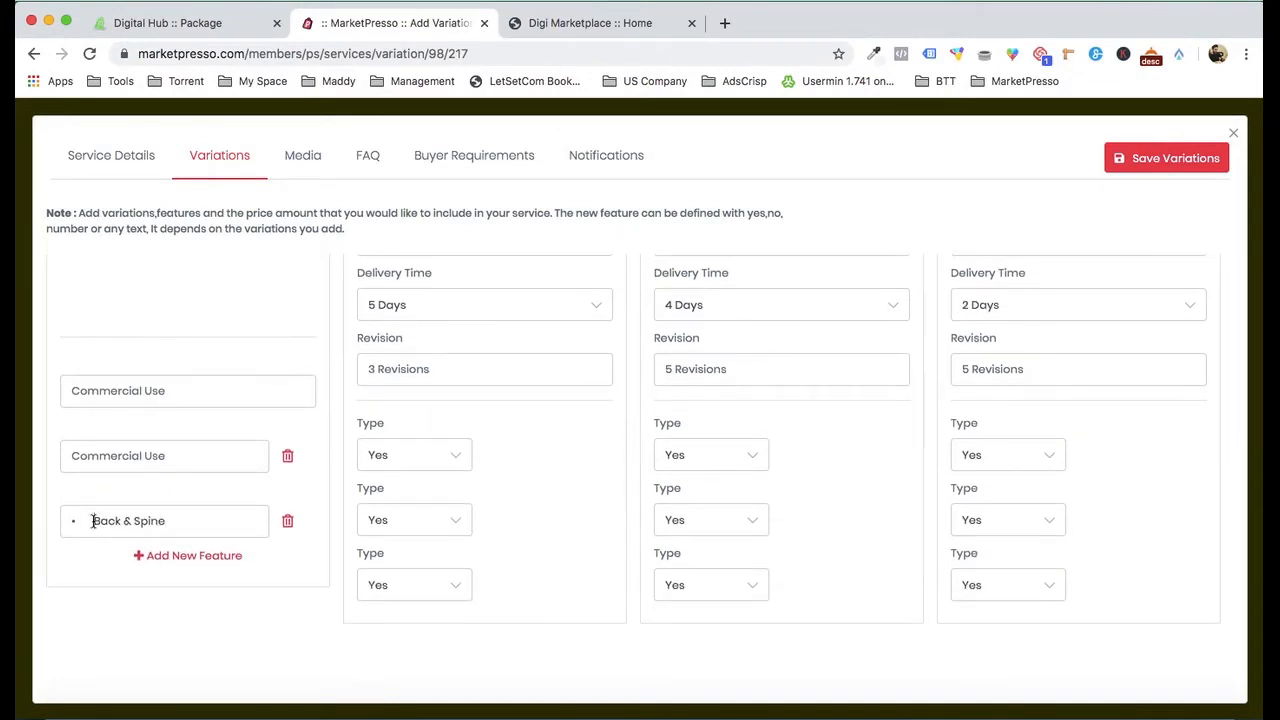
{"action": "left_click_drag", "start_coordinate": [92, 520], "coordinate": [70, 520]}
{"action": "key", "text": "BackSpace"}
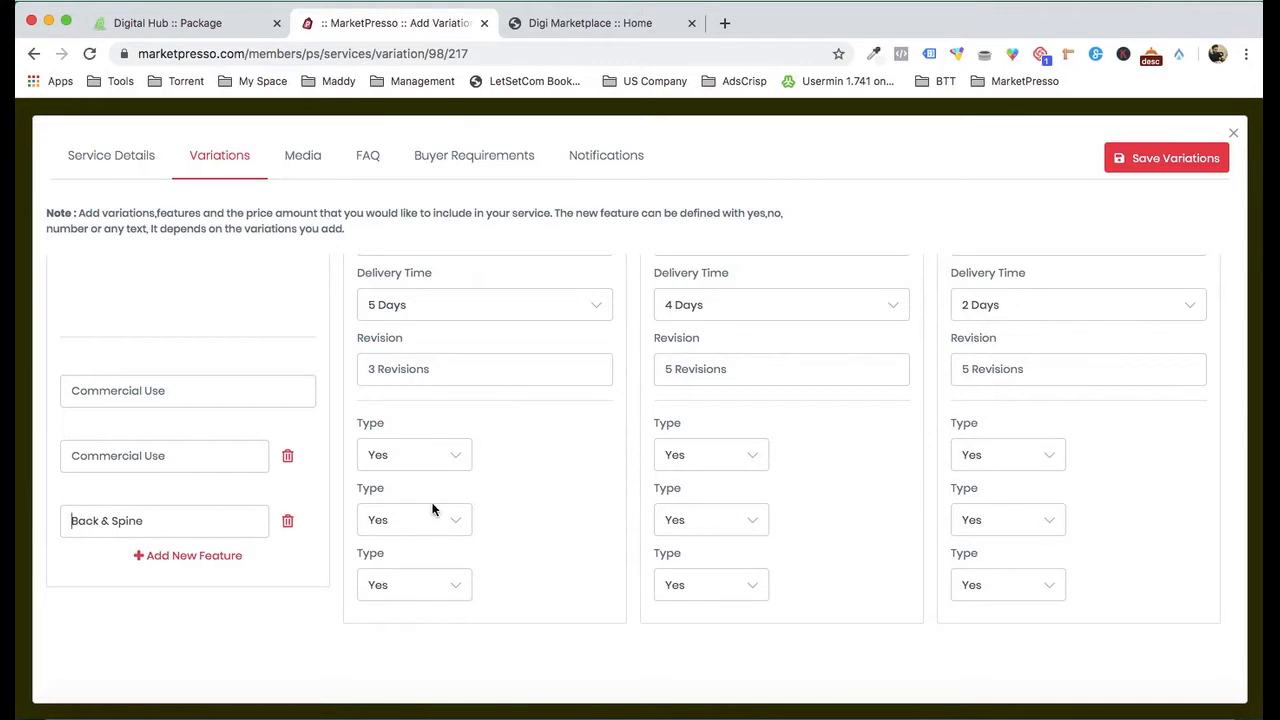
{"action": "left_click", "coordinate": [432, 584]}
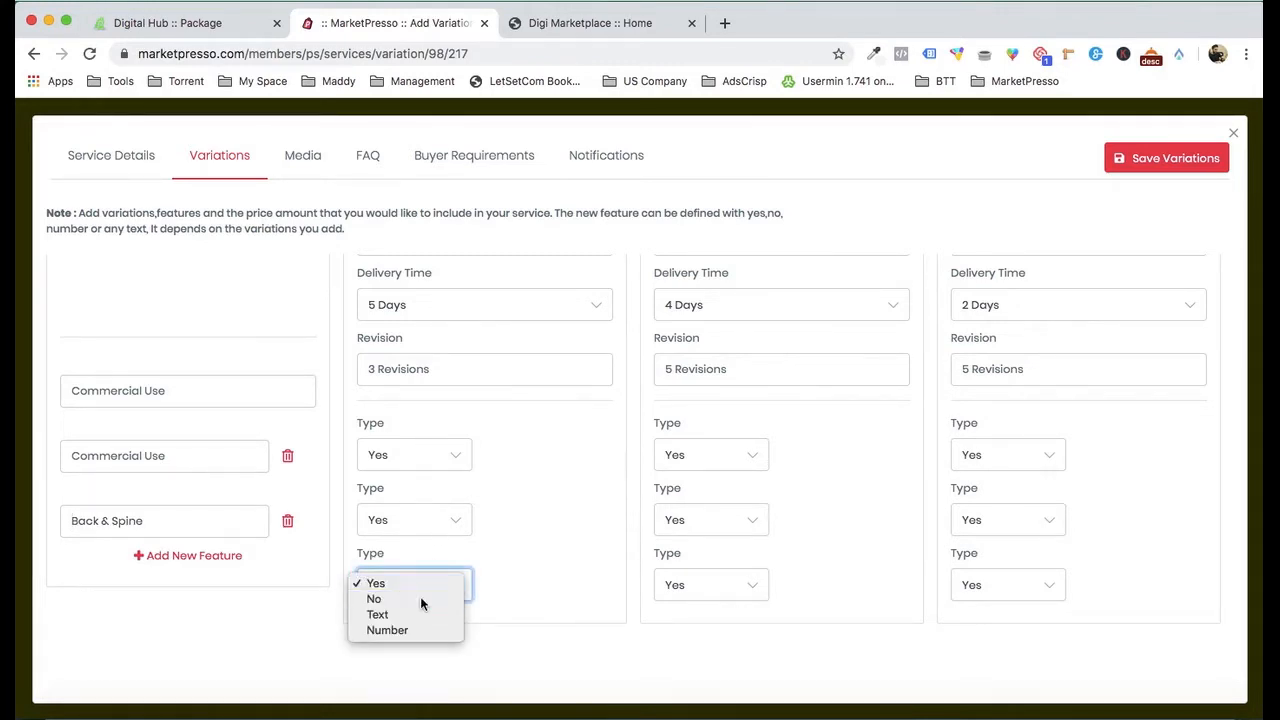
{"action": "left_click", "coordinate": [421, 600]}
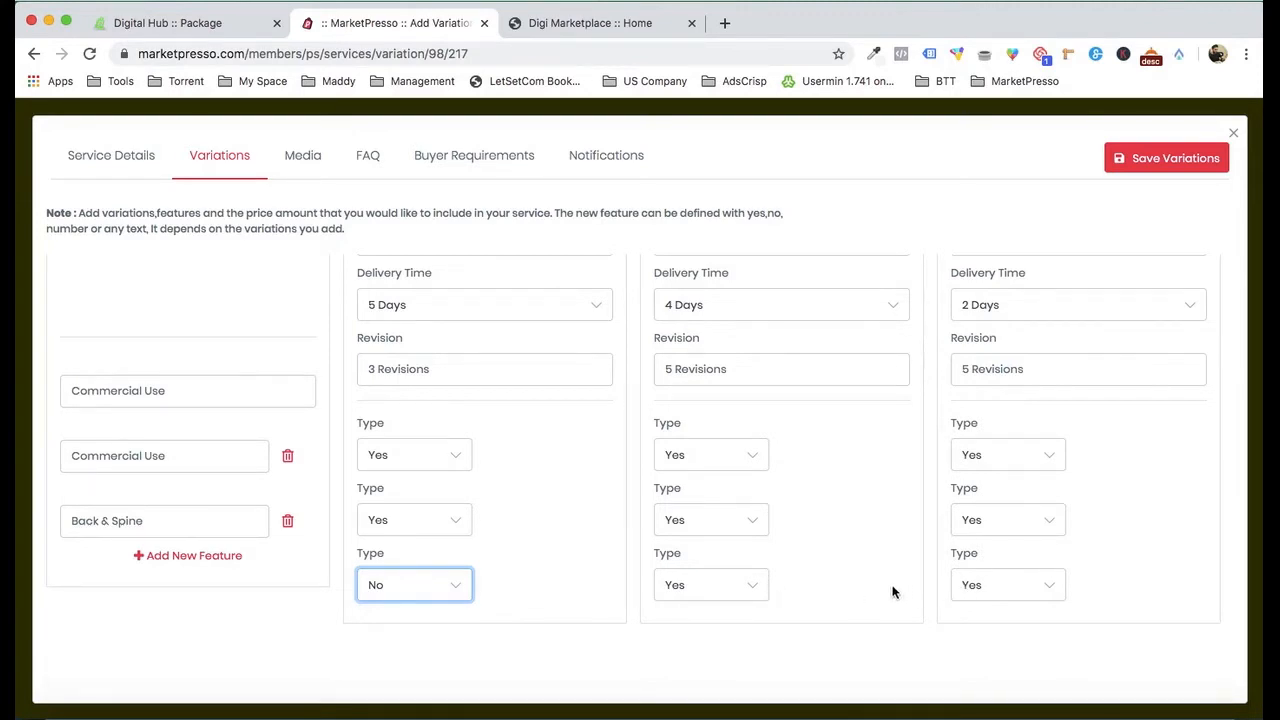
Step: Add a fourth feature, paste "3 licensed stock images" from the Word document as its name and remove the pasted bullet
{"action": "left_click", "coordinate": [223, 556]}
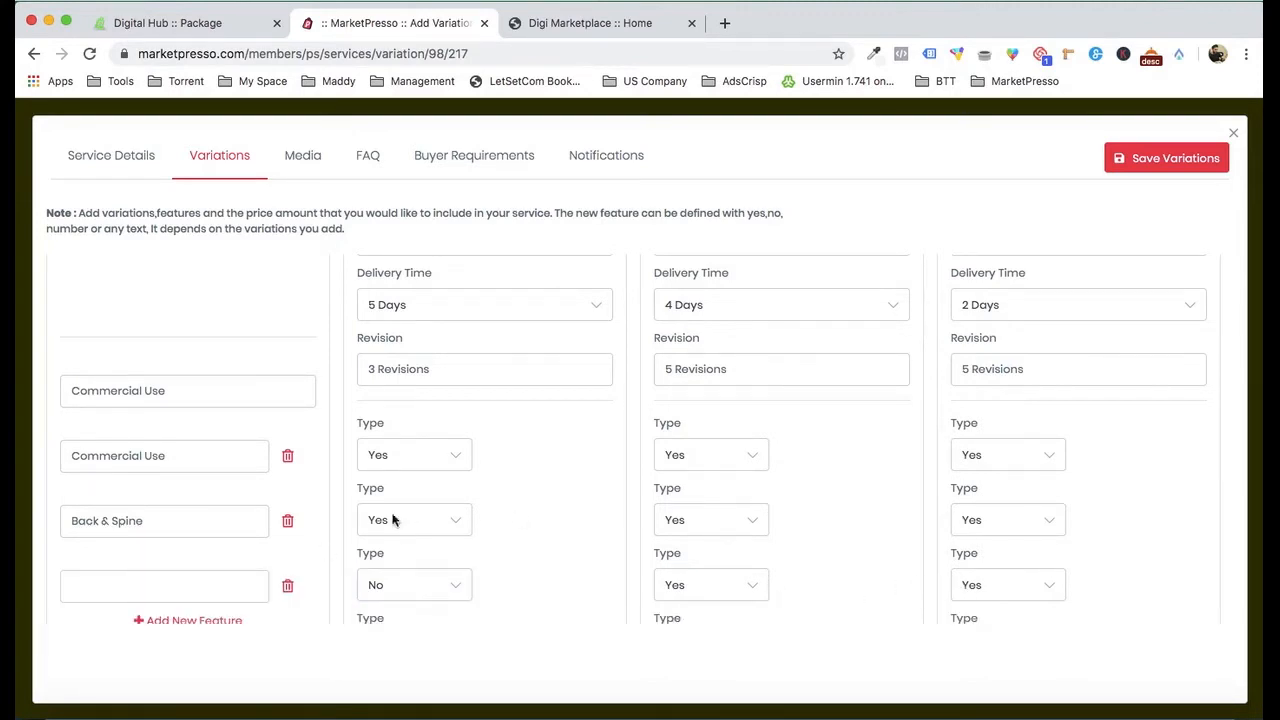
{"action": "left_click", "coordinate": [1035, 690]}
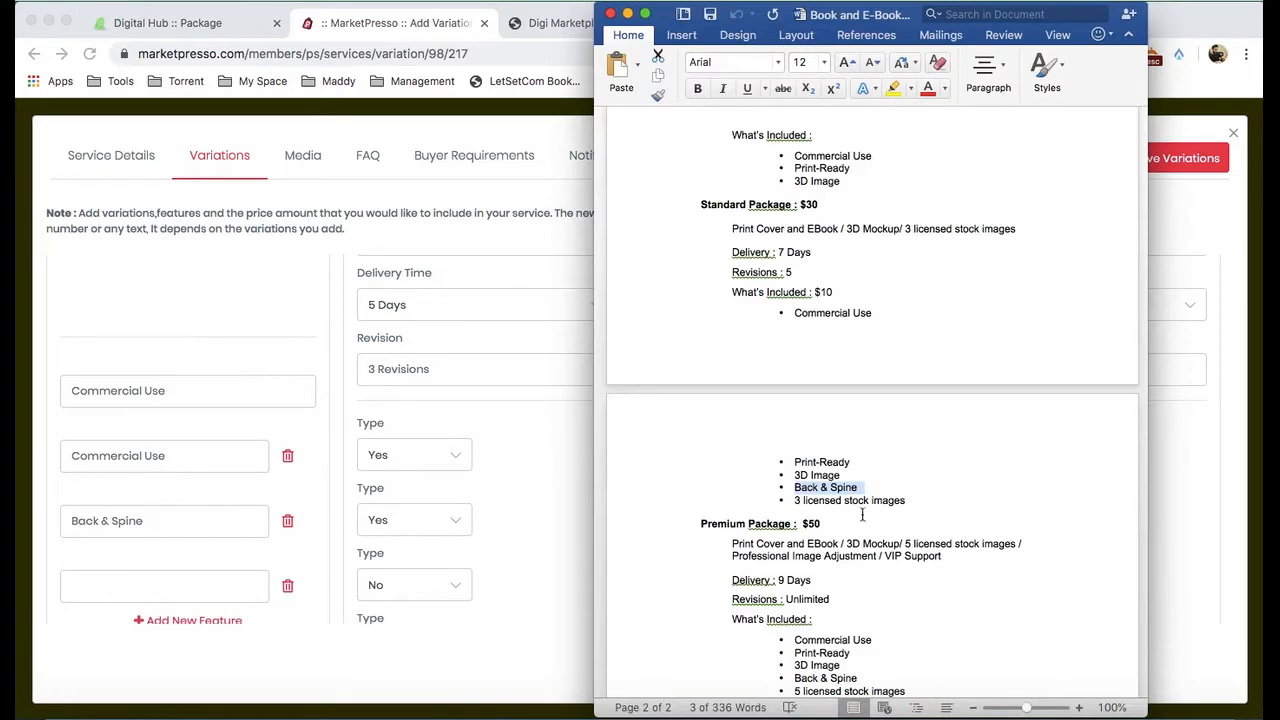
{"action": "left_click_drag", "start_coordinate": [797, 500], "coordinate": [895, 497]}
{"action": "left_click", "coordinate": [164, 545]}
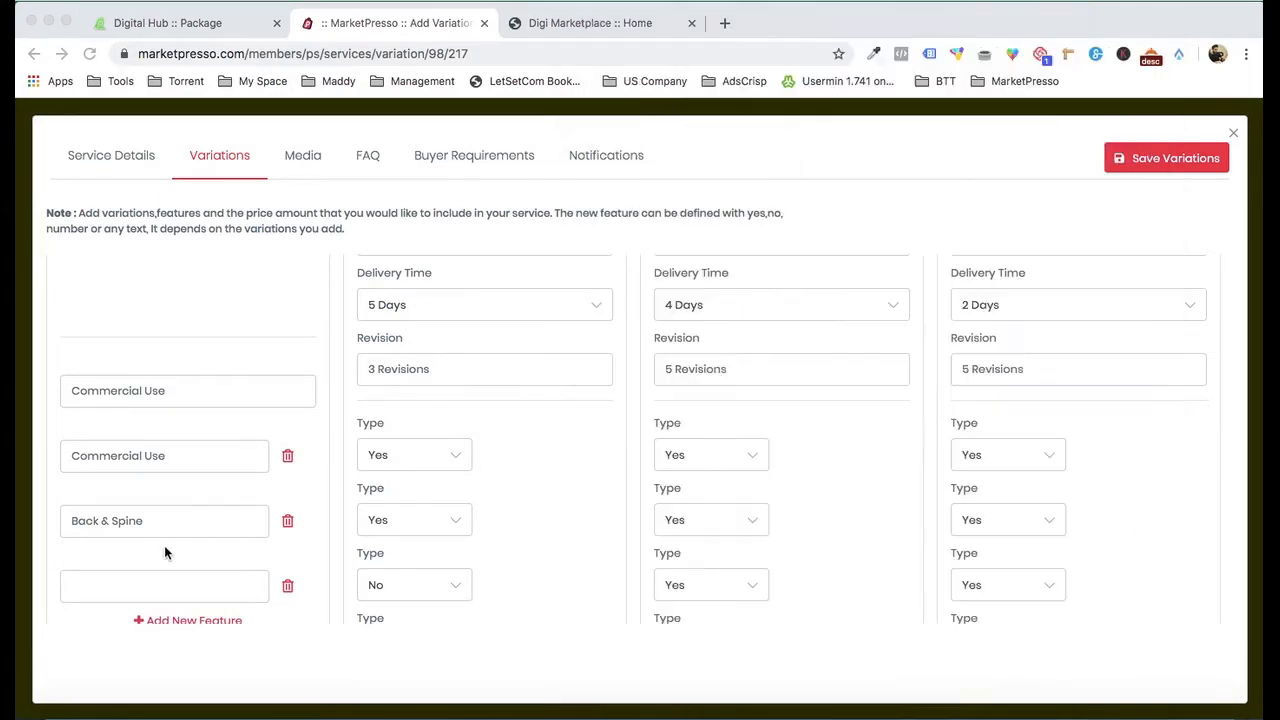
{"action": "left_click", "coordinate": [171, 585]}
{"action": "key", "text": "super+v"}
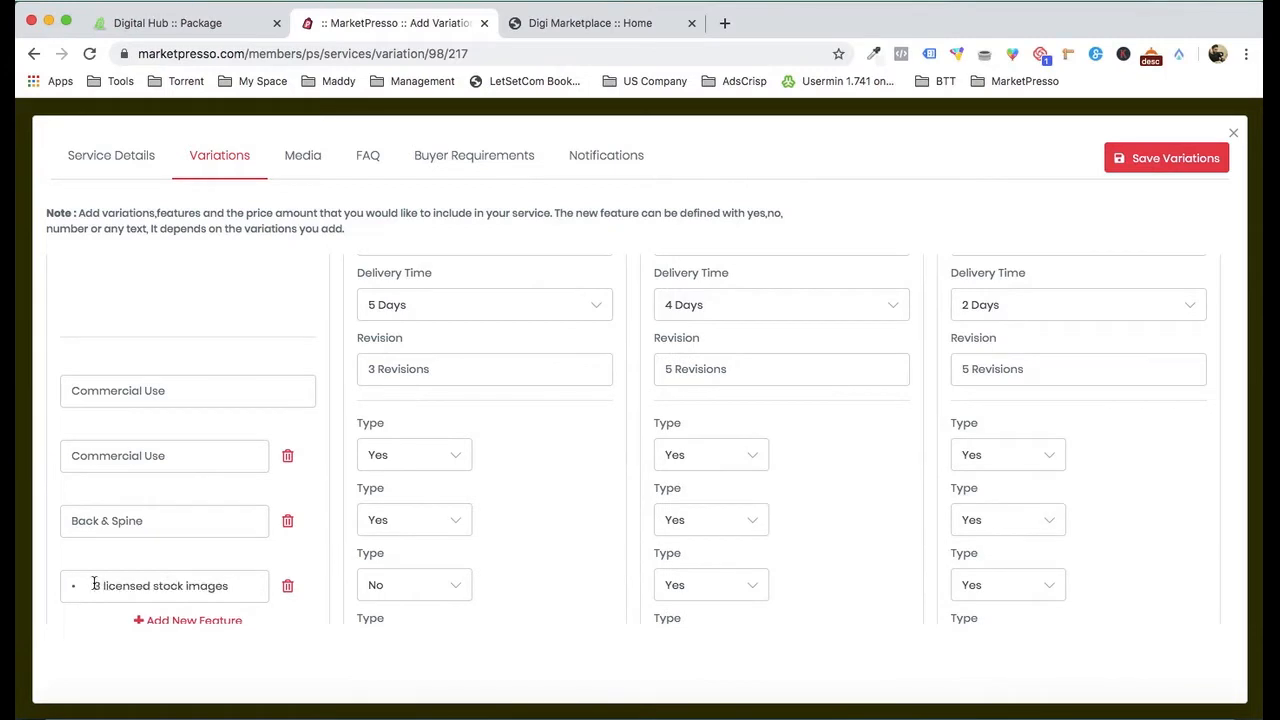
{"action": "left_click_drag", "start_coordinate": [93, 585], "coordinate": [70, 586]}
{"action": "key", "text": "BackSpace"}
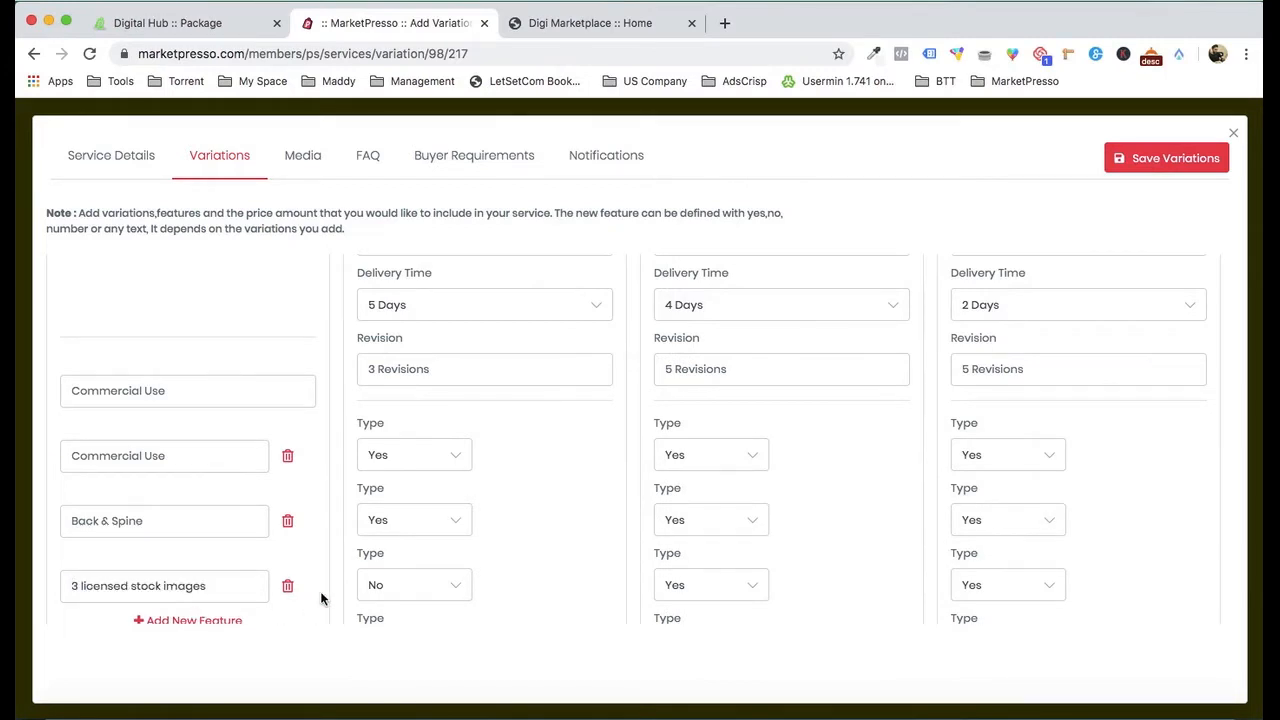
Step: Set the "3 licensed stock images" feature's type to No for the Basic and Standard variations
{"action": "scroll", "coordinate": [362, 557], "scroll_direction": "down", "scroll_amount": 1}
{"action": "left_click", "coordinate": [430, 594]}
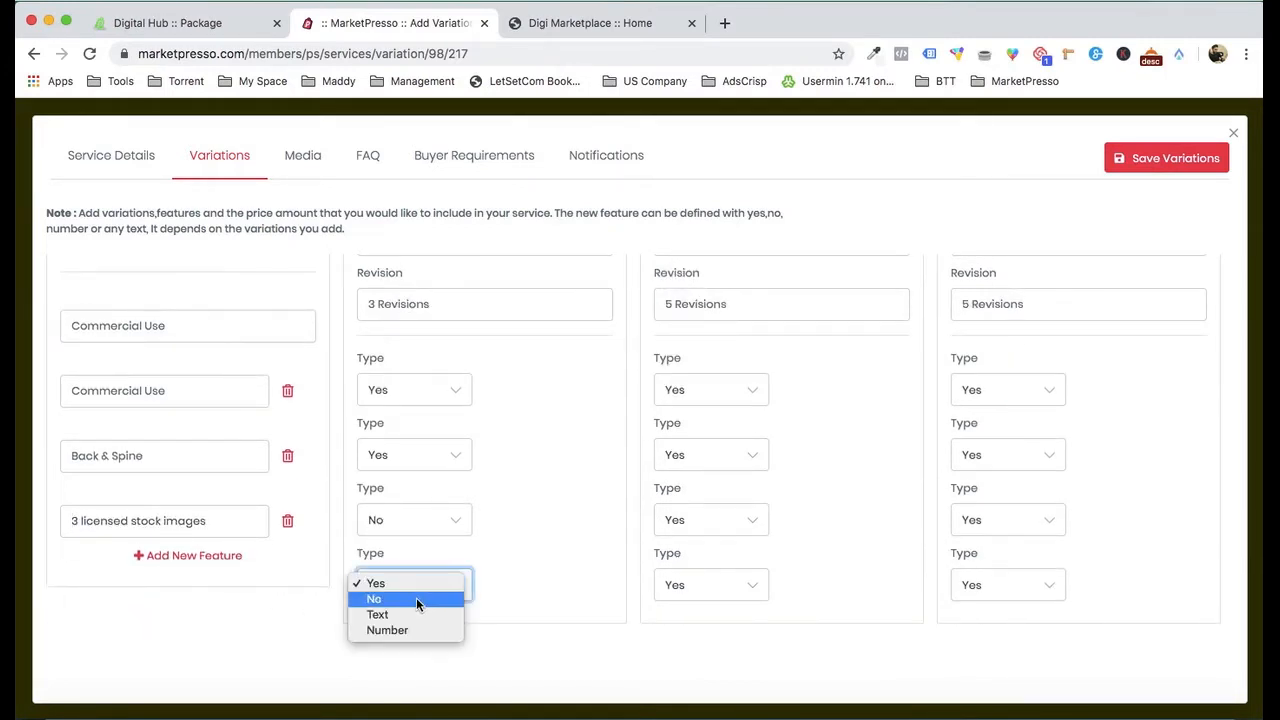
{"action": "left_click", "coordinate": [423, 600]}
{"action": "left_click", "coordinate": [712, 595]}
{"action": "left_click", "coordinate": [677, 600]}
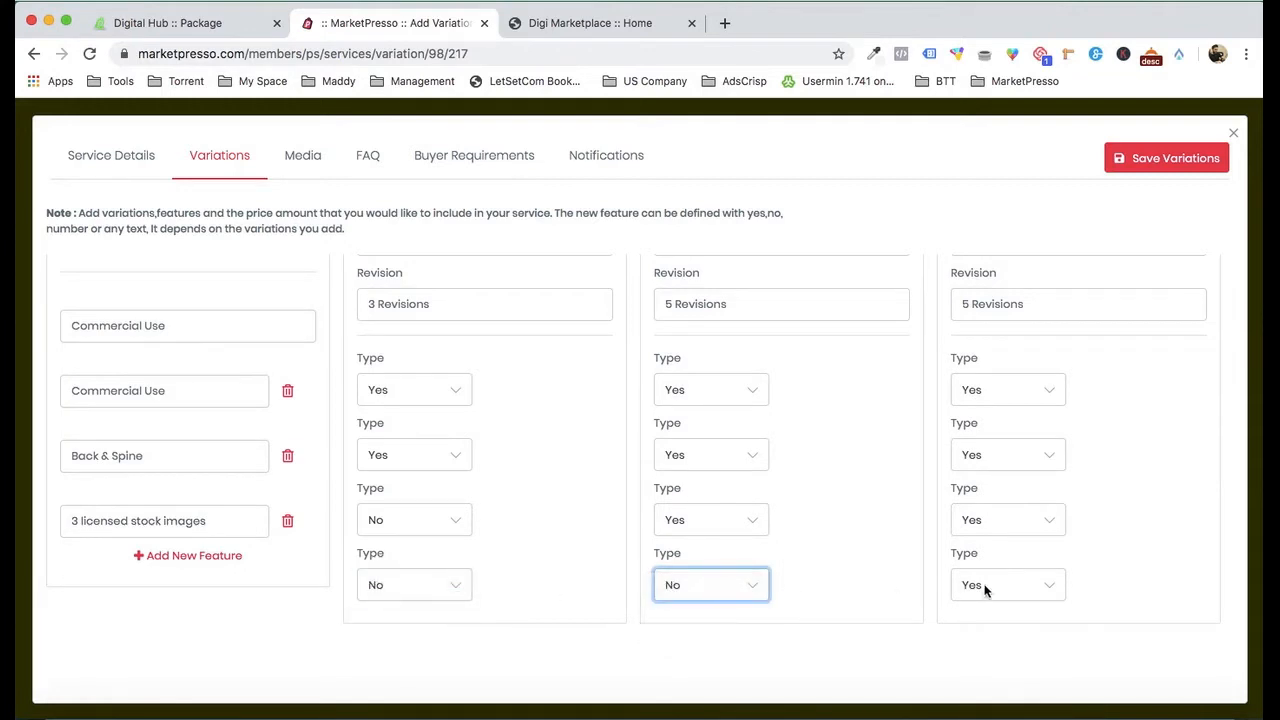
Step: Copy the Premium Package description from the Word document into the Premium variation's short description and remove the extra leading whitespace
{"action": "scroll", "coordinate": [994, 540], "scroll_direction": "up", "scroll_amount": 5}
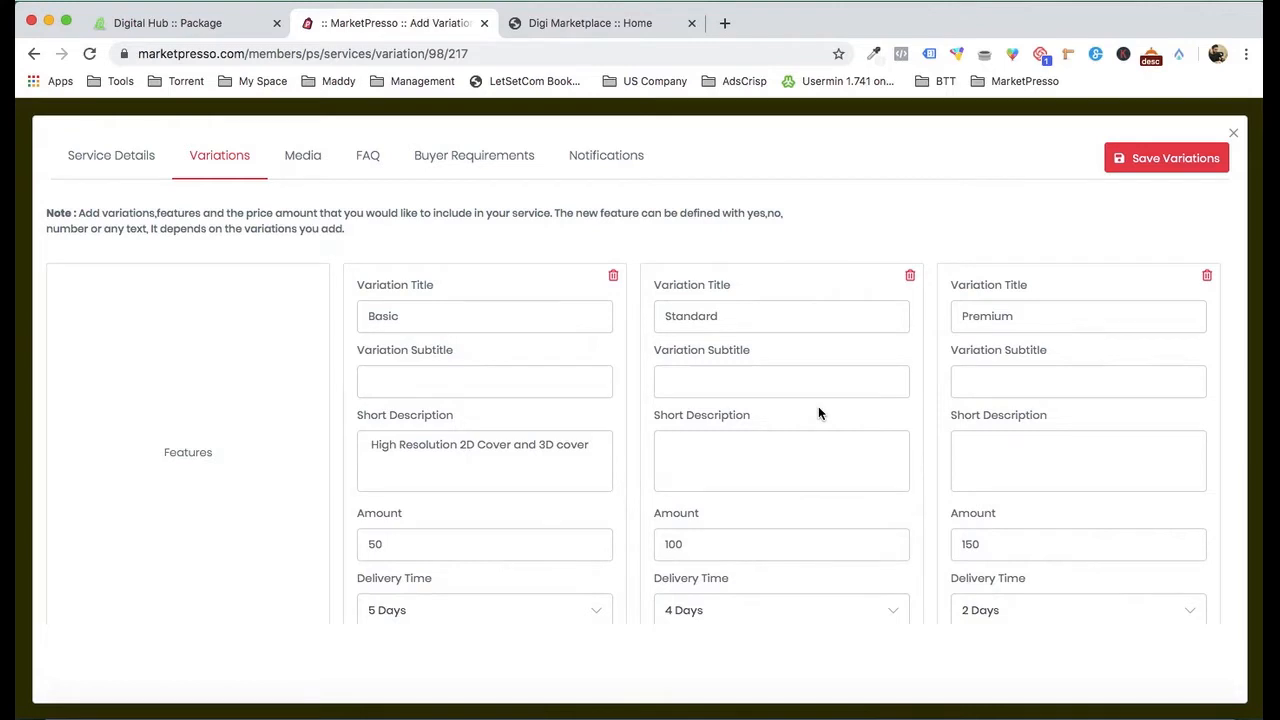
{"action": "scroll", "coordinate": [860, 440], "scroll_direction": "down", "scroll_amount": 2}
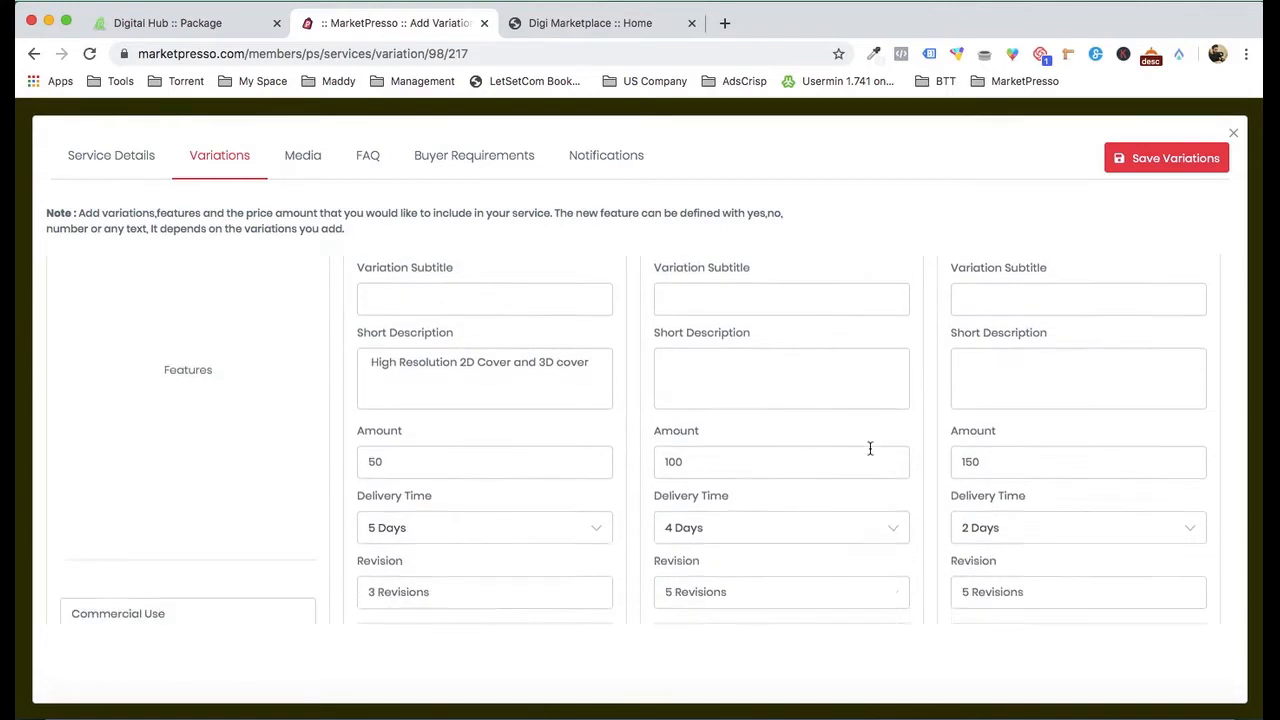
{"action": "left_click", "coordinate": [1006, 697]}
{"action": "scroll", "coordinate": [932, 440], "scroll_direction": "down", "scroll_amount": 3}
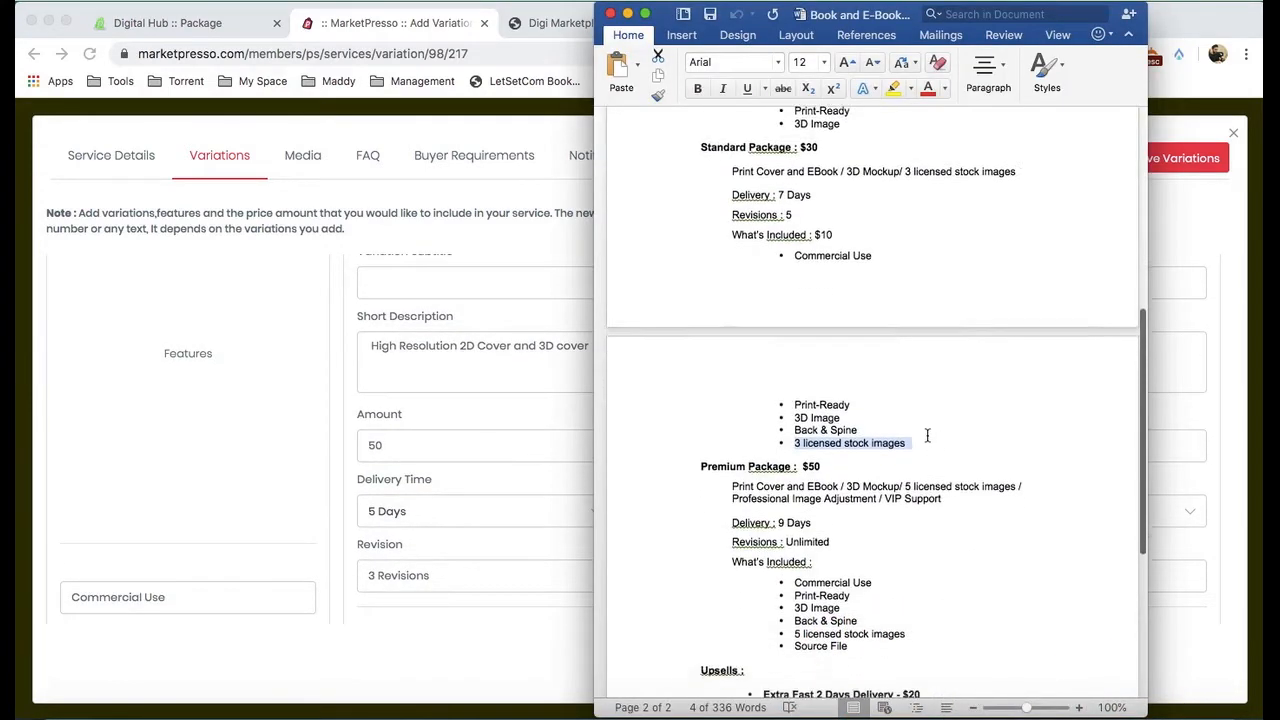
{"action": "left_click_drag", "start_coordinate": [733, 455], "coordinate": [929, 471]}
{"action": "key", "text": "ctrl+c"}
{"action": "left_click", "coordinate": [441, 438]}
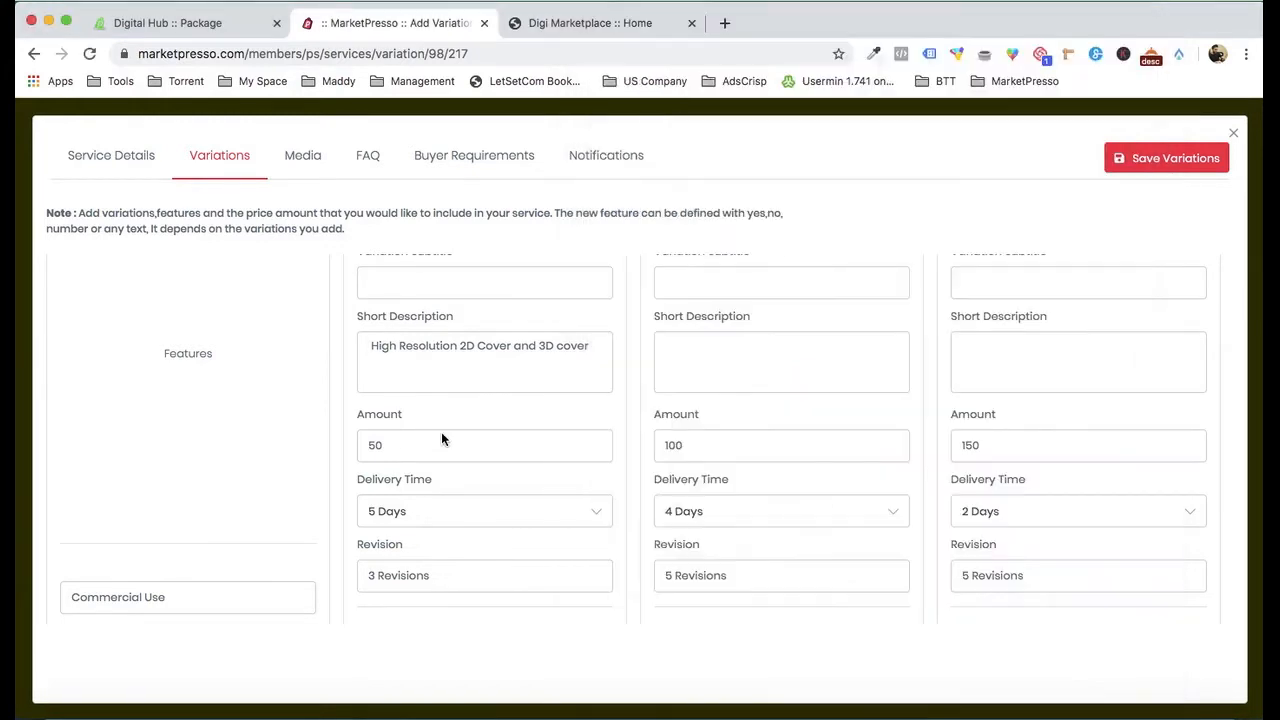
{"action": "left_click", "coordinate": [973, 357]}
{"action": "key", "text": "ctrl+v"}
{"action": "key", "text": "BackSpace"}
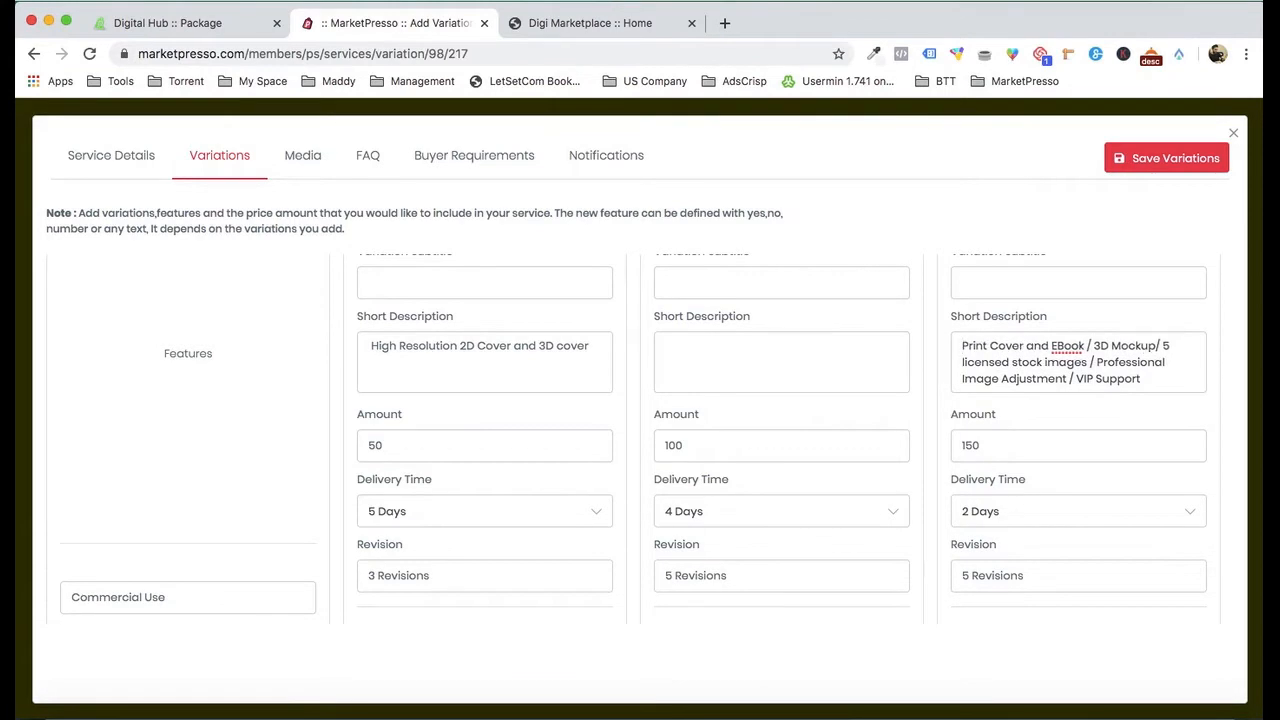
Step: Copy the Standard Package description from the Word document into the Standard variation's short description and remove the extra leading whitespace
{"action": "left_click", "coordinate": [1030, 690]}
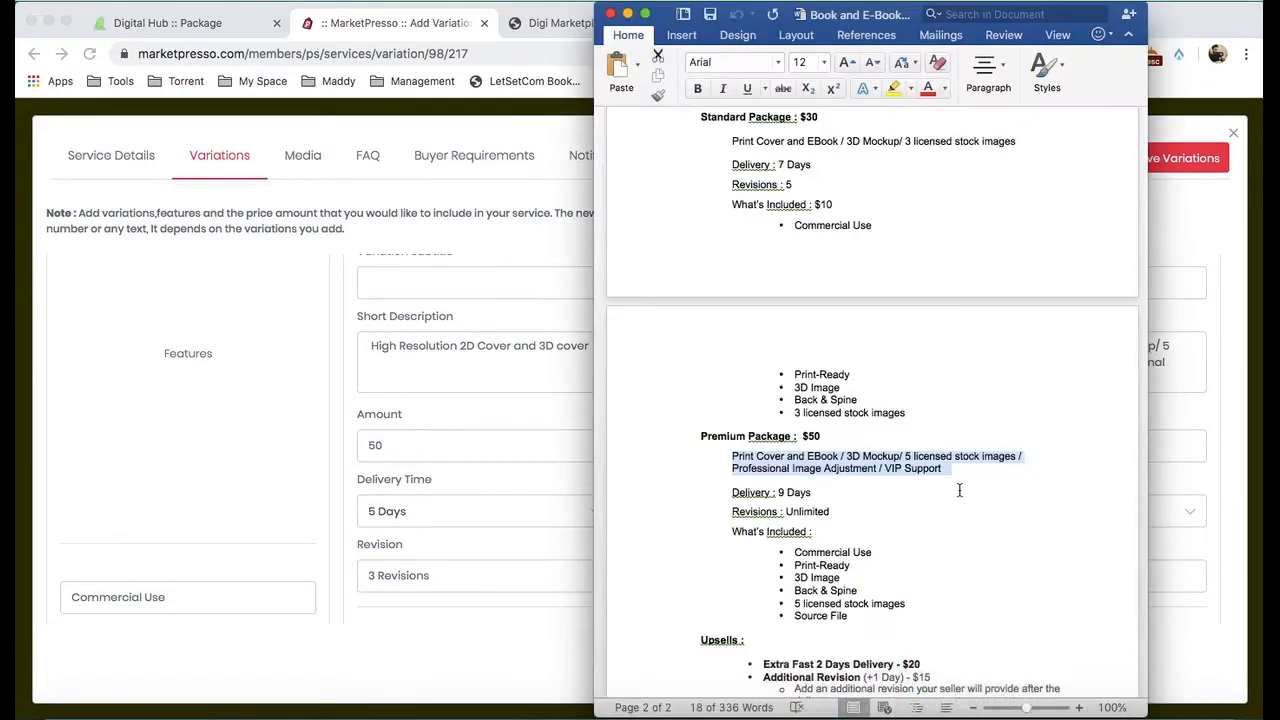
{"action": "scroll", "coordinate": [959, 490], "scroll_direction": "up", "scroll_amount": 3}
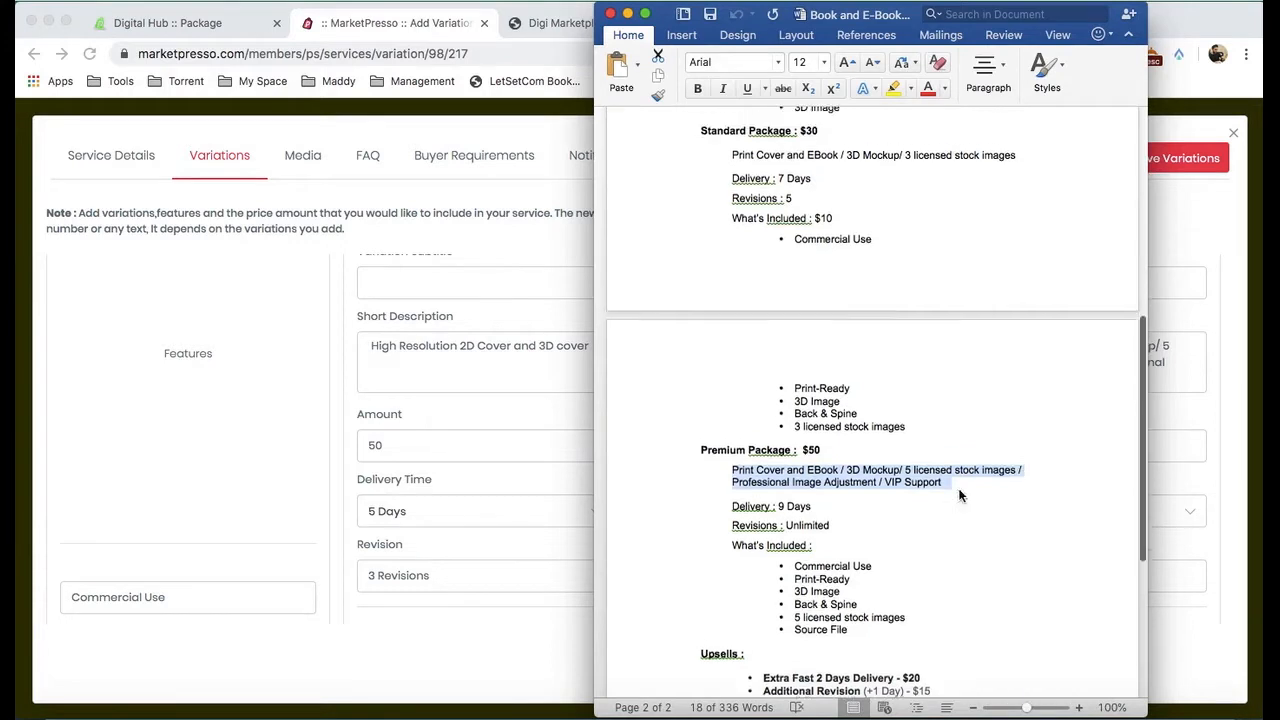
{"action": "left_click_drag", "start_coordinate": [732, 204], "coordinate": [1010, 206]}
{"action": "key", "text": "super+c"}
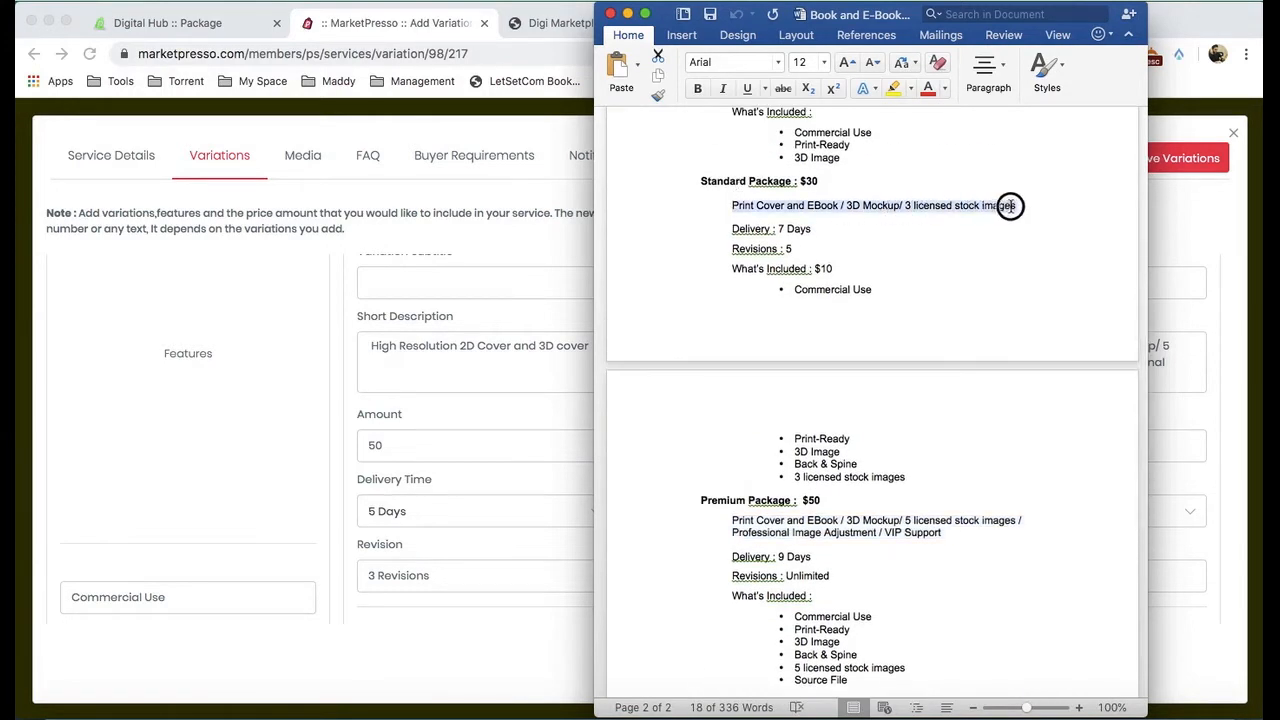
{"action": "left_click", "coordinate": [537, 393]}
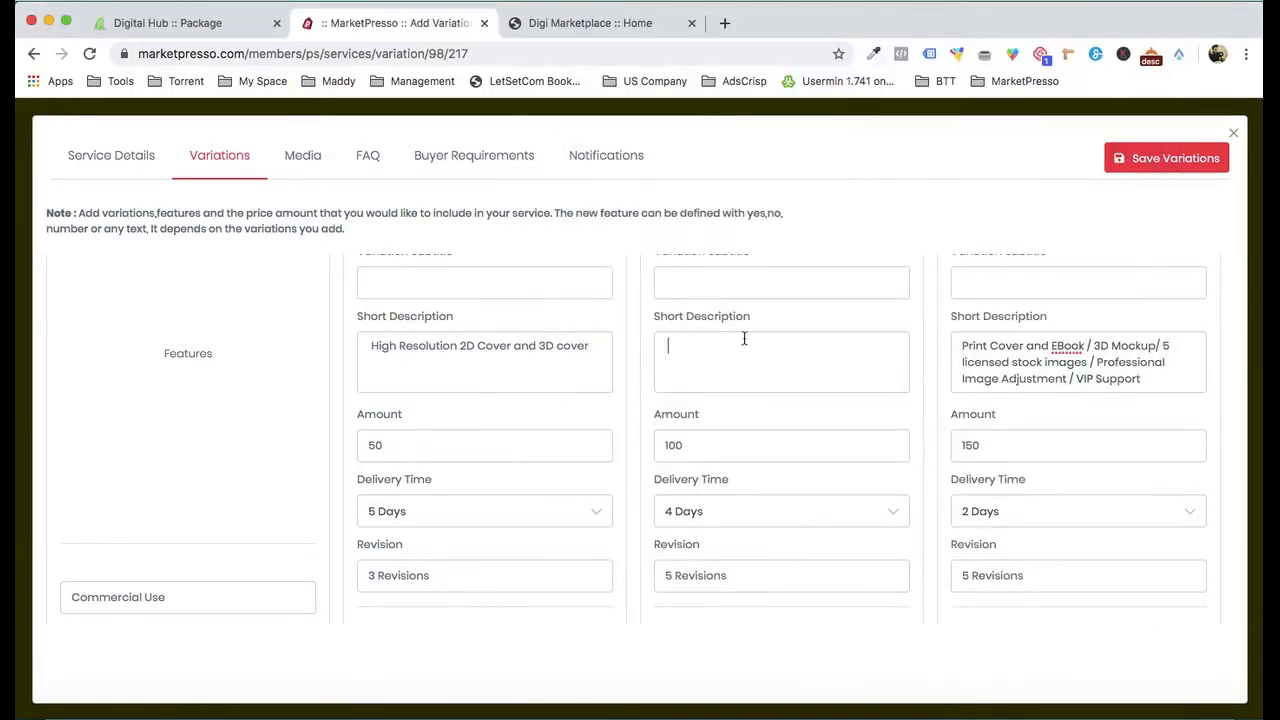
{"action": "key", "text": "super+v"}
{"action": "left_click", "coordinate": [668, 345]}
{"action": "key", "text": "BackSpace"}
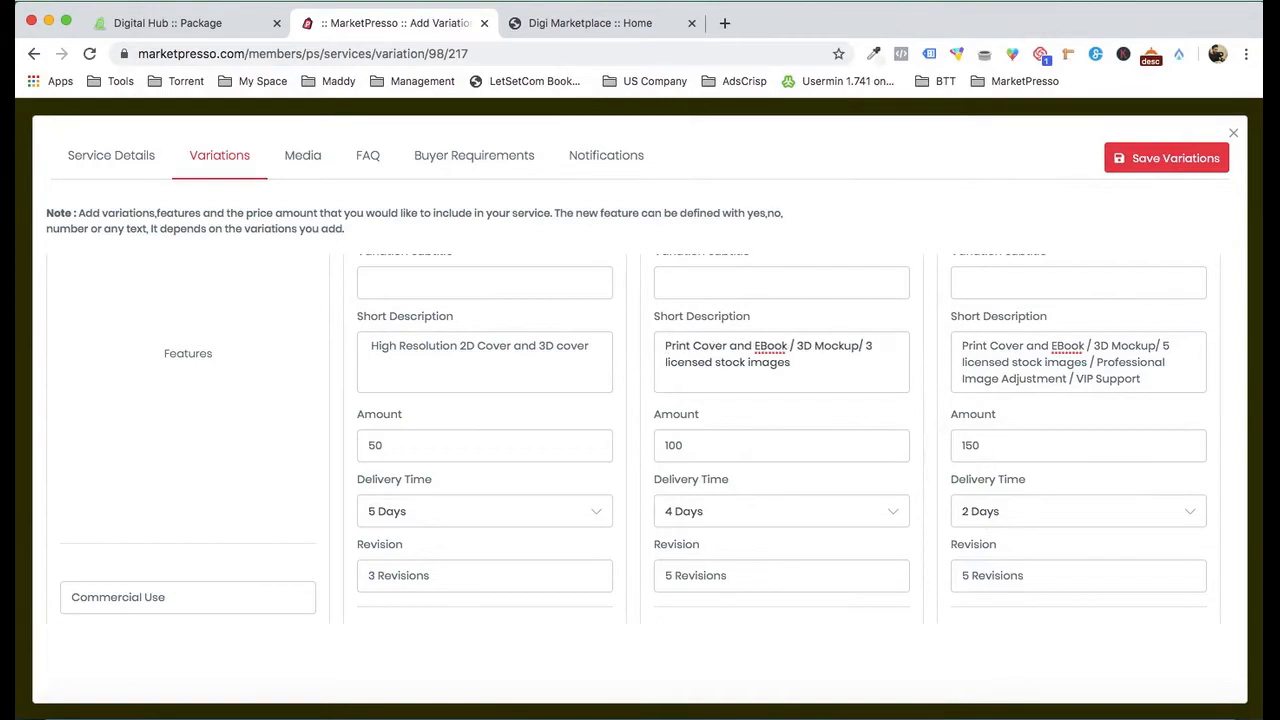
{"action": "scroll", "coordinate": [804, 355], "scroll_direction": "up", "scroll_amount": 2}
{"action": "scroll", "coordinate": [804, 355], "scroll_direction": "down", "scroll_amount": 7}
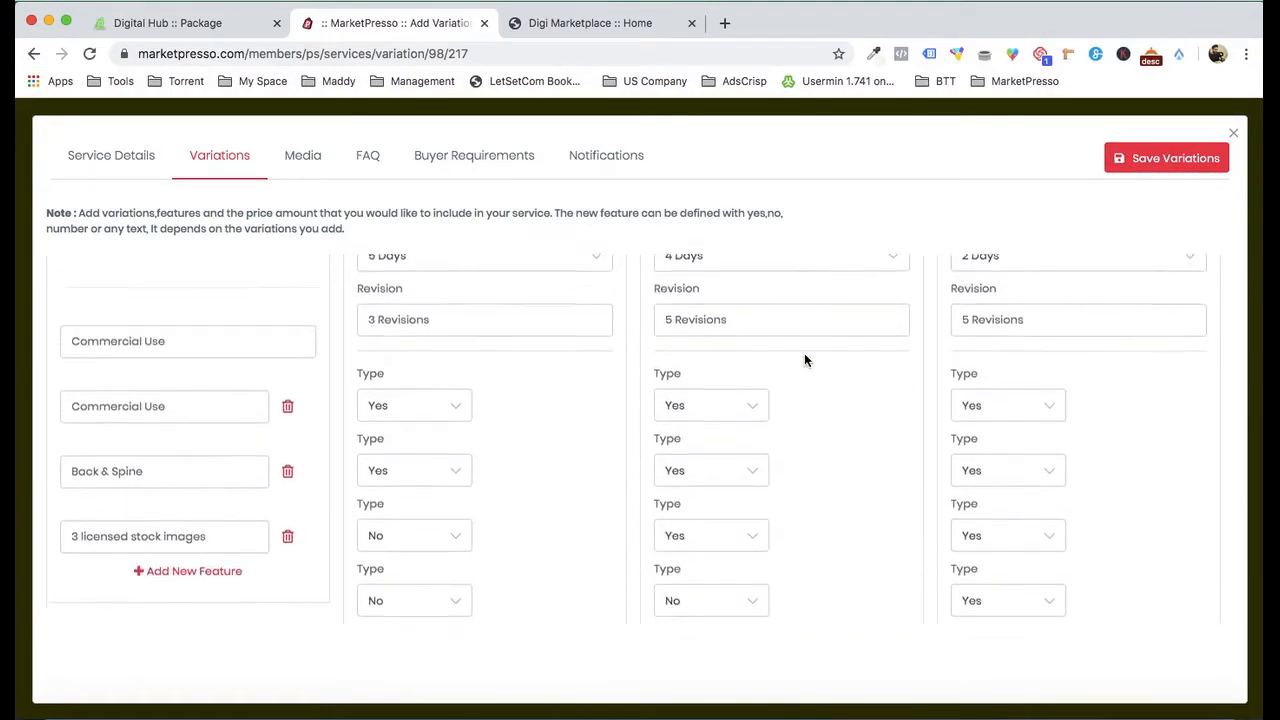
{"action": "scroll", "coordinate": [804, 355], "scroll_direction": "up", "scroll_amount": 3}
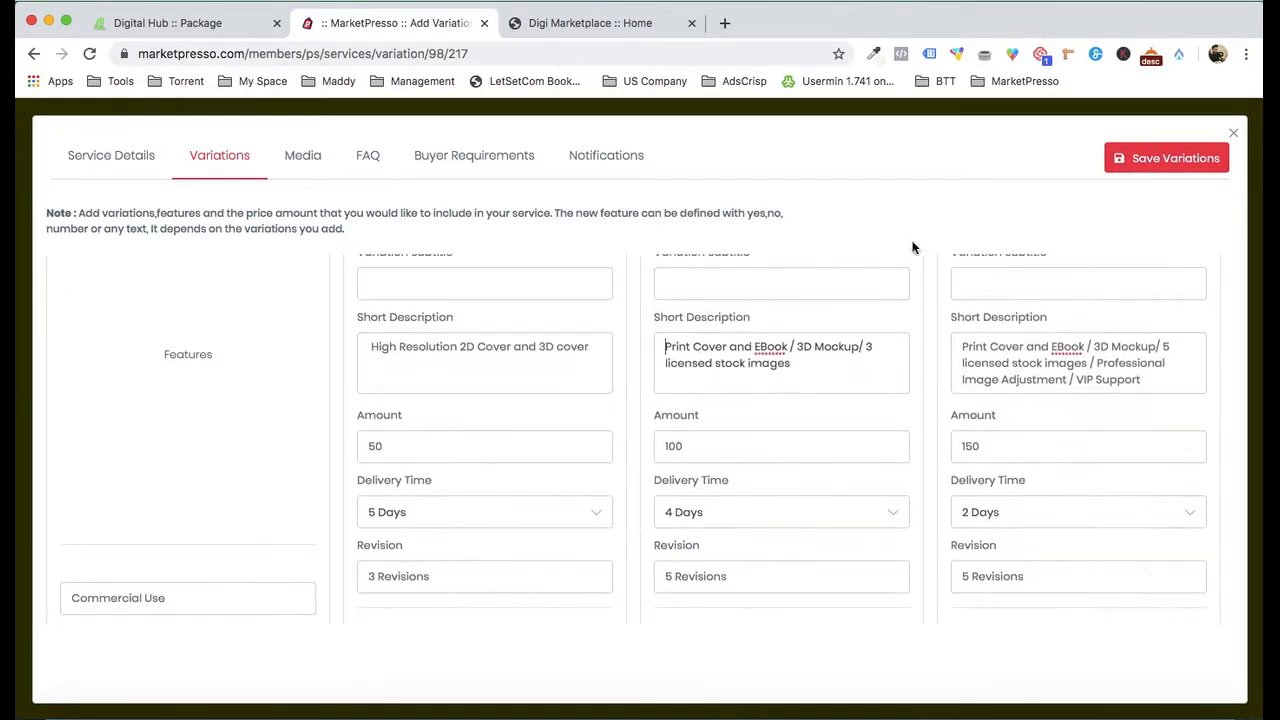
Step: Save the variations and add the Orange Moon book cover from the image library to the service's media
{"action": "left_click", "coordinate": [1137, 158]}
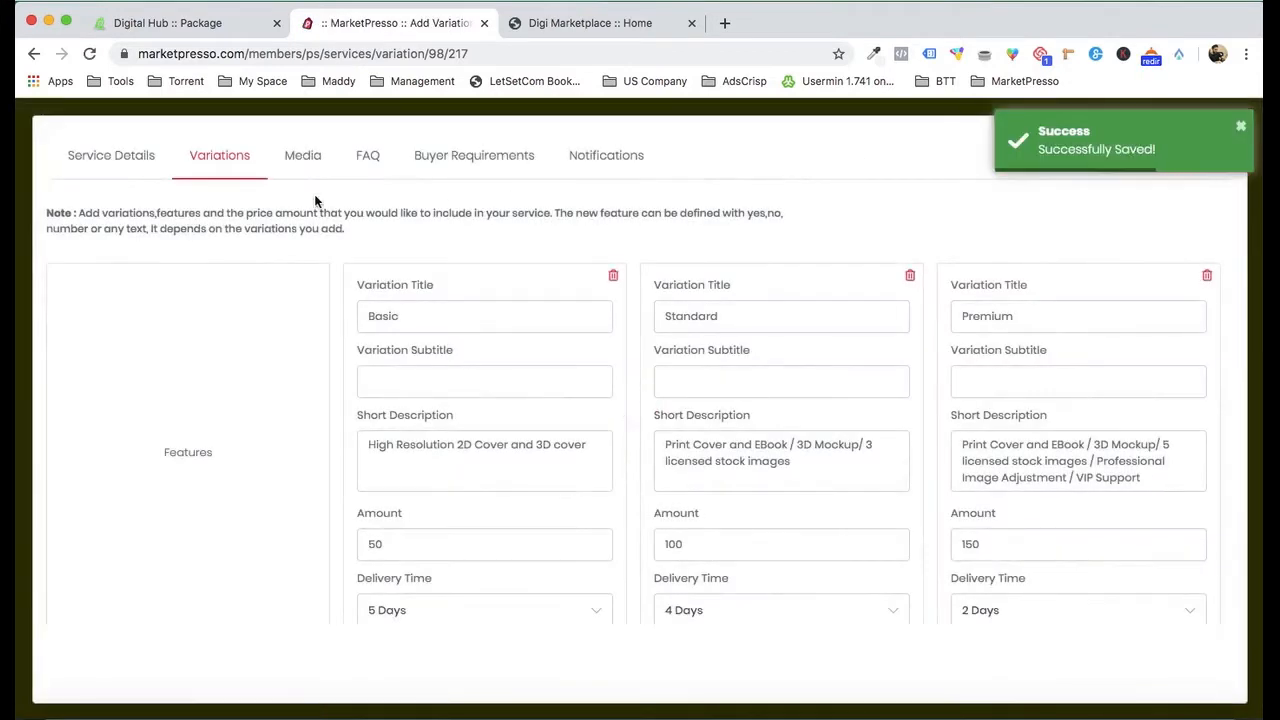
{"action": "left_click", "coordinate": [278, 173]}
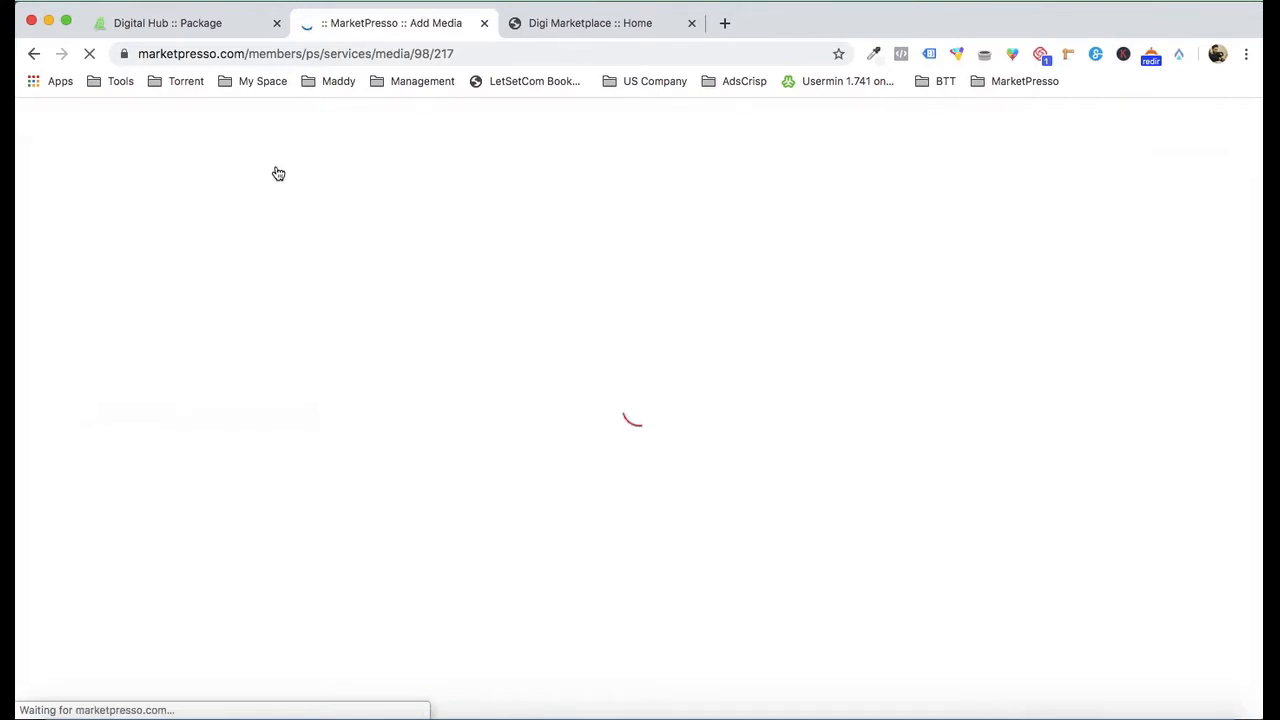
{"action": "left_click", "coordinate": [221, 418]}
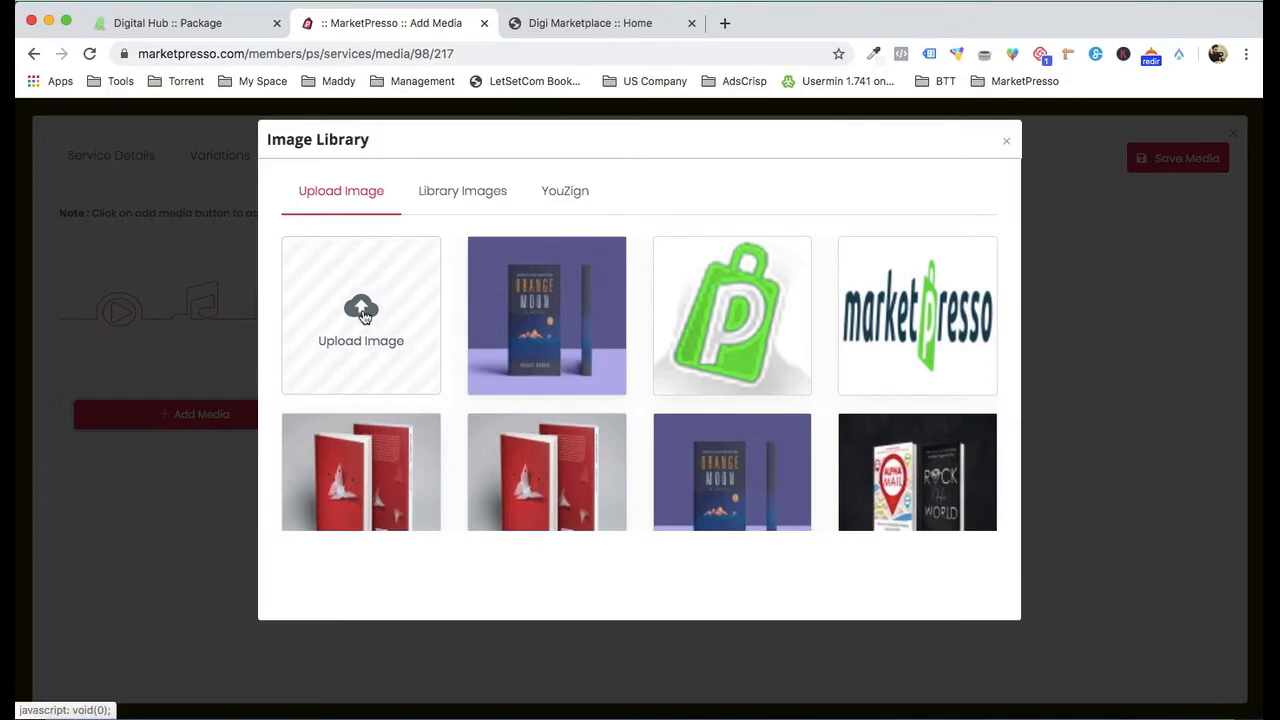
{"action": "left_click", "coordinate": [518, 318]}
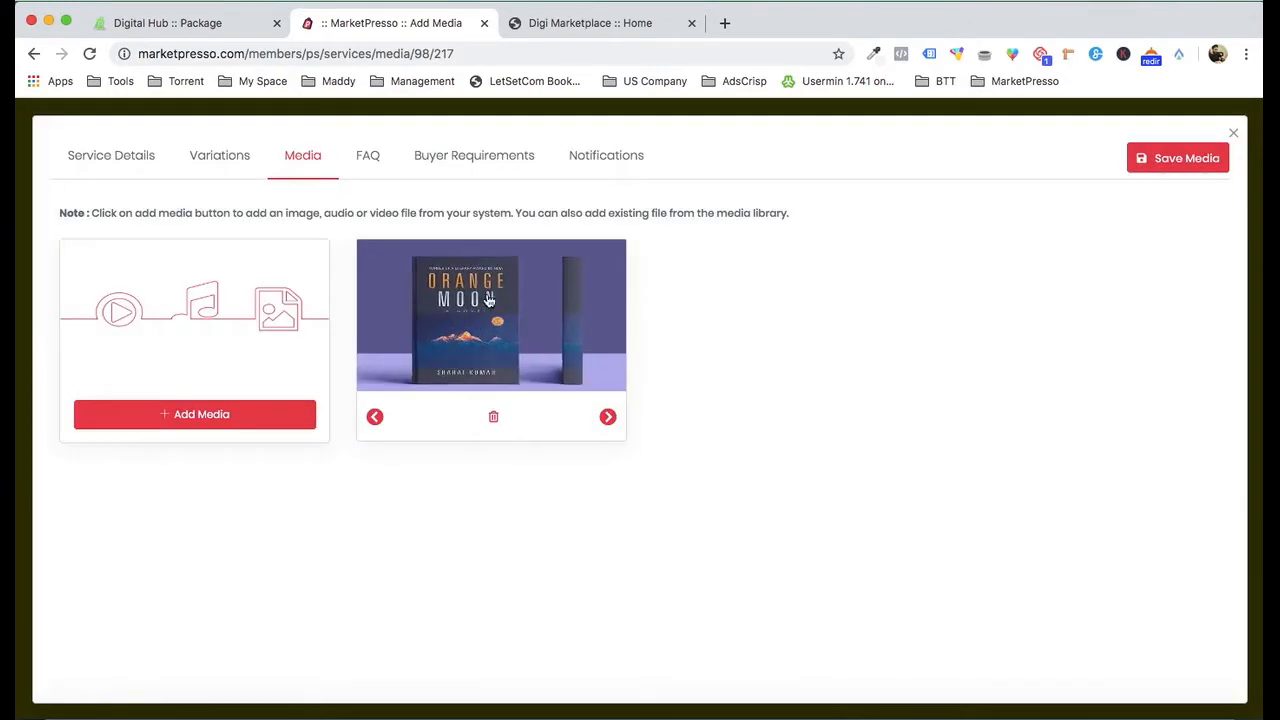
Step: Upload BOOK 1.jpg, BOOK 3.jpg and BOOK 5.jpg from the Service 1 eBook folder into the image library
{"action": "left_click", "coordinate": [211, 404]}
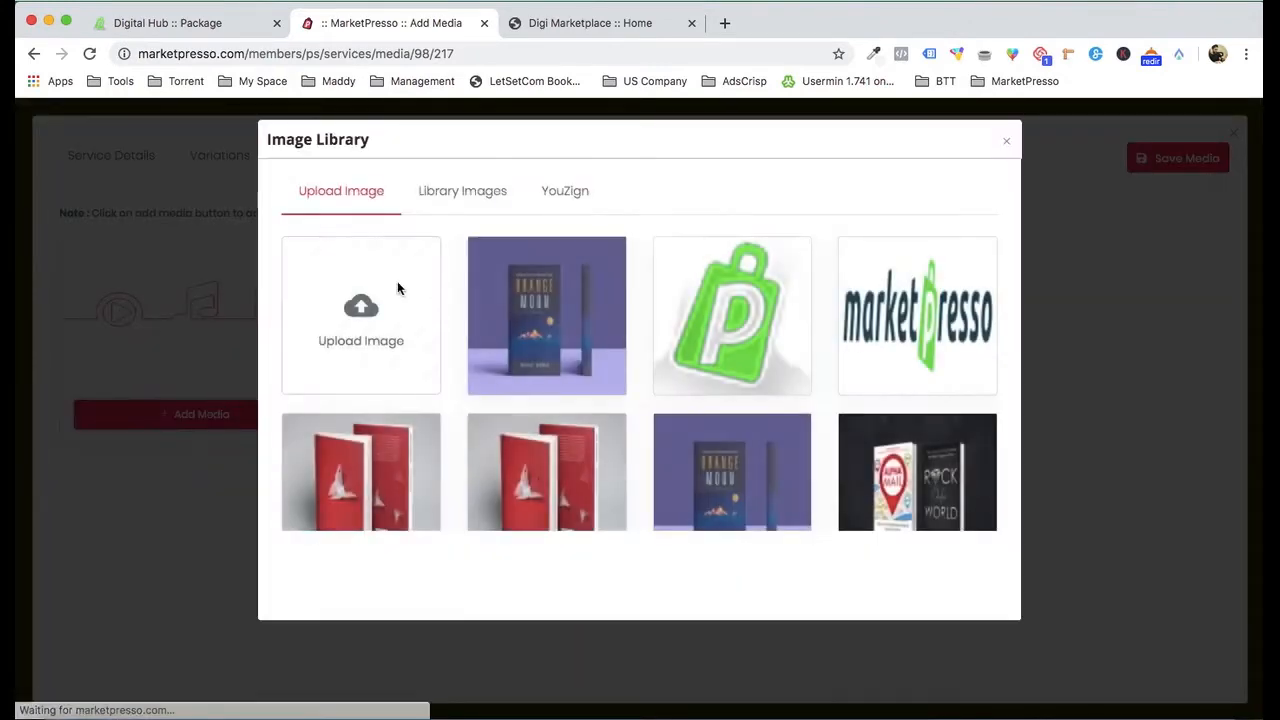
{"action": "left_click", "coordinate": [380, 290]}
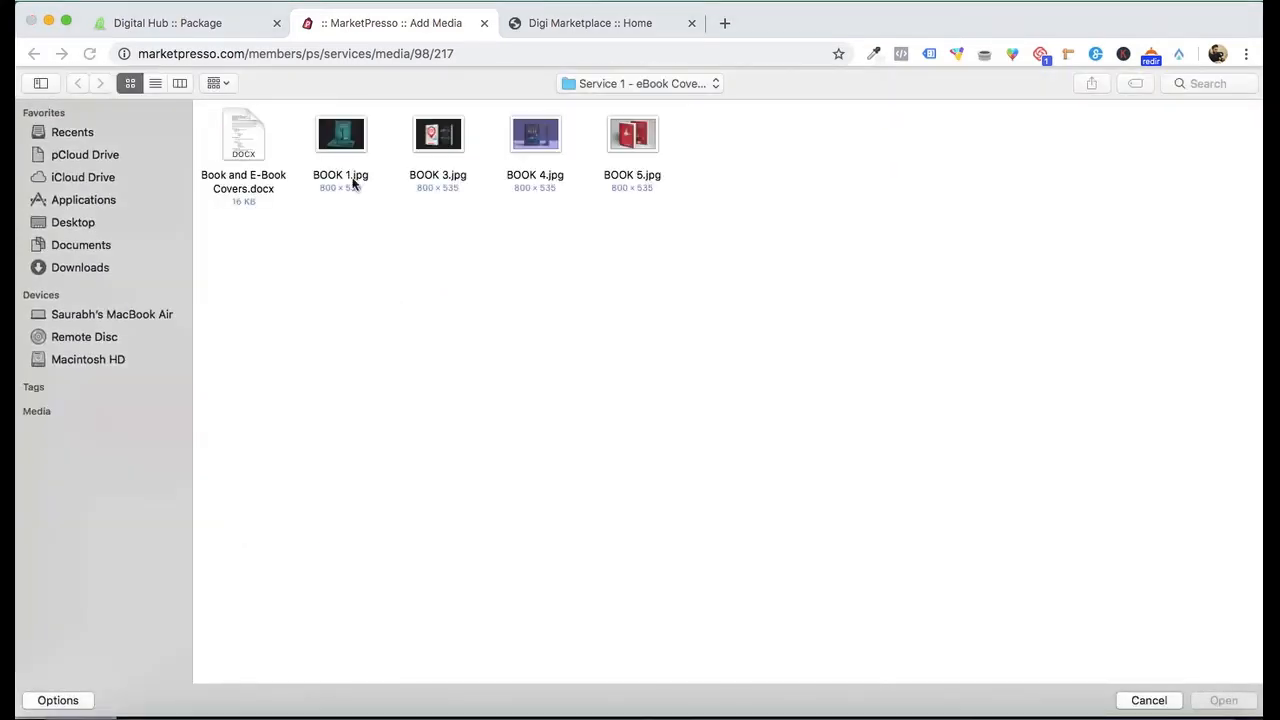
{"action": "double_click", "coordinate": [343, 138]}
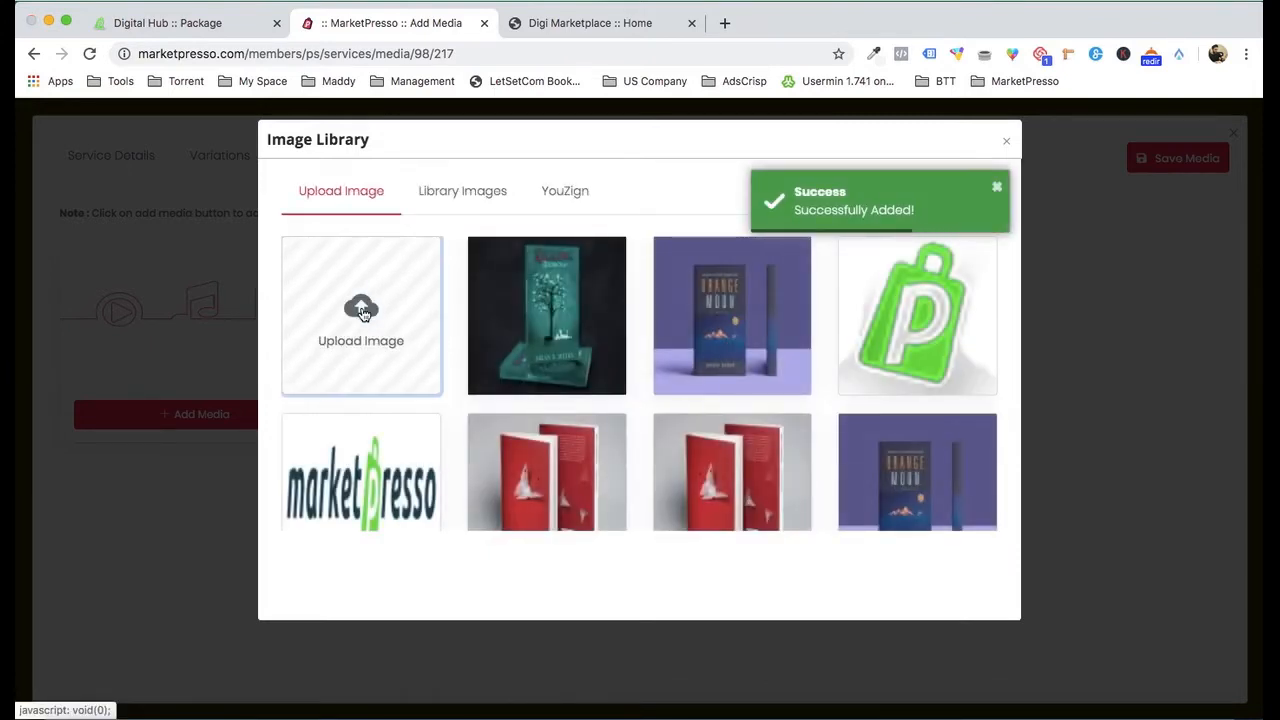
{"action": "left_click", "coordinate": [361, 310]}
{"action": "double_click", "coordinate": [422, 138]}
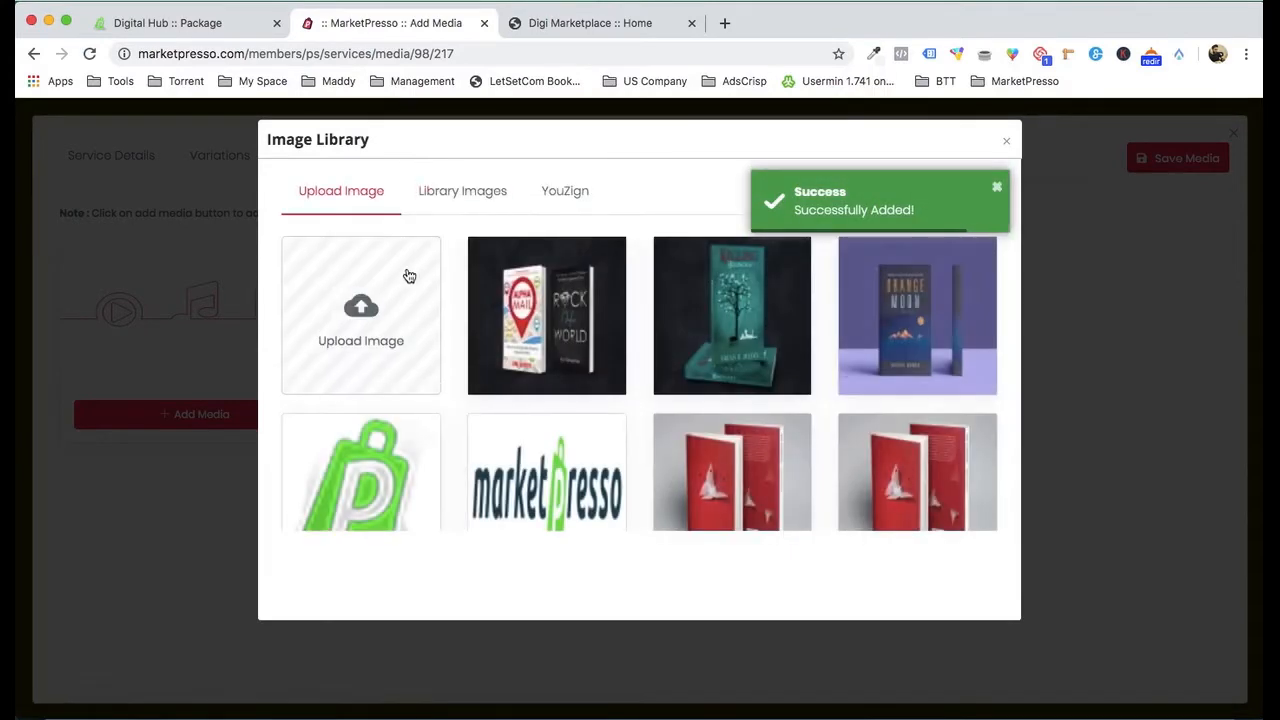
{"action": "left_click", "coordinate": [409, 279]}
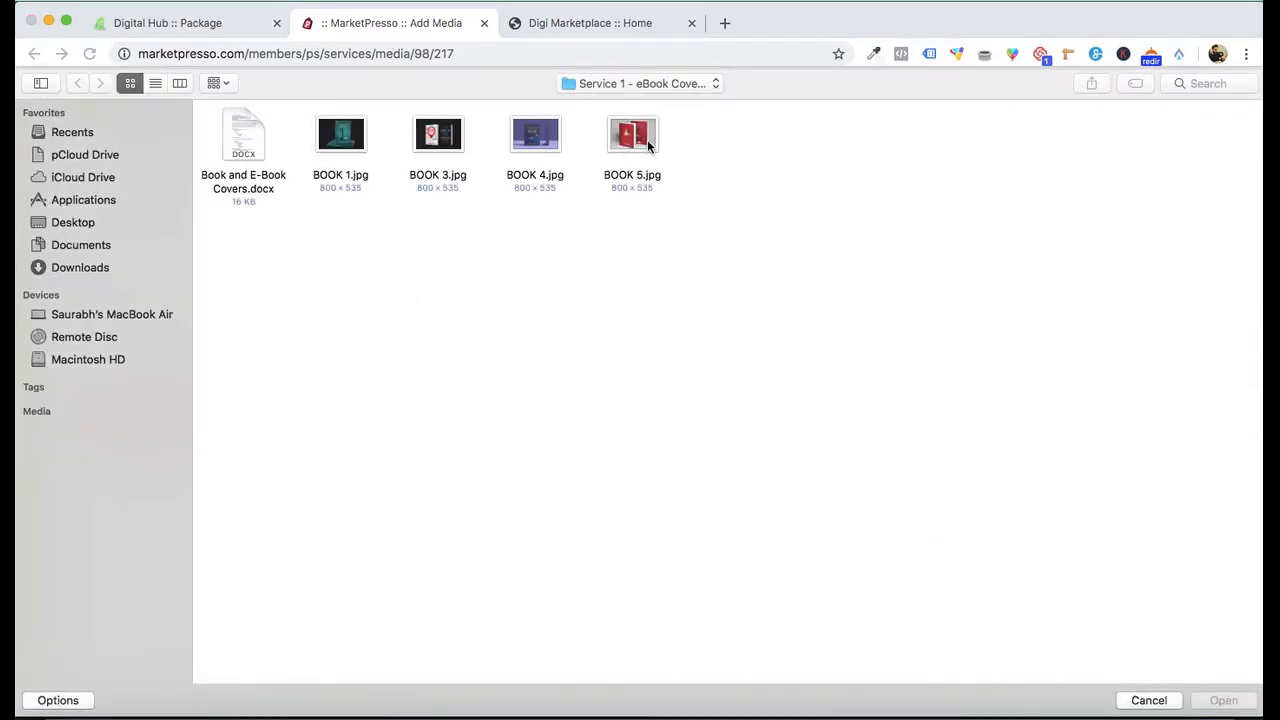
{"action": "double_click", "coordinate": [647, 139]}
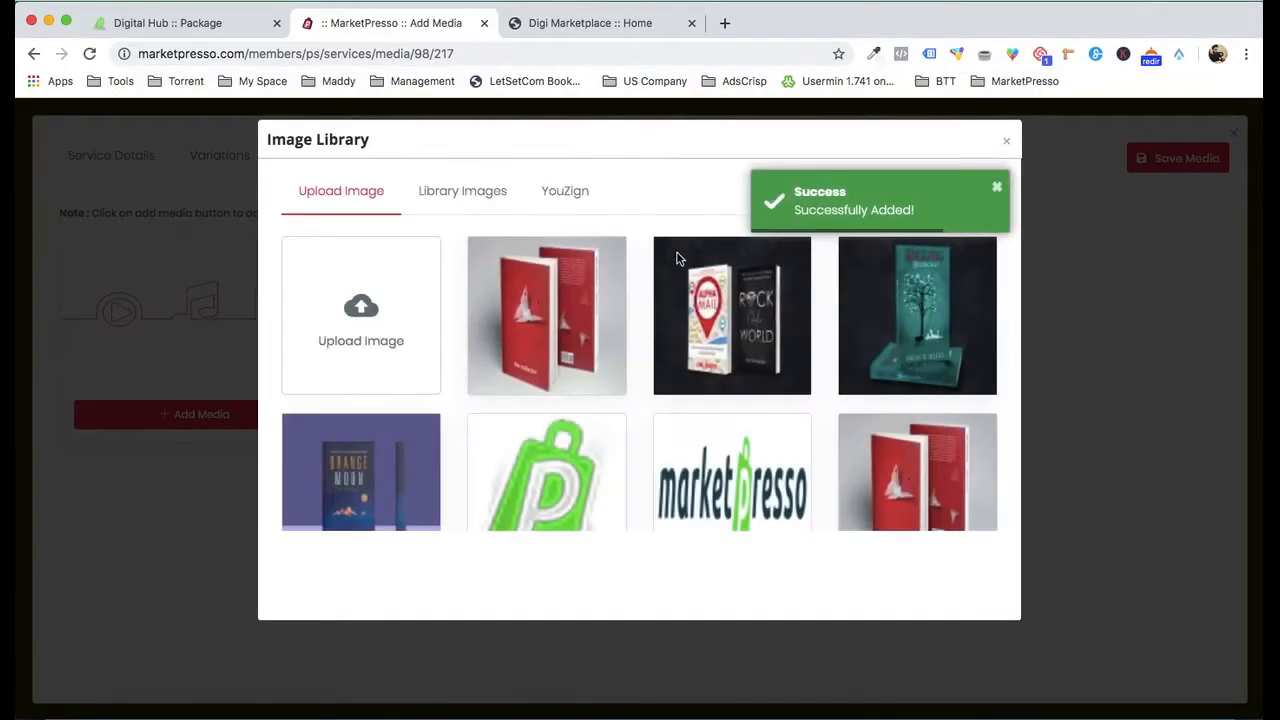
Step: Add the uploaded red book, Alpha Mail and green Killing Hemingway cover images to the service's media and save the media
{"action": "left_click", "coordinate": [525, 328]}
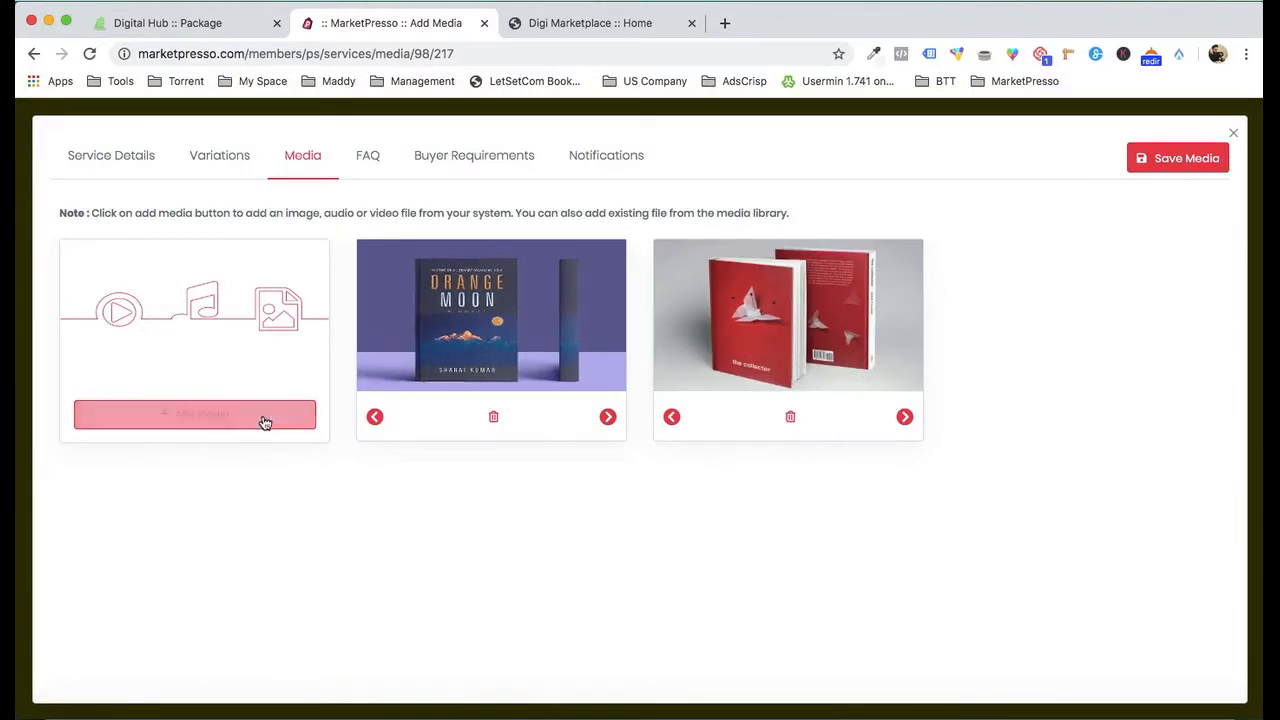
{"action": "left_click", "coordinate": [255, 420]}
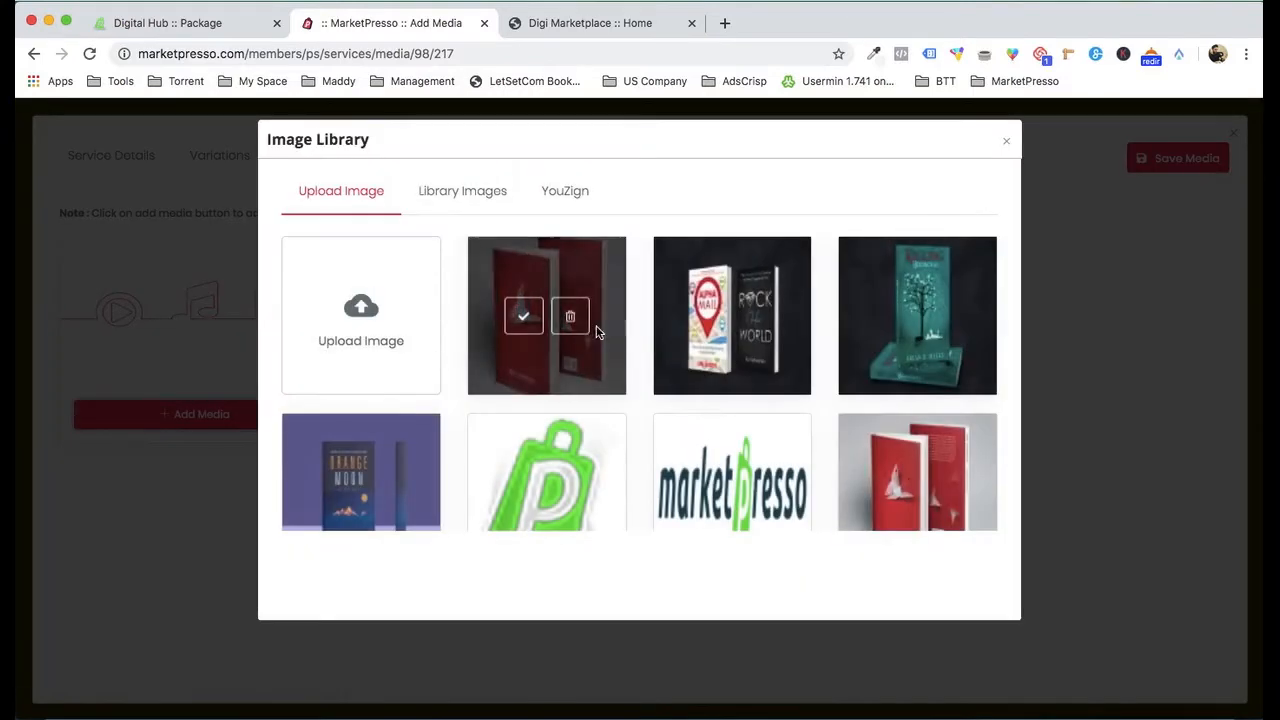
{"action": "left_click", "coordinate": [708, 315]}
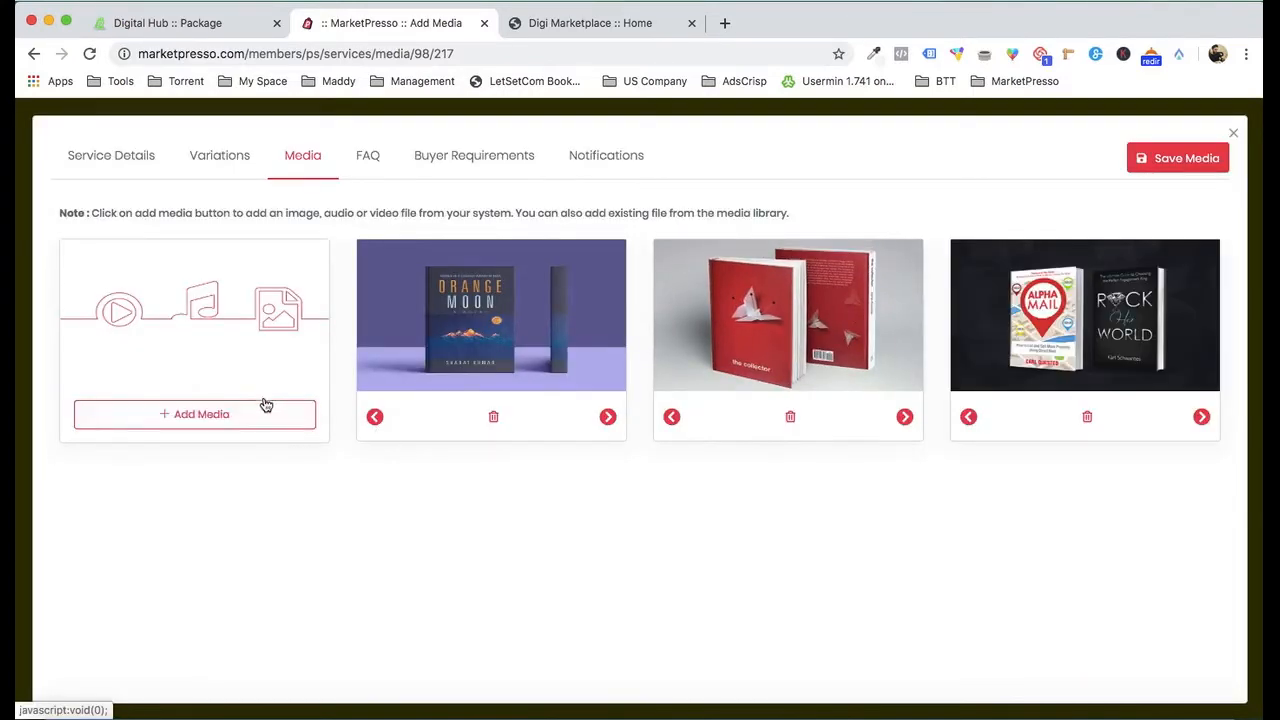
{"action": "left_click", "coordinate": [255, 414]}
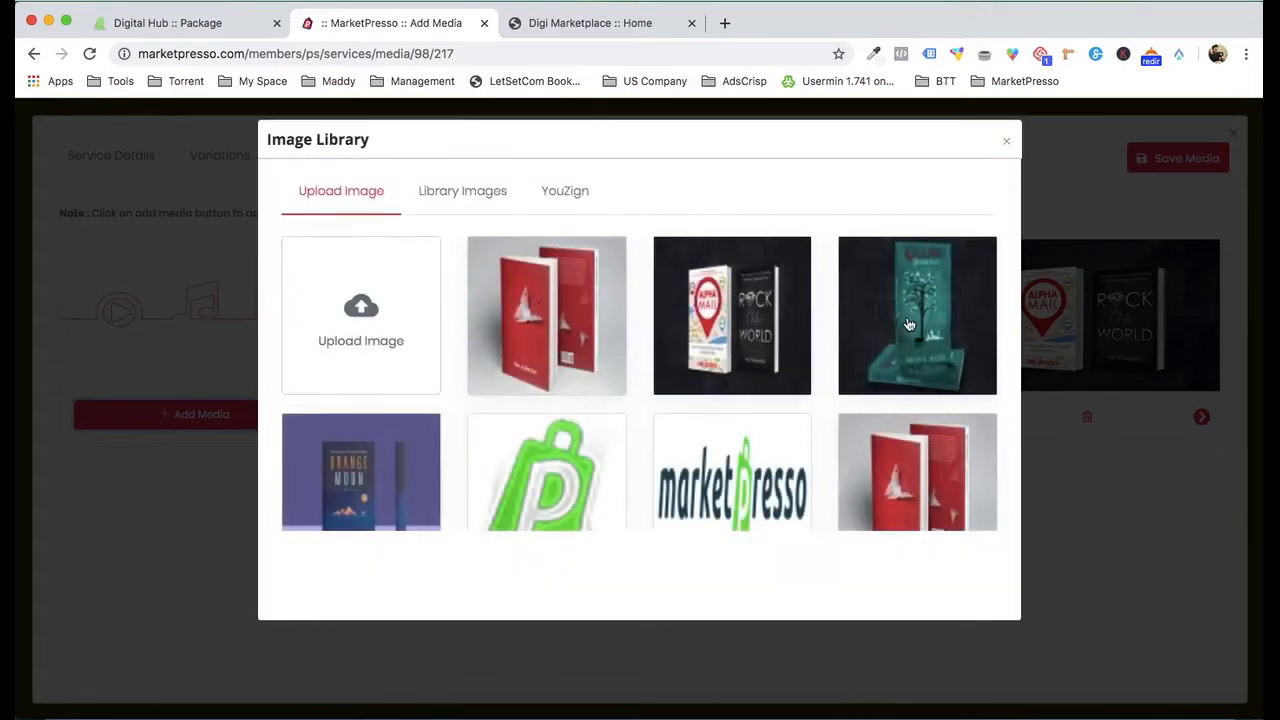
{"action": "left_click", "coordinate": [896, 320]}
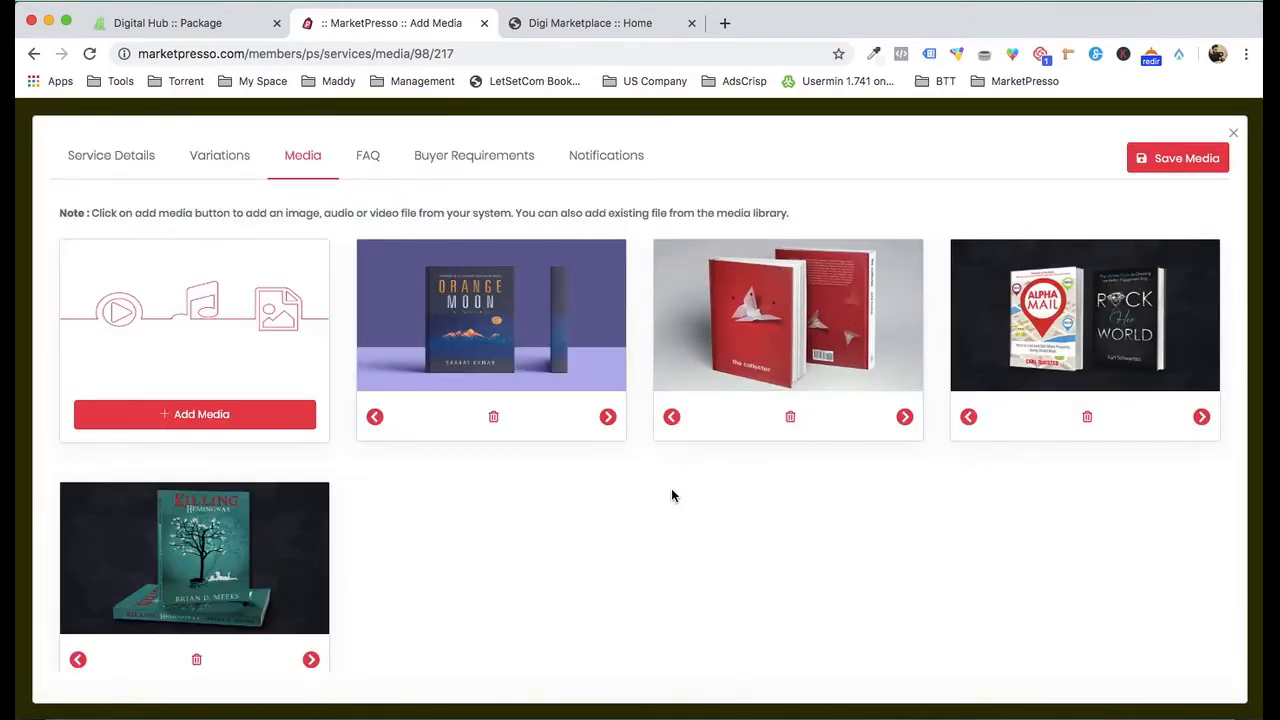
{"action": "left_click", "coordinate": [1163, 166]}
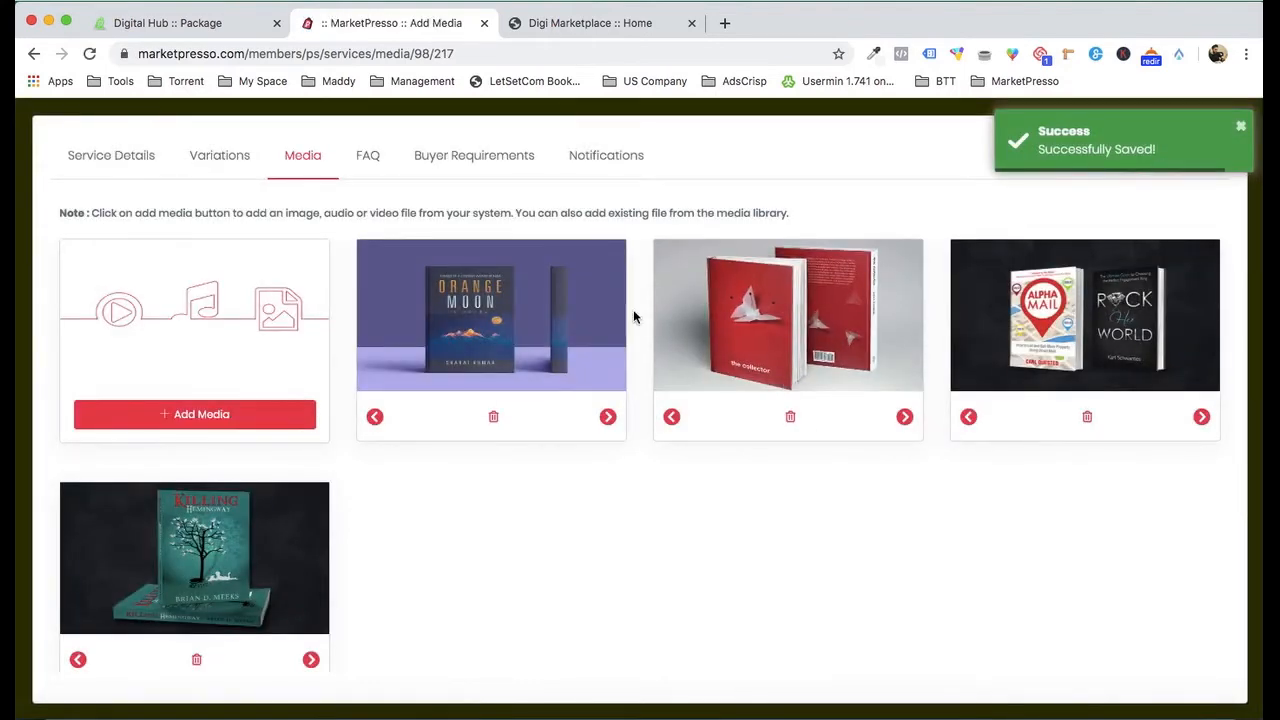
Step: Open the service's FAQ section and look through the Word document for FAQ content
{"action": "left_click", "coordinate": [367, 160]}
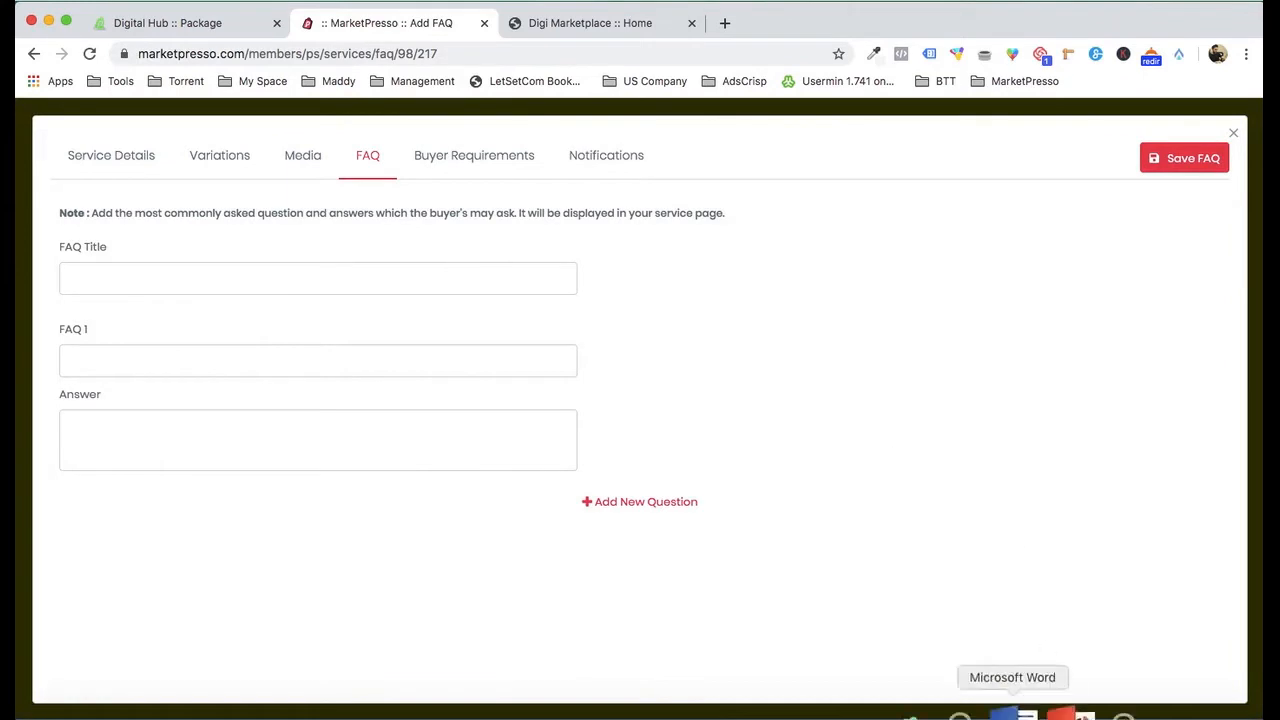
{"action": "left_click", "coordinate": [1000, 700]}
{"action": "scroll", "coordinate": [929, 443], "scroll_direction": "down", "scroll_amount": 5}
{"action": "scroll", "coordinate": [931, 441], "scroll_direction": "up", "scroll_amount": 8}
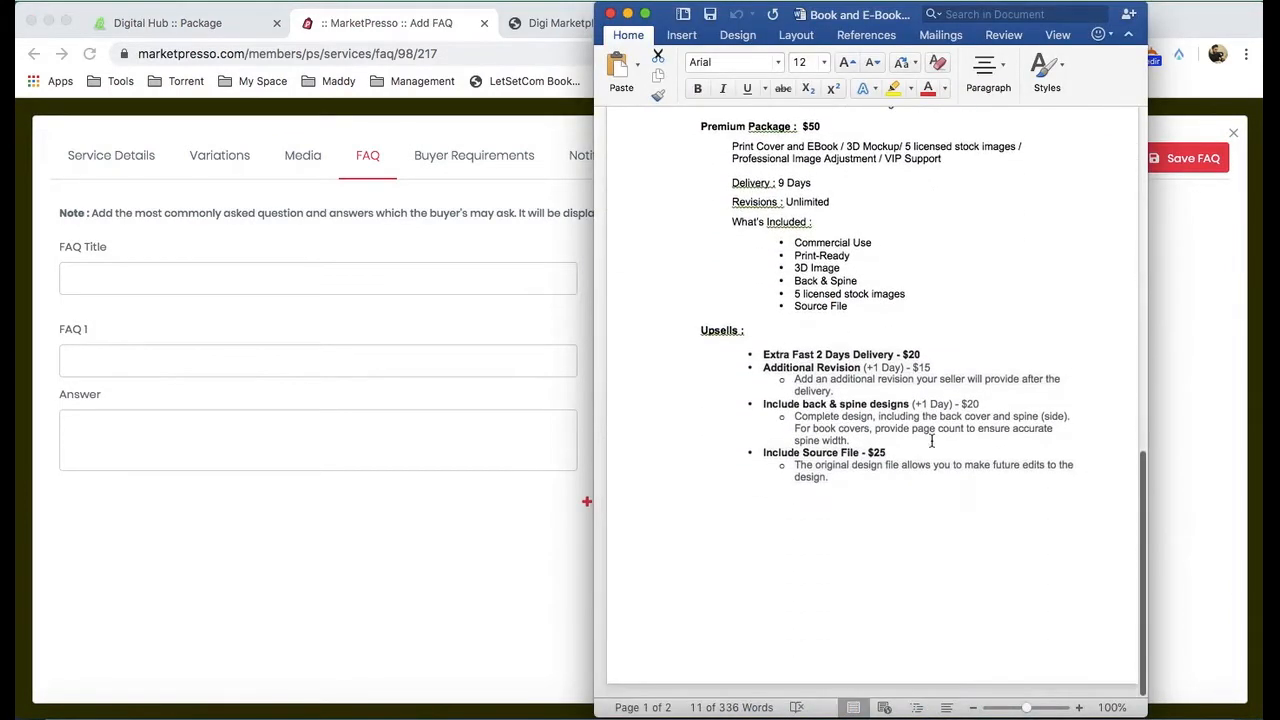
{"action": "scroll", "coordinate": [931, 441], "scroll_direction": "up", "scroll_amount": 5}
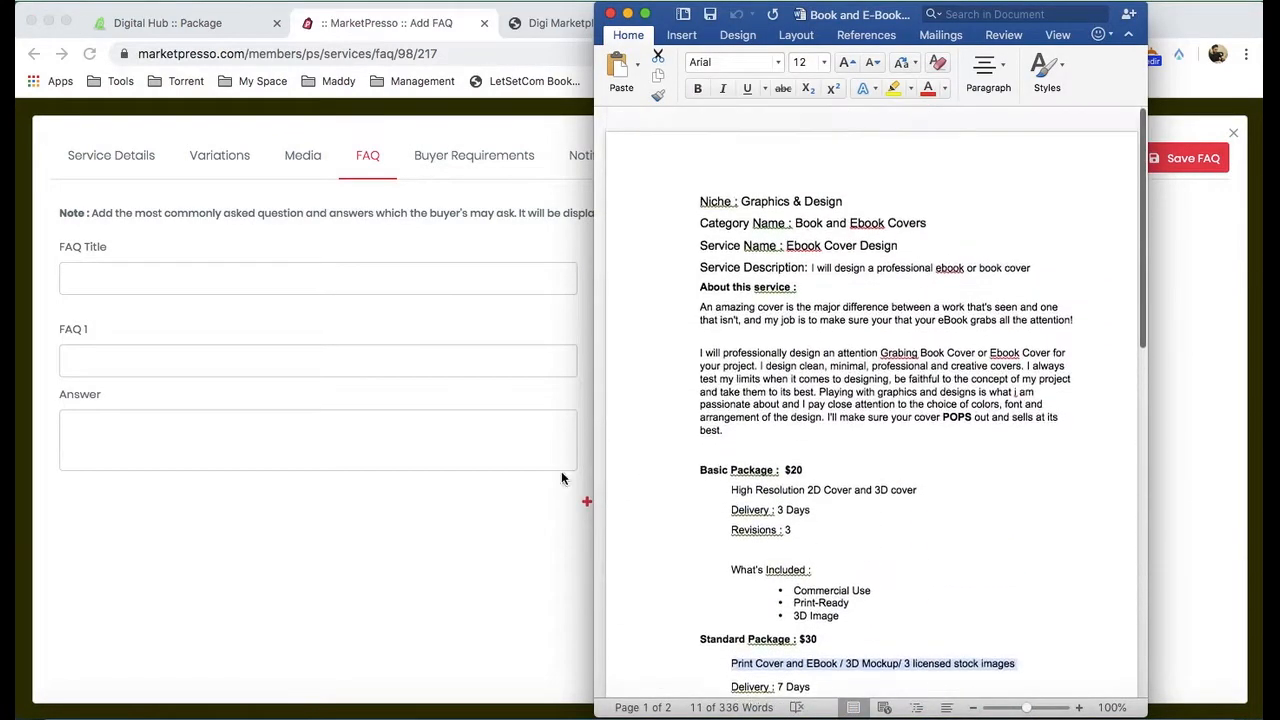
Step: Title the section "FAQ", add the question "How much would be the delivery time?" with answer "3 days", save it and close the service editor
{"action": "left_click", "coordinate": [181, 300]}
{"action": "left_click", "coordinate": [169, 272]}
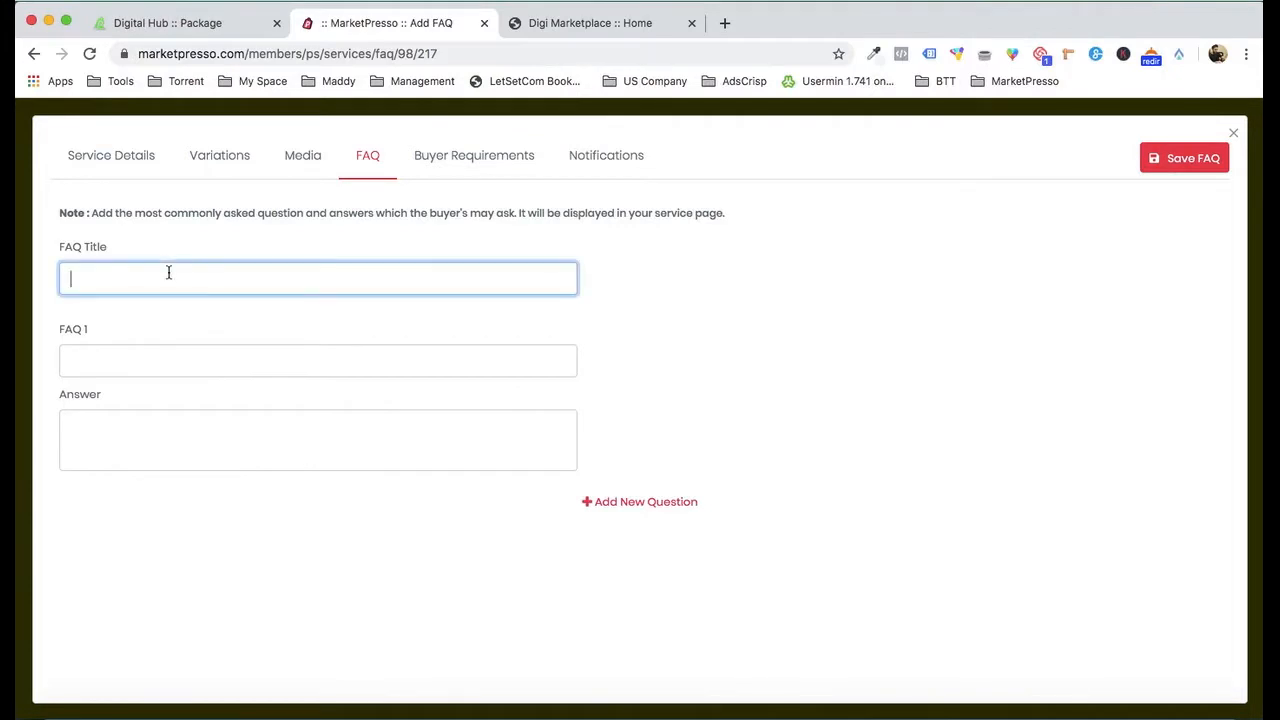
{"action": "left_click", "coordinate": [123, 361]}
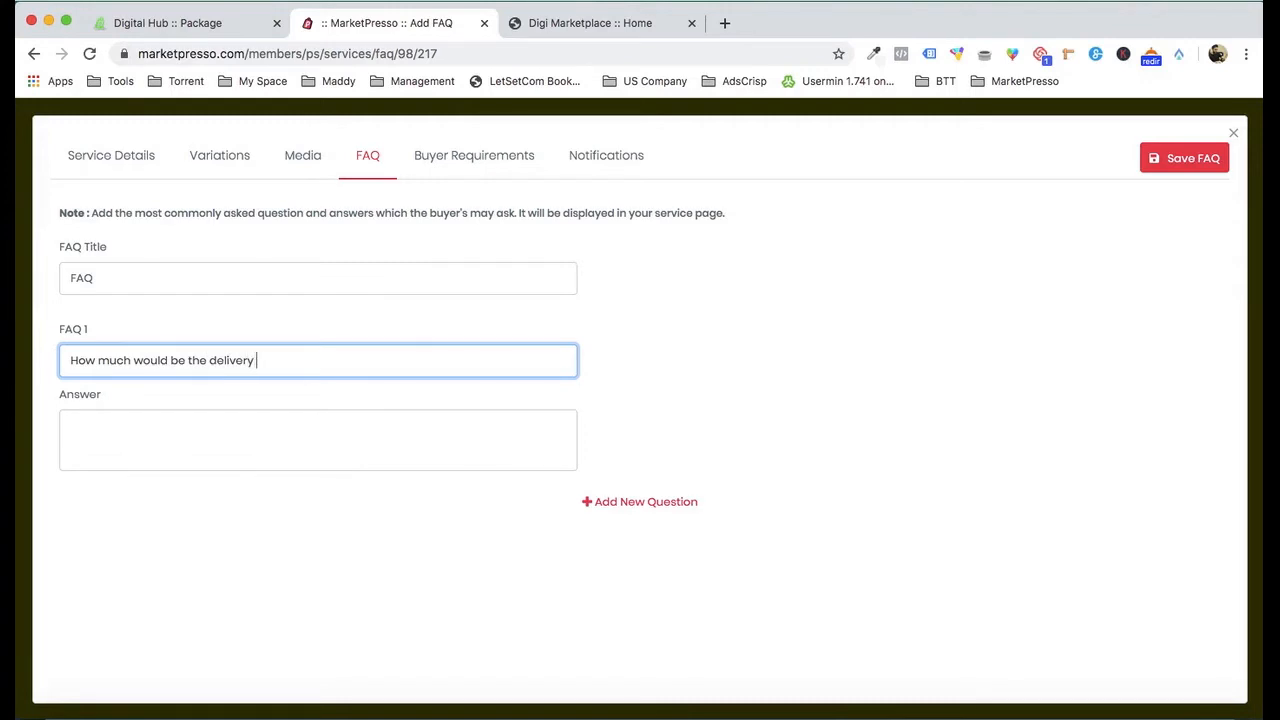
{"action": "left_click", "coordinate": [127, 458]}
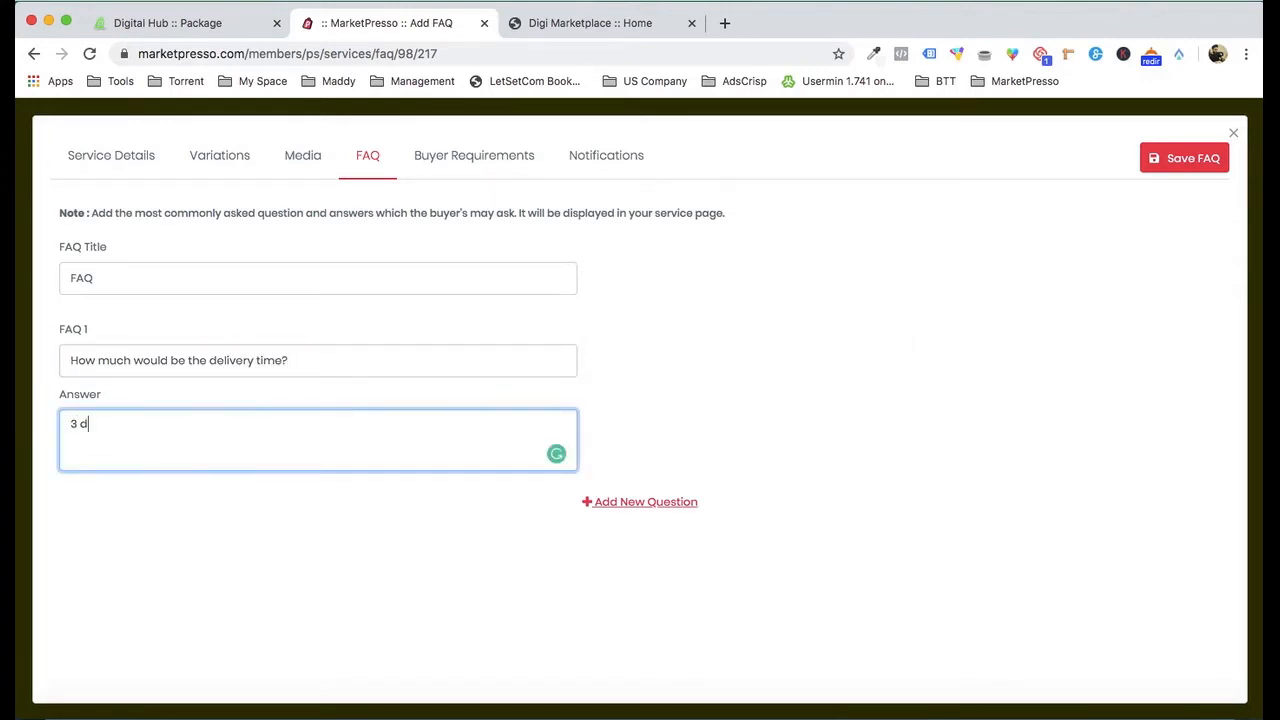
{"action": "left_click", "coordinate": [1173, 217]}
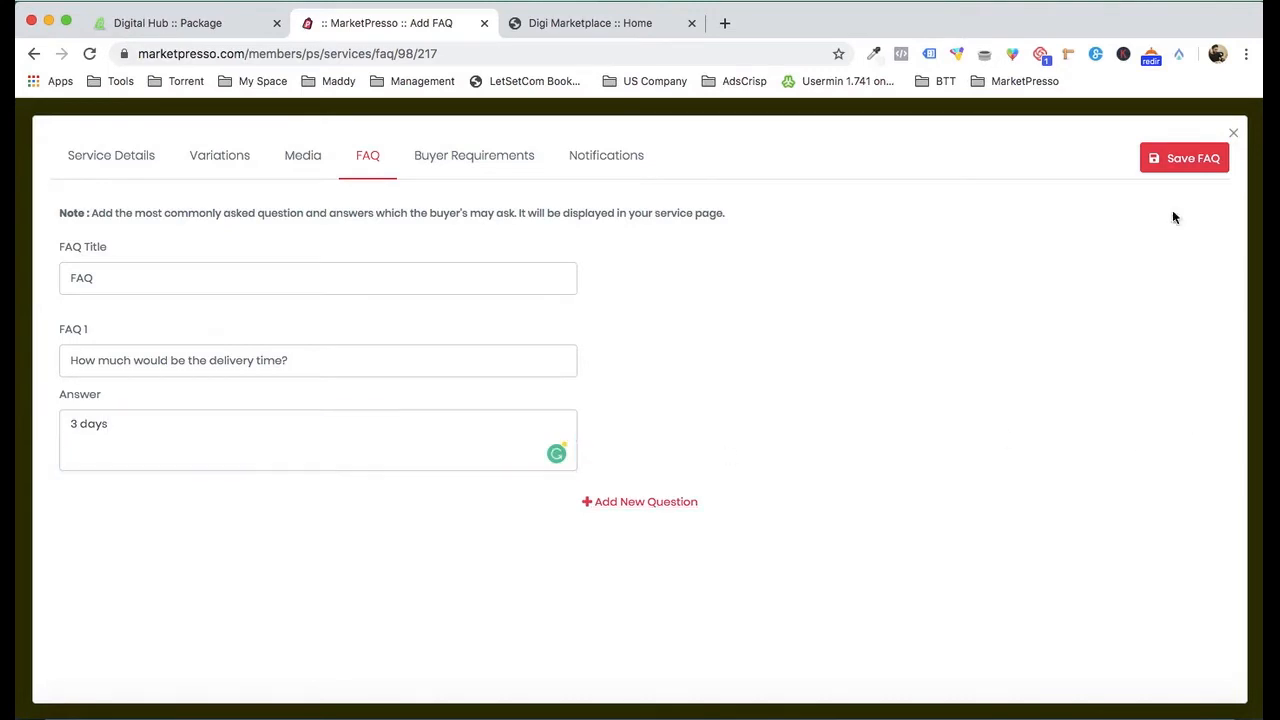
{"action": "left_click", "coordinate": [1183, 157]}
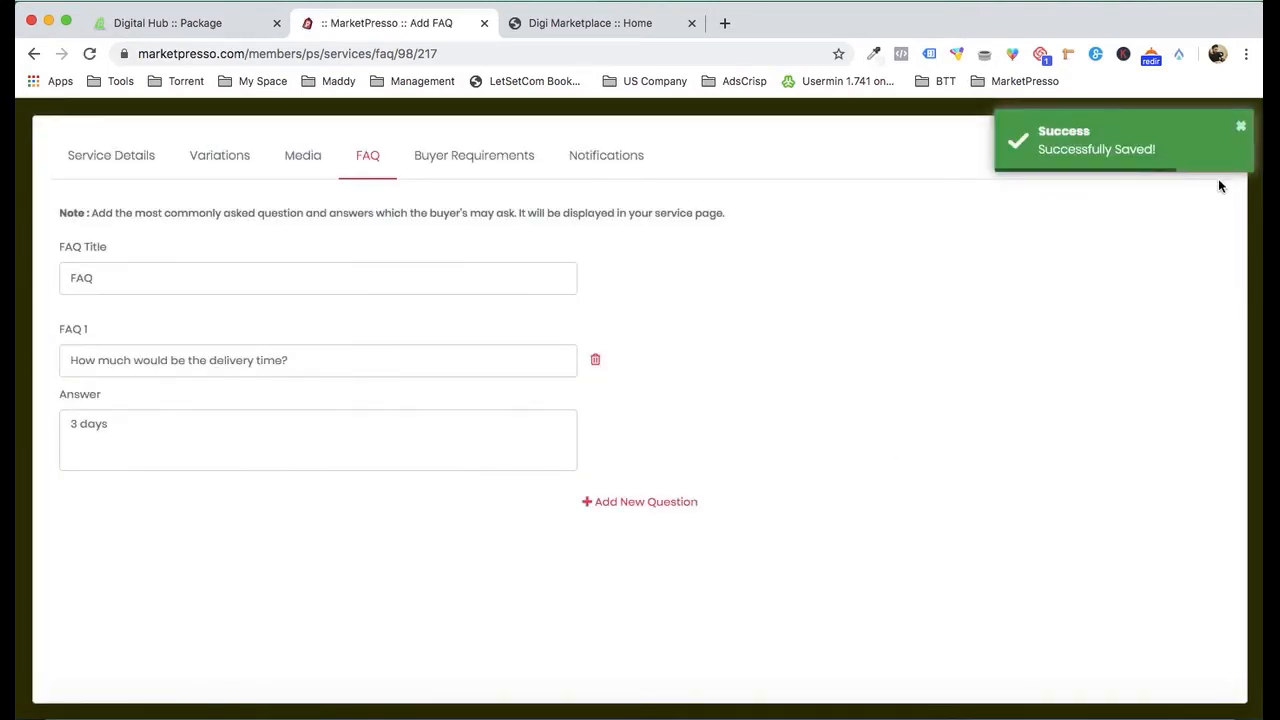
{"action": "left_click", "coordinate": [1239, 127]}
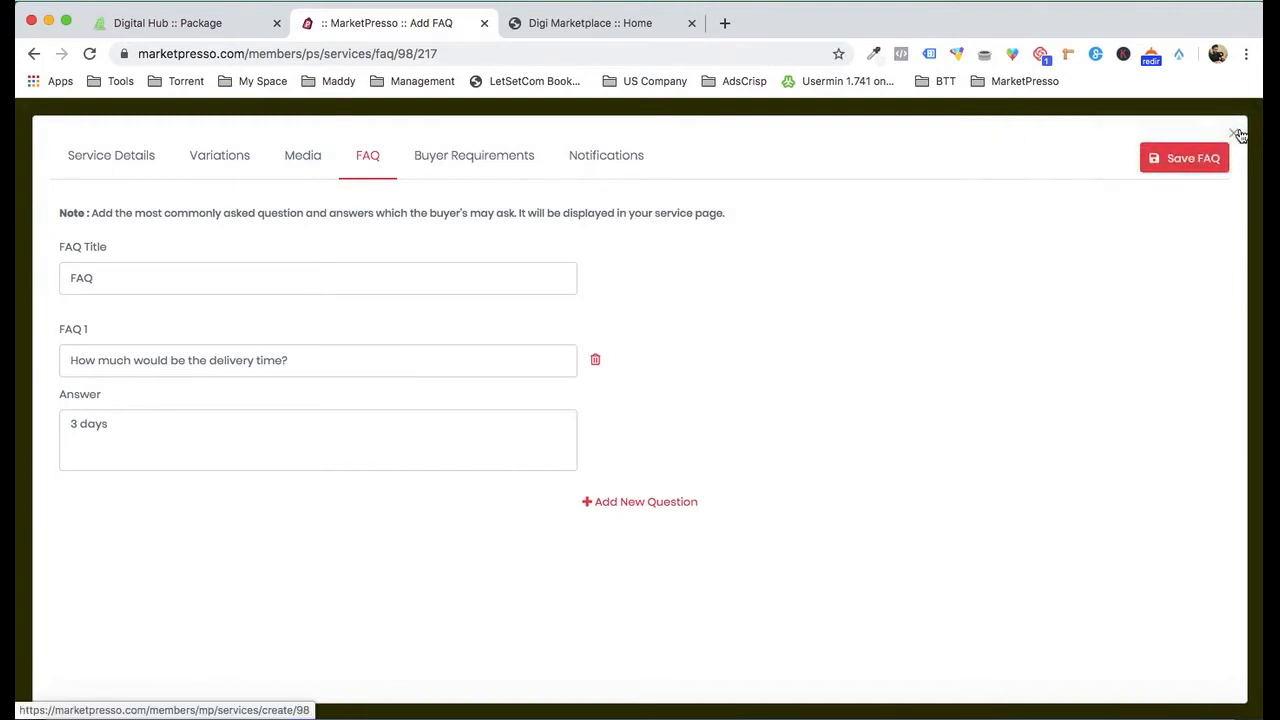
{"action": "left_click", "coordinate": [1237, 134]}
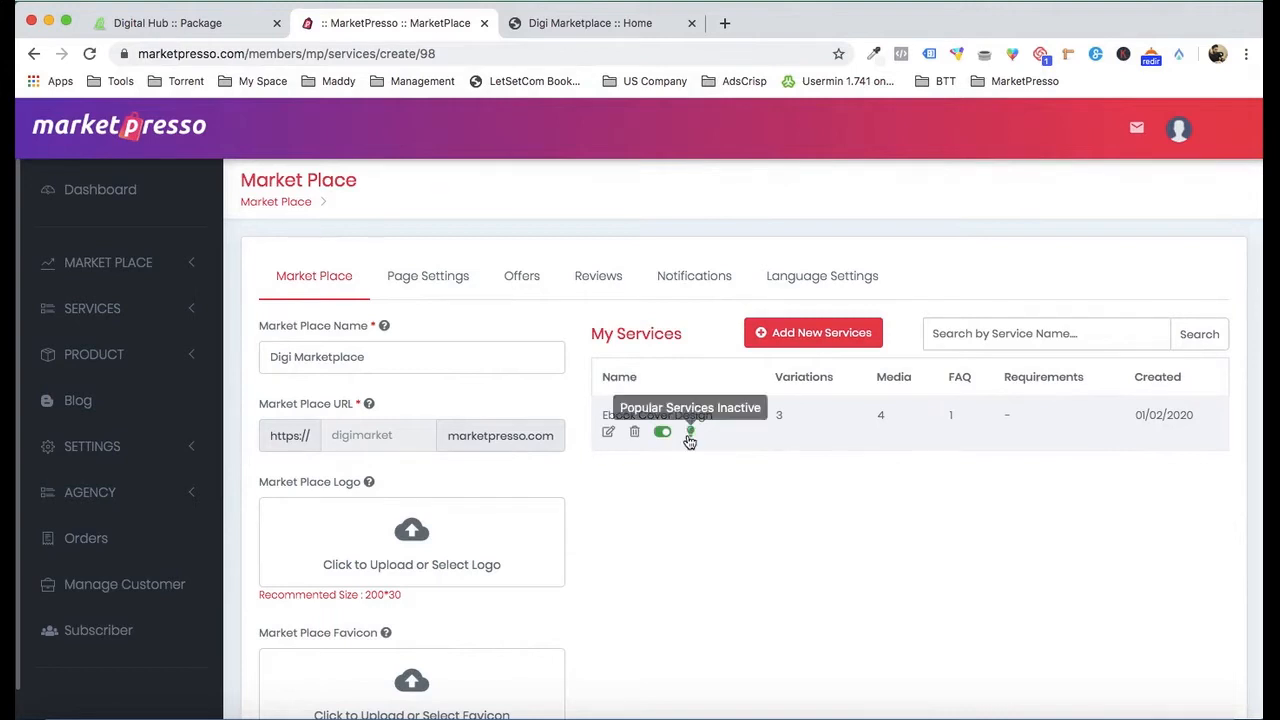
Step: Reload the Digi Marketplace storefront home page and activate Ebook Cover Design as a popular service in the marketplace's service list
{"action": "left_click", "coordinate": [618, 25]}
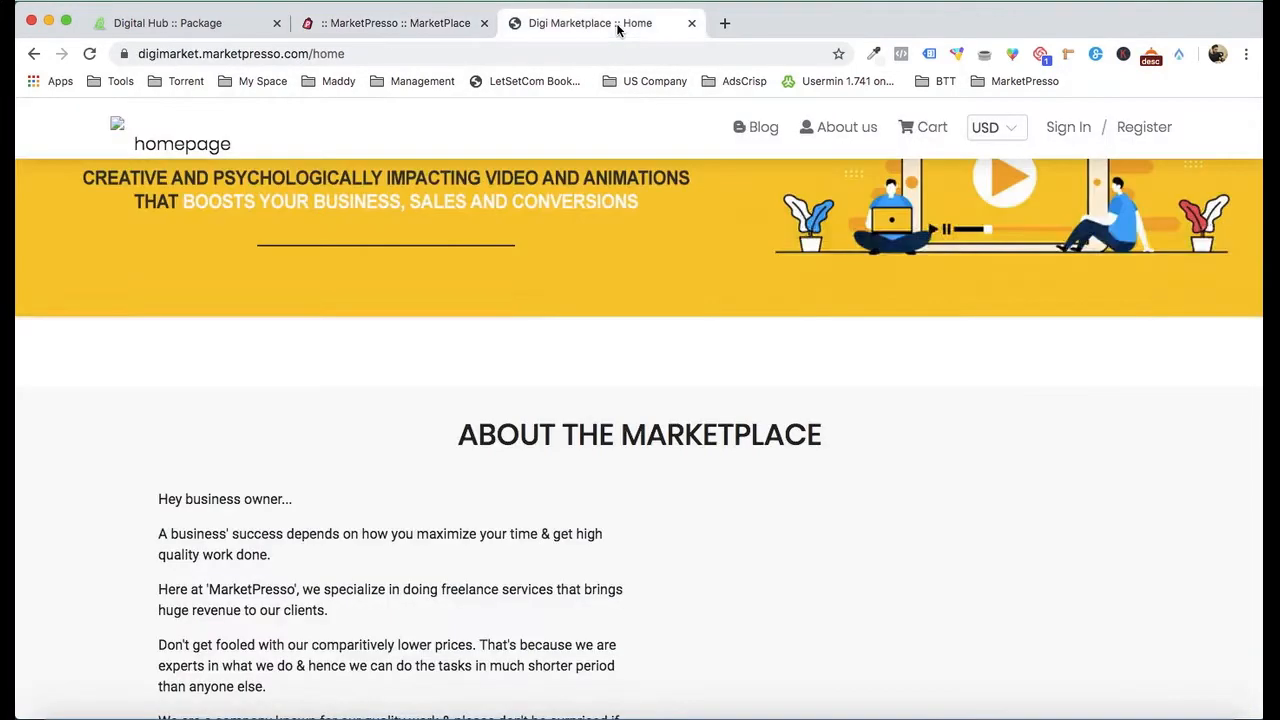
{"action": "key", "text": "super+r"}
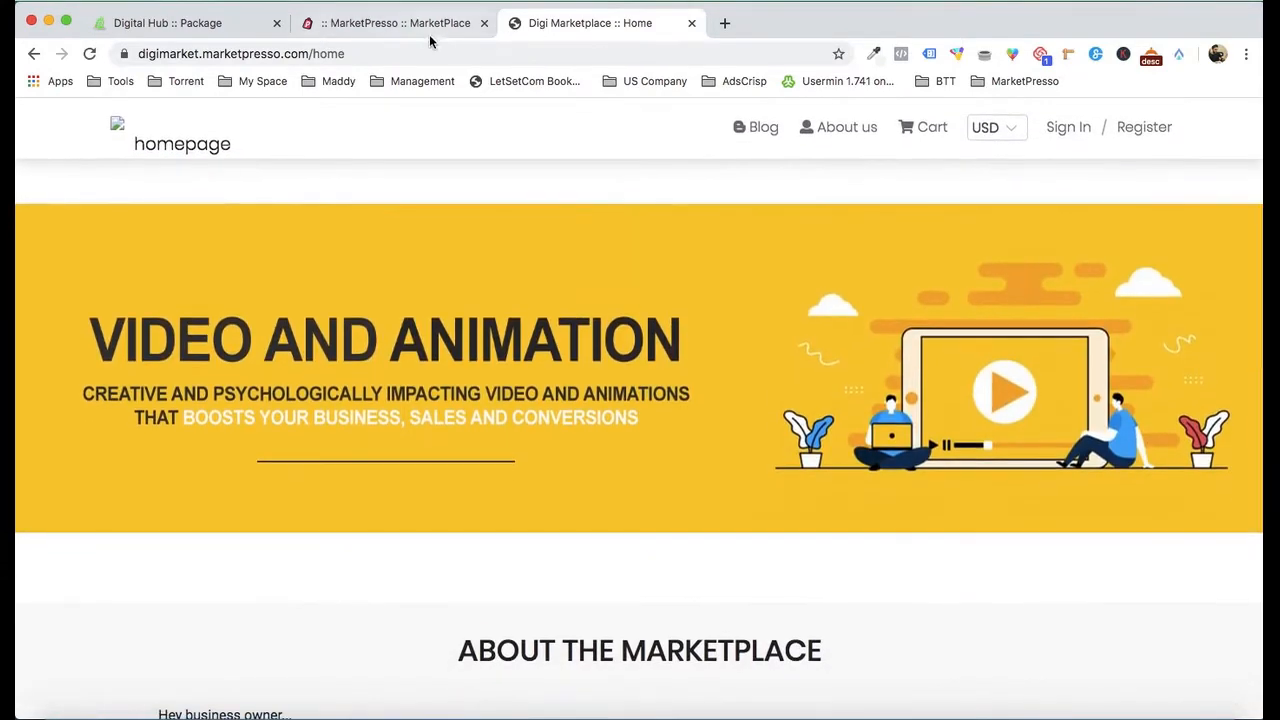
{"action": "left_click", "coordinate": [429, 30]}
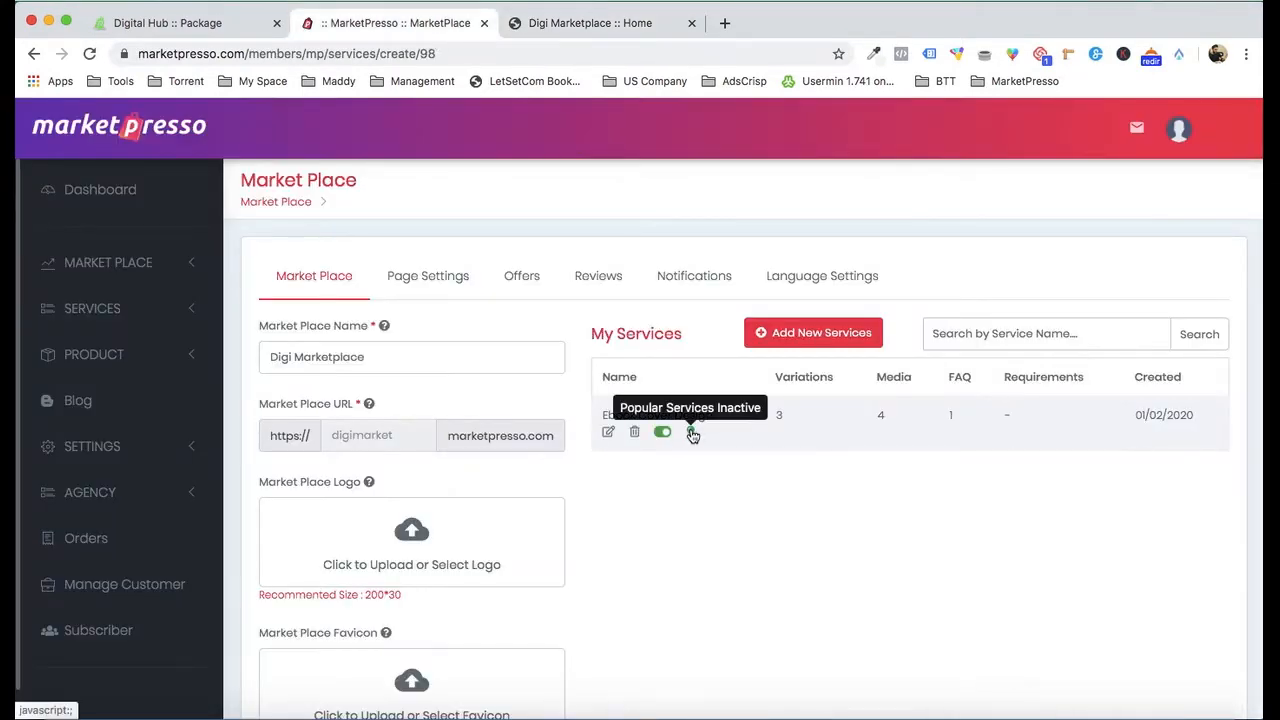
{"action": "left_click", "coordinate": [690, 433]}
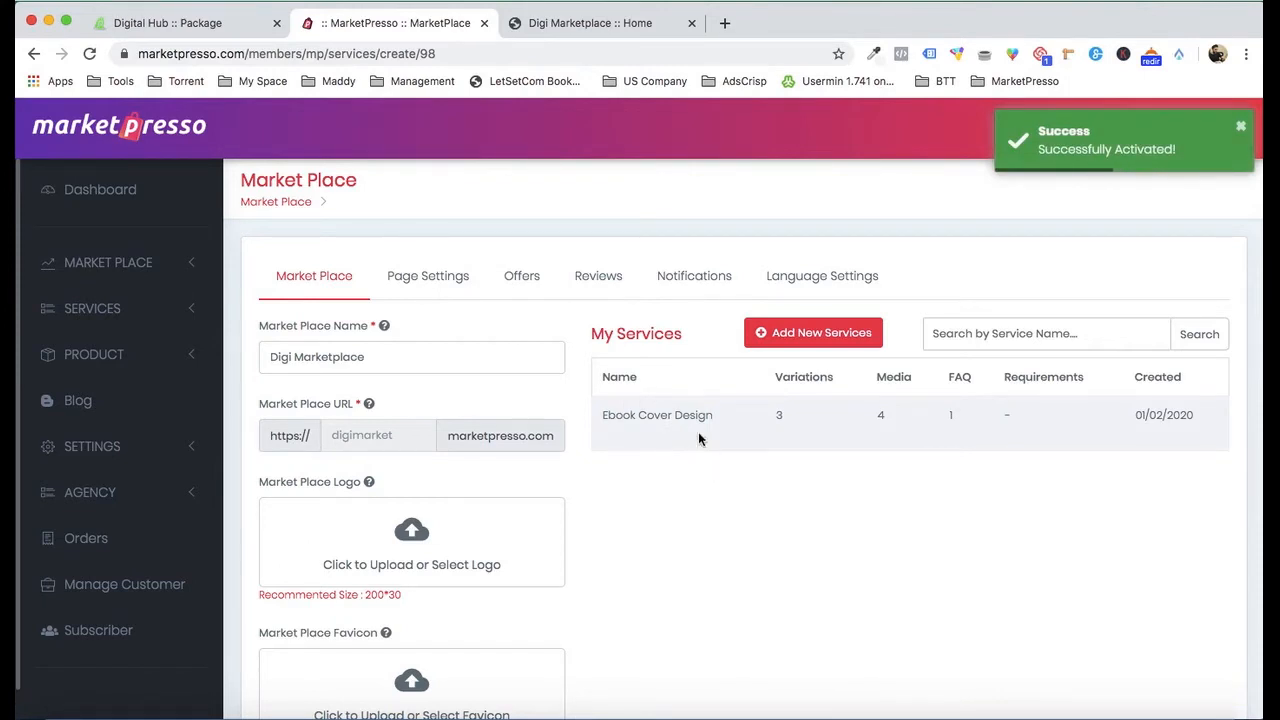
Step: Check how the Ebook Cover Design service appears under Popular Services on the storefront home page
{"action": "left_click", "coordinate": [604, 28]}
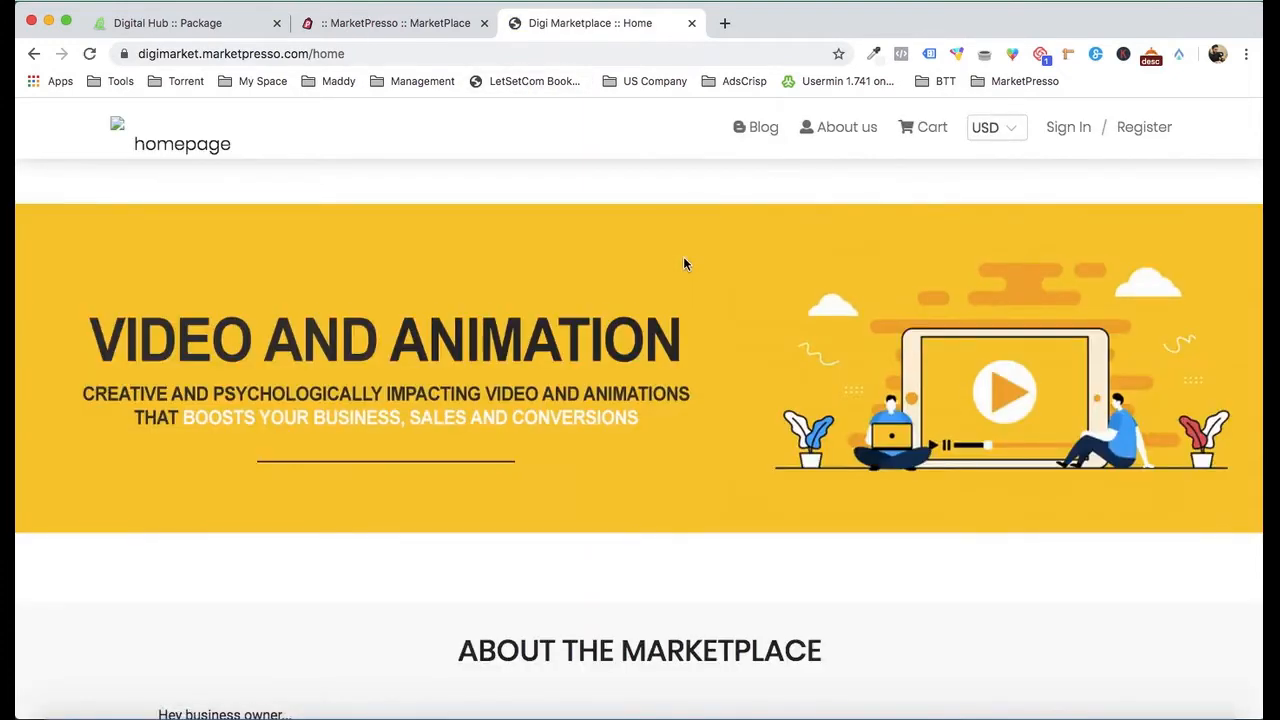
{"action": "scroll", "coordinate": [683, 264], "scroll_direction": "down", "scroll_amount": 3}
{"action": "scroll", "coordinate": [683, 264], "scroll_direction": "down", "scroll_amount": 10}
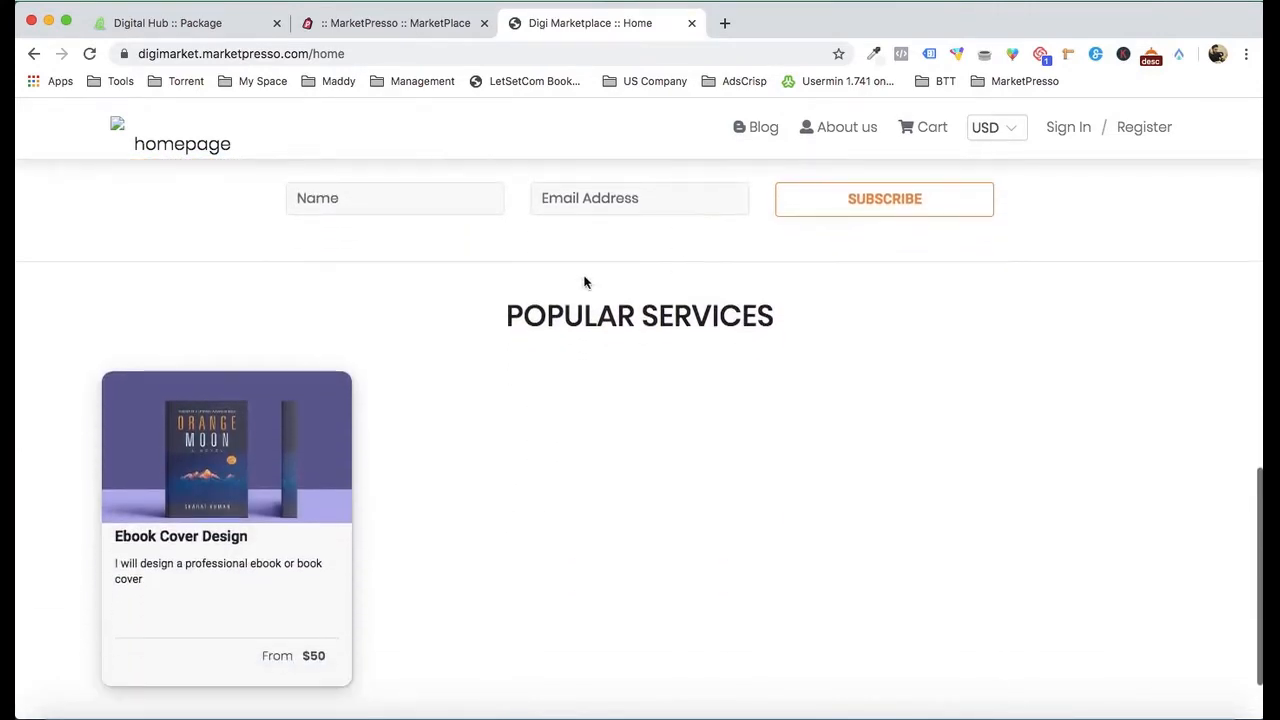
{"action": "scroll", "coordinate": [240, 521], "scroll_direction": "down", "scroll_amount": 2}
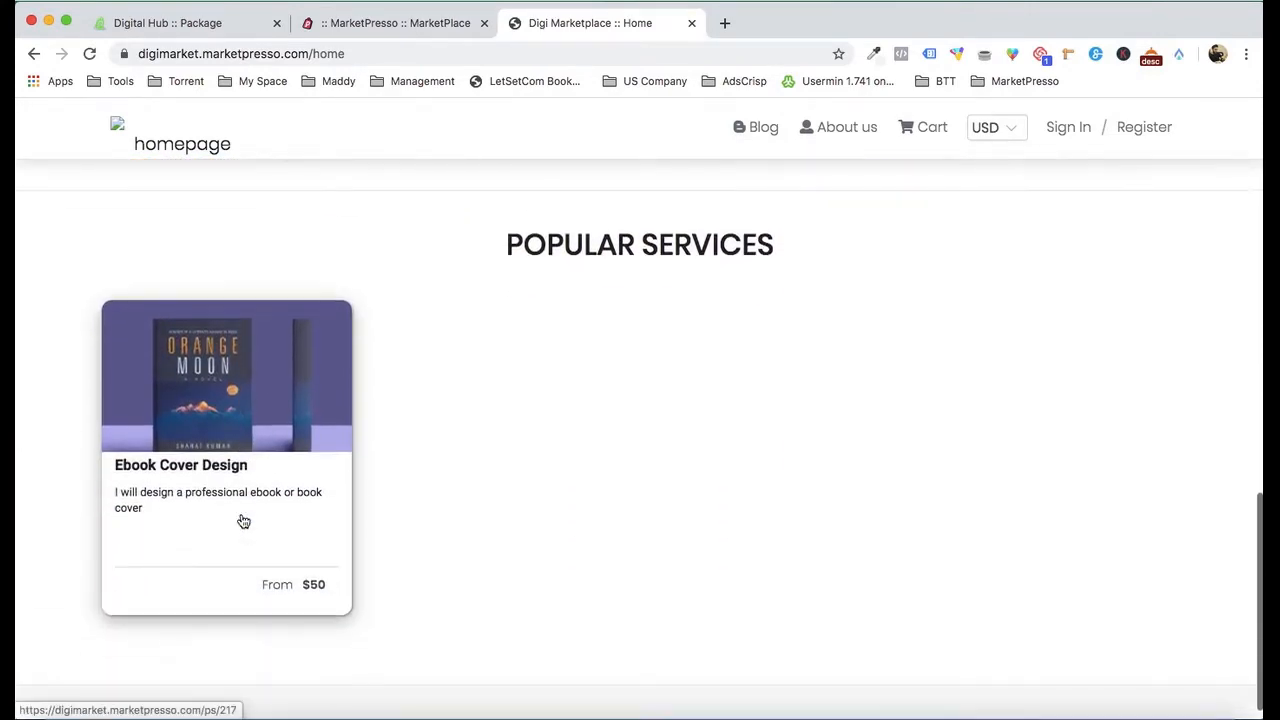
{"action": "scroll", "coordinate": [491, 509], "scroll_direction": "up", "scroll_amount": 2}
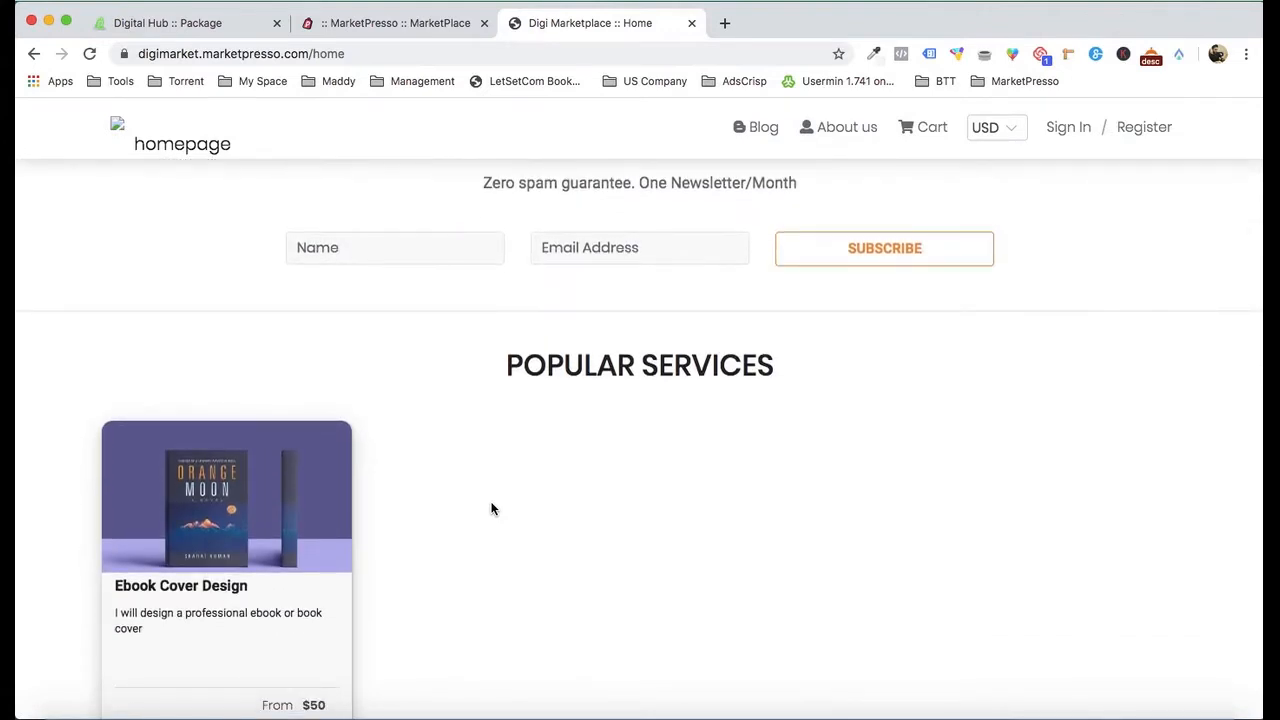
{"action": "scroll", "coordinate": [491, 509], "scroll_direction": "down", "scroll_amount": 3}
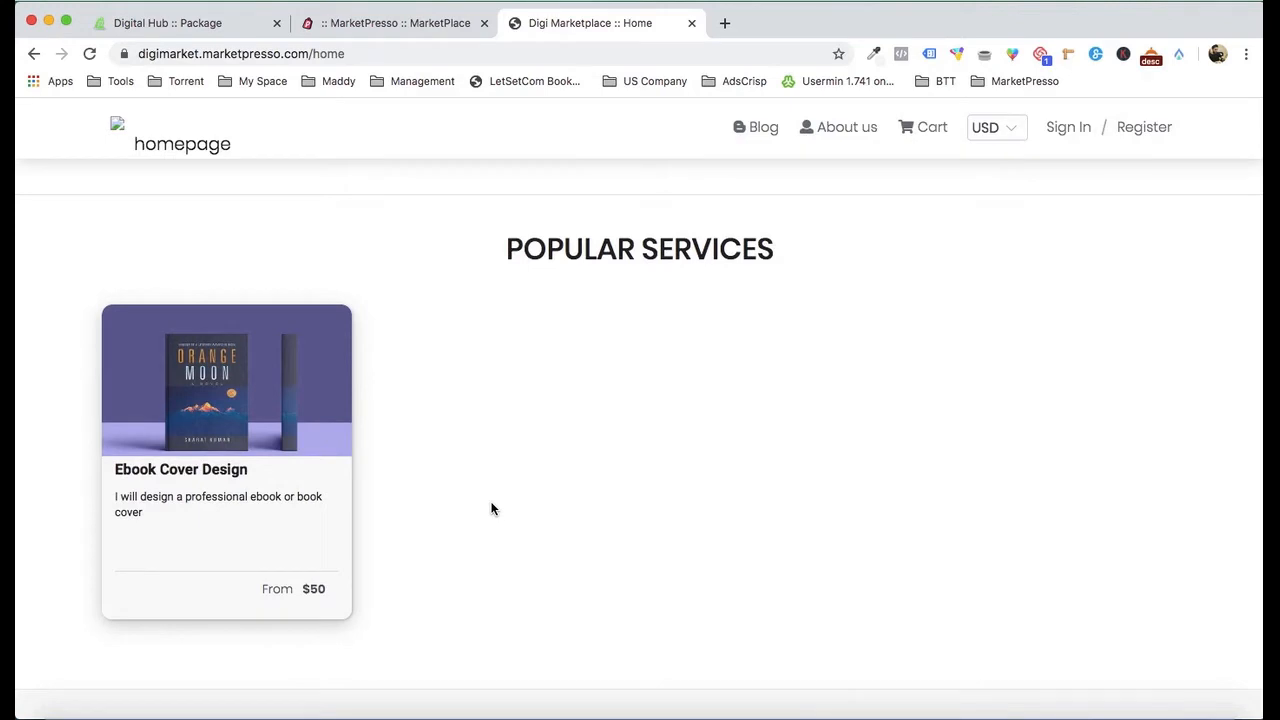
Step: Examine the Popular Services section of the Digital Hub store's home page, including its ribbons, ratings and prices, and return to Digi Marketplace
{"action": "scroll", "coordinate": [491, 509], "scroll_direction": "down", "scroll_amount": 1}
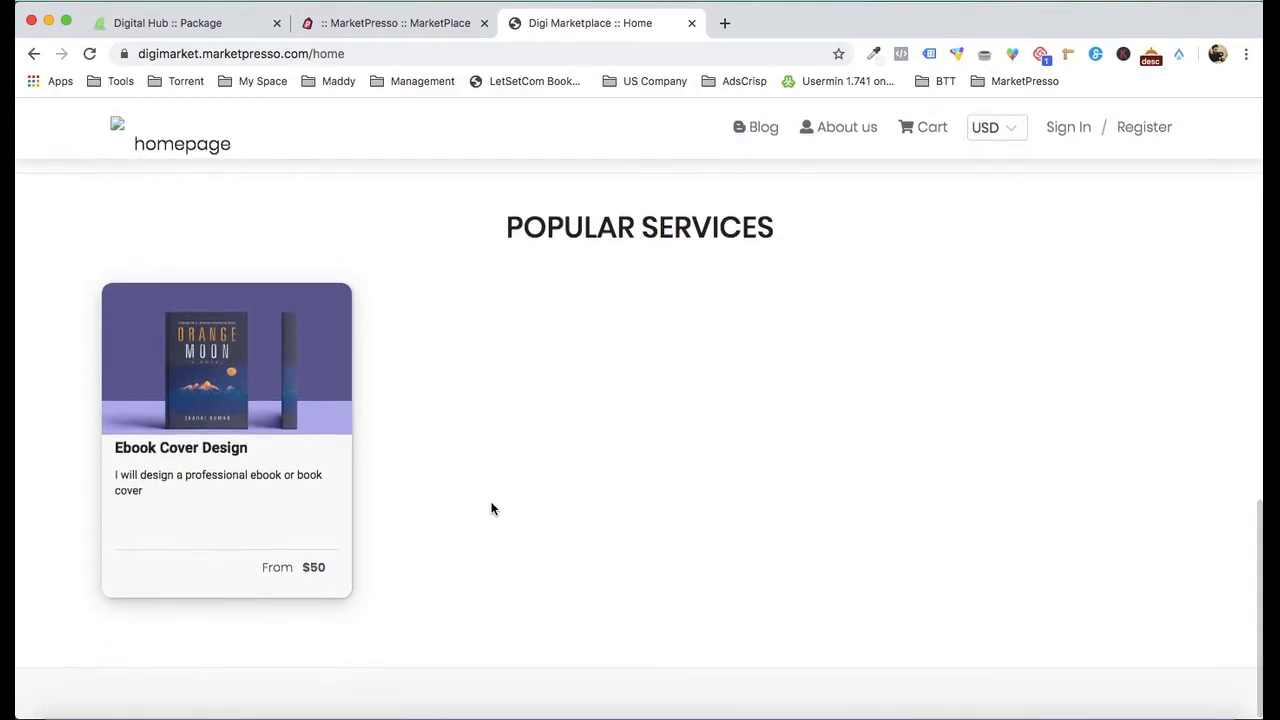
{"action": "left_click", "coordinate": [206, 24]}
{"action": "left_click", "coordinate": [128, 131]}
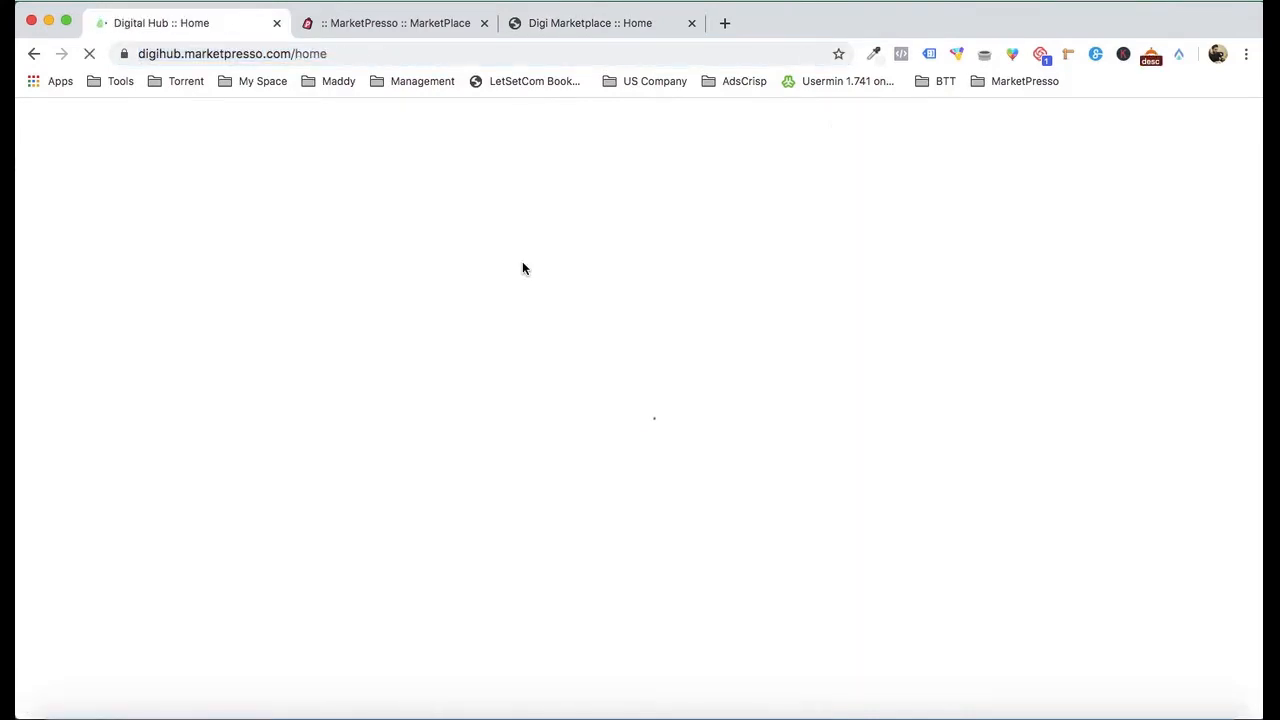
{"action": "scroll", "coordinate": [549, 348], "scroll_direction": "down", "scroll_amount": 6}
{"action": "scroll", "coordinate": [549, 348], "scroll_direction": "down", "scroll_amount": 10}
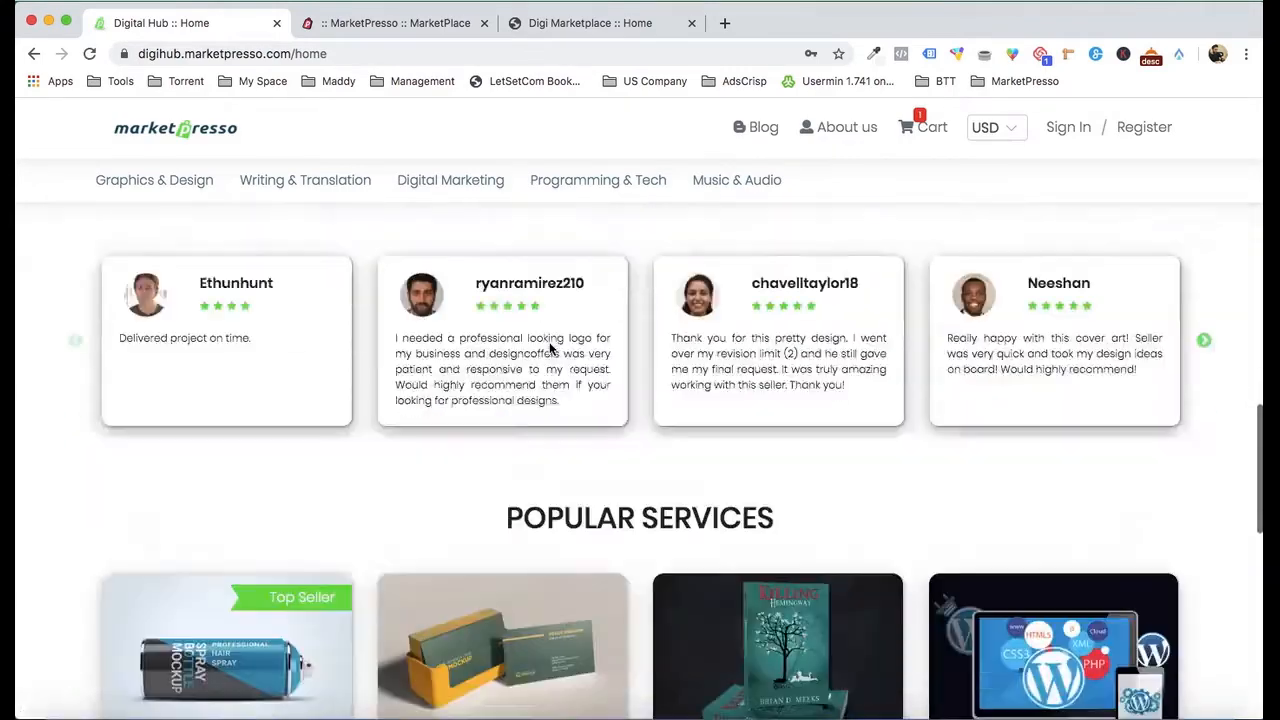
{"action": "scroll", "coordinate": [914, 571], "scroll_direction": "down", "scroll_amount": 3}
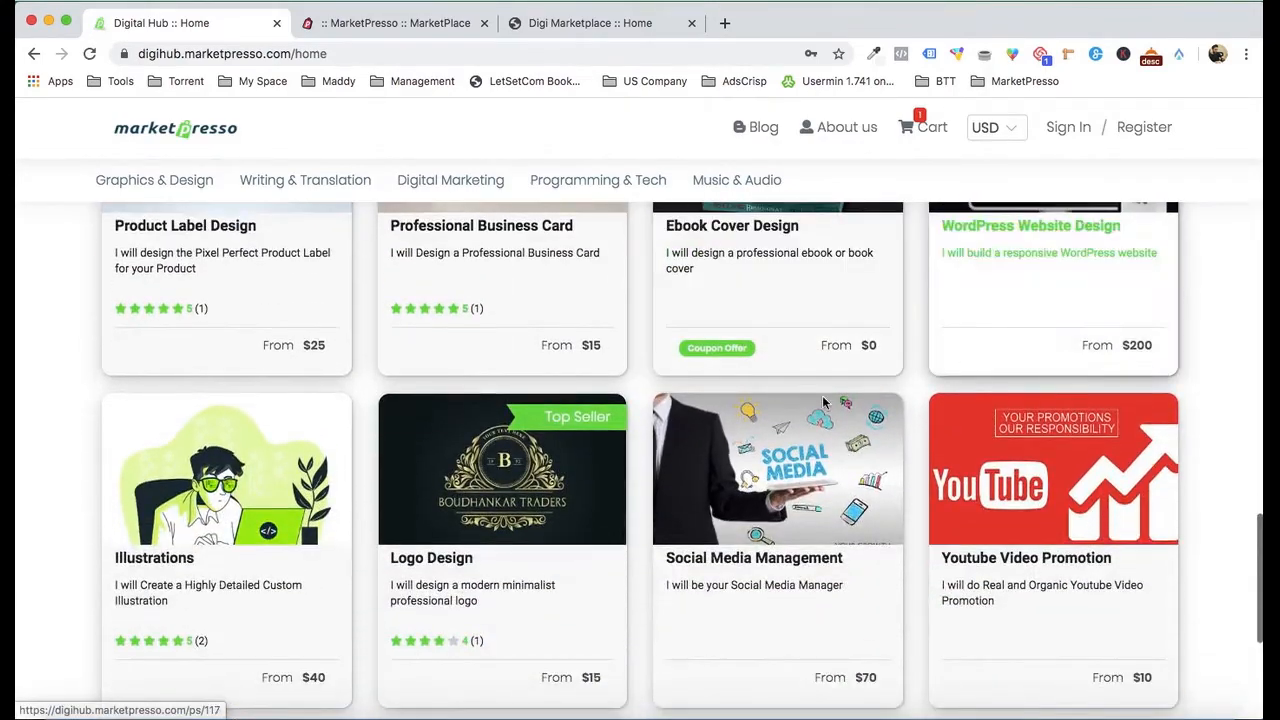
{"action": "scroll", "coordinate": [914, 574], "scroll_direction": "down", "scroll_amount": 3}
{"action": "scroll", "coordinate": [913, 575], "scroll_direction": "up", "scroll_amount": 6}
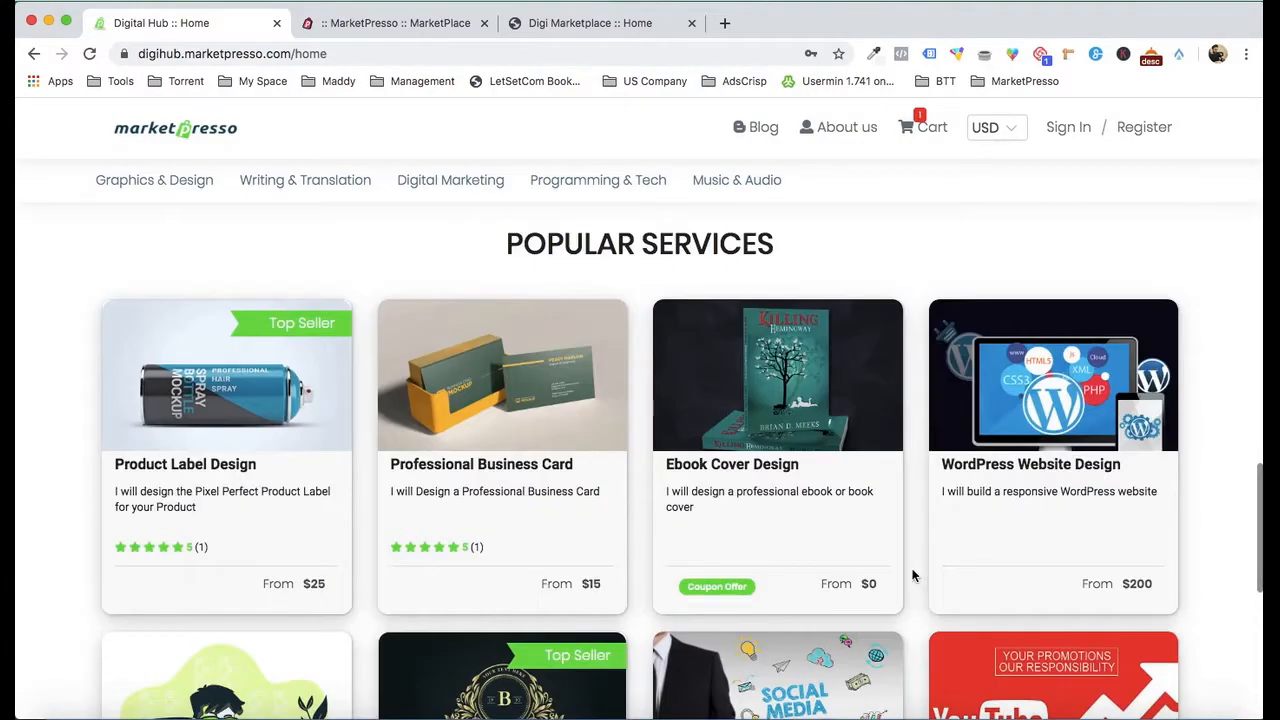
{"action": "scroll", "coordinate": [663, 491], "scroll_direction": "down", "scroll_amount": 2}
{"action": "scroll", "coordinate": [662, 491], "scroll_direction": "up", "scroll_amount": 2}
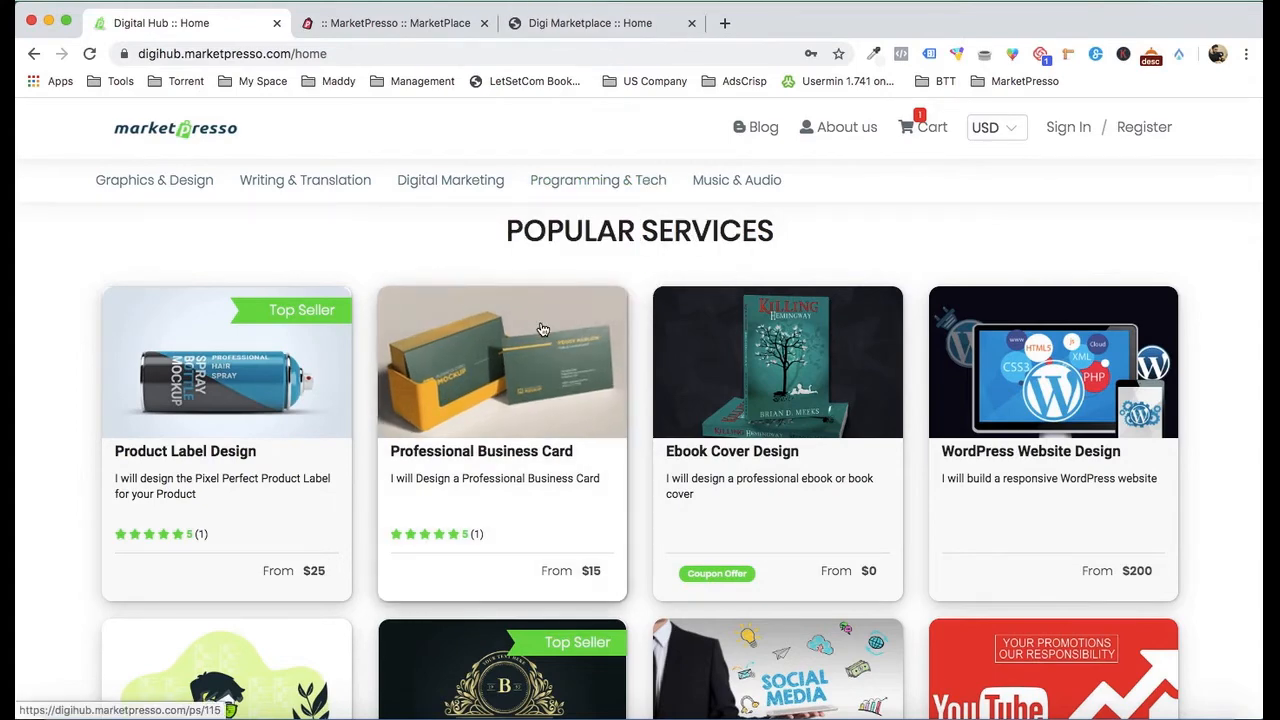
{"action": "left_click", "coordinate": [600, 25]}
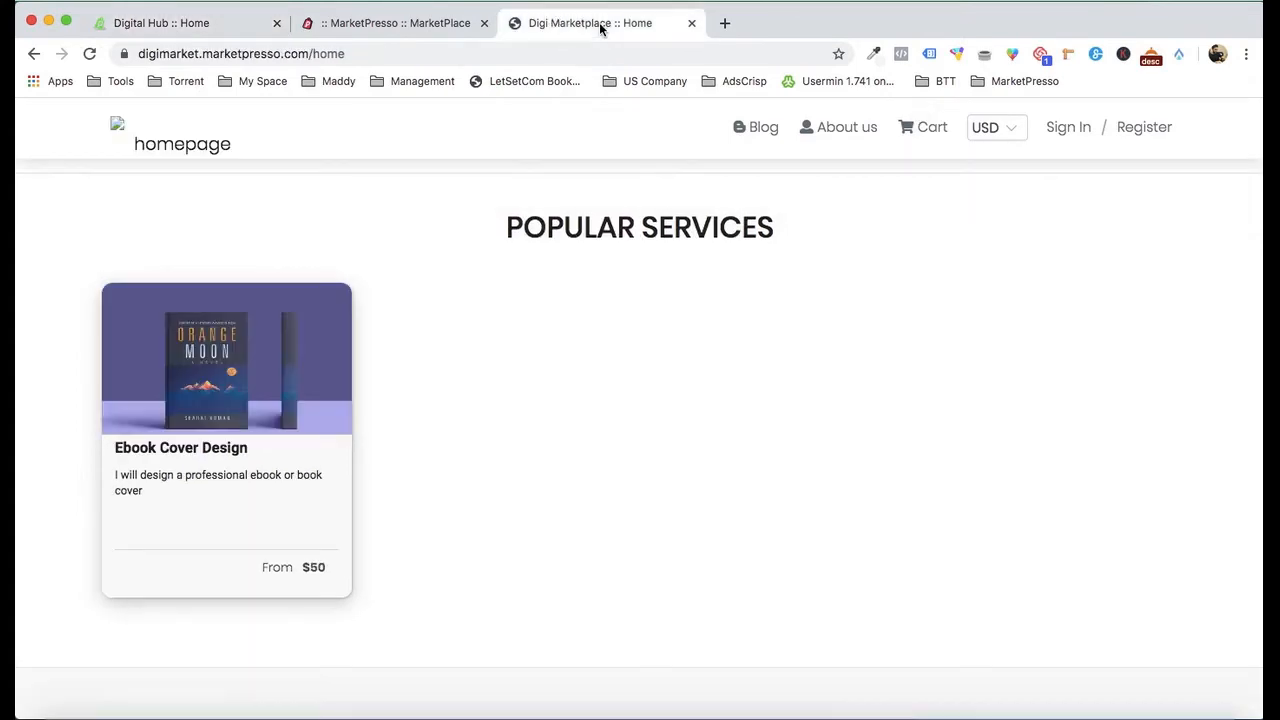
Step: Edit the Ebook Cover Design service in MarketPresso, set its ribbon text to "Top Seller" and save the service
{"action": "left_click", "coordinate": [405, 24]}
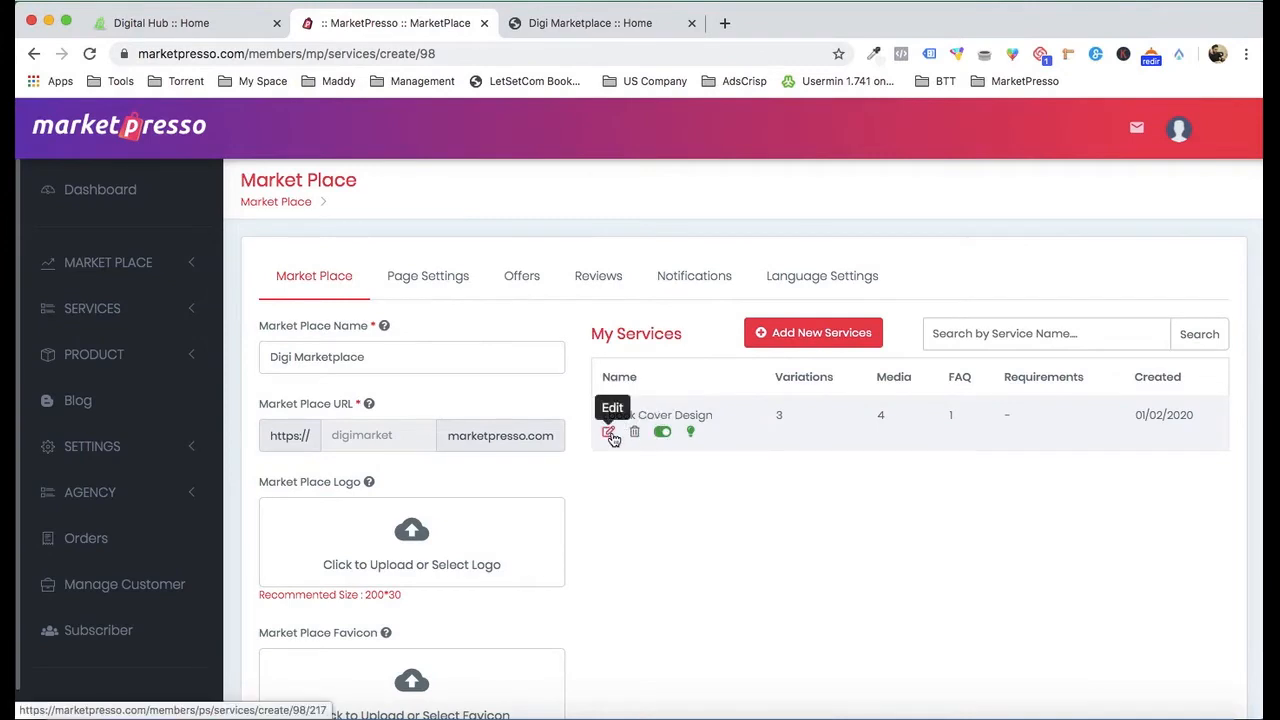
{"action": "left_click", "coordinate": [611, 436]}
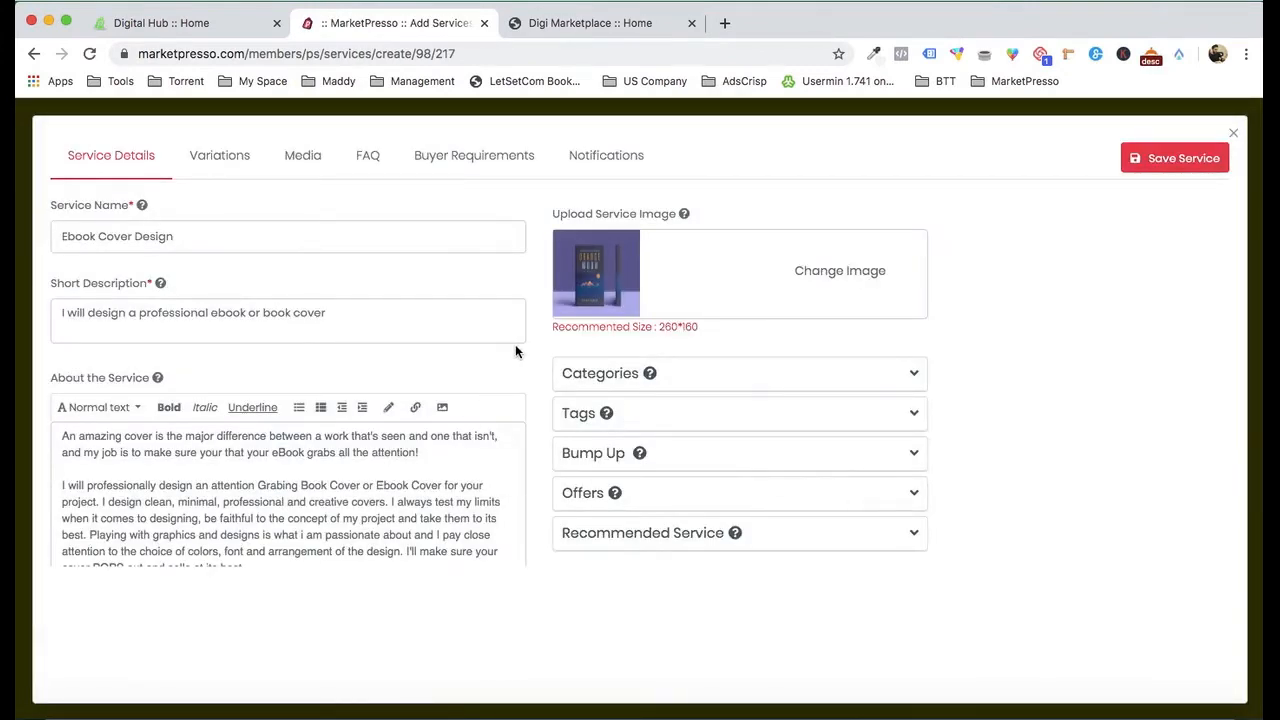
{"action": "scroll", "coordinate": [515, 344], "scroll_direction": "down", "scroll_amount": 5}
{"action": "left_click", "coordinate": [174, 396]}
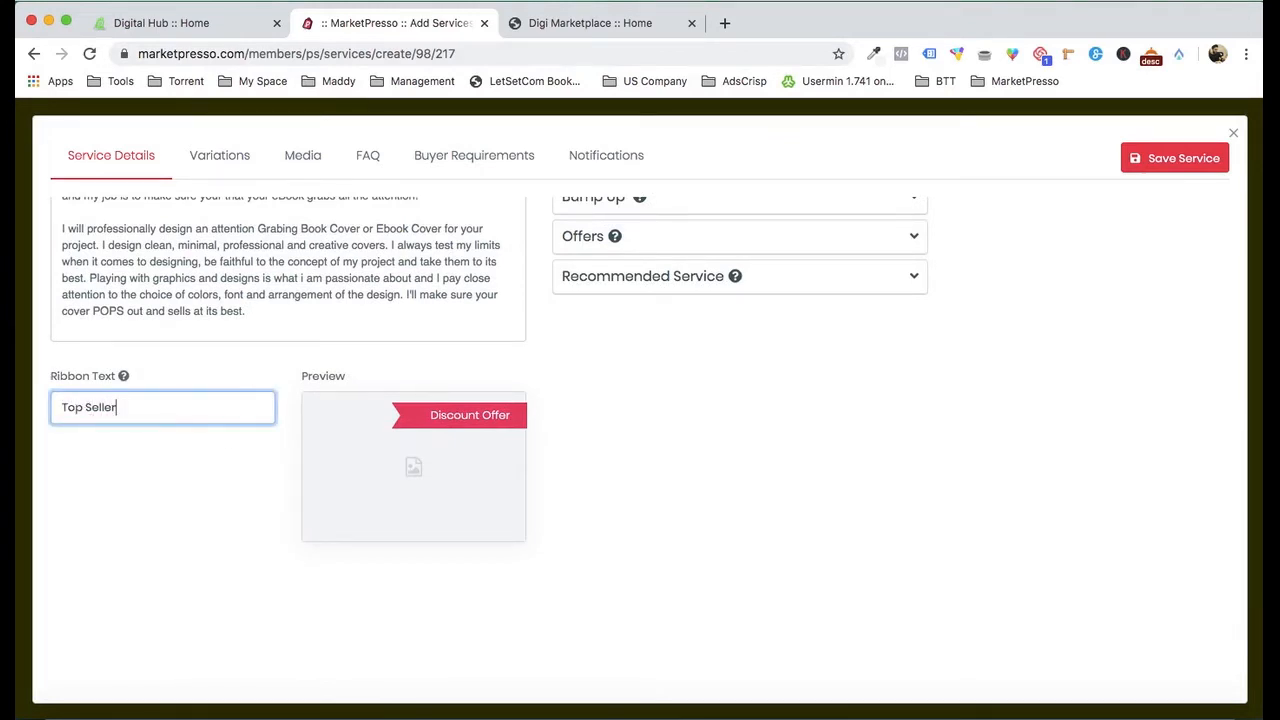
{"action": "left_click", "coordinate": [711, 467]}
{"action": "left_click", "coordinate": [1180, 160]}
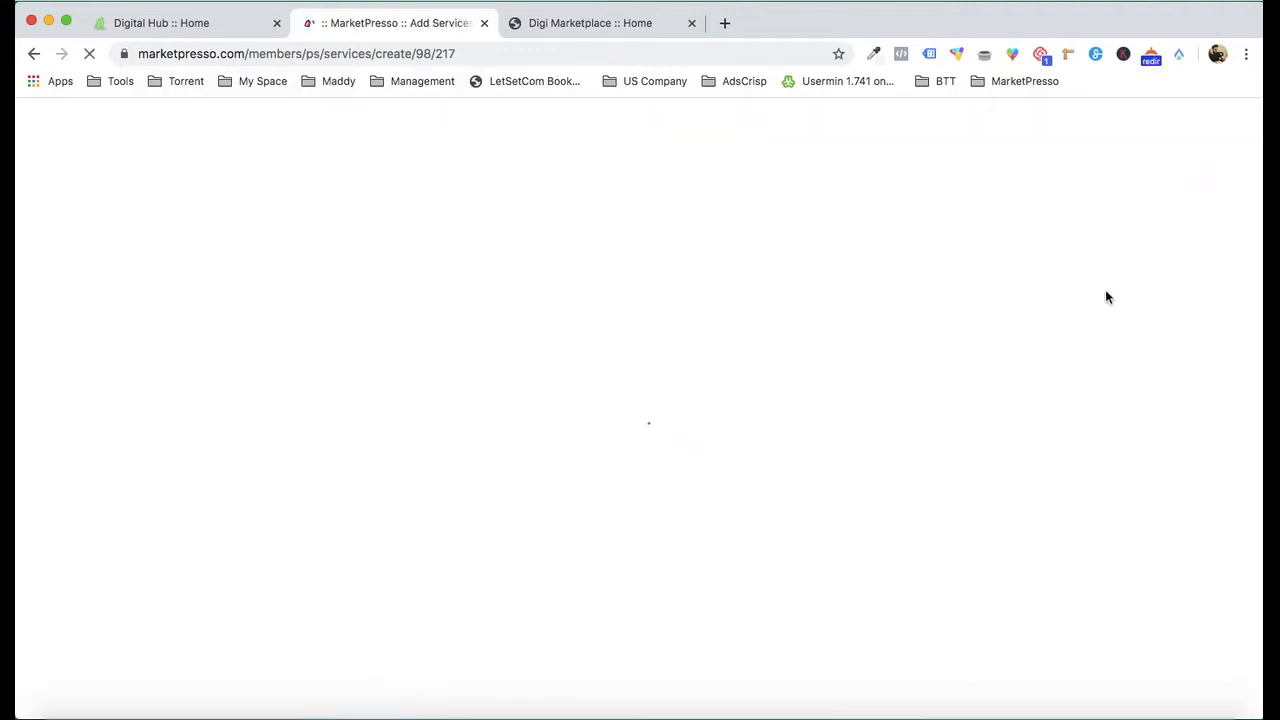
Step: Reload the Digi Marketplace storefront and check the ribbon on the Ebook Cover Design card and the rest of the home page
{"action": "left_click", "coordinate": [593, 22]}
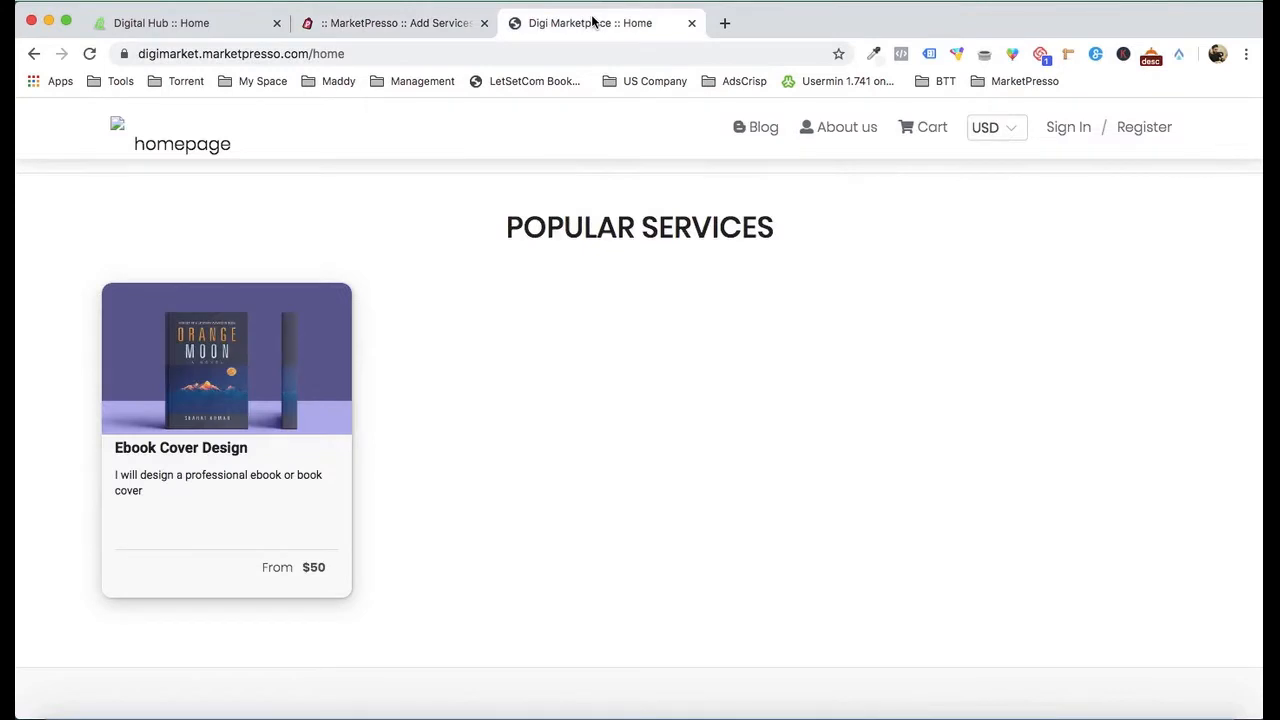
{"action": "key", "text": "super+r"}
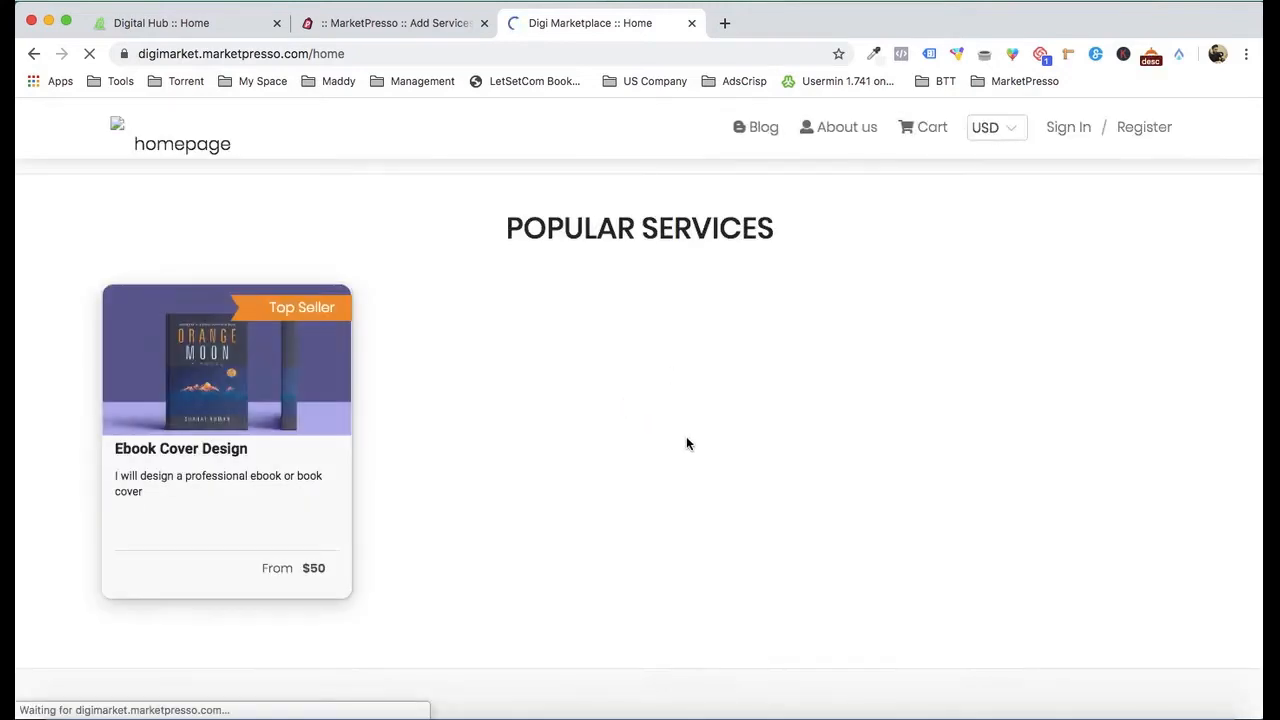
{"action": "scroll", "coordinate": [538, 342], "scroll_direction": "up", "scroll_amount": 4}
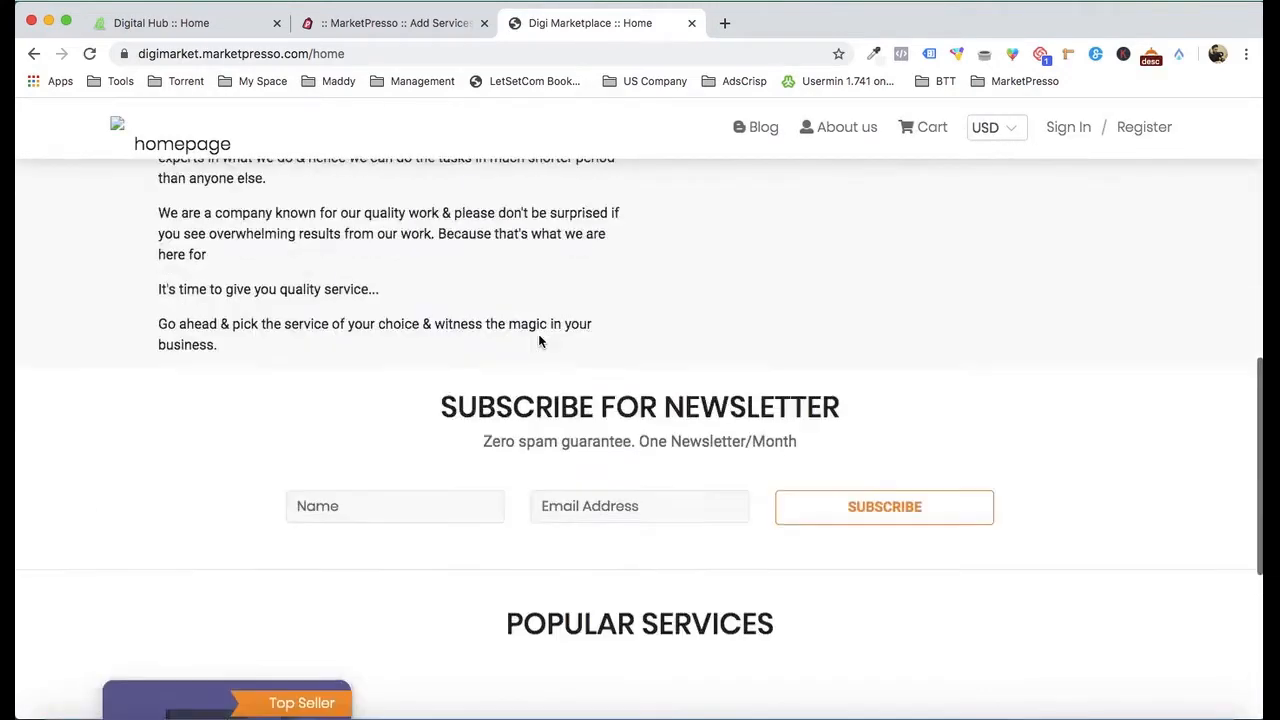
{"action": "scroll", "coordinate": [340, 449], "scroll_direction": "down", "scroll_amount": 2}
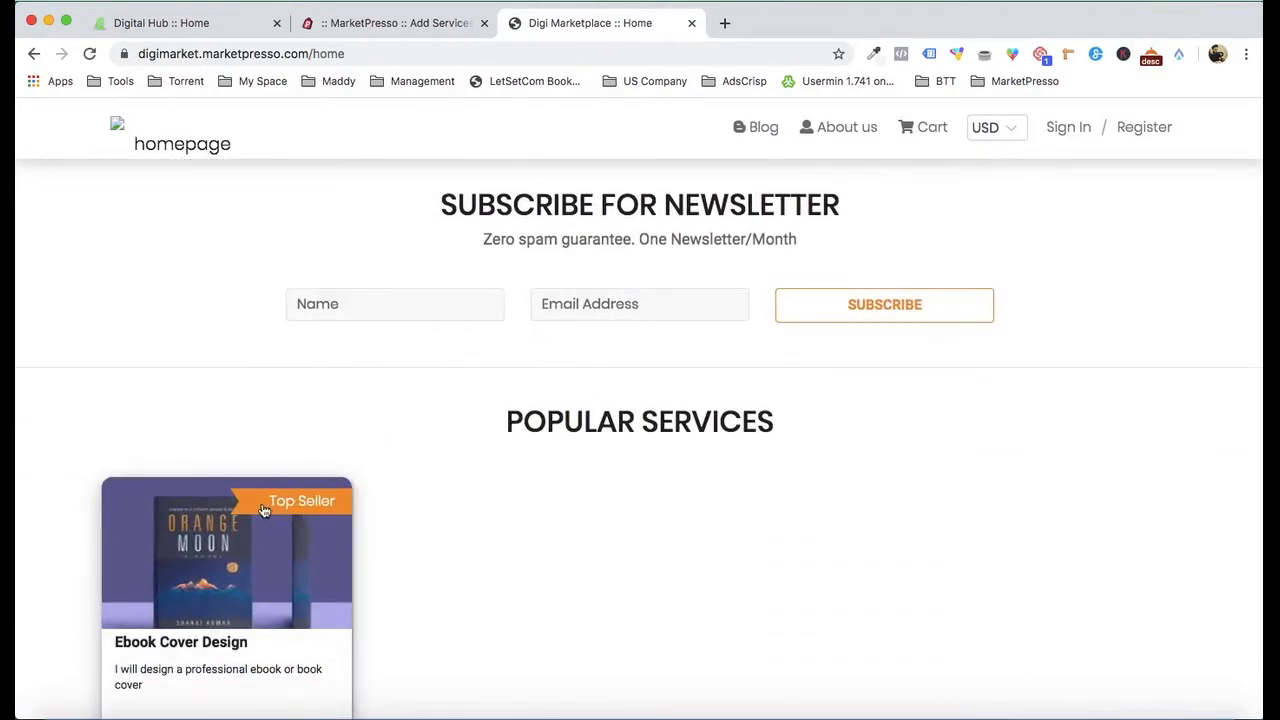
{"action": "scroll", "coordinate": [428, 490], "scroll_direction": "up", "scroll_amount": 10}
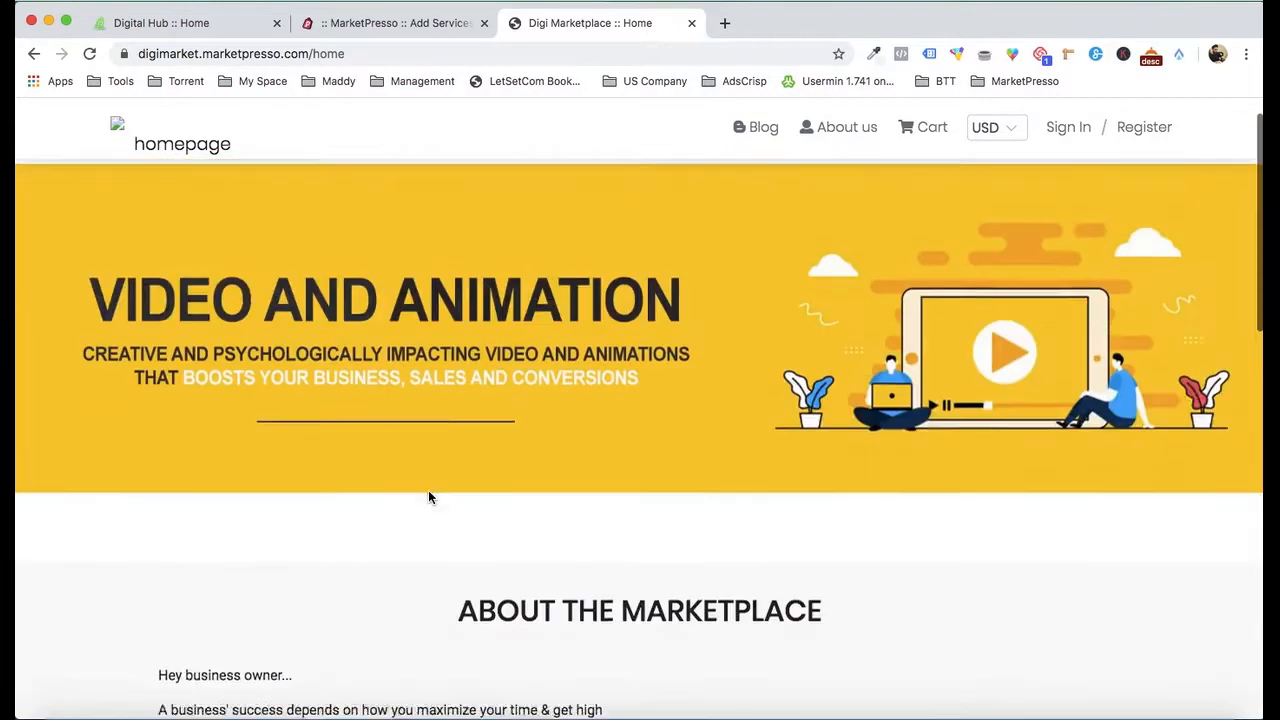
Step: Close the service editor and open the marketplace's category settings, consulting the Digital Hub store's category navigation as an example
{"action": "left_click", "coordinate": [390, 24]}
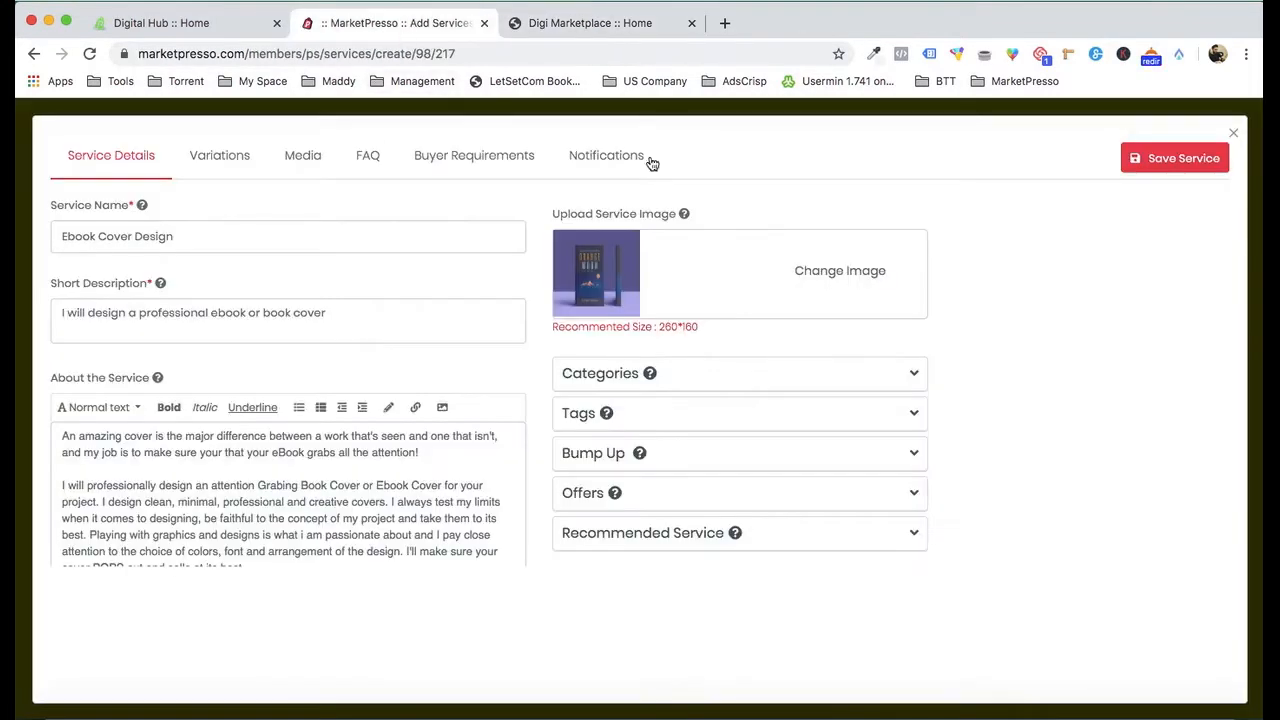
{"action": "left_click", "coordinate": [1233, 133]}
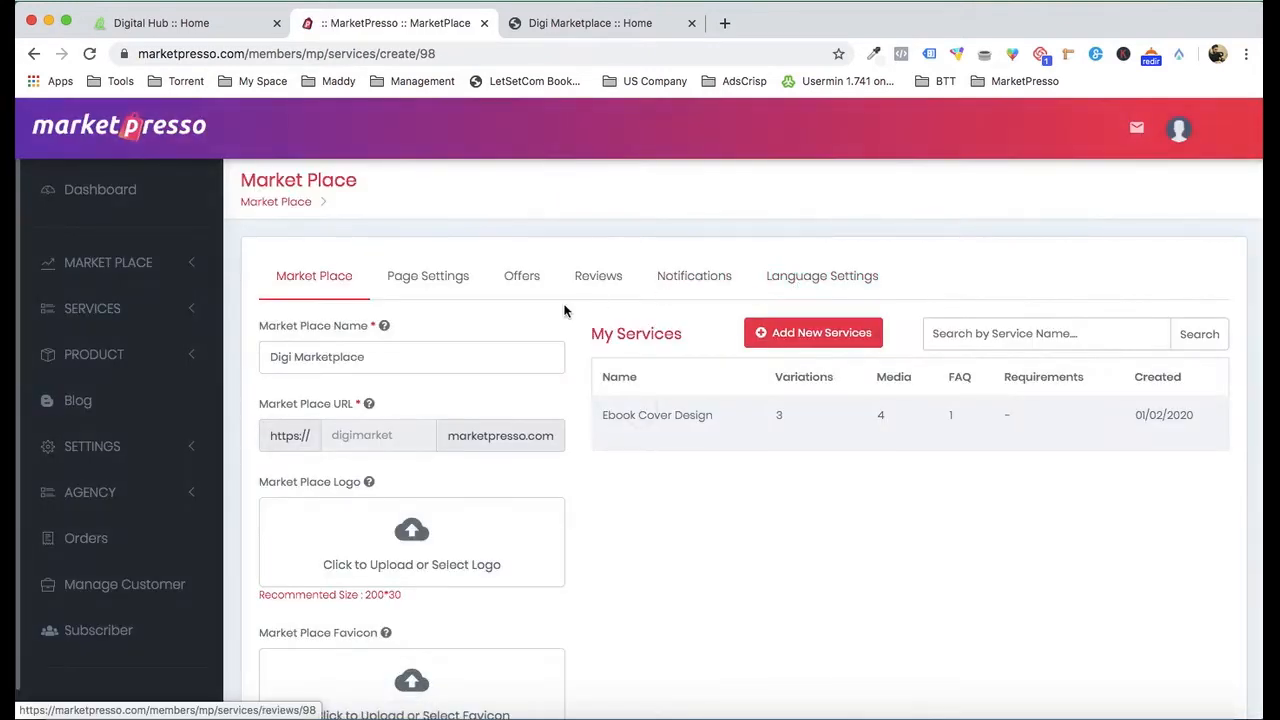
{"action": "left_click", "coordinate": [412, 282]}
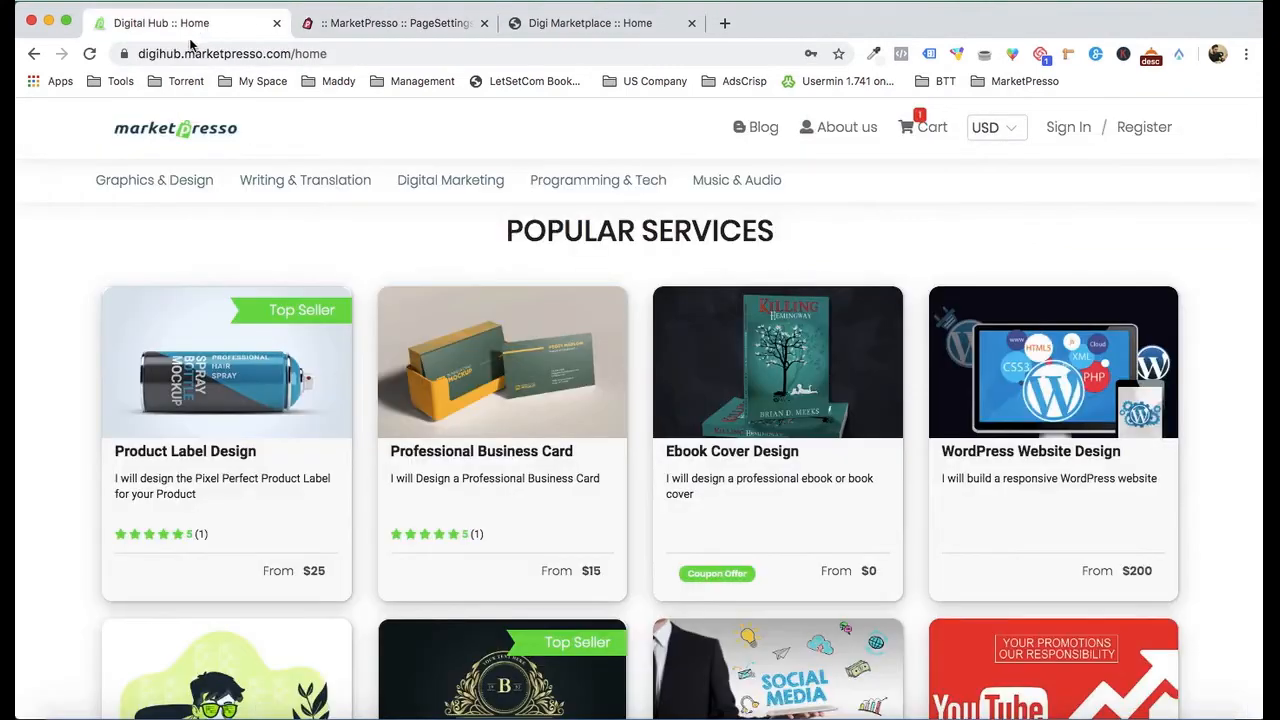
{"action": "mouse_move", "coordinate": [288, 183]}
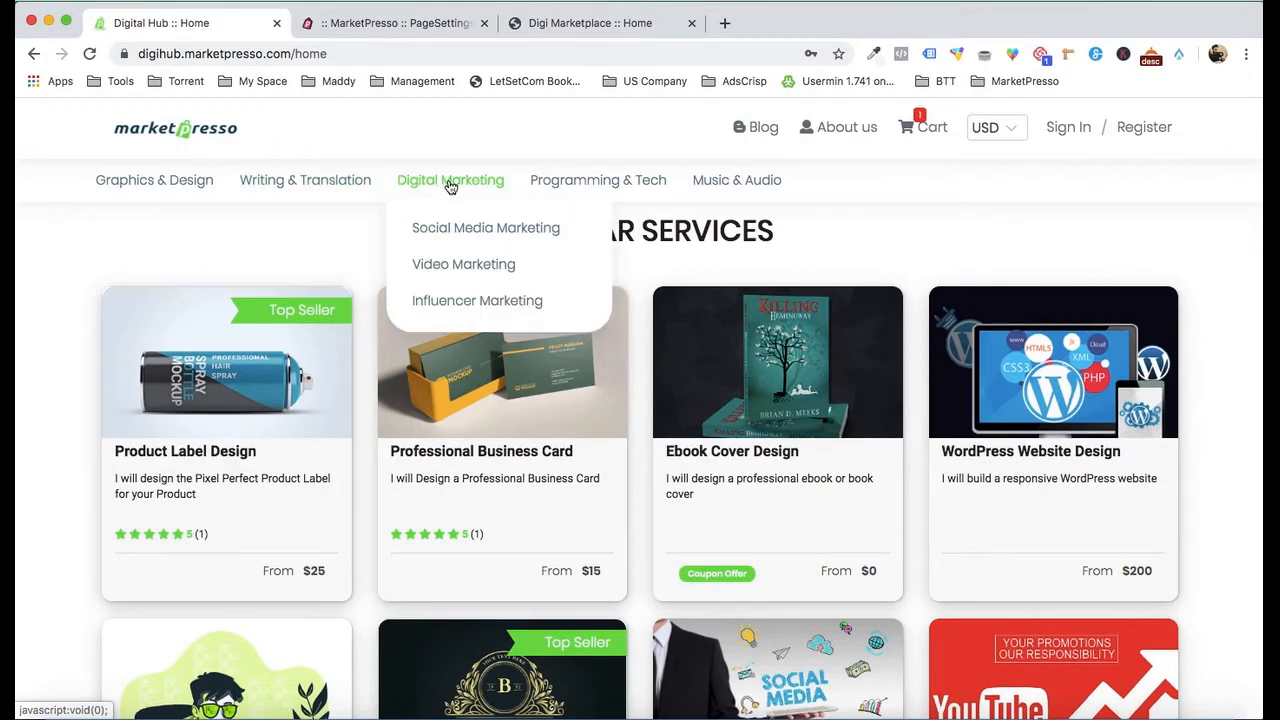
{"action": "left_click", "coordinate": [398, 29]}
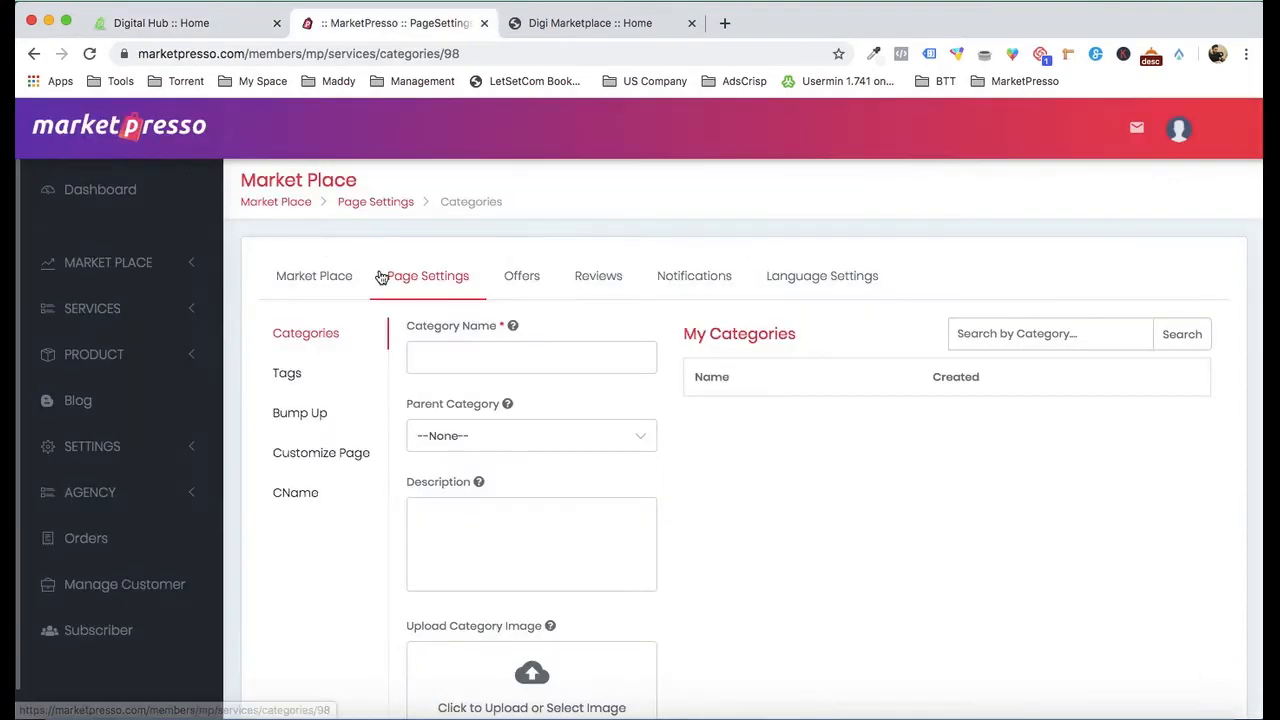
Step: Name the new category "eBook Creation" and describe it as "I will create Professional eBooks for you."
{"action": "left_click", "coordinate": [455, 347]}
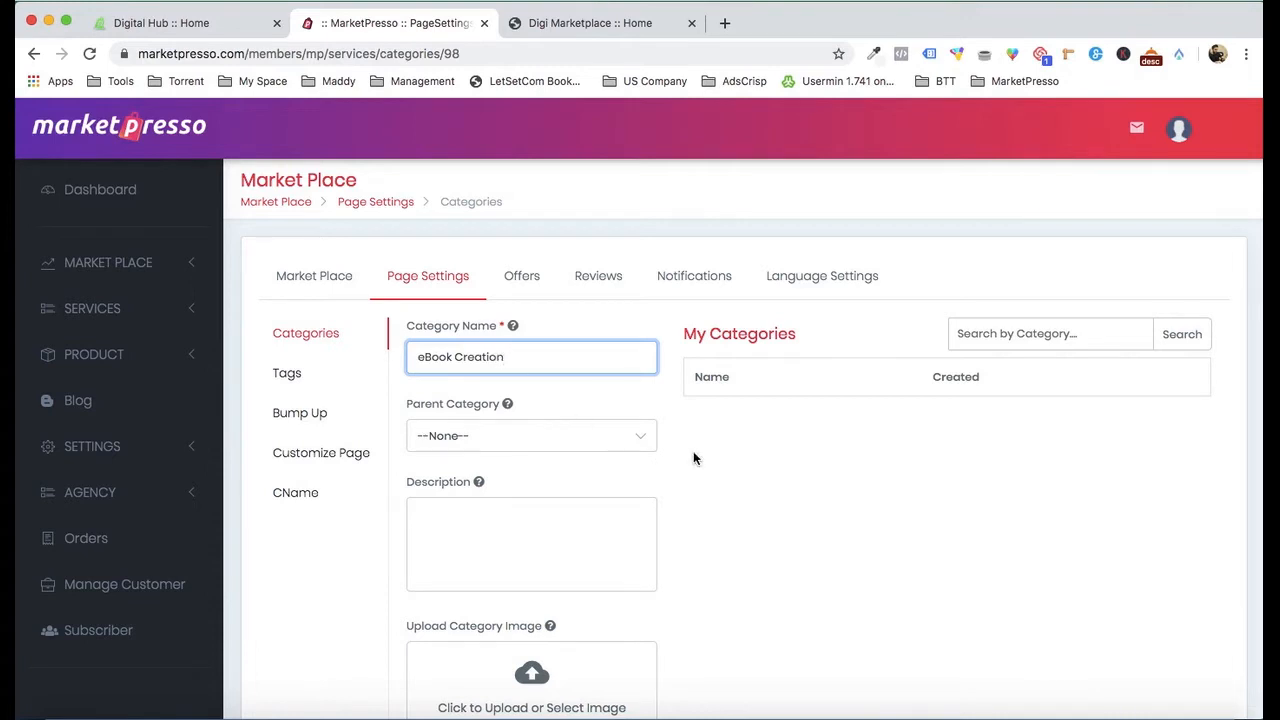
{"action": "left_click", "coordinate": [781, 458]}
{"action": "scroll", "coordinate": [778, 460], "scroll_direction": "down", "scroll_amount": 2}
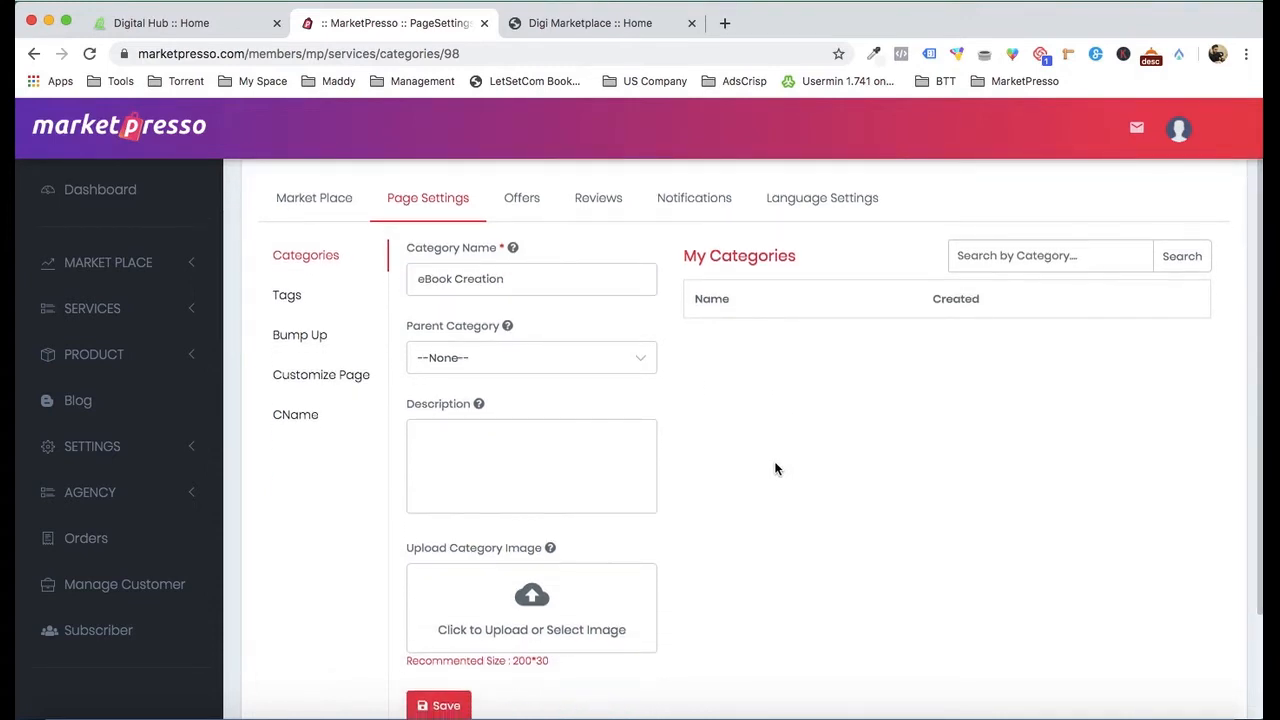
{"action": "left_click", "coordinate": [549, 454]}
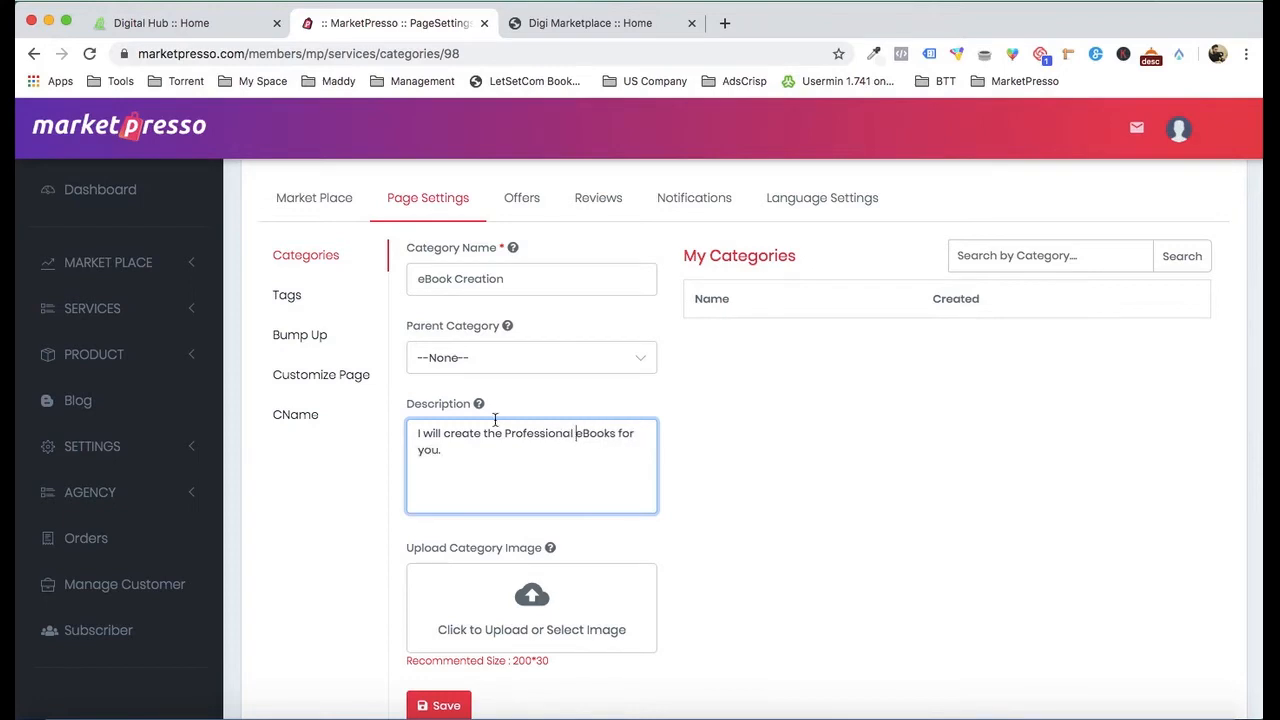
{"action": "key", "text": "BackSpace"}
{"action": "key", "text": "BackSpace"}
{"action": "key", "text": "BackSpace"}
{"action": "key", "text": "BackSpace"}
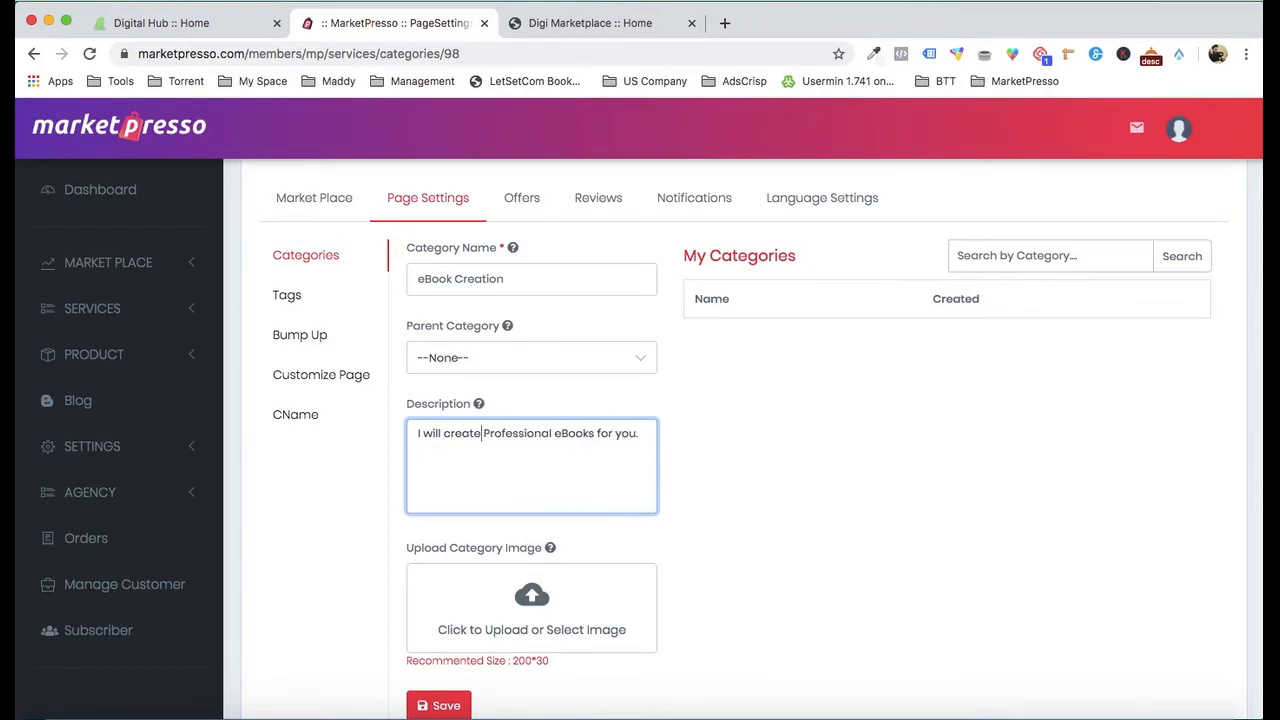
Step: Upload BOOK 5.jpg to the image library, use it as the category image and save the category
{"action": "scroll", "coordinate": [758, 519], "scroll_direction": "down", "scroll_amount": 3}
{"action": "left_click", "coordinate": [574, 489]}
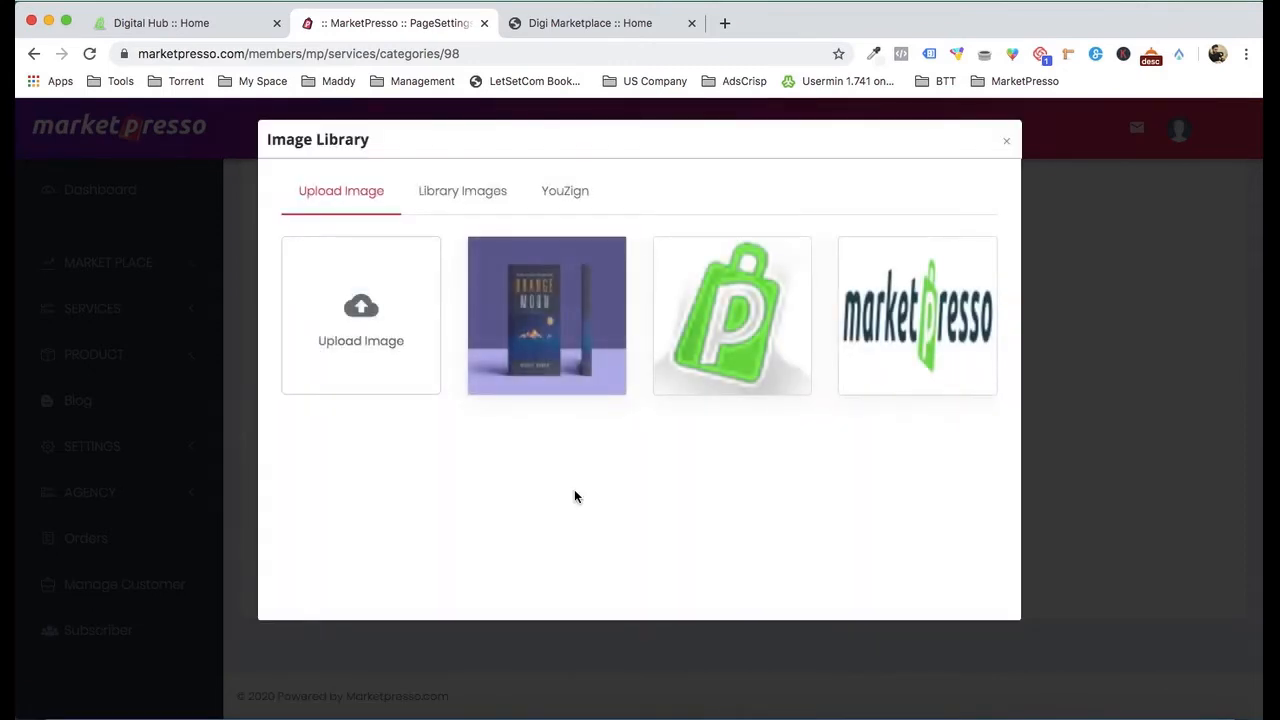
{"action": "left_click", "coordinate": [385, 317]}
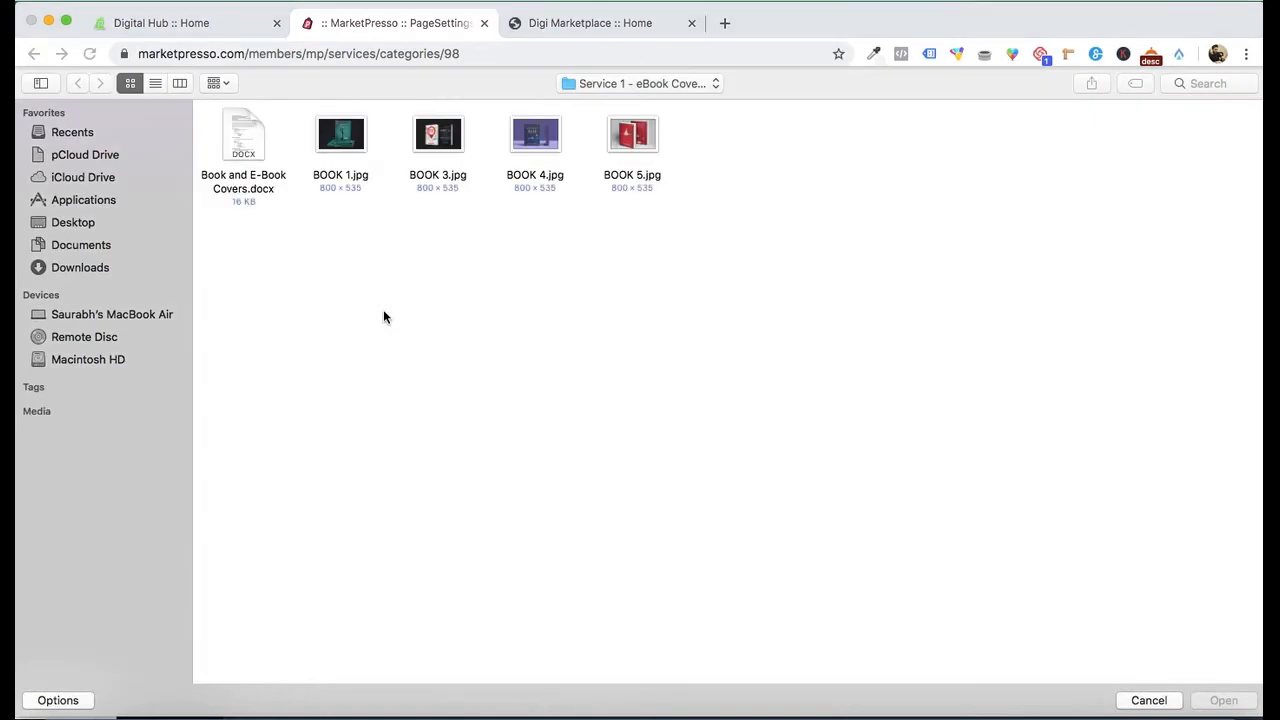
{"action": "double_click", "coordinate": [624, 130]}
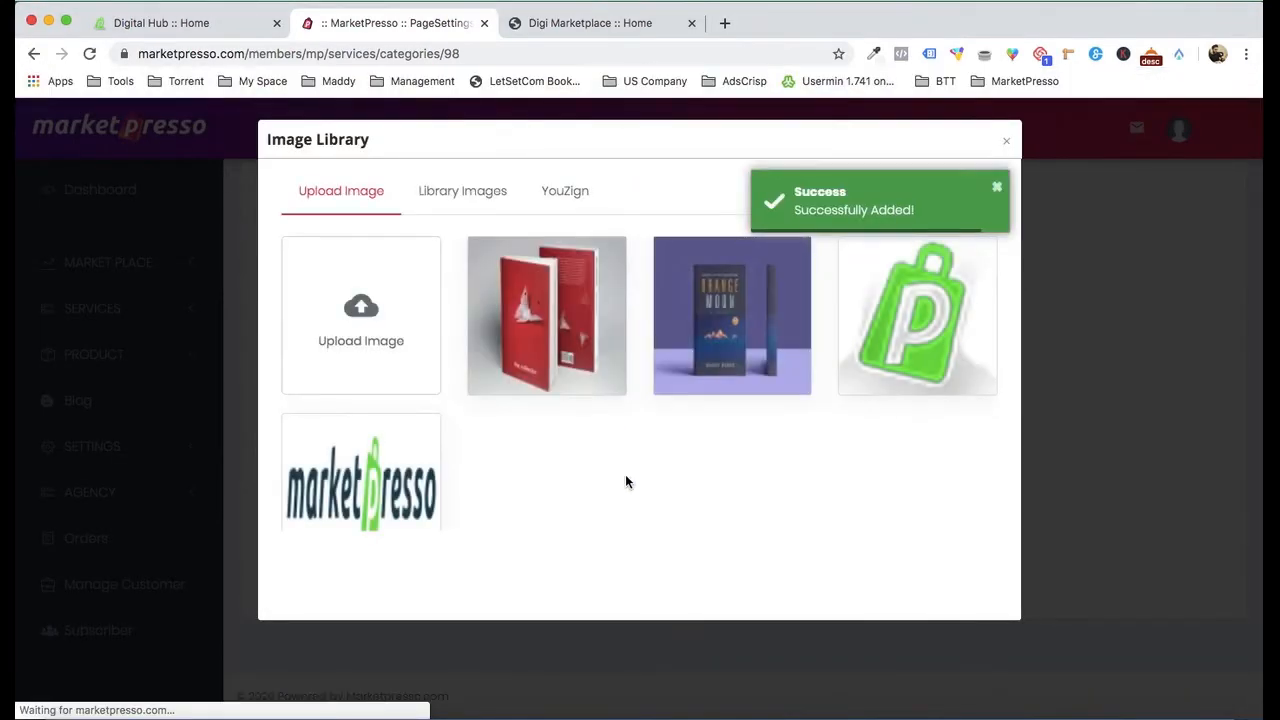
{"action": "left_click", "coordinate": [518, 320]}
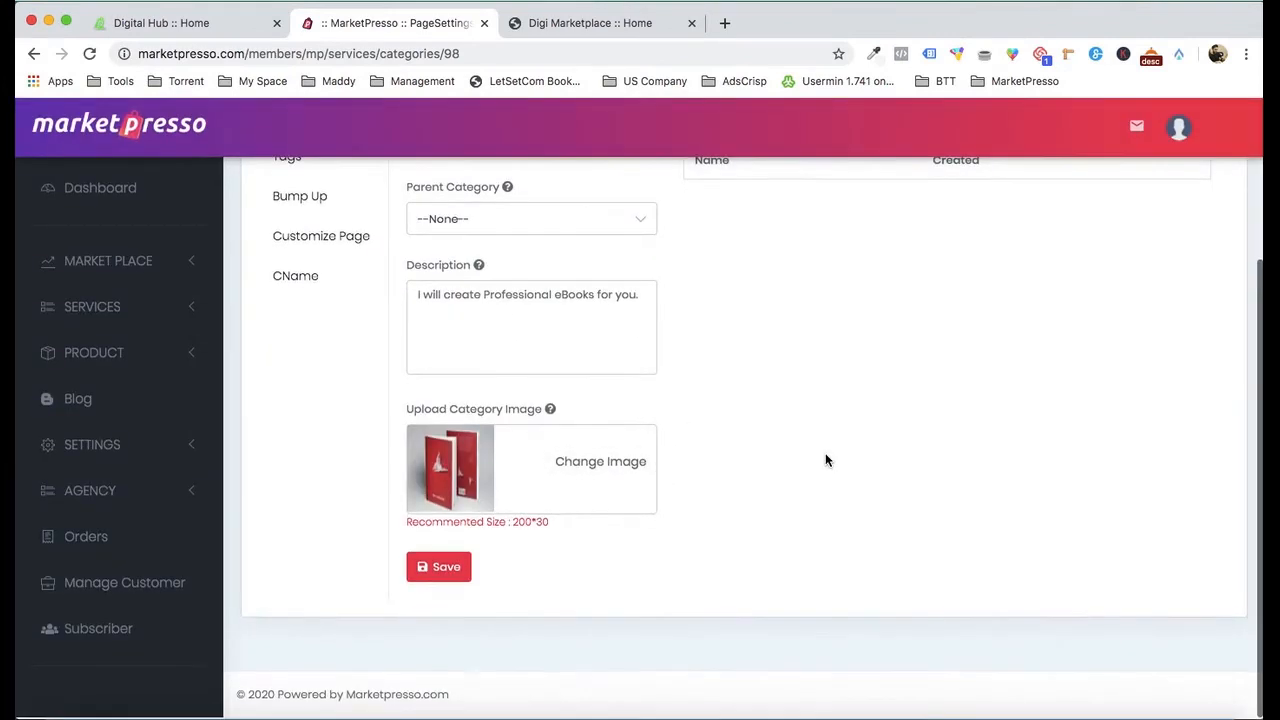
{"action": "left_click", "coordinate": [445, 568]}
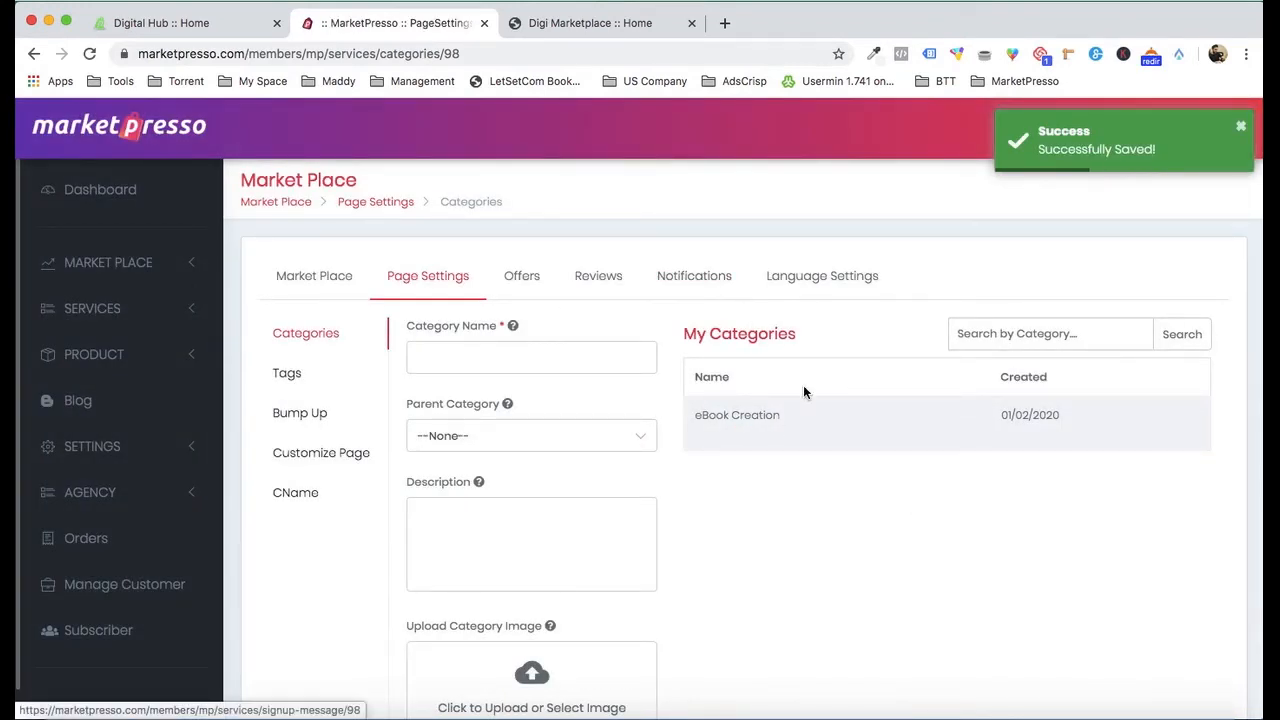
Step: Look over the Digi Marketplace home page, and switch on the eBook Creation category's highlight option in the My Categories list
{"action": "mouse_move", "coordinate": [748, 405]}
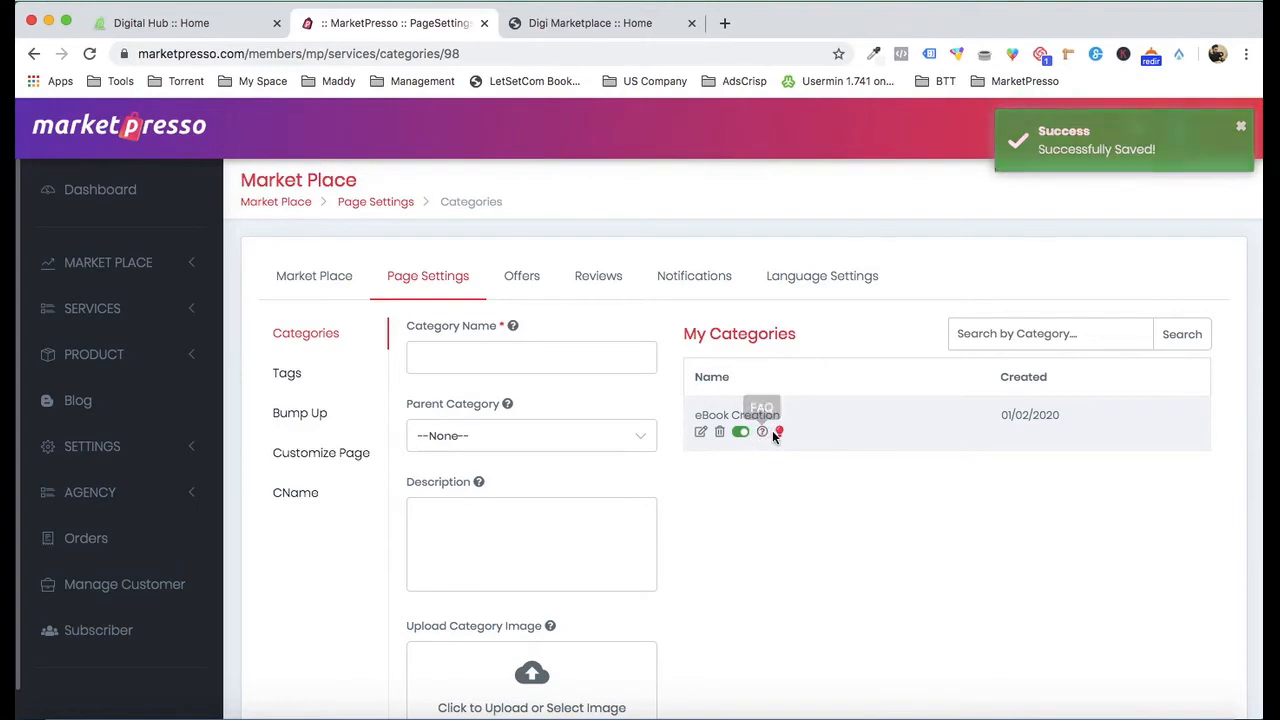
{"action": "left_click", "coordinate": [593, 25]}
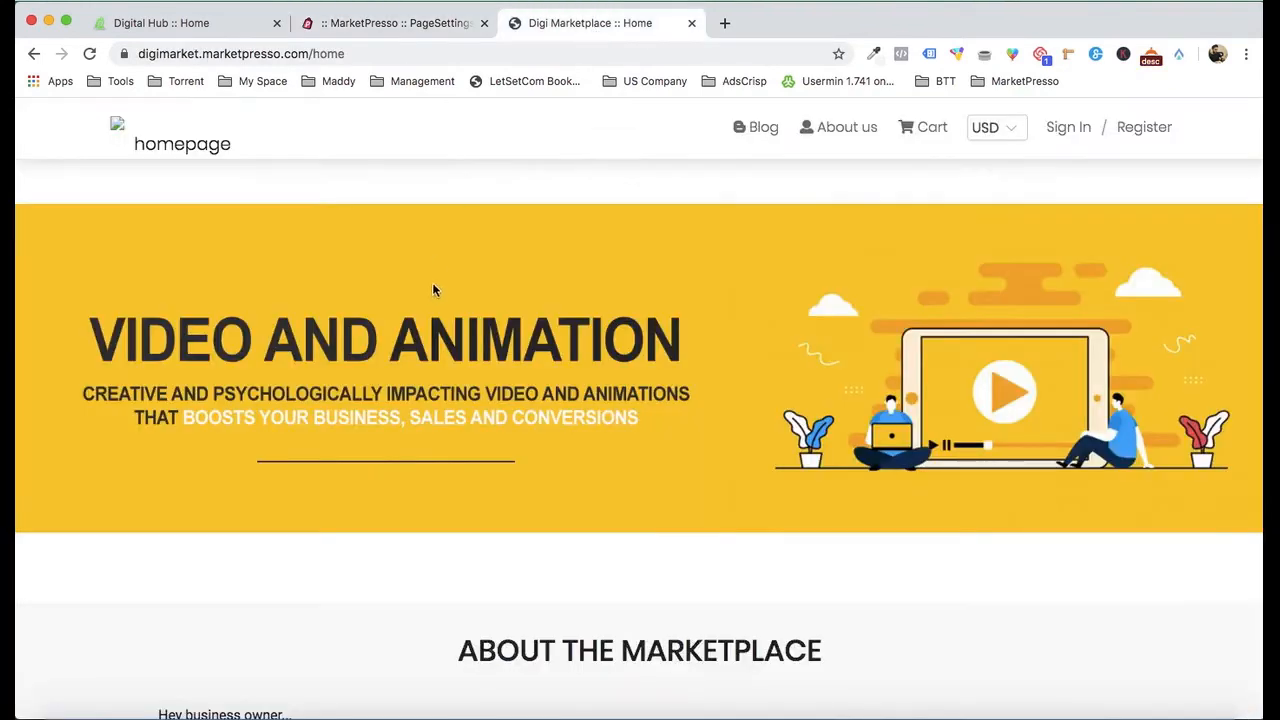
{"action": "scroll", "coordinate": [457, 237], "scroll_direction": "down", "scroll_amount": 3}
{"action": "scroll", "coordinate": [463, 206], "scroll_direction": "up", "scroll_amount": 3}
{"action": "left_click", "coordinate": [438, 25]}
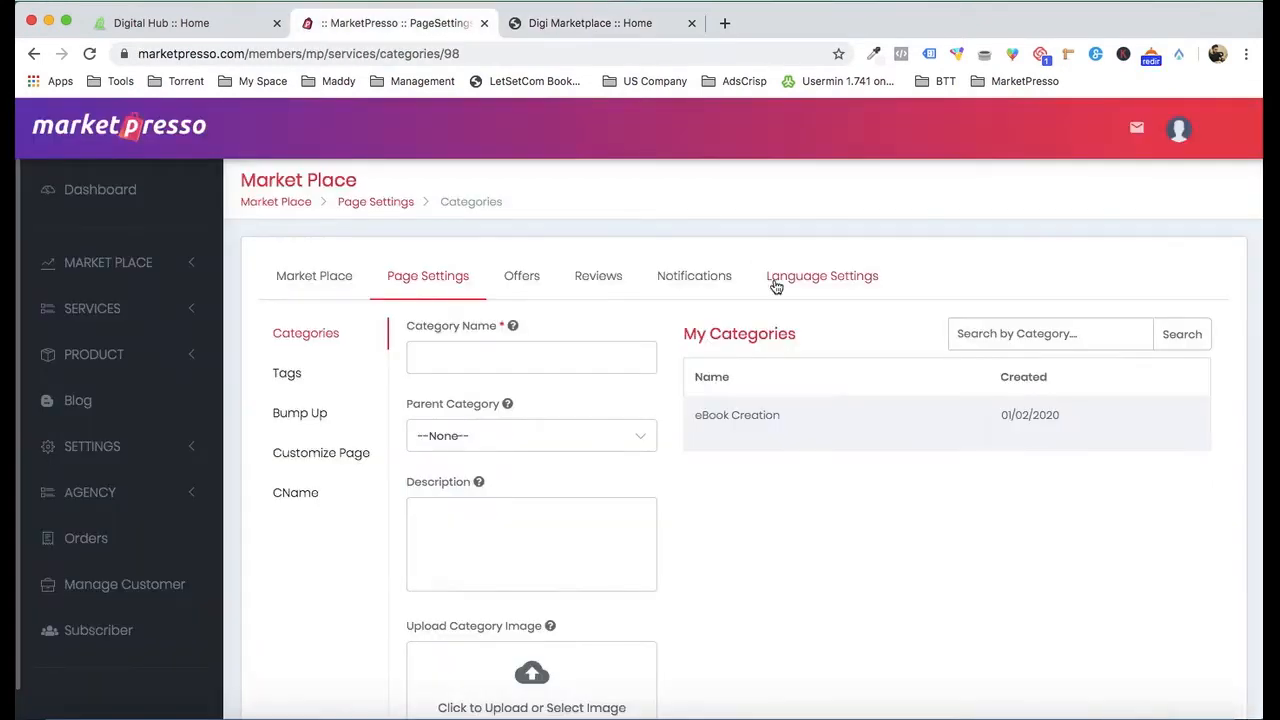
{"action": "left_click", "coordinate": [781, 434]}
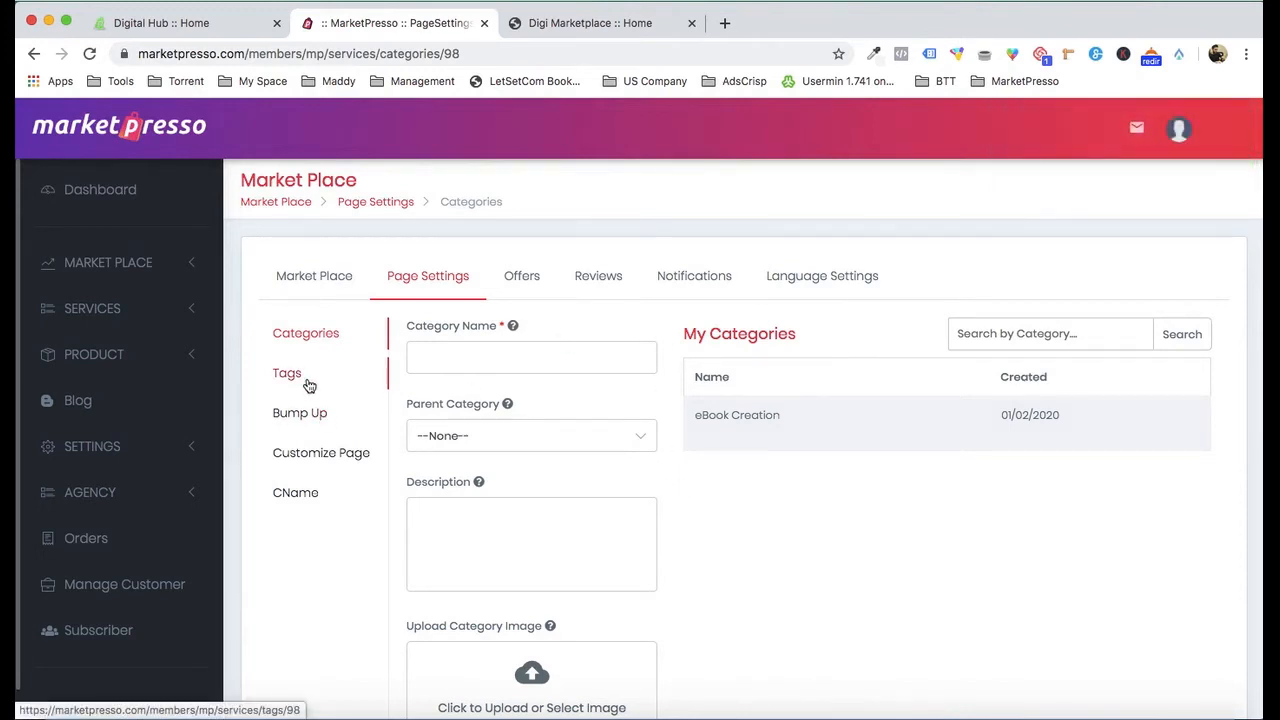
Step: Open the marketplace's page customization and look over its sections, comparing them with the Digi Marketplace home page
{"action": "left_click", "coordinate": [323, 452]}
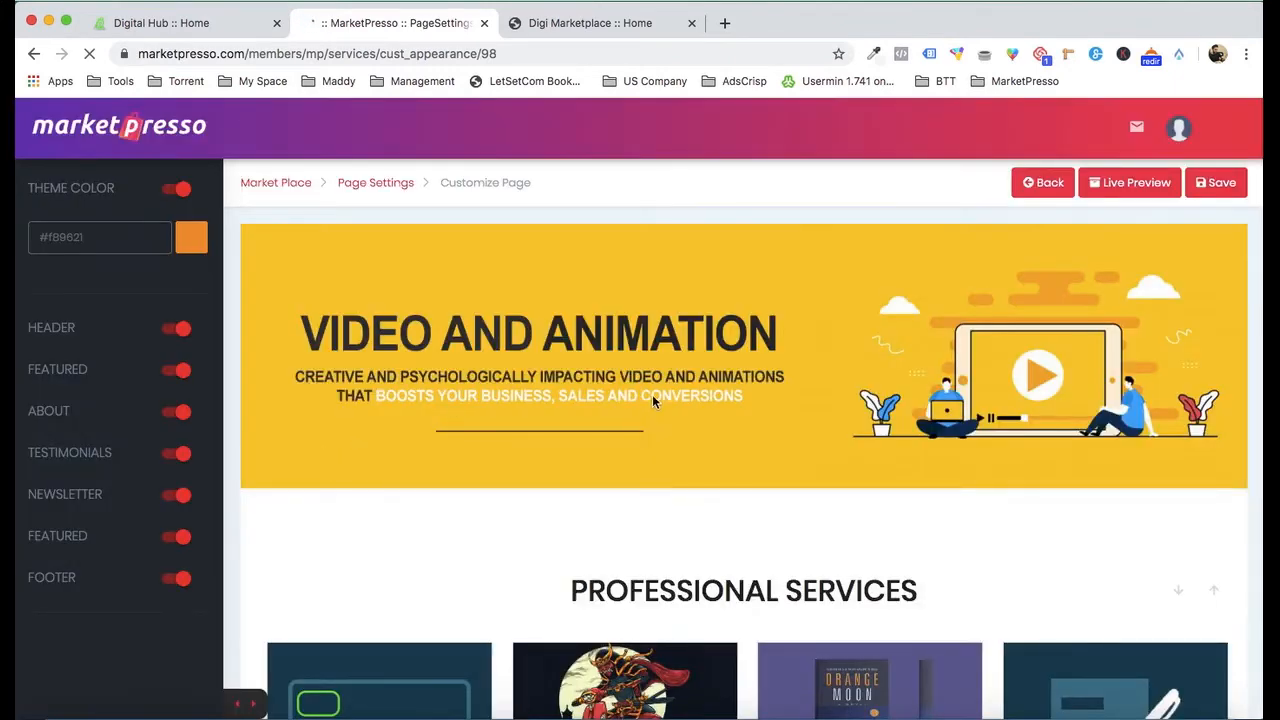
{"action": "scroll", "coordinate": [741, 455], "scroll_direction": "down", "scroll_amount": 20}
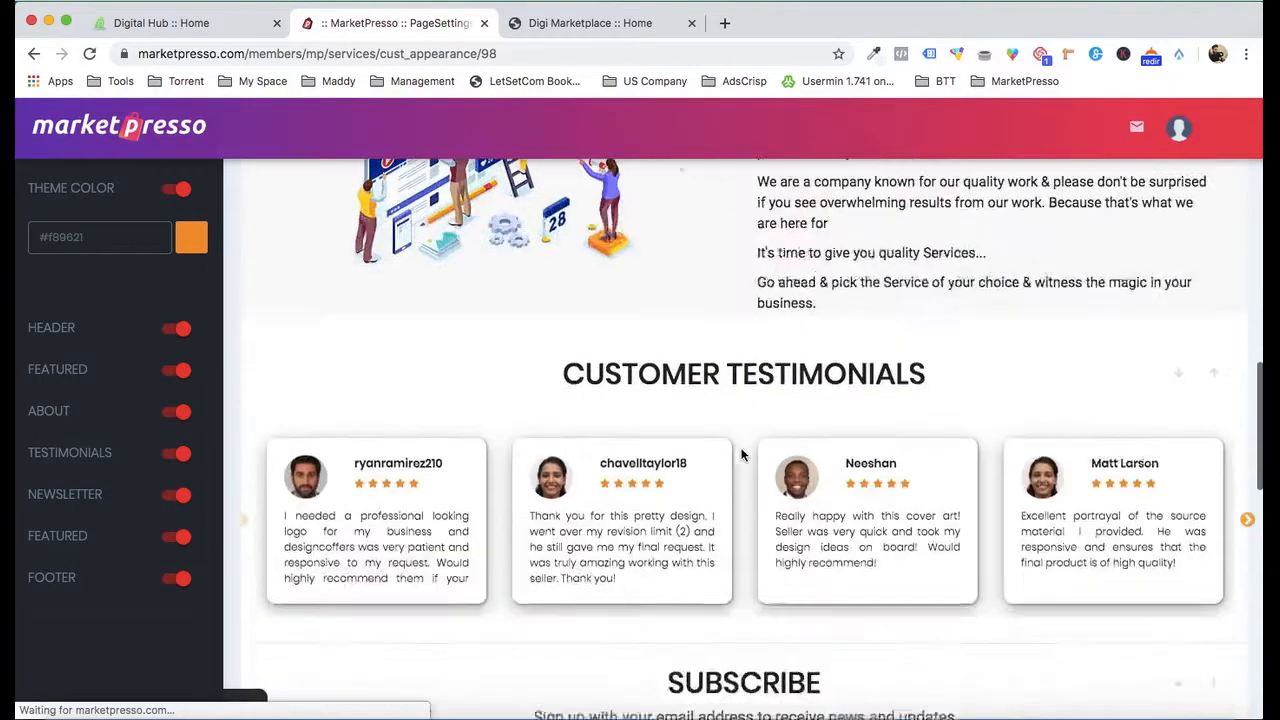
{"action": "scroll", "coordinate": [741, 455], "scroll_direction": "down", "scroll_amount": 5}
{"action": "scroll", "coordinate": [741, 455], "scroll_direction": "up", "scroll_amount": 15}
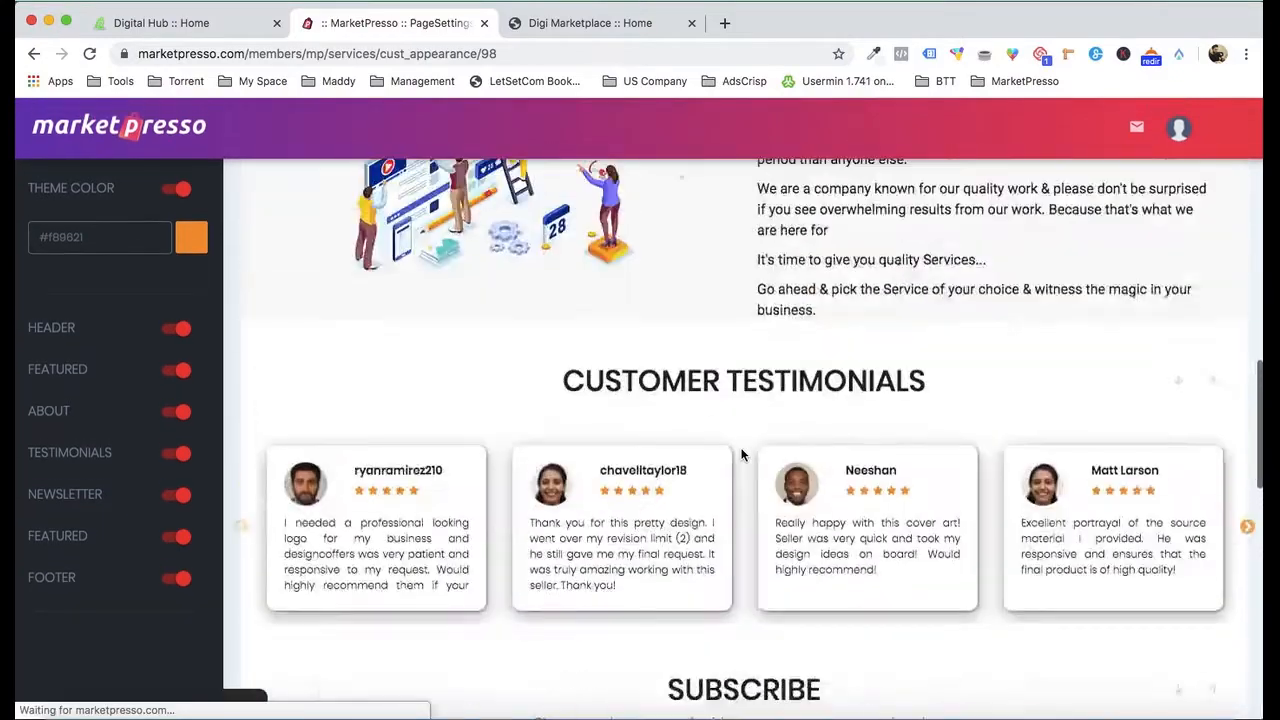
{"action": "scroll", "coordinate": [741, 455], "scroll_direction": "up", "scroll_amount": 4}
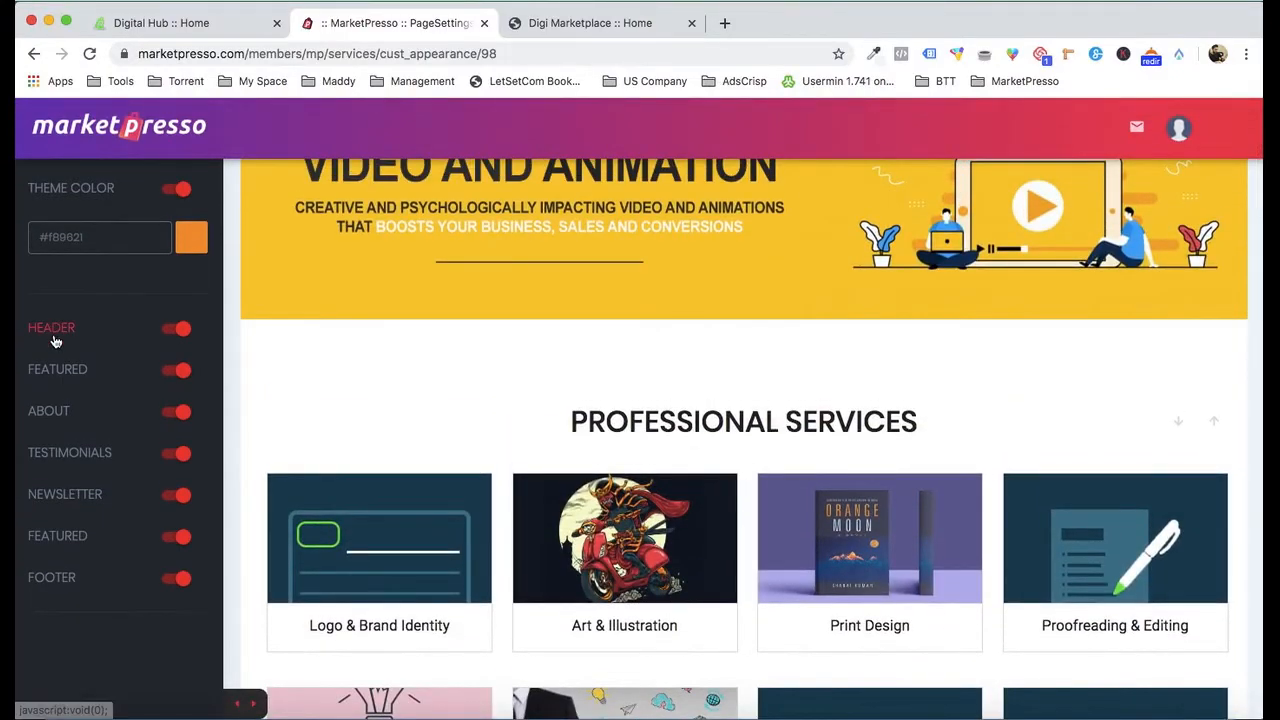
{"action": "scroll", "coordinate": [394, 477], "scroll_direction": "up", "scroll_amount": 3}
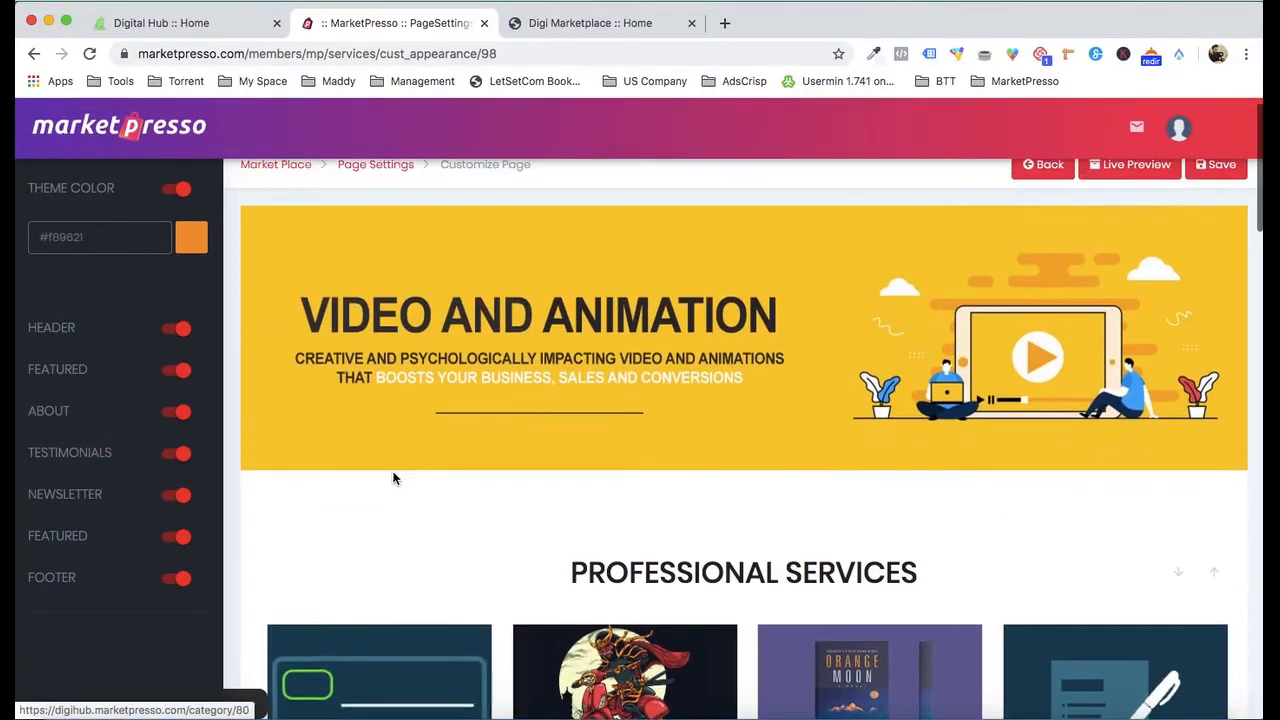
{"action": "left_click", "coordinate": [558, 24]}
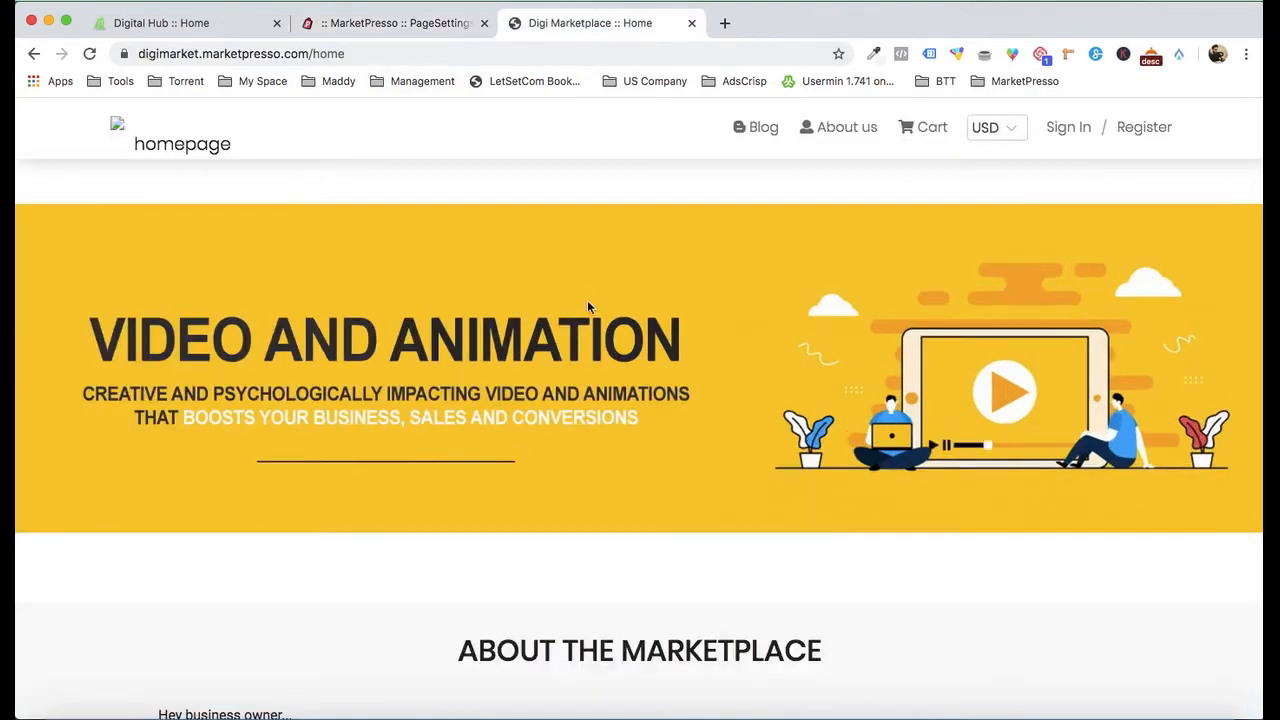
{"action": "left_click", "coordinate": [418, 22]}
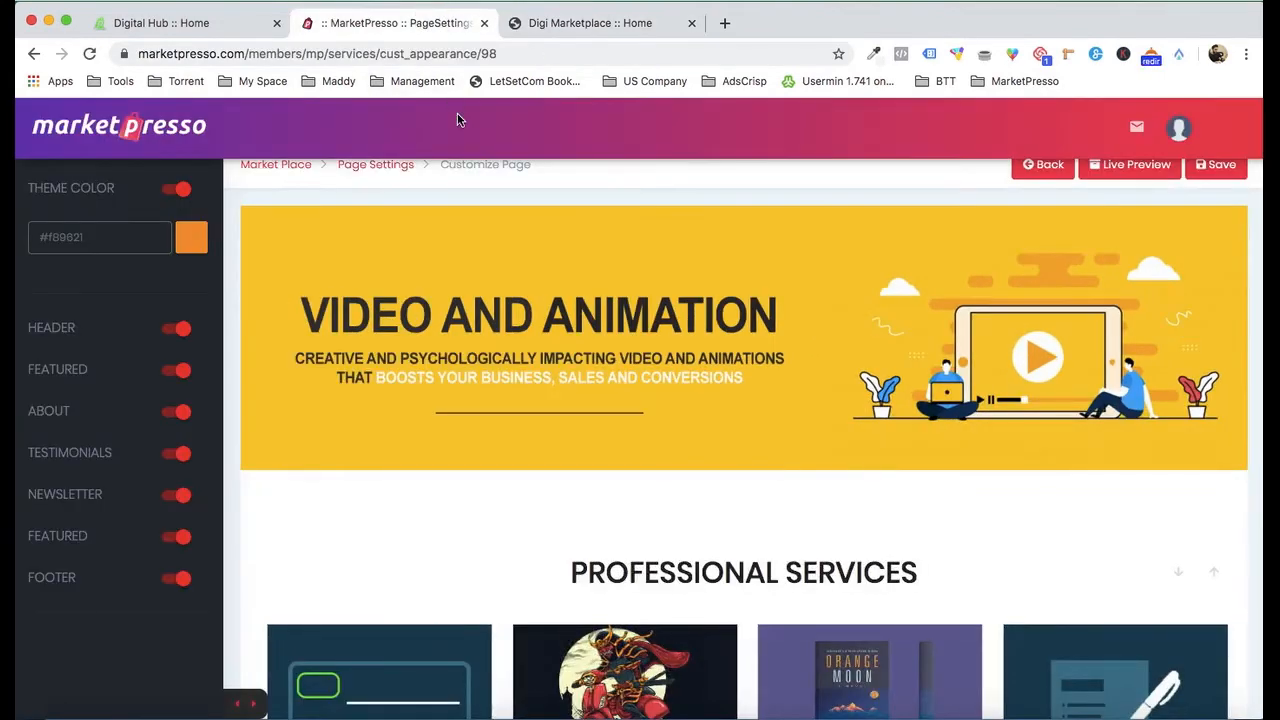
Step: Upload Design Banner 2.jpg from the Demo folder to the image library for the page header
{"action": "left_click", "coordinate": [58, 330]}
{"action": "scroll", "coordinate": [80, 355], "scroll_direction": "down", "scroll_amount": 1}
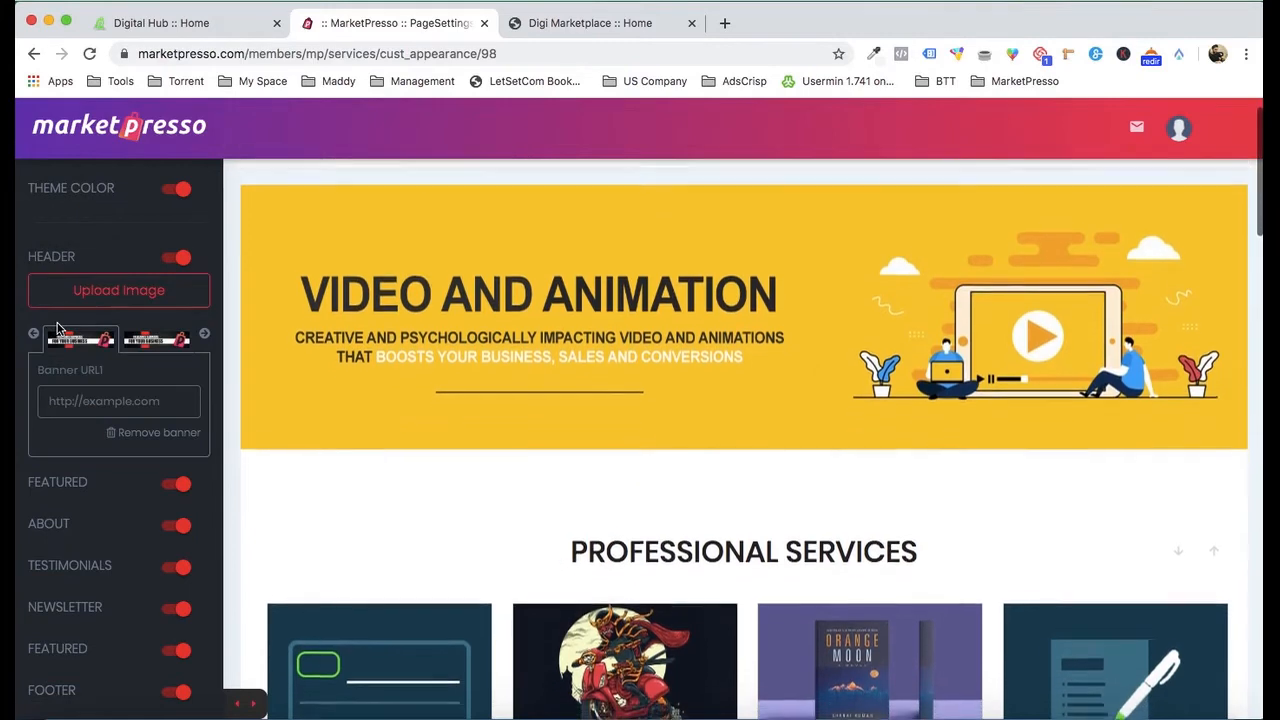
{"action": "left_click", "coordinate": [112, 302]}
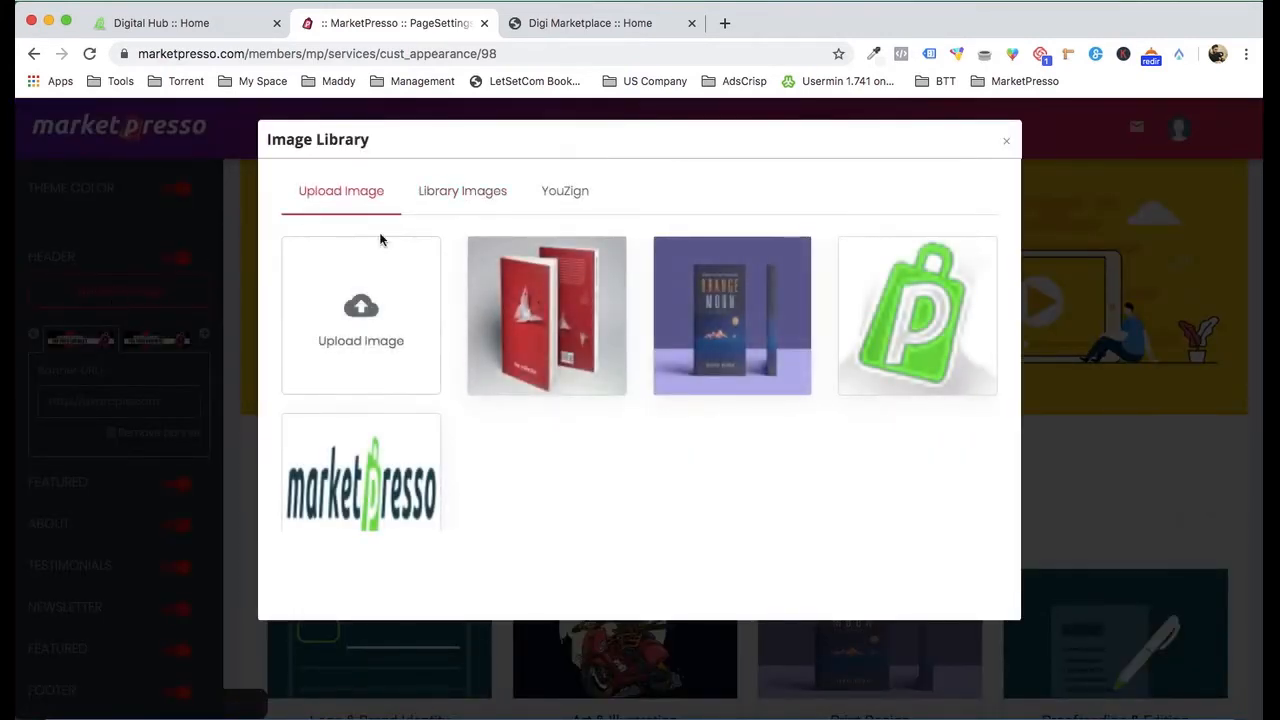
{"action": "left_click", "coordinate": [343, 285]}
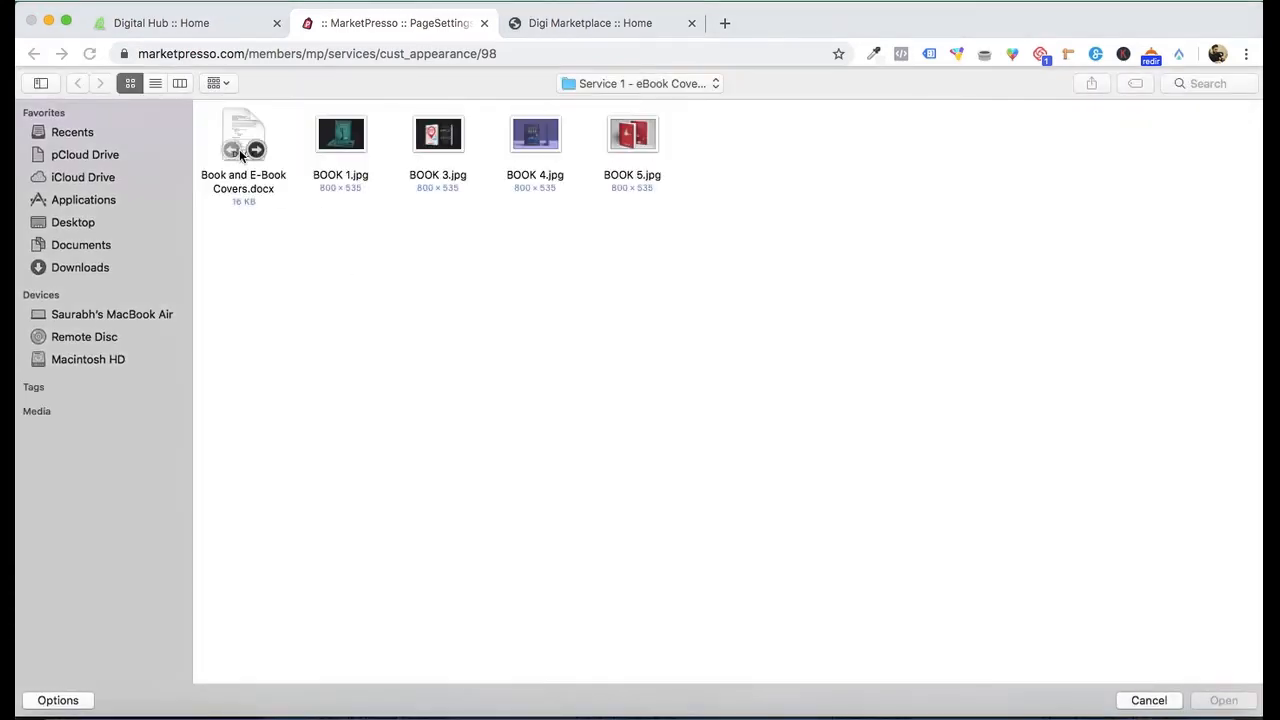
{"action": "left_click", "coordinate": [625, 80]}
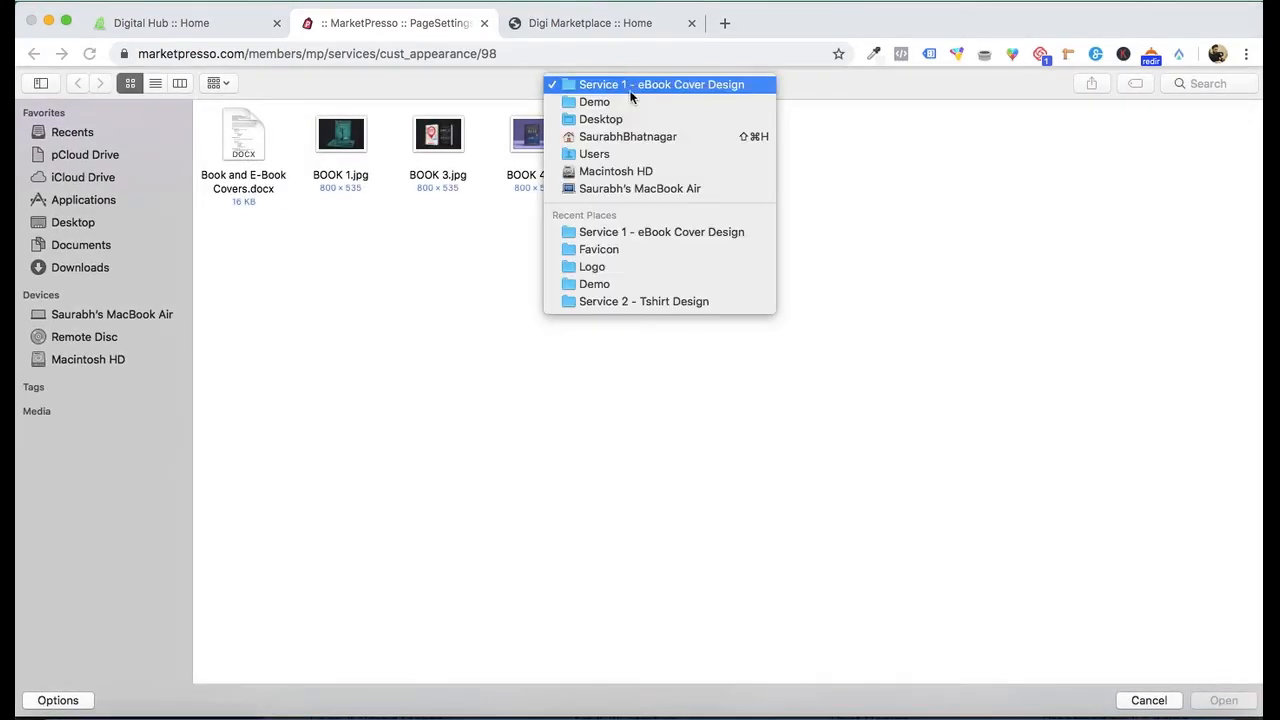
{"action": "left_click", "coordinate": [633, 104]}
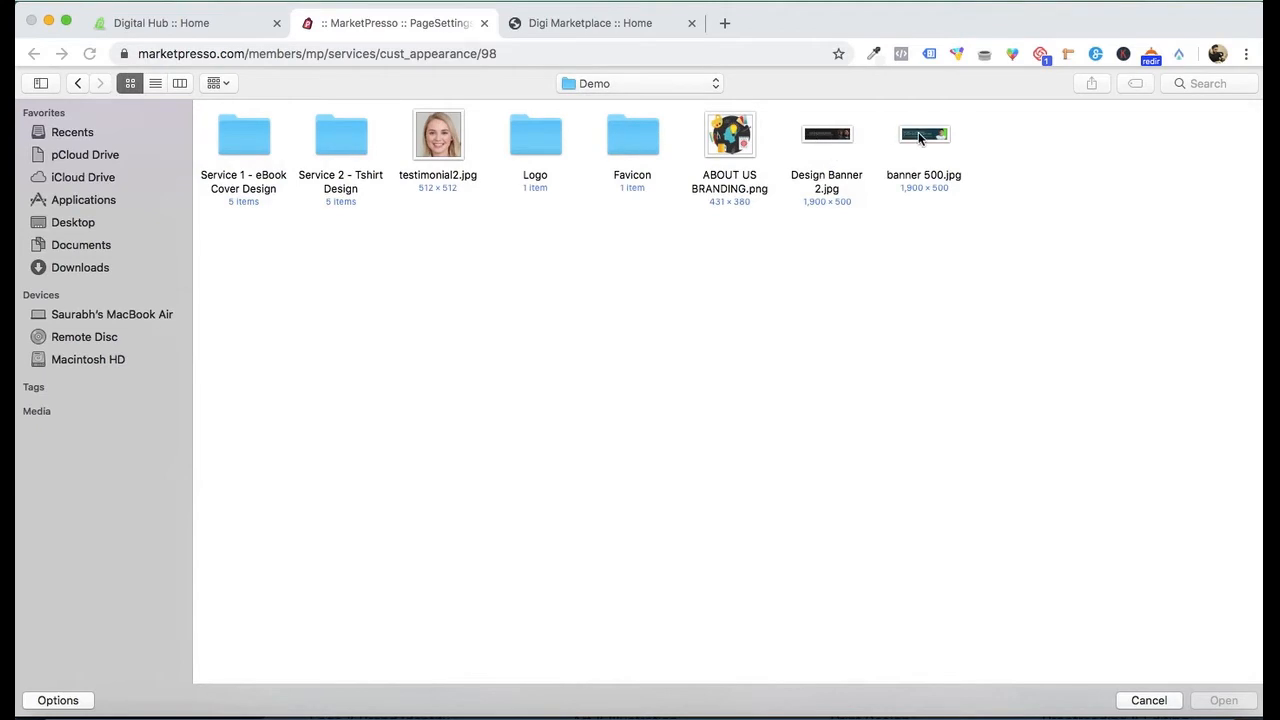
{"action": "double_click", "coordinate": [834, 138]}
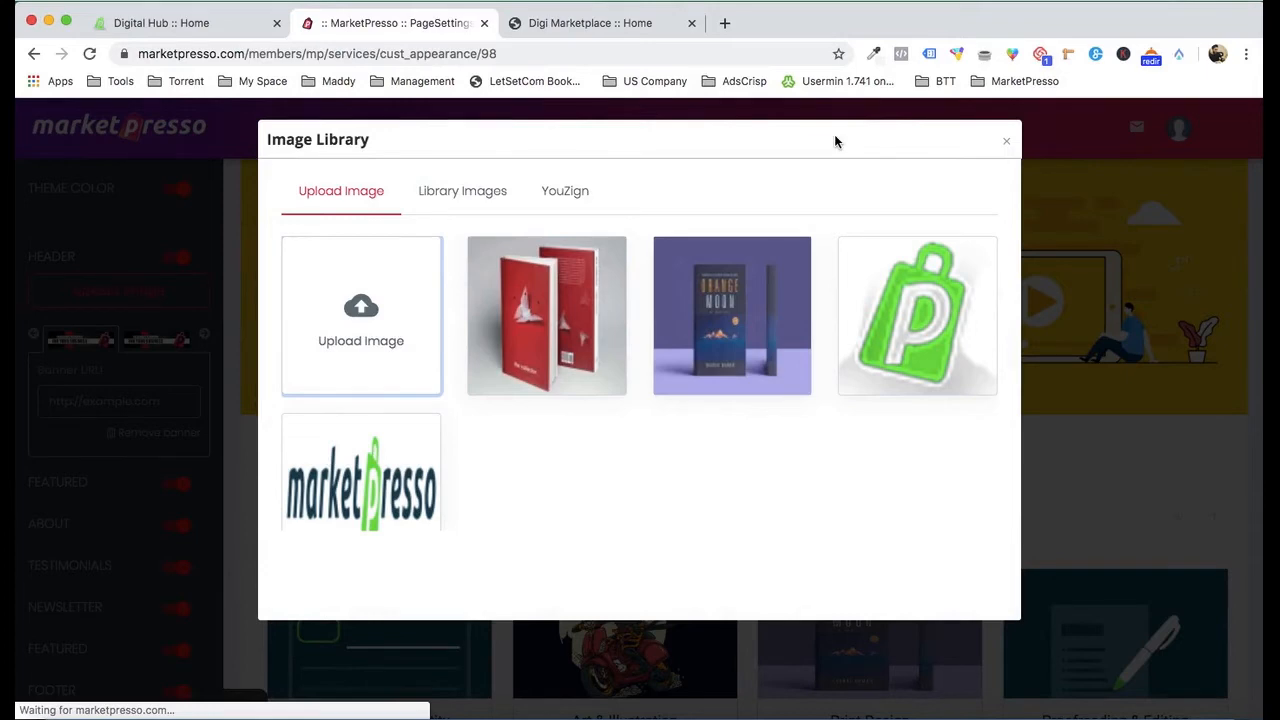
Step: Use the uploaded Design Banner 2 image as the first header banner and save the page
{"action": "mouse_move", "coordinate": [524, 292]}
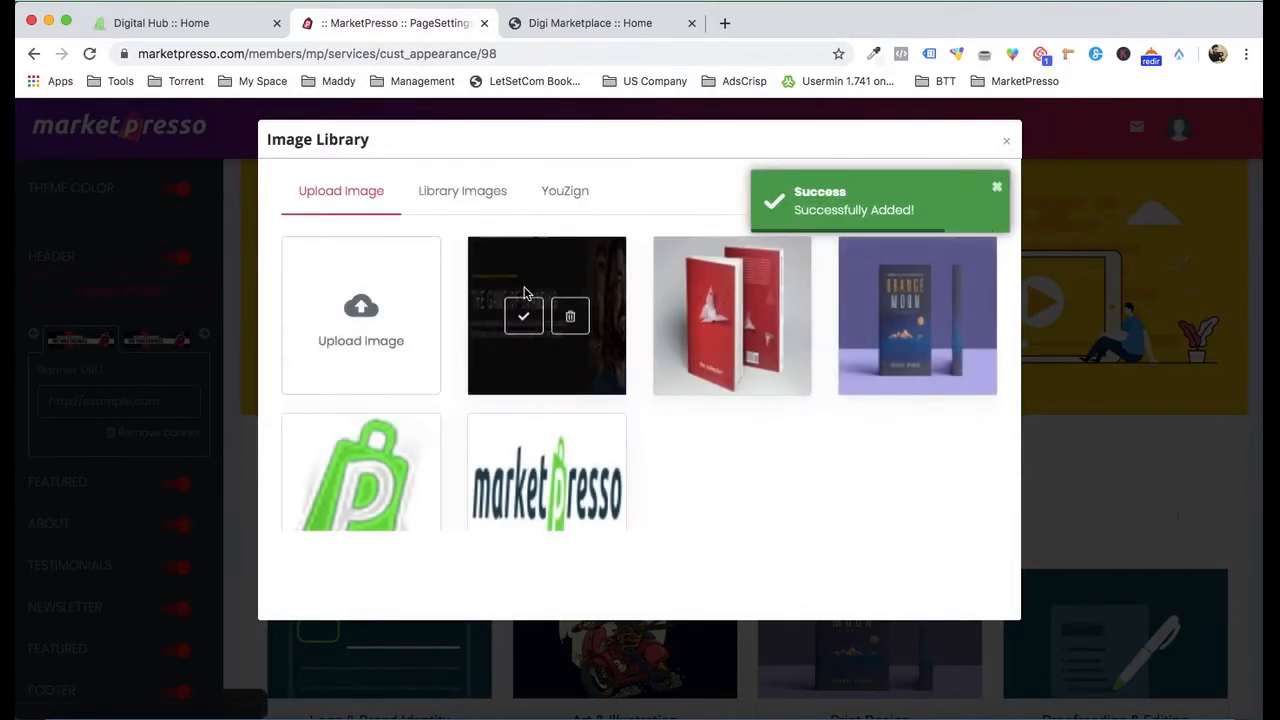
{"action": "left_click", "coordinate": [523, 316]}
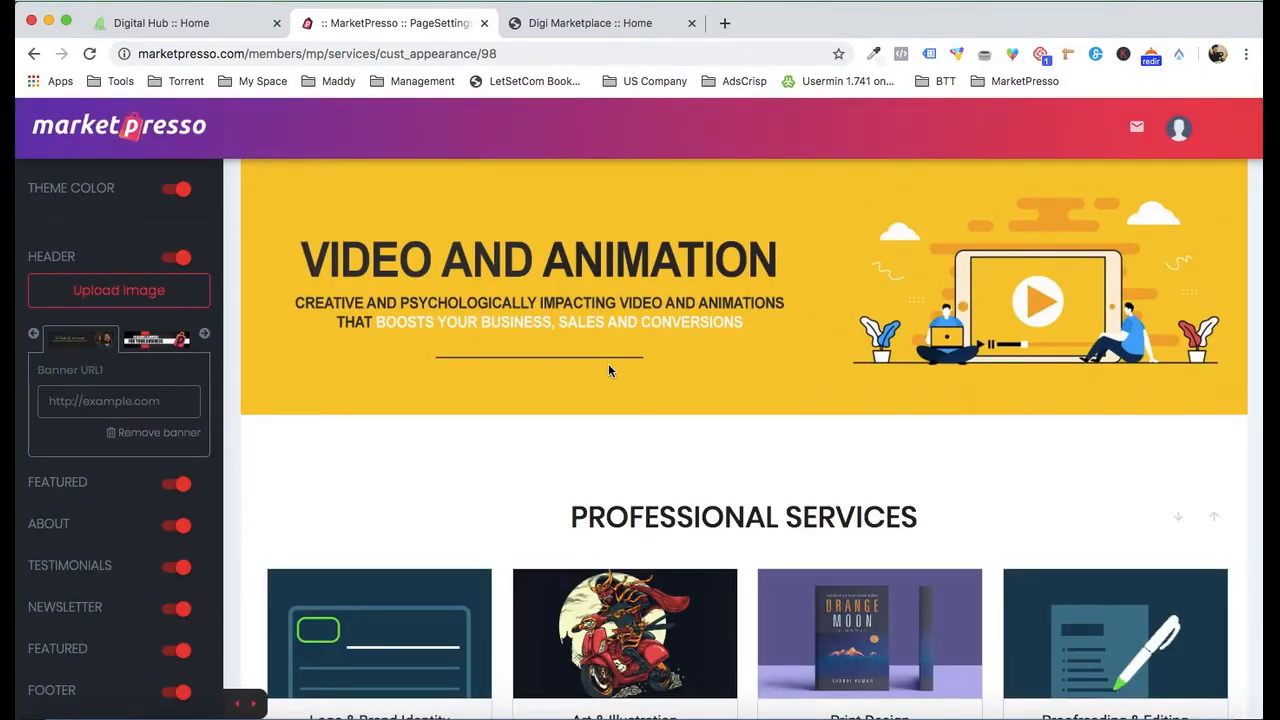
{"action": "scroll", "coordinate": [608, 370], "scroll_direction": "up", "scroll_amount": 2}
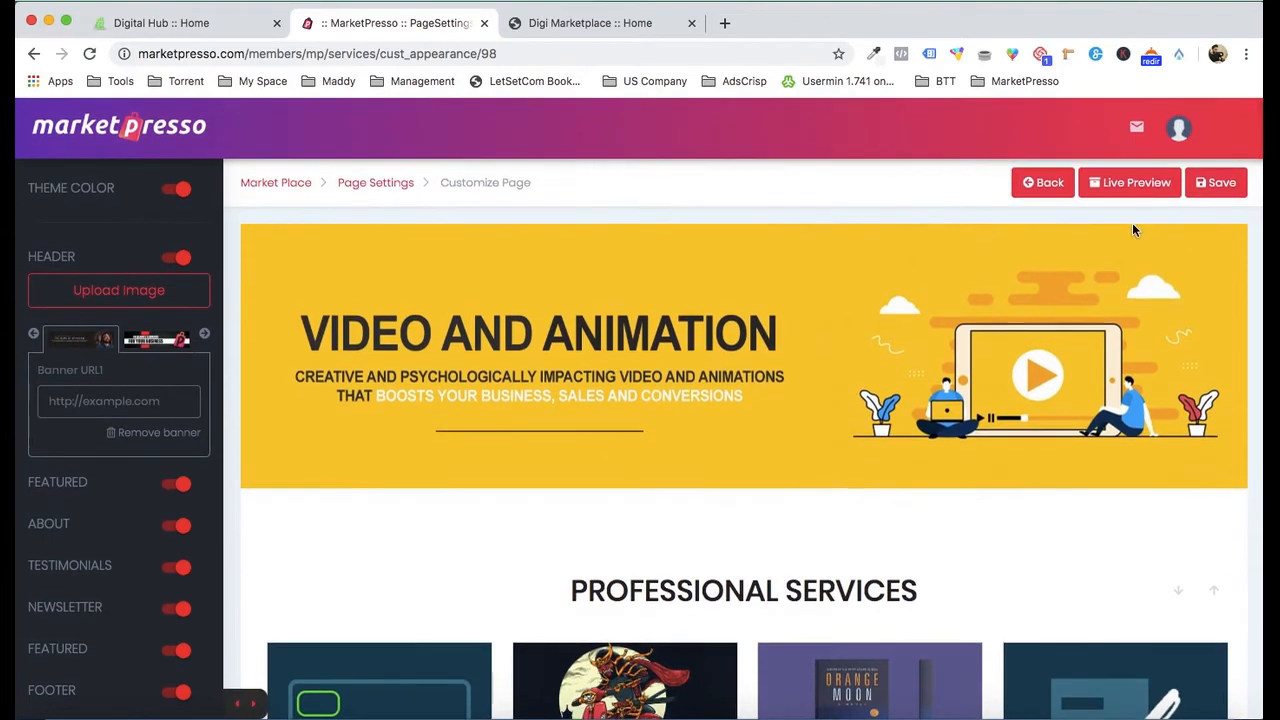
{"action": "left_click", "coordinate": [1220, 199]}
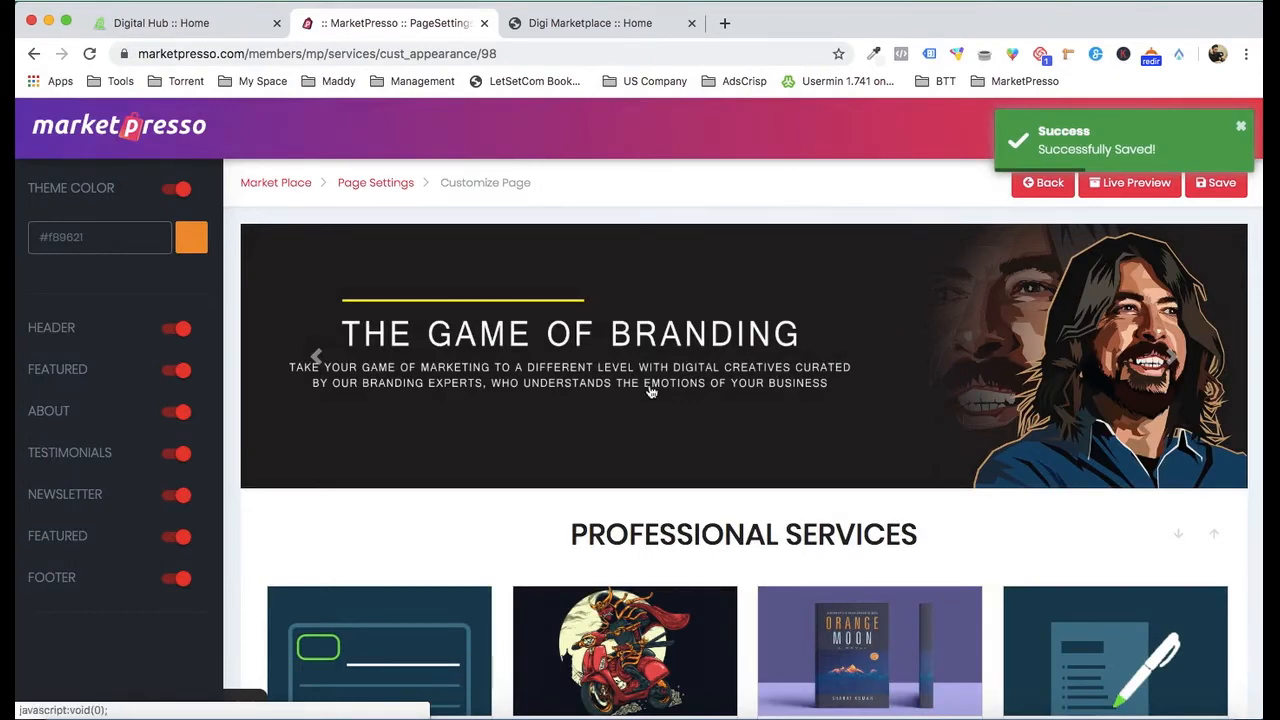
Step: Upload banner 500.jpg, use it as the first header banner and save the page
{"action": "left_click", "coordinate": [40, 331]}
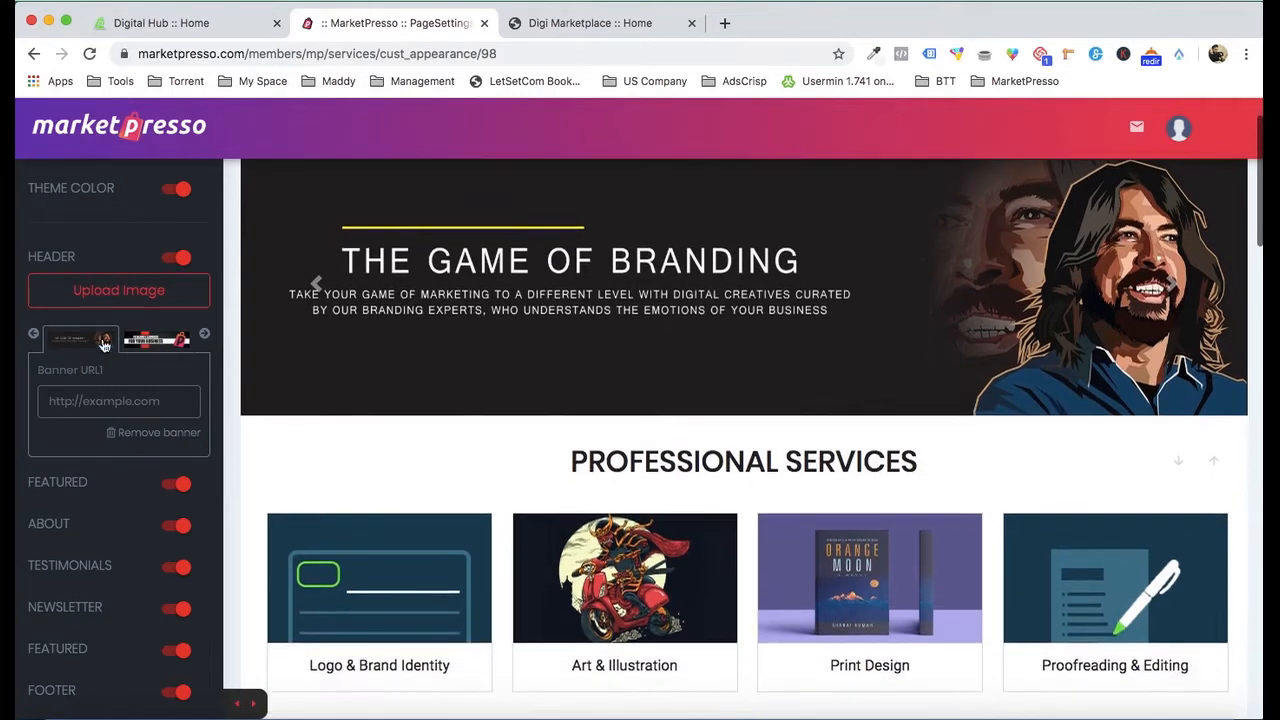
{"action": "left_click", "coordinate": [113, 301]}
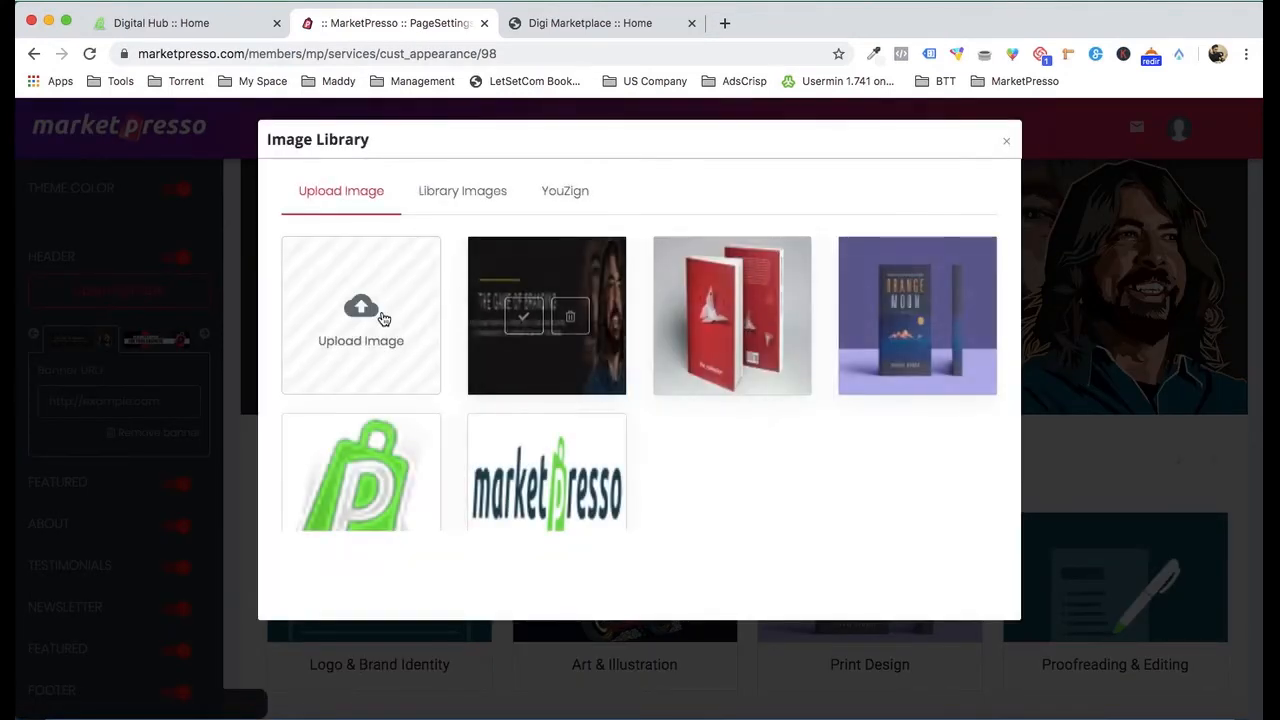
{"action": "left_click", "coordinate": [383, 318]}
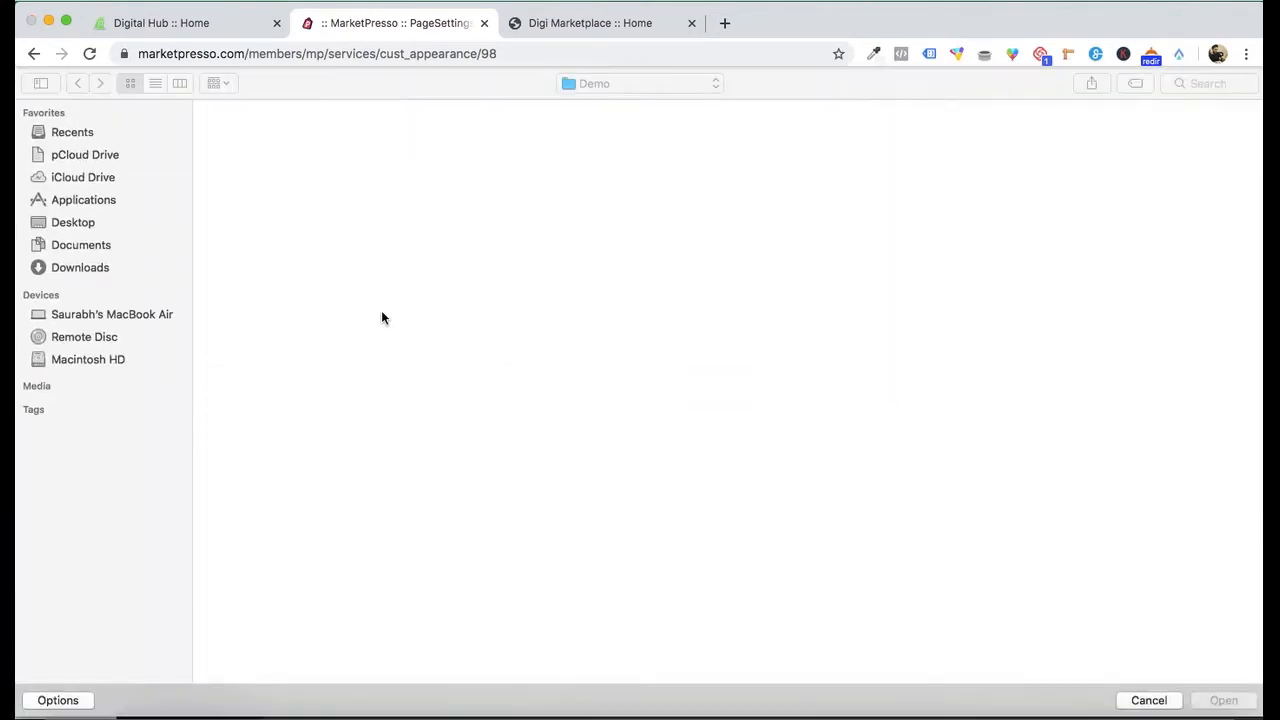
{"action": "double_click", "coordinate": [924, 135]}
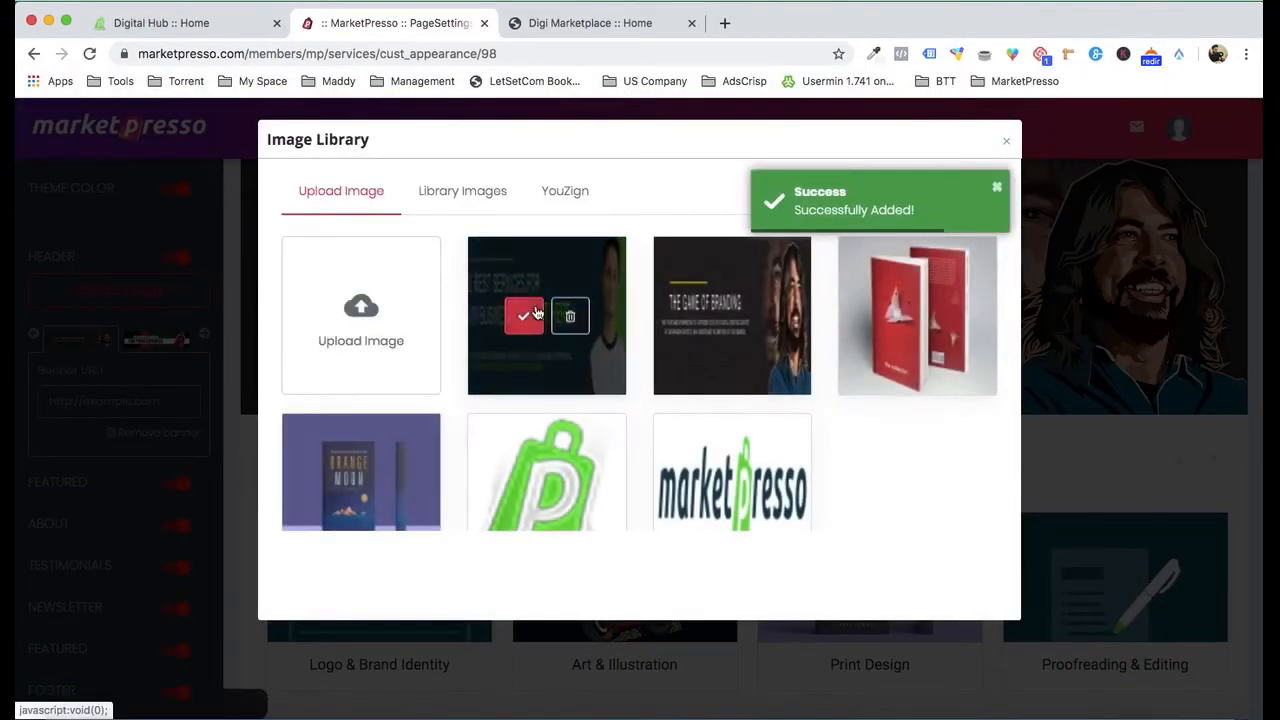
{"action": "left_click", "coordinate": [524, 314]}
{"action": "scroll", "coordinate": [729, 327], "scroll_direction": "up", "scroll_amount": 2}
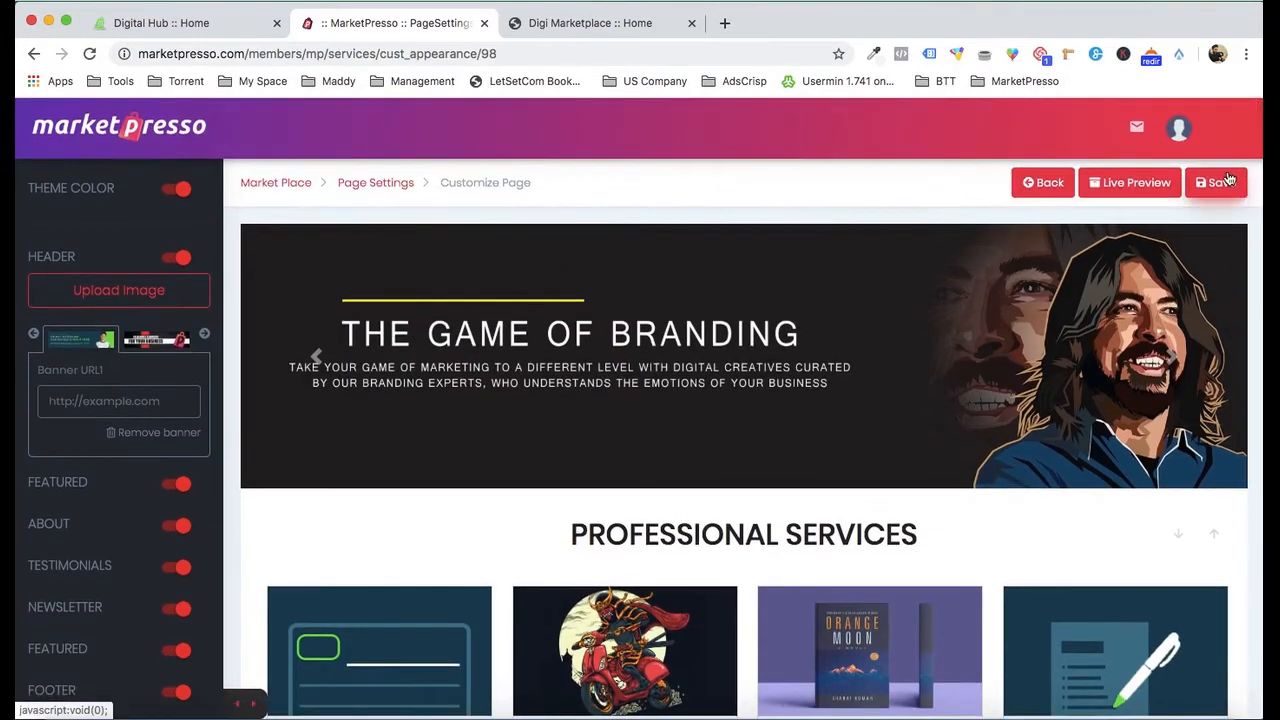
{"action": "left_click", "coordinate": [1222, 181]}
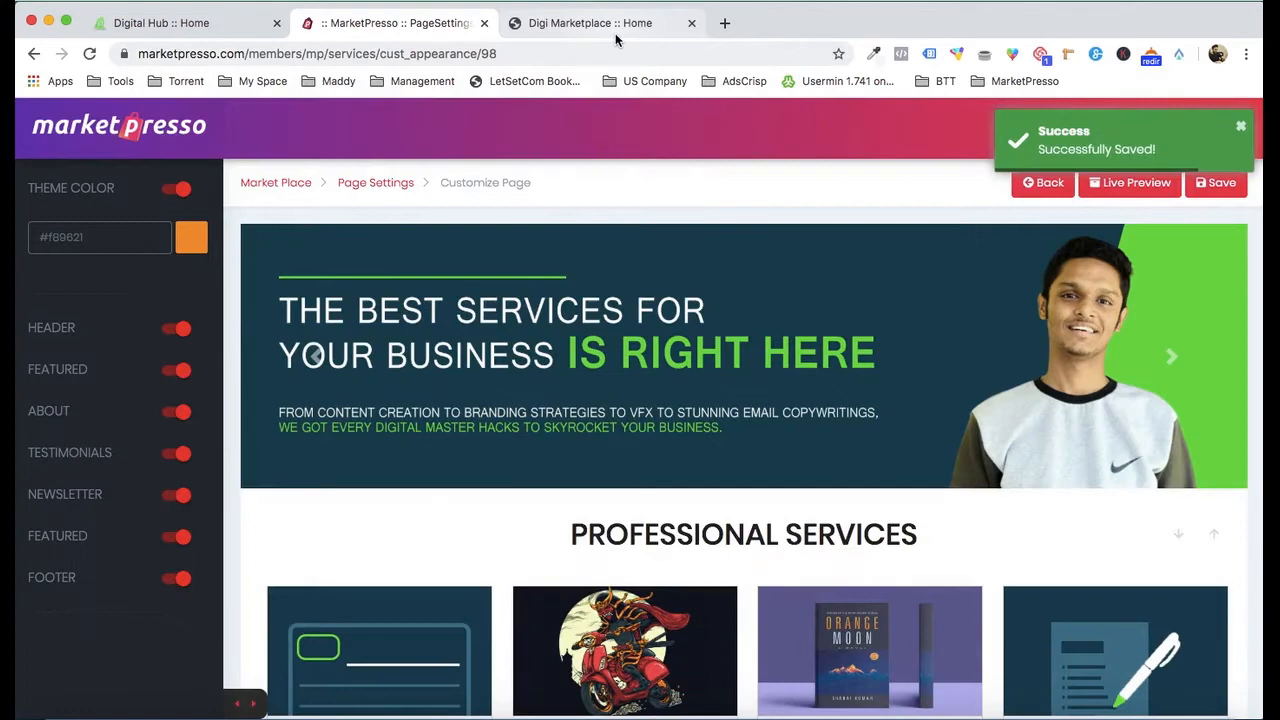
Step: Reload the Digi Marketplace home page and examine its header banner, category navigation and Professional Services section
{"action": "left_click", "coordinate": [615, 30]}
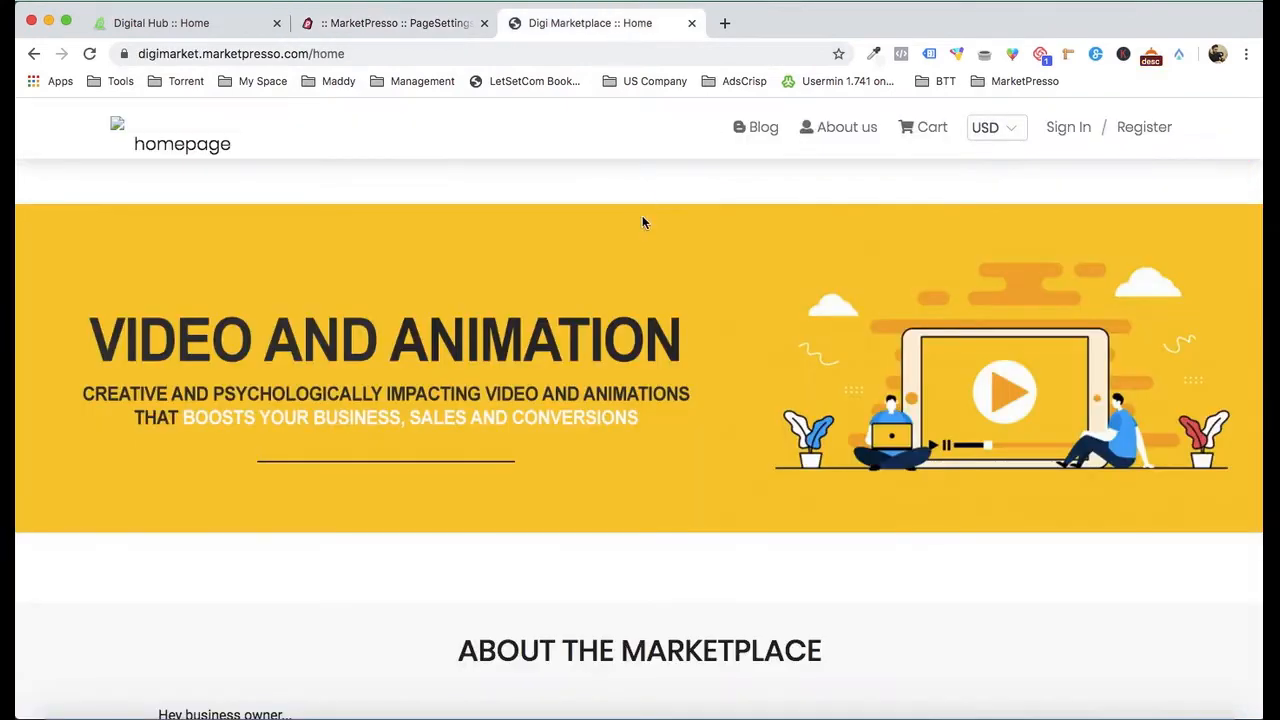
{"action": "key", "text": "super+r"}
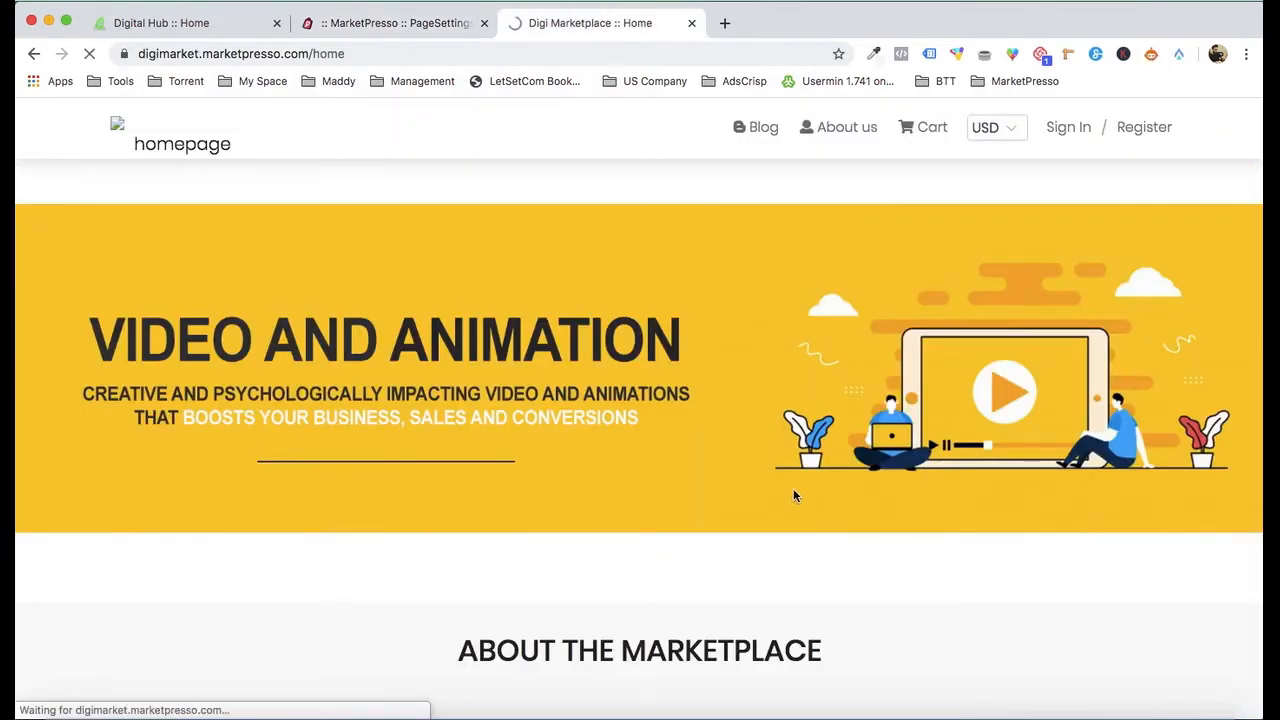
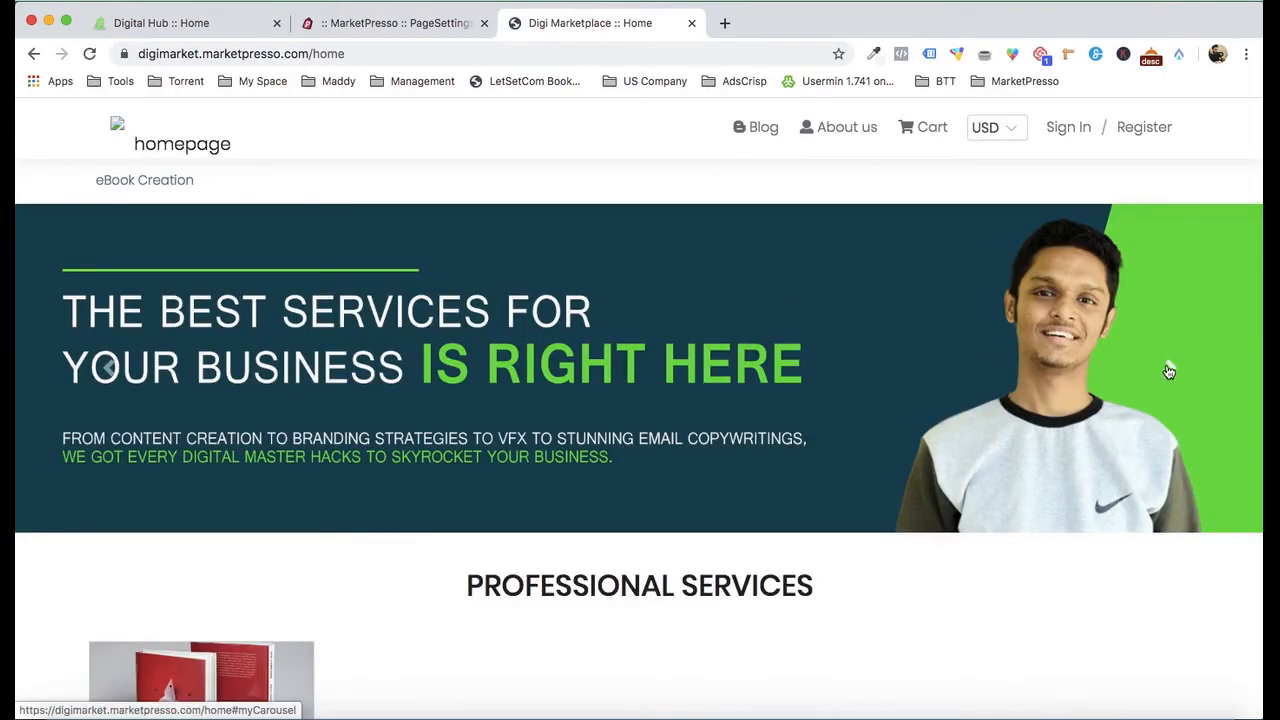
{"action": "scroll", "coordinate": [1187, 444], "scroll_direction": "down", "scroll_amount": 5}
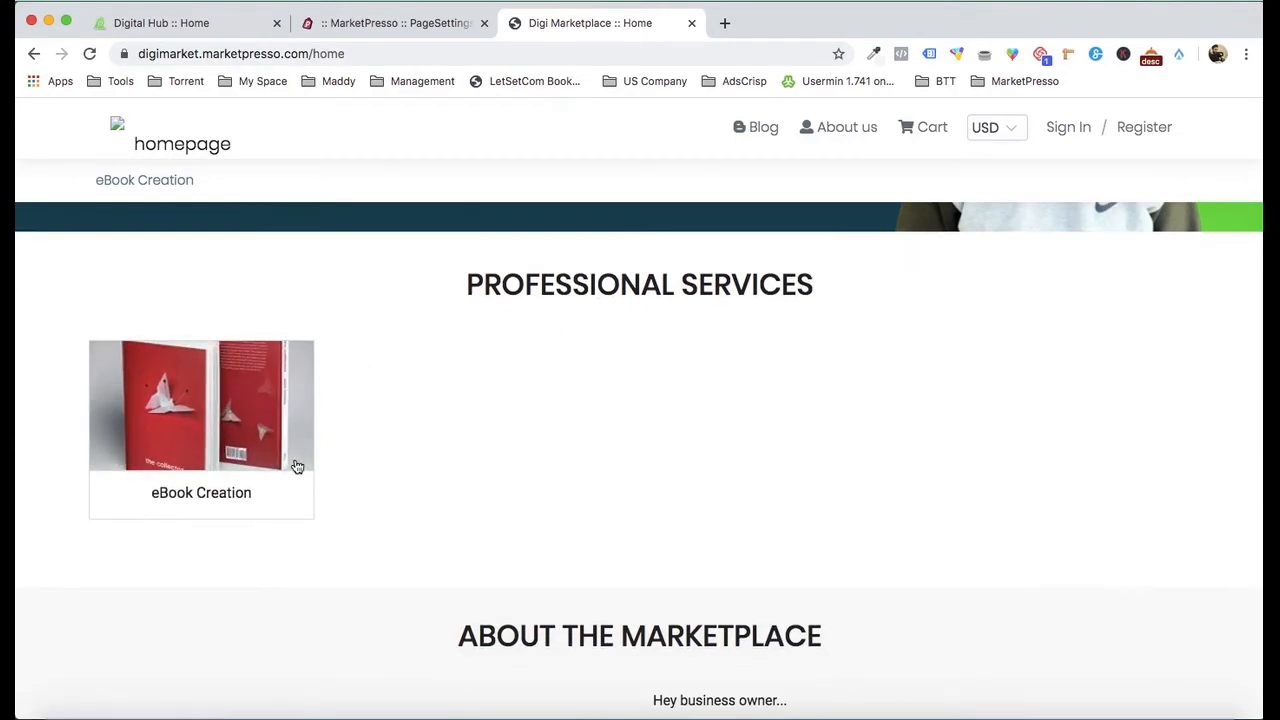
{"action": "scroll", "coordinate": [589, 443], "scroll_direction": "down", "scroll_amount": 2}
{"action": "scroll", "coordinate": [457, 400], "scroll_direction": "up", "scroll_amount": 1}
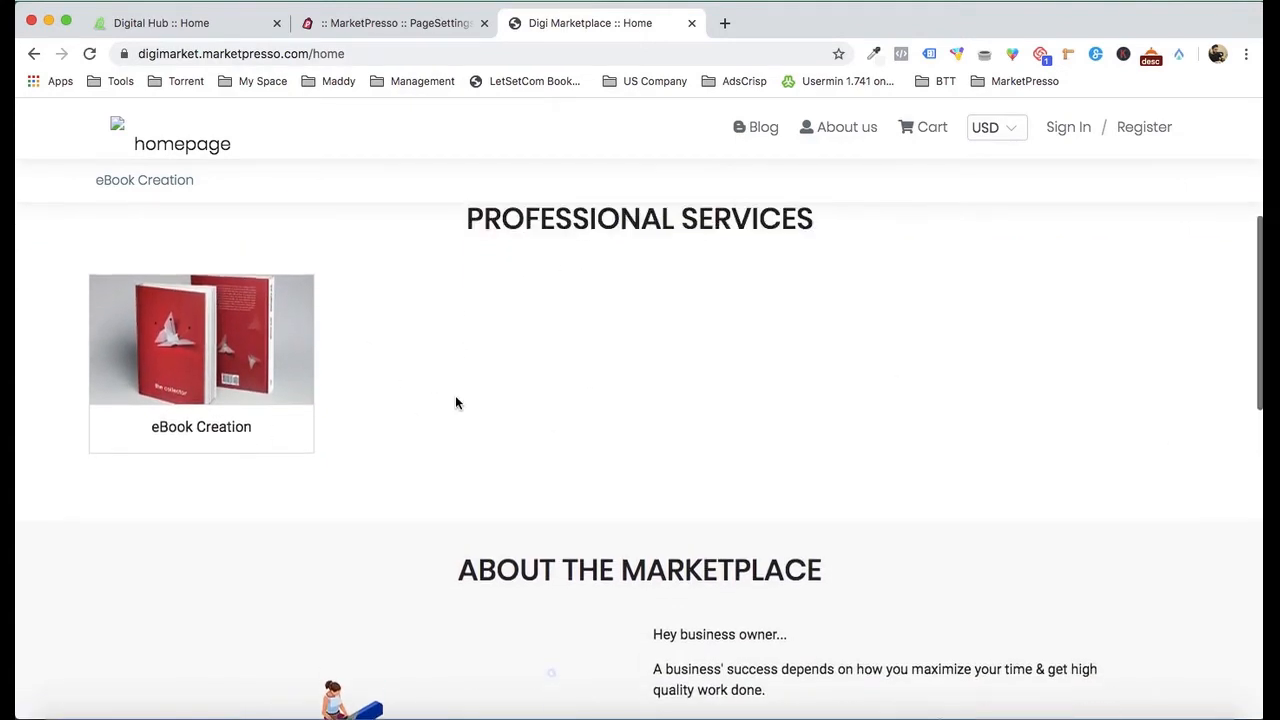
{"action": "scroll", "coordinate": [517, 366], "scroll_direction": "down", "scroll_amount": 2}
{"action": "scroll", "coordinate": [517, 366], "scroll_direction": "up", "scroll_amount": 2}
{"action": "scroll", "coordinate": [251, 346], "scroll_direction": "up", "scroll_amount": 4}
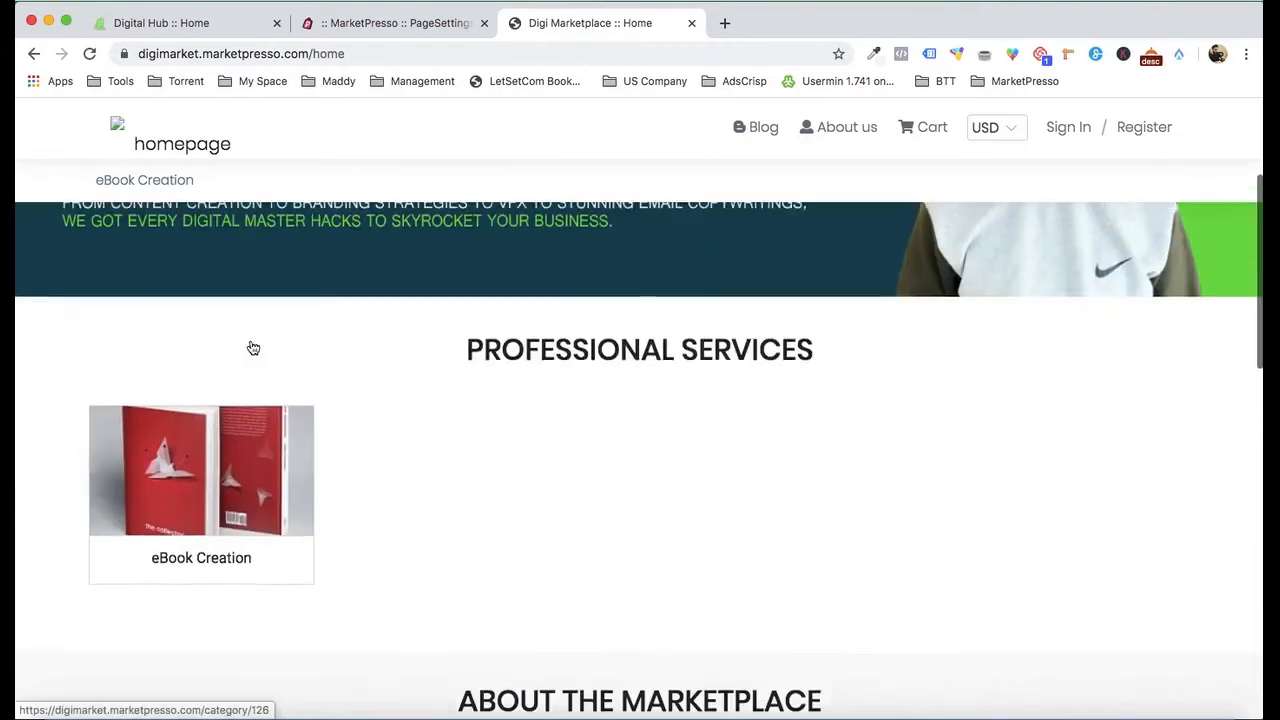
{"action": "scroll", "coordinate": [752, 378], "scroll_direction": "up", "scroll_amount": 5}
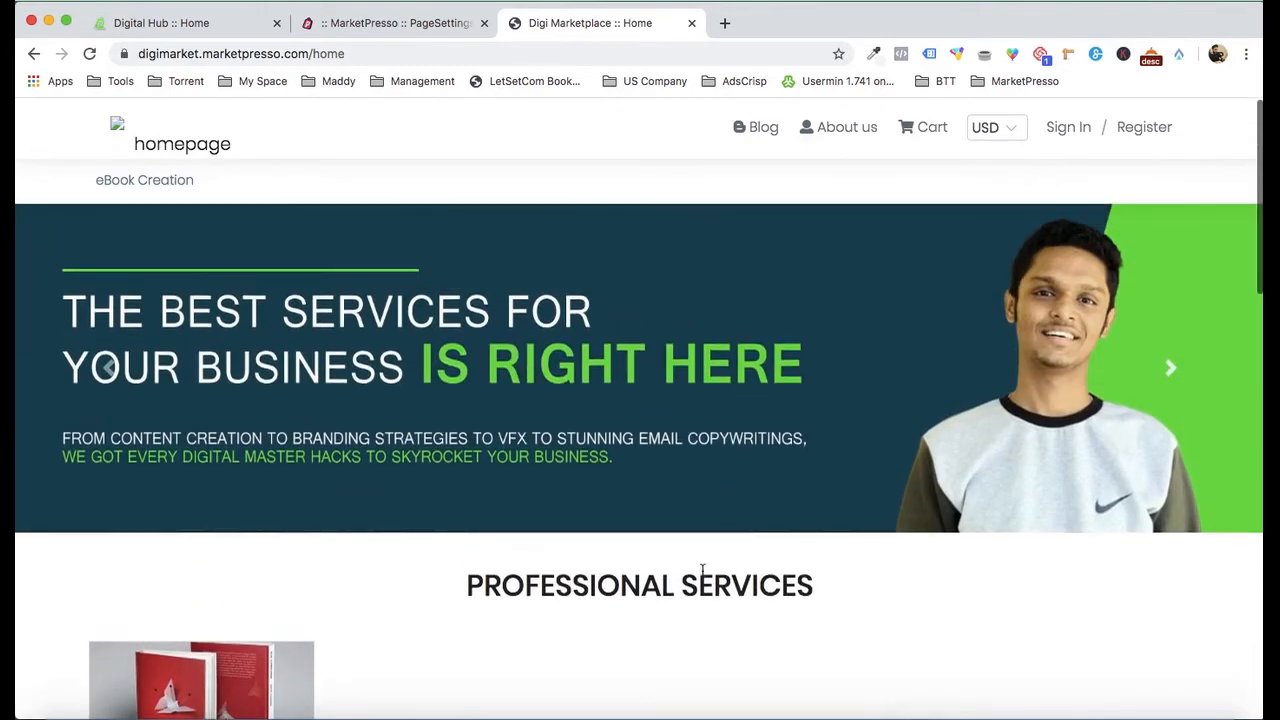
Step: Retitle the featured categories section "PROFESSIONAL CATEGORY" in the page customization, save it and switch to the Digi Marketplace home page
{"action": "left_click", "coordinate": [420, 28]}
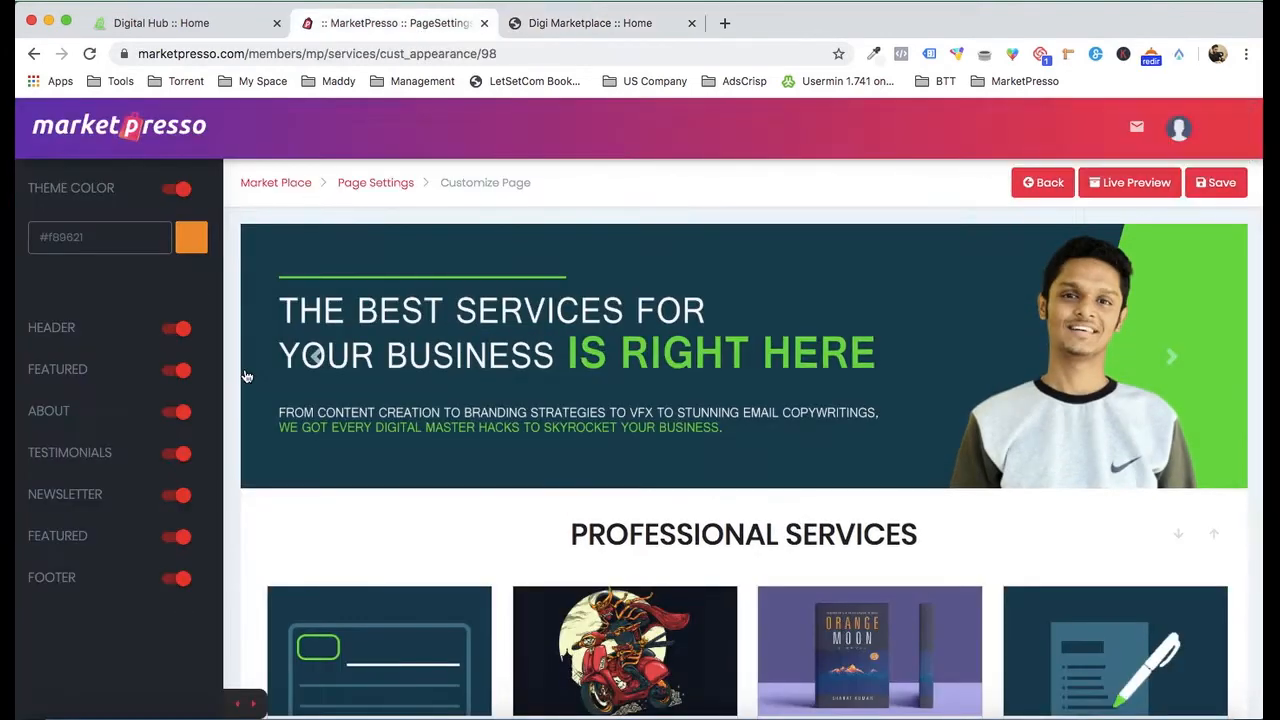
{"action": "left_click", "coordinate": [82, 365]}
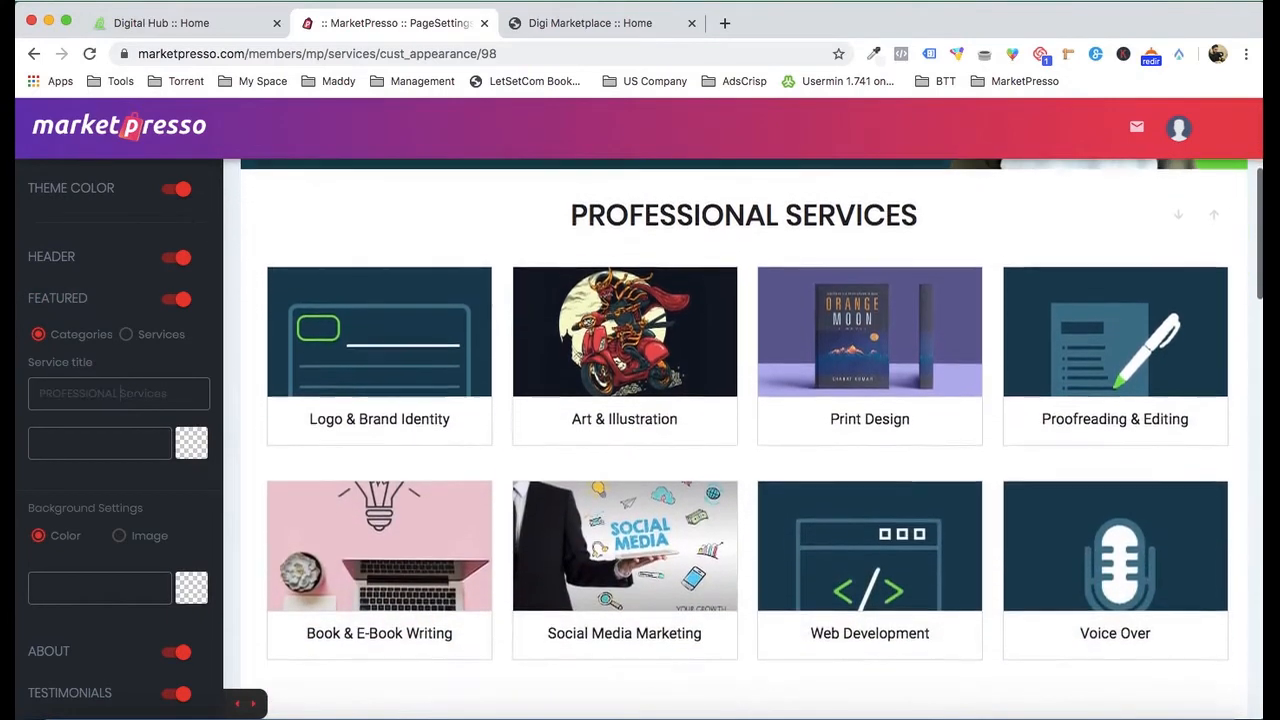
{"action": "type", "text": "Category"}
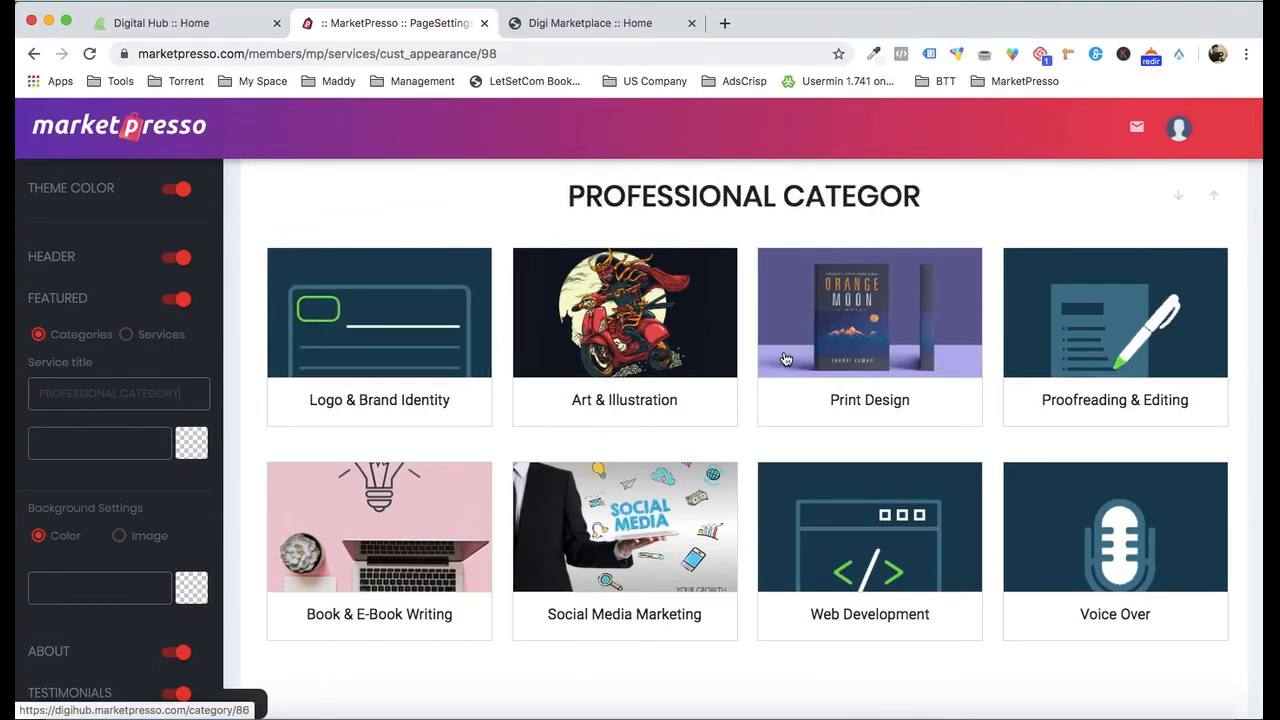
{"action": "scroll", "coordinate": [1223, 263], "scroll_direction": "up", "scroll_amount": 5}
{"action": "scroll", "coordinate": [1223, 263], "scroll_direction": "down", "scroll_amount": 1}
{"action": "left_click", "coordinate": [1216, 183]}
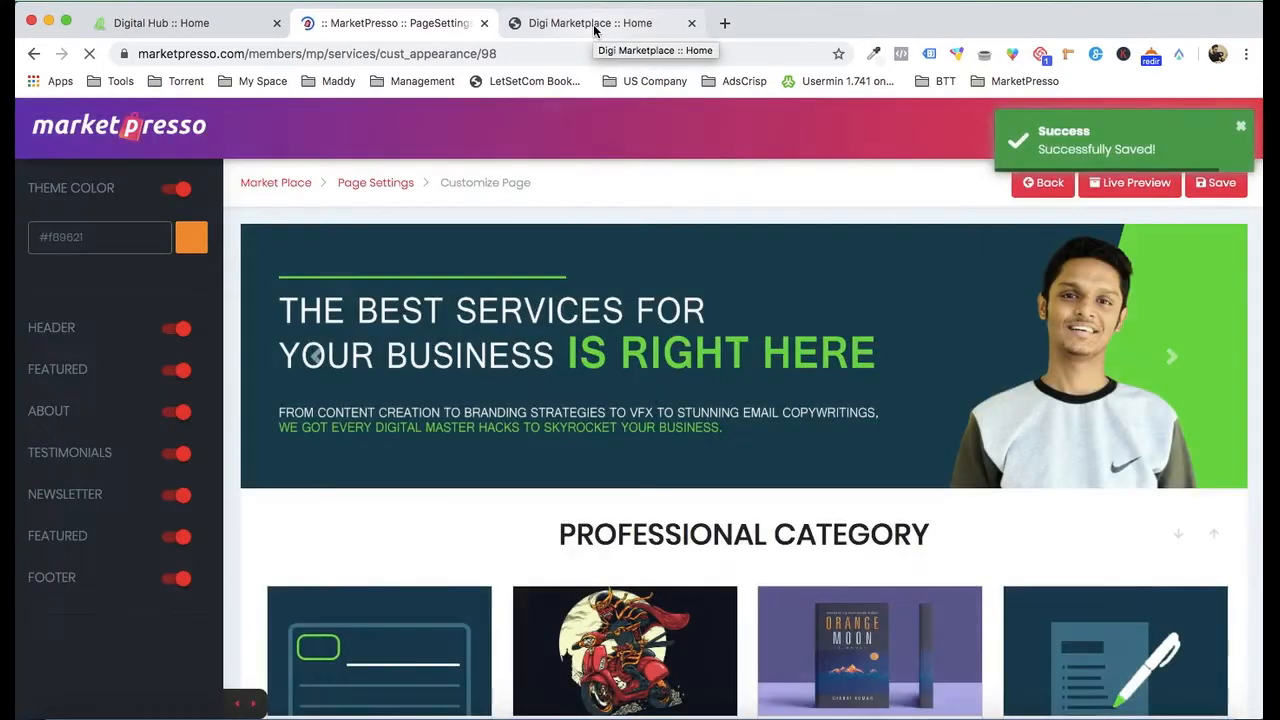
{"action": "left_click", "coordinate": [596, 26]}
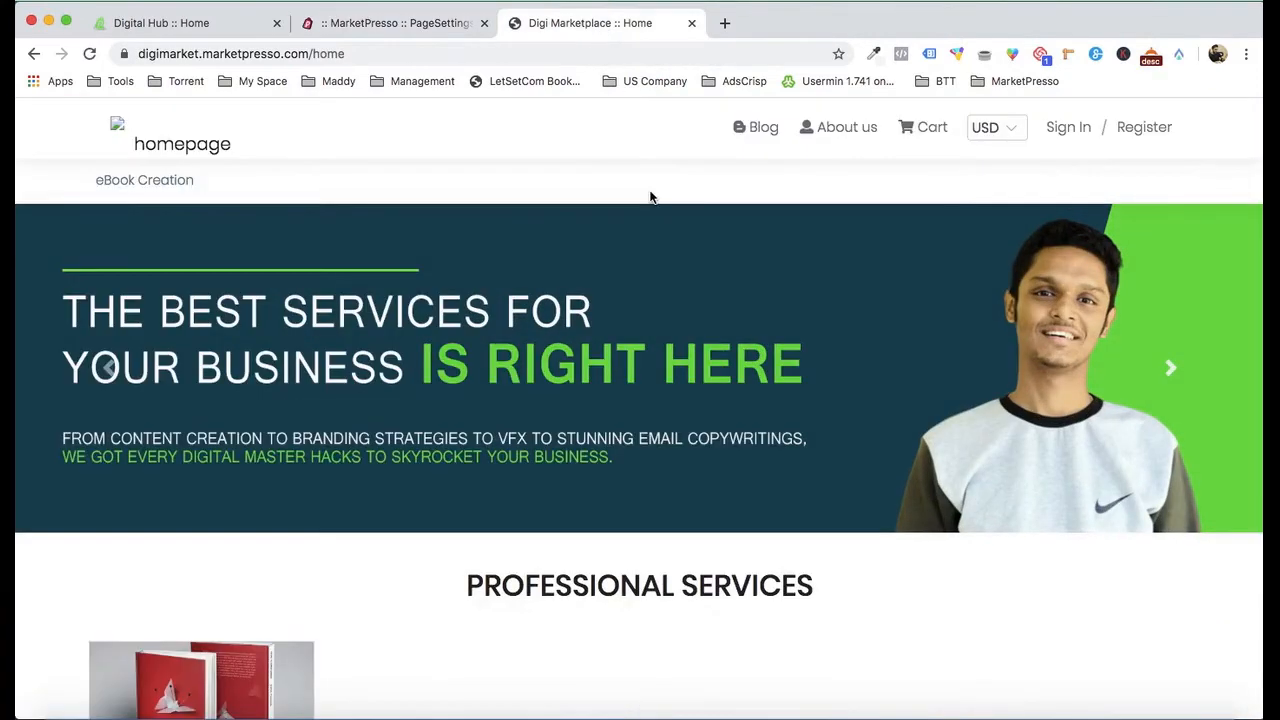
Step: Reload the Digi Marketplace home page and examine its category, about, subscribe and Popular Services sections
{"action": "key", "text": "super+r"}
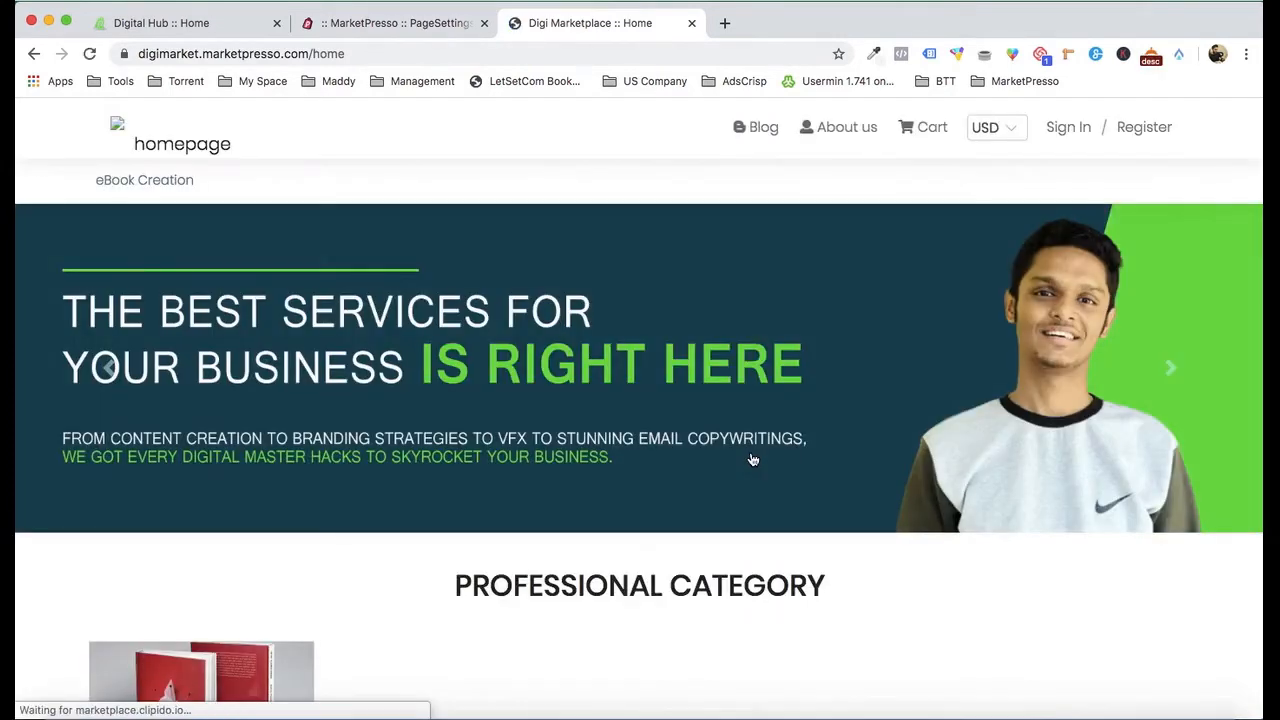
{"action": "scroll", "coordinate": [469, 610], "scroll_direction": "up", "scroll_amount": 2}
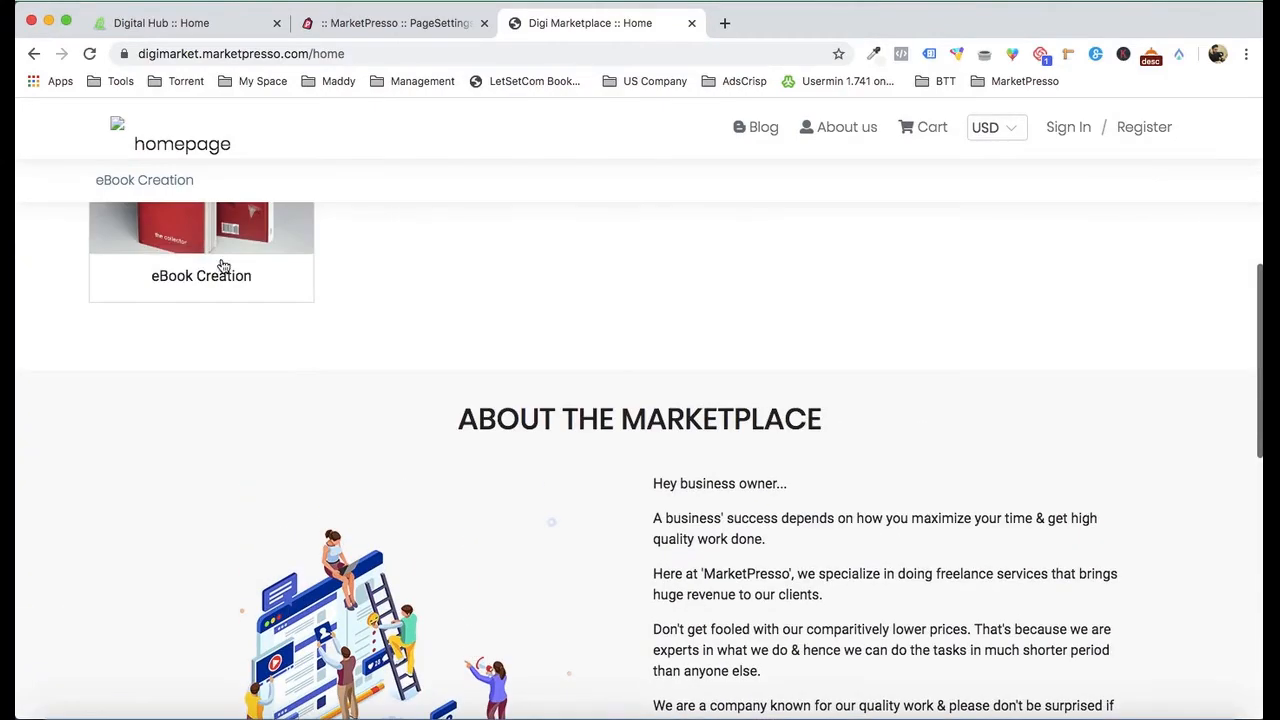
{"action": "scroll", "coordinate": [223, 266], "scroll_direction": "up", "scroll_amount": 3}
{"action": "scroll", "coordinate": [654, 260], "scroll_direction": "down", "scroll_amount": 10}
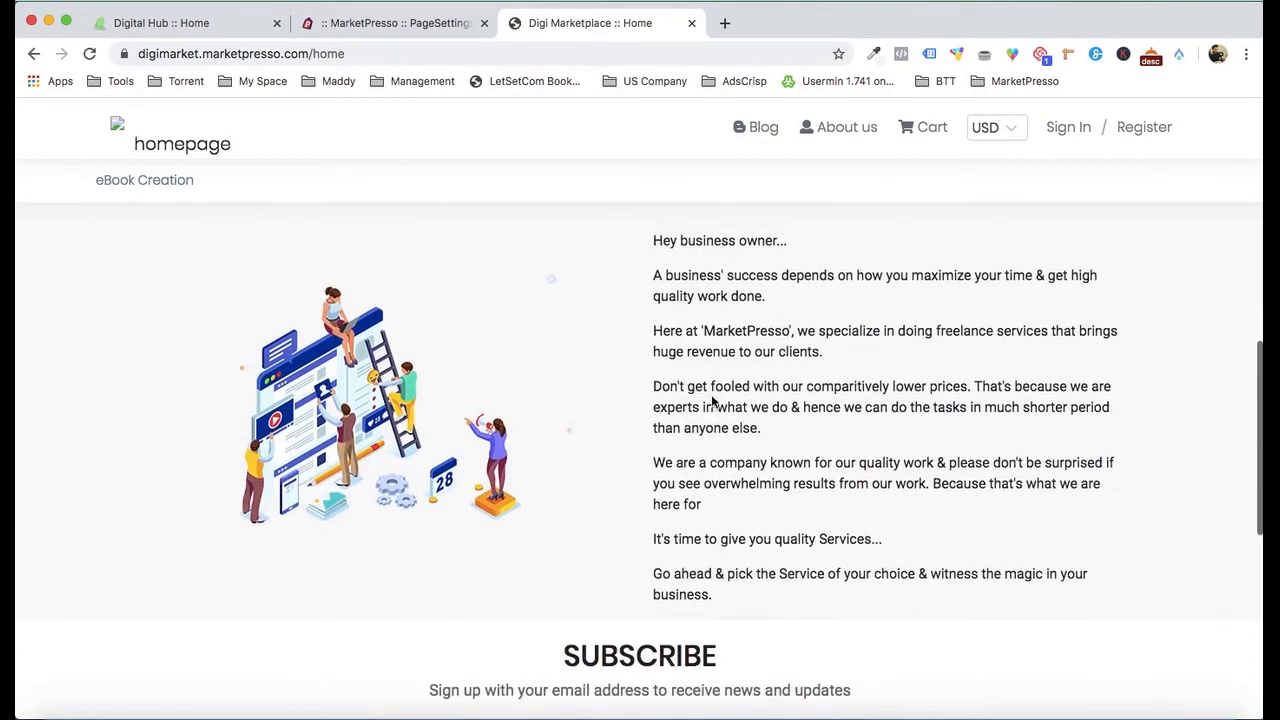
{"action": "scroll", "coordinate": [728, 370], "scroll_direction": "down", "scroll_amount": 1}
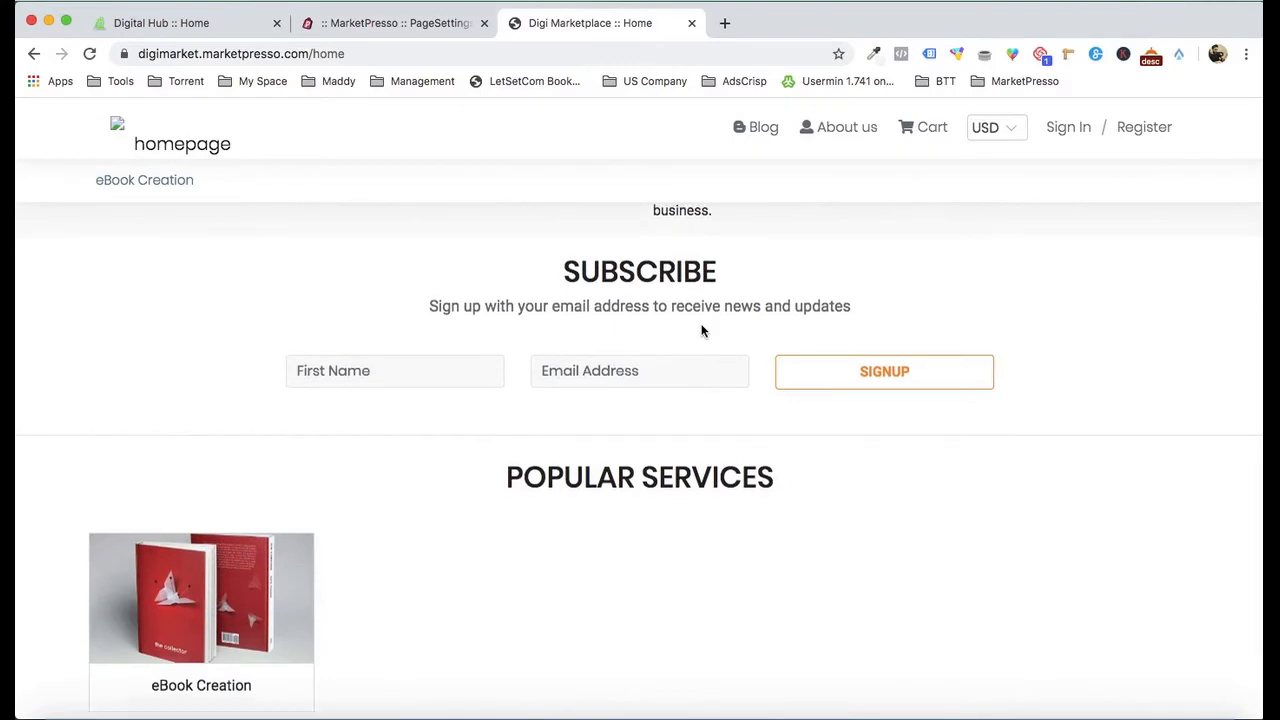
{"action": "scroll", "coordinate": [703, 328], "scroll_direction": "down", "scroll_amount": 1}
{"action": "scroll", "coordinate": [703, 329], "scroll_direction": "up", "scroll_amount": 3}
Step: Switch to the MarketPresso page customization and turn off the Newsletter section
{"action": "left_click", "coordinate": [428, 24]}
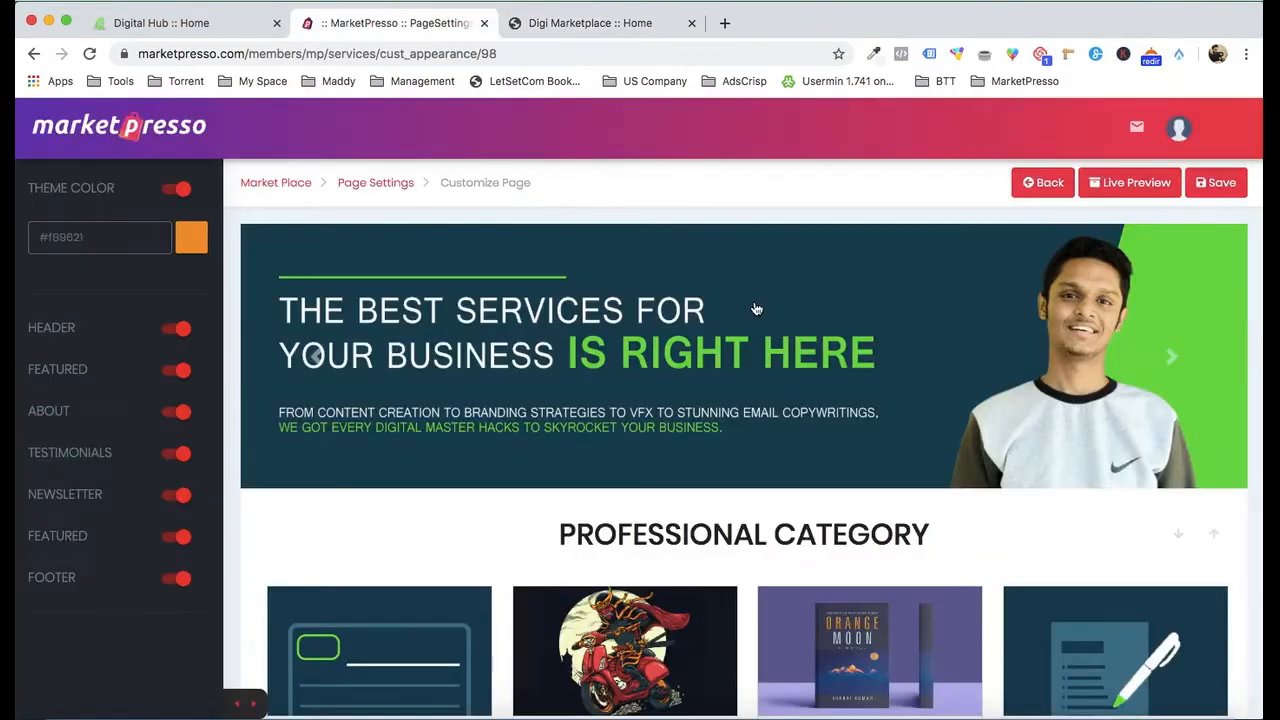
{"action": "scroll", "coordinate": [757, 306], "scroll_direction": "down", "scroll_amount": 3}
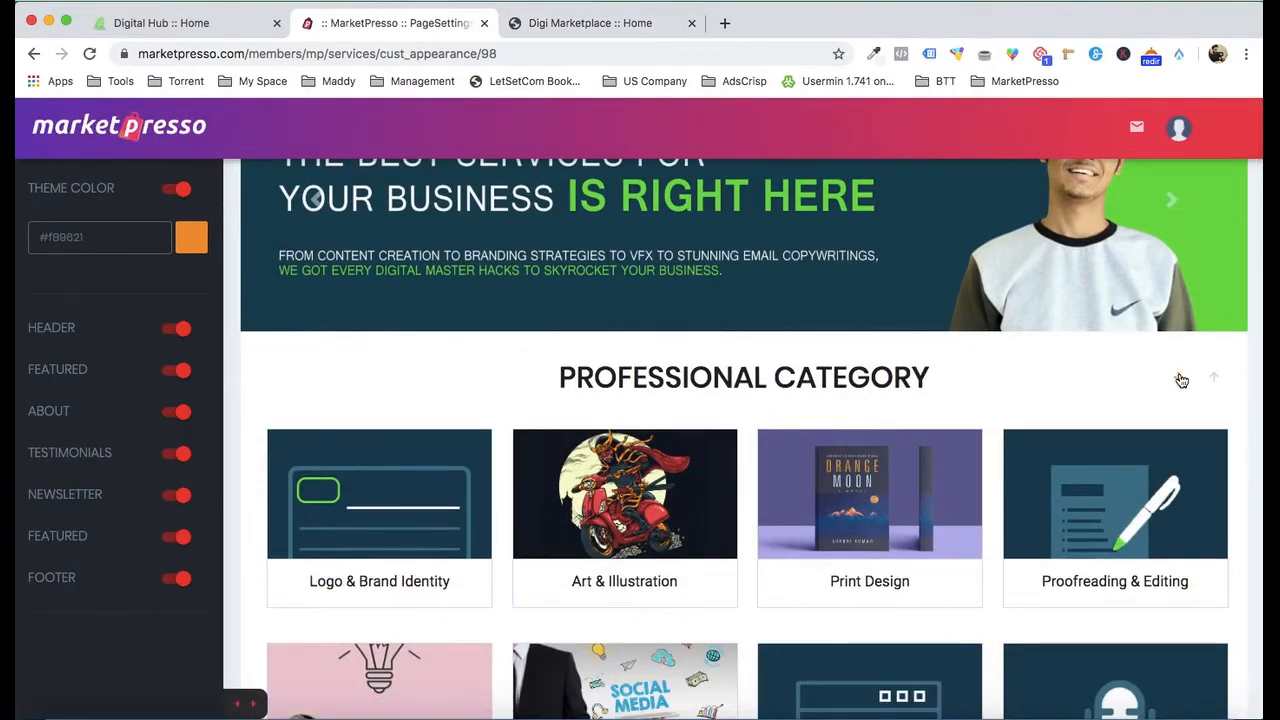
{"action": "scroll", "coordinate": [1183, 380], "scroll_direction": "down", "scroll_amount": 5}
{"action": "scroll", "coordinate": [1182, 381], "scroll_direction": "down", "scroll_amount": 6}
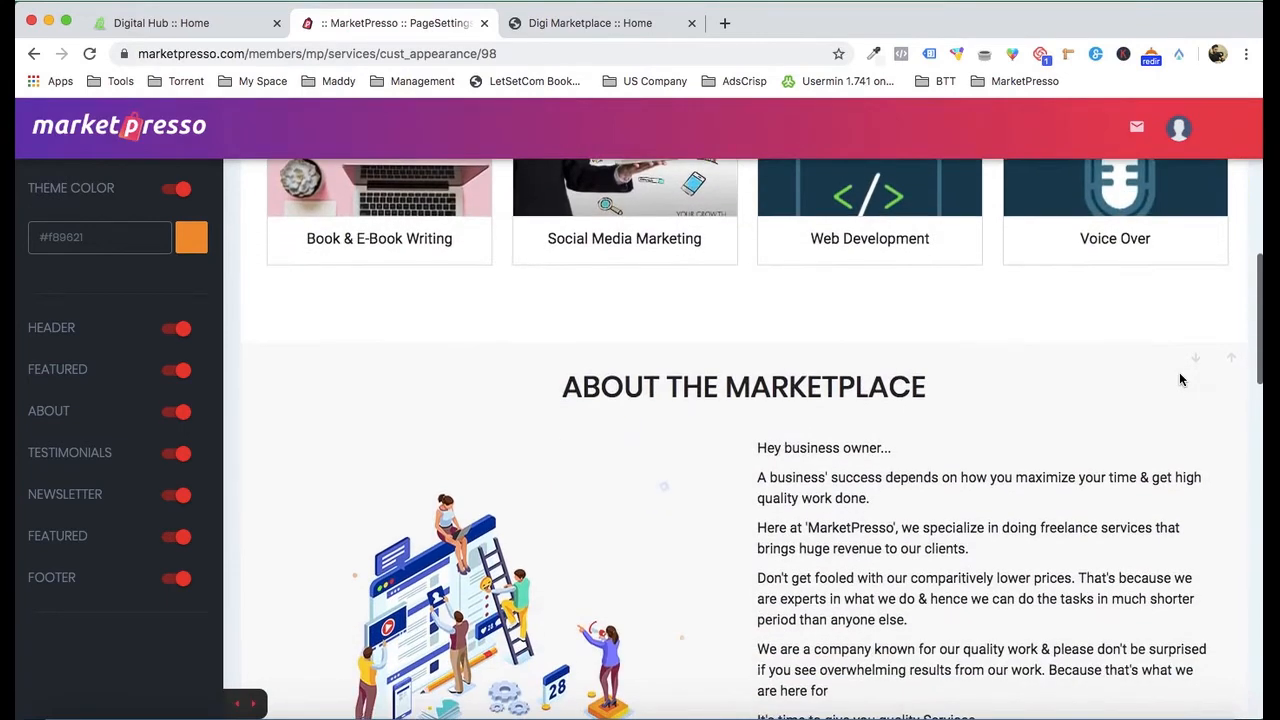
{"action": "scroll", "coordinate": [1180, 378], "scroll_direction": "down", "scroll_amount": 3}
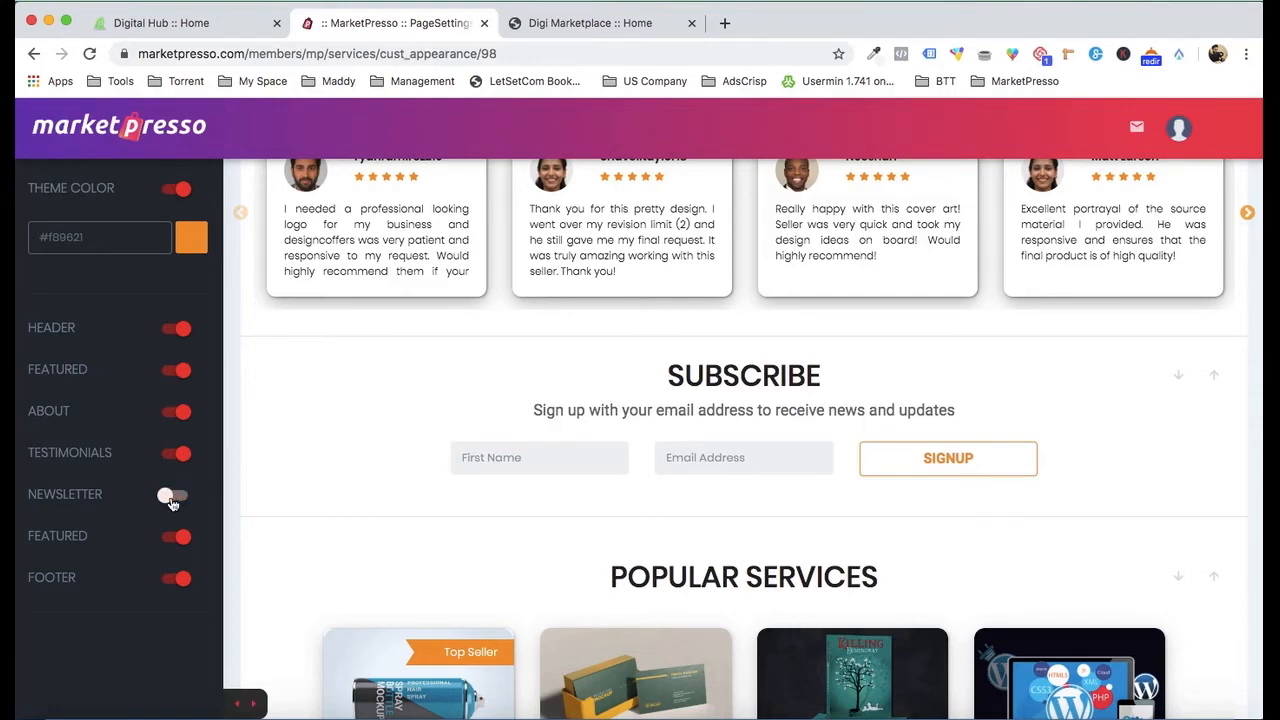
Step: Move the Customer Testimonials section down past the Subscribe and Popular Services sections, directly above the footer
{"action": "scroll", "coordinate": [489, 440], "scroll_direction": "up", "scroll_amount": 2}
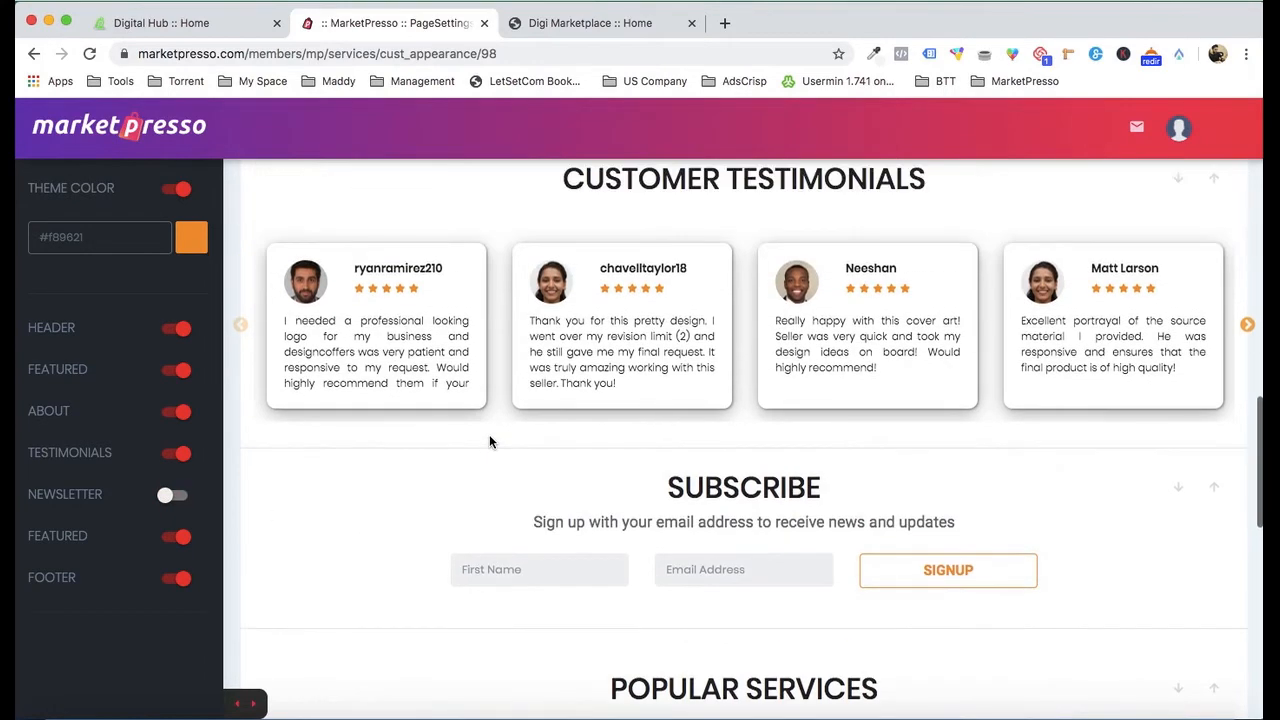
{"action": "scroll", "coordinate": [677, 408], "scroll_direction": "up", "scroll_amount": 3}
{"action": "scroll", "coordinate": [795, 447], "scroll_direction": "down", "scroll_amount": 3}
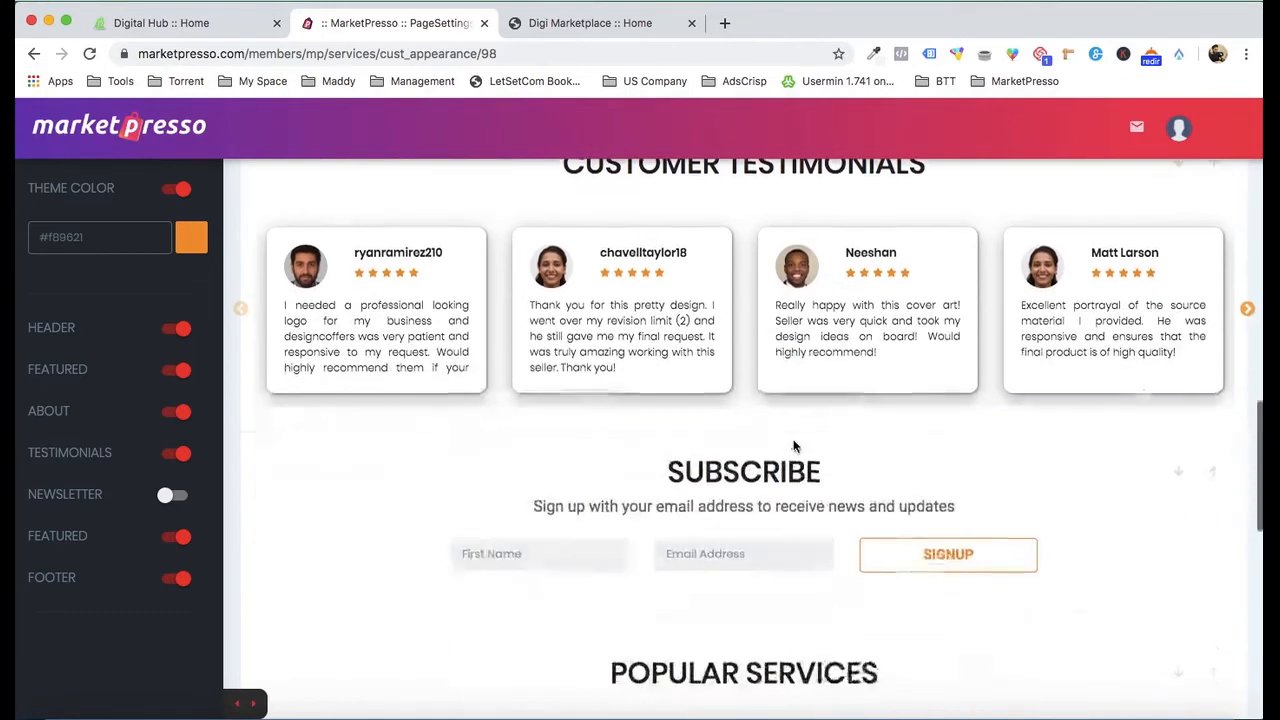
{"action": "scroll", "coordinate": [790, 445], "scroll_direction": "up", "scroll_amount": 2}
{"action": "scroll", "coordinate": [1134, 468], "scroll_direction": "down", "scroll_amount": 4}
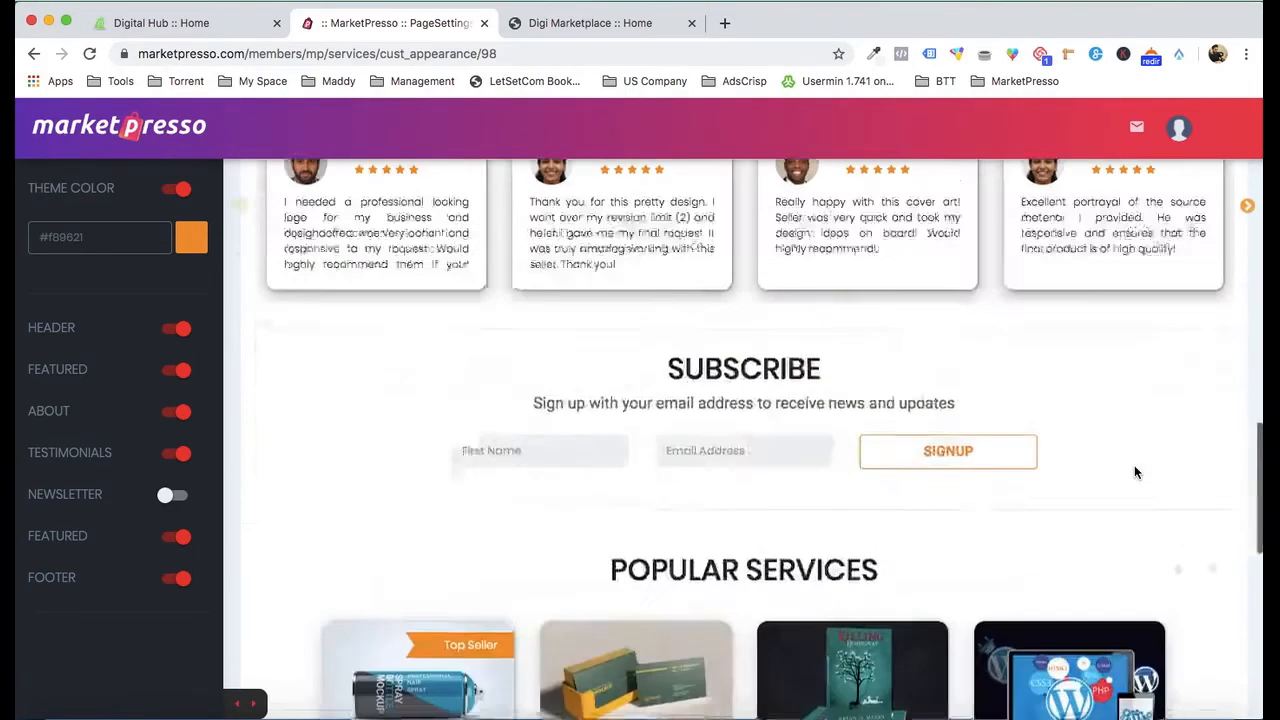
{"action": "scroll", "coordinate": [1134, 468], "scroll_direction": "up", "scroll_amount": 4}
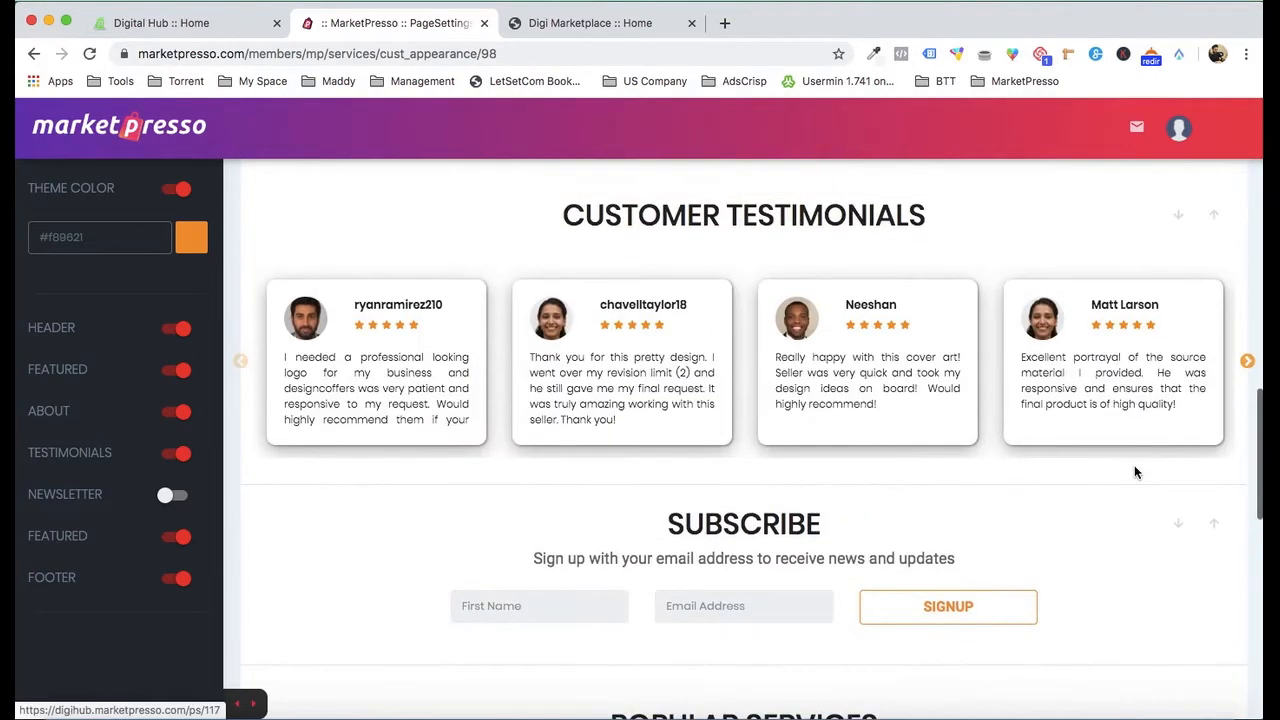
{"action": "left_click", "coordinate": [1179, 215]}
{"action": "scroll", "coordinate": [1094, 286], "scroll_direction": "down", "scroll_amount": 3}
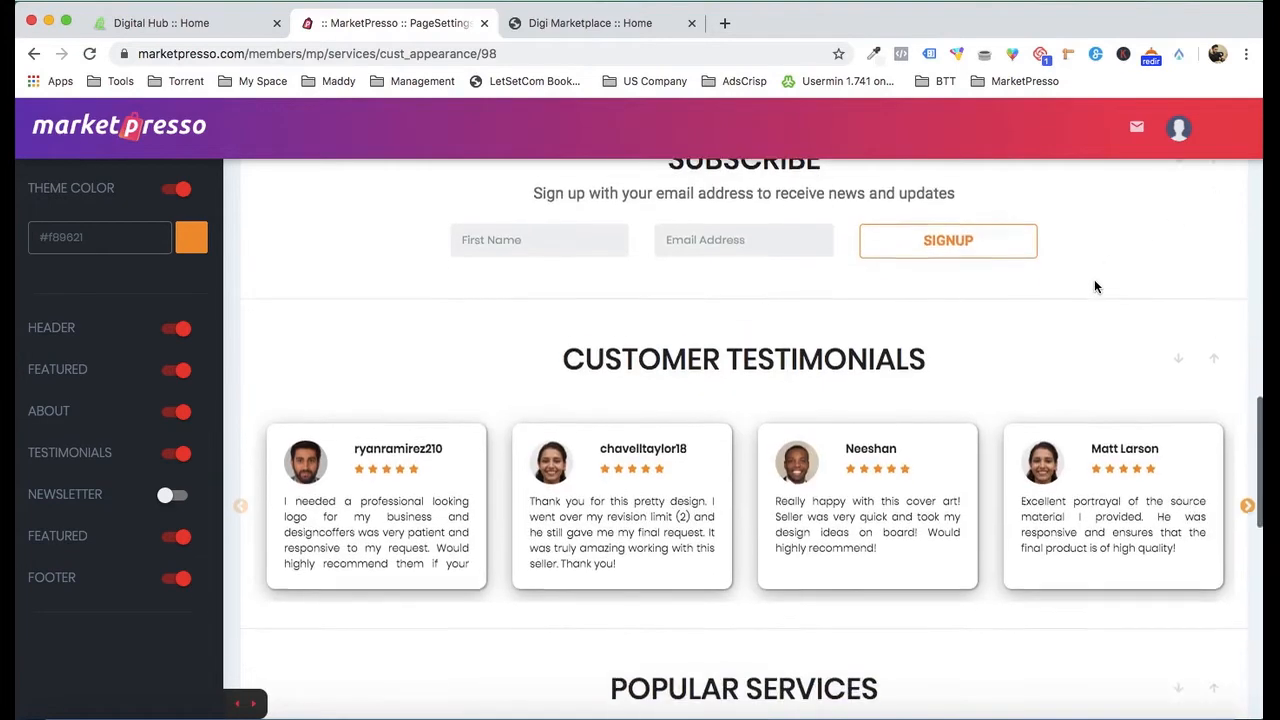
{"action": "scroll", "coordinate": [1094, 287], "scroll_direction": "up", "scroll_amount": 2}
{"action": "left_click", "coordinate": [1178, 290]}
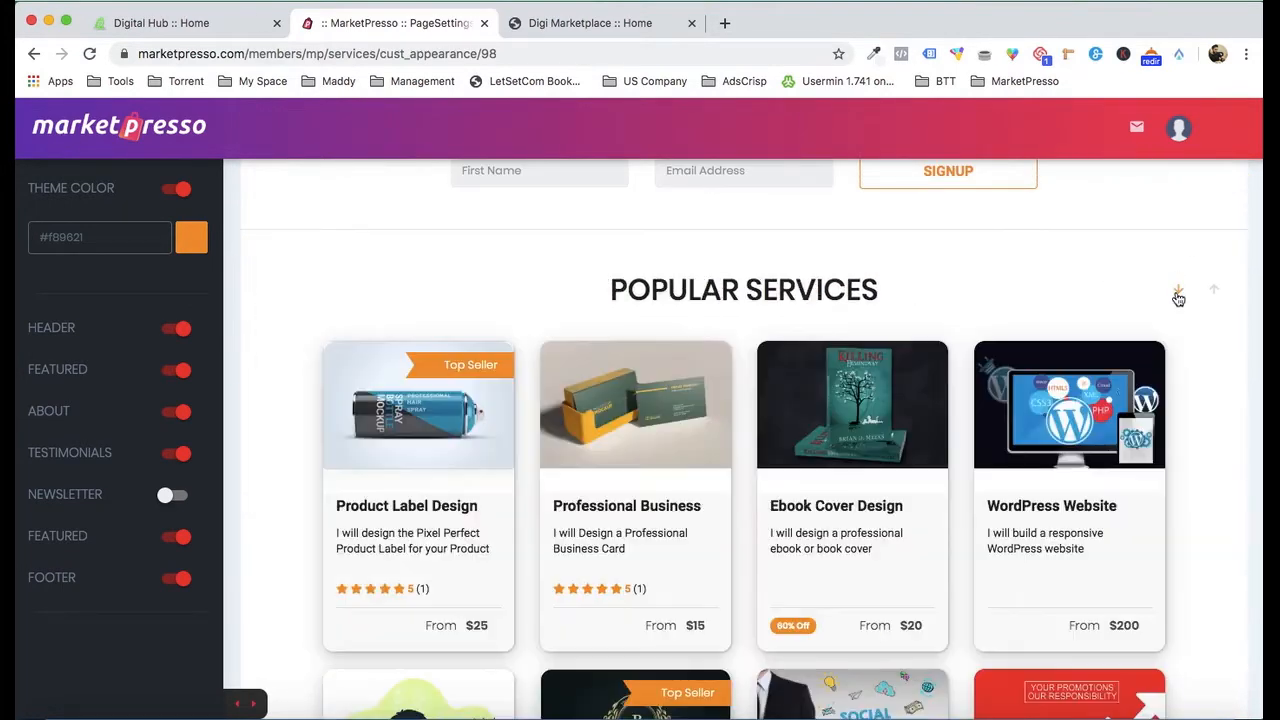
{"action": "scroll", "coordinate": [1030, 400], "scroll_direction": "down", "scroll_amount": 2}
{"action": "scroll", "coordinate": [1030, 401], "scroll_direction": "down", "scroll_amount": 7}
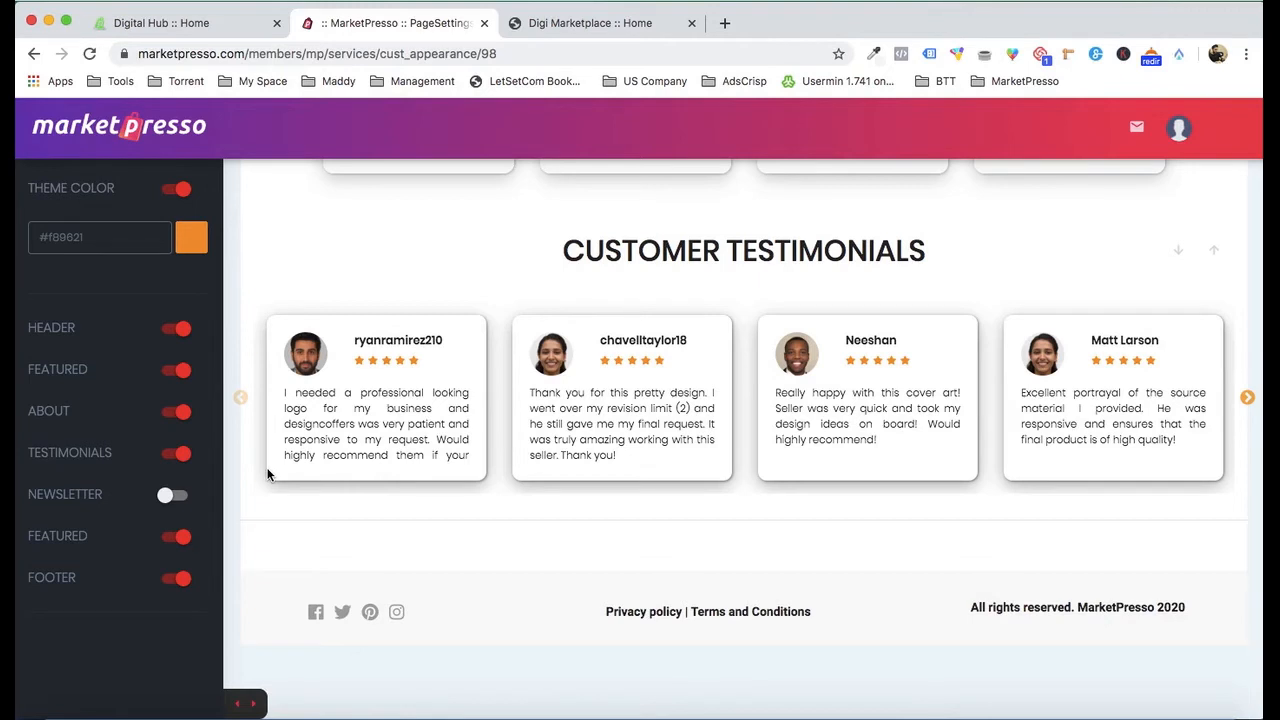
Step: Set the theme color to the dark green #238f10 and save the page
{"action": "left_click", "coordinate": [188, 238]}
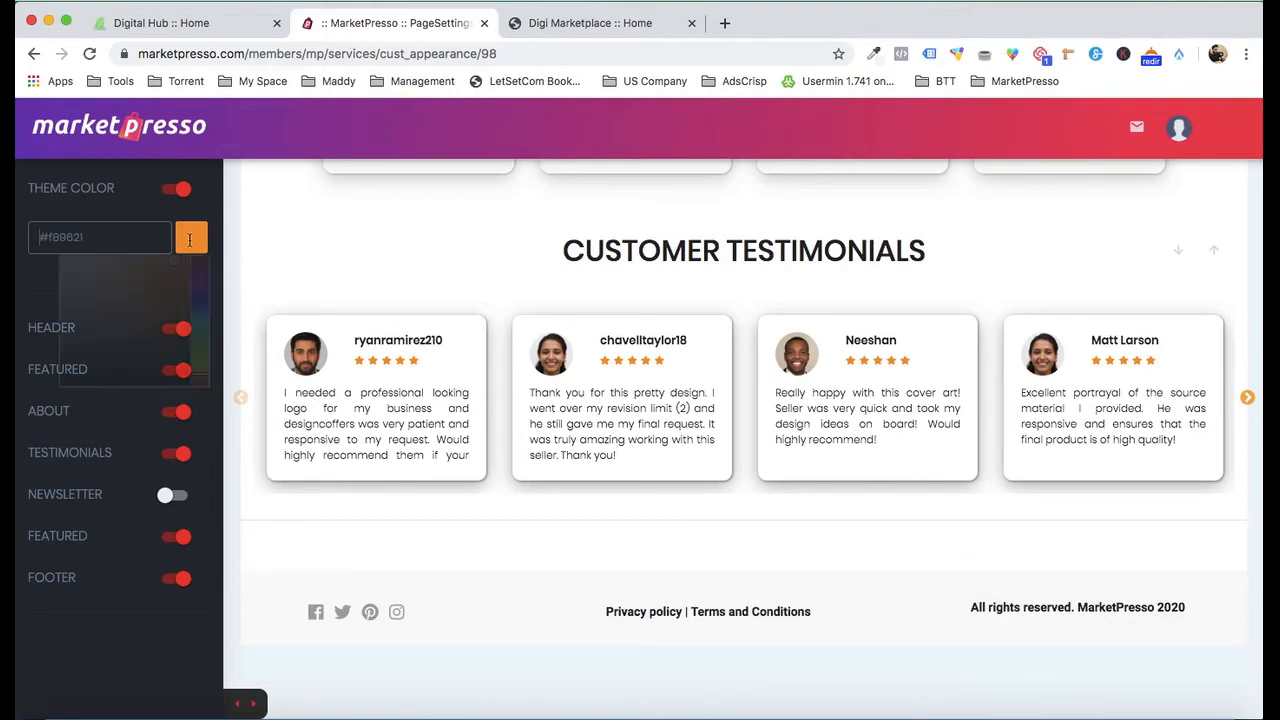
{"action": "mouse_move", "coordinate": [200, 342]}
{"action": "left_mouse_down"}
{"action": "mouse_move", "coordinate": [200, 358]}
{"action": "mouse_move", "coordinate": [200, 347]}
{"action": "left_mouse_up"}
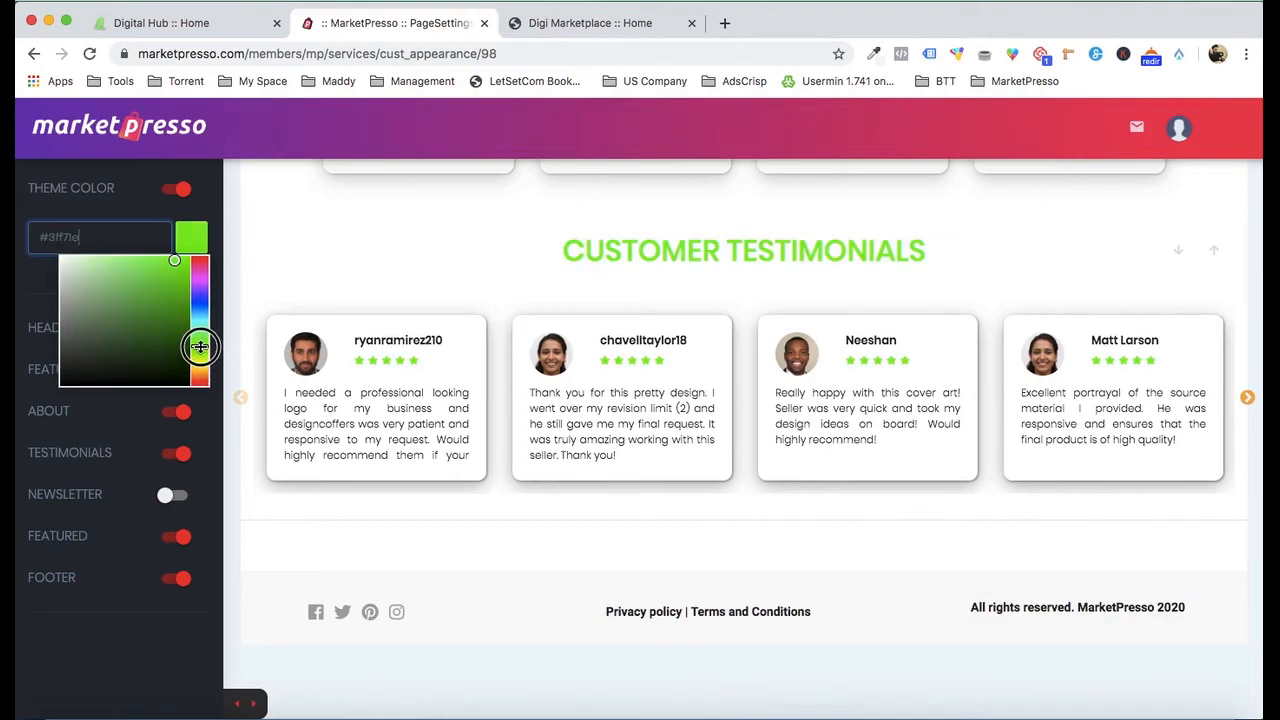
{"action": "left_click", "coordinate": [176, 314]}
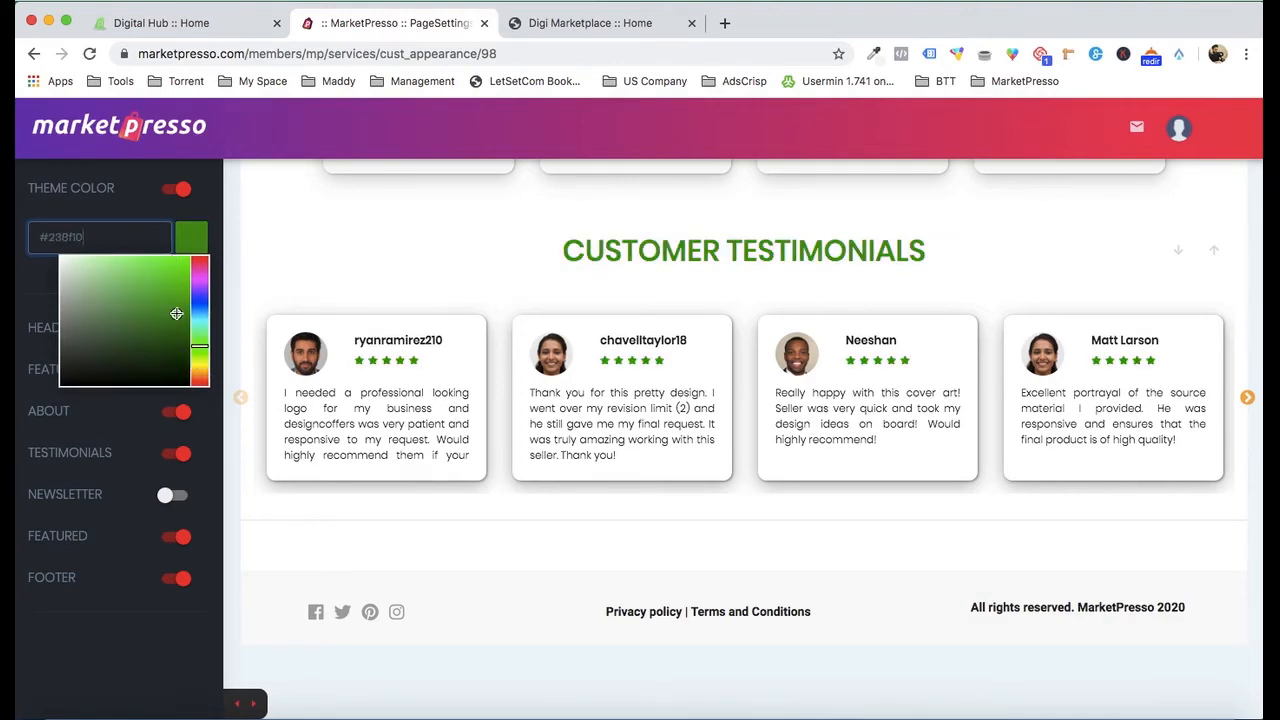
{"action": "left_click", "coordinate": [380, 272]}
{"action": "scroll", "coordinate": [922, 233], "scroll_direction": "up", "scroll_amount": 15}
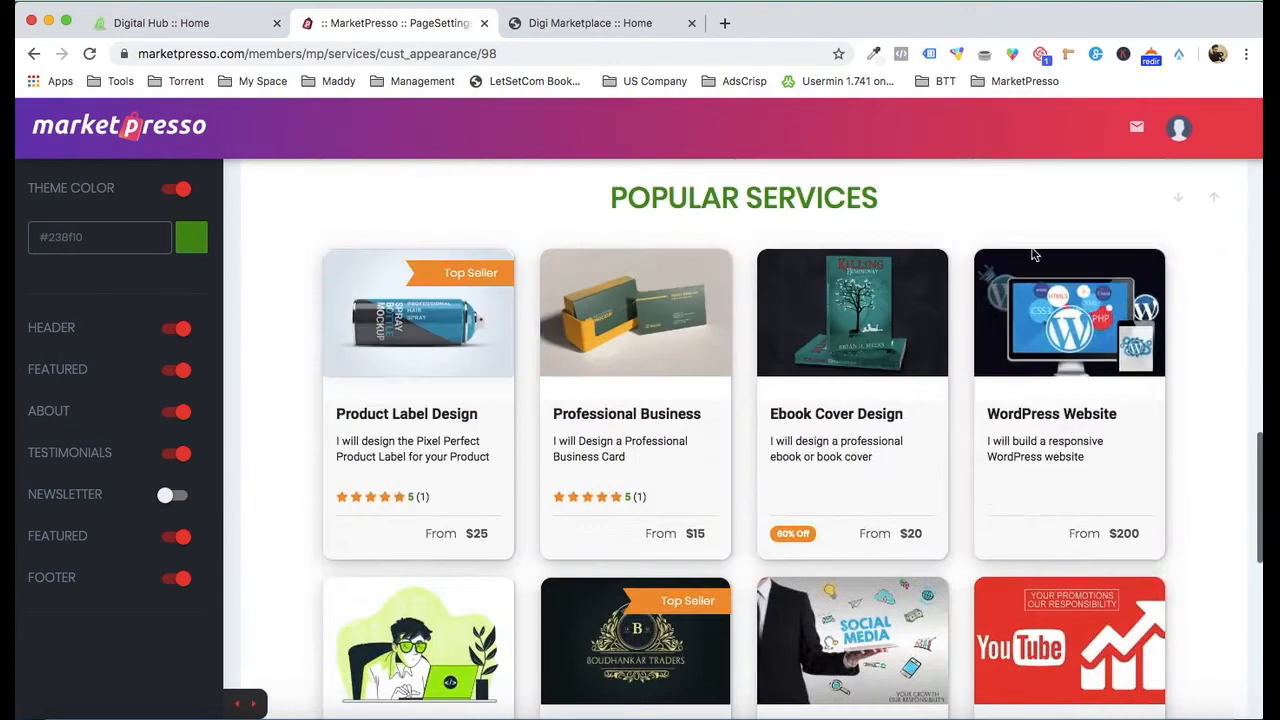
{"action": "scroll", "coordinate": [1200, 227], "scroll_direction": "up", "scroll_amount": 5}
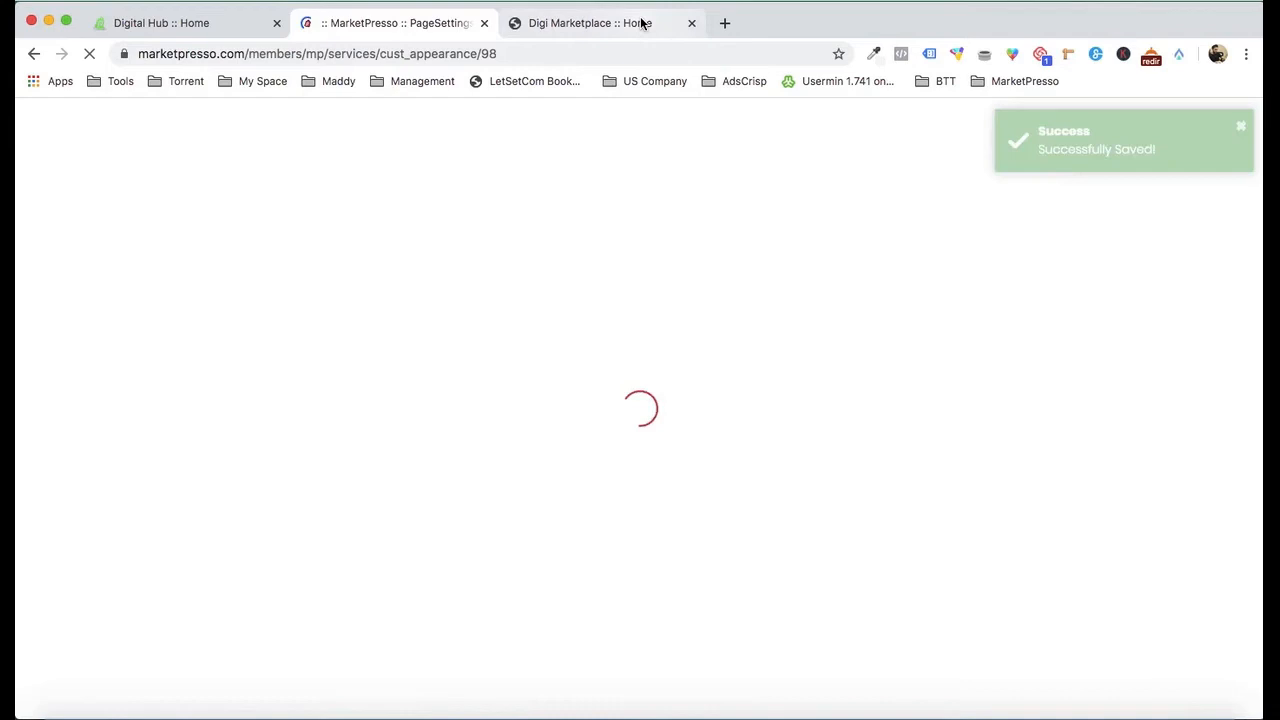
Step: Switch to the Digi Marketplace home page, reload it and examine the order and content of its sections
{"action": "left_click", "coordinate": [641, 22]}
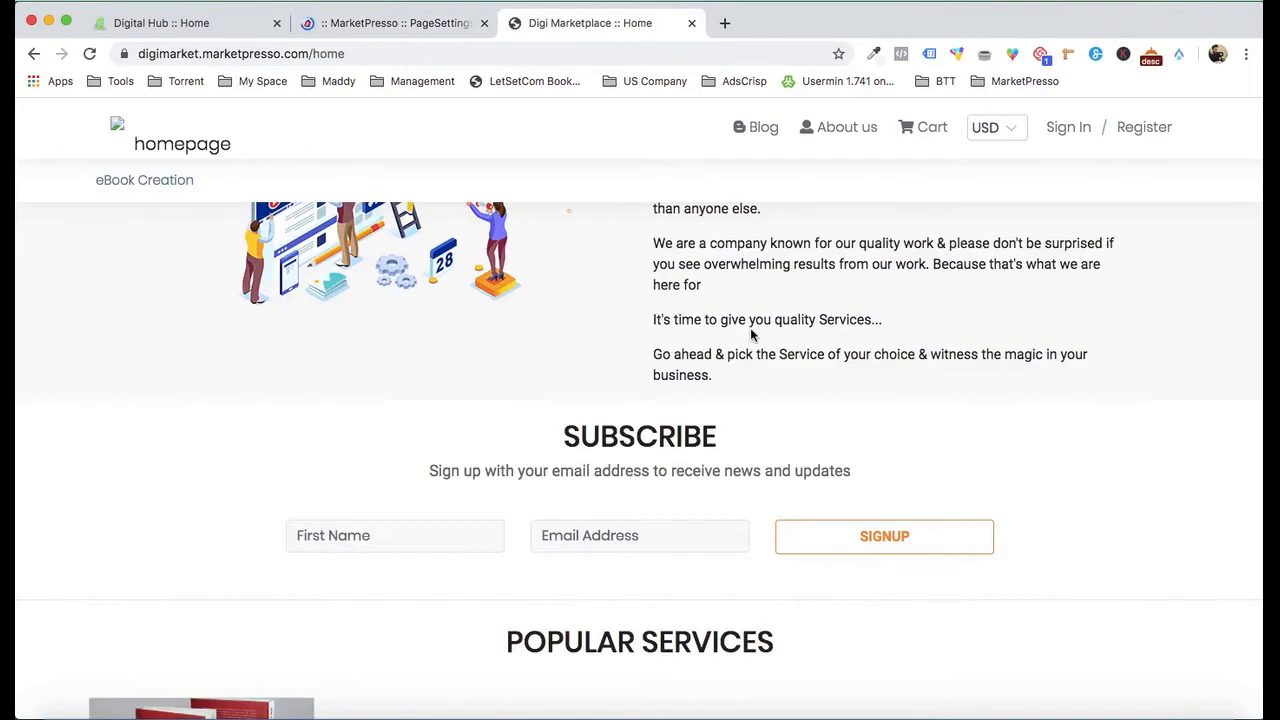
{"action": "scroll", "coordinate": [751, 334], "scroll_direction": "down", "scroll_amount": 4}
{"action": "scroll", "coordinate": [751, 334], "scroll_direction": "up", "scroll_amount": 10}
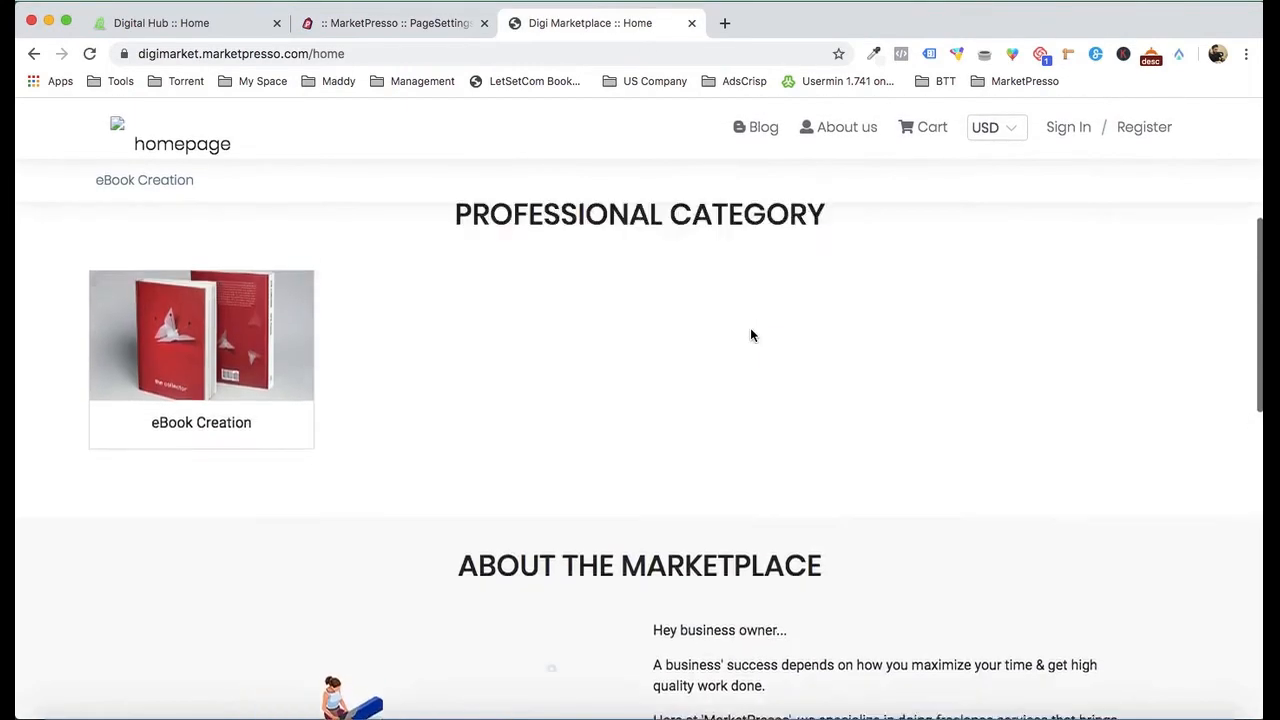
{"action": "scroll", "coordinate": [751, 335], "scroll_direction": "down", "scroll_amount": 5}
{"action": "key", "text": "super+r"}
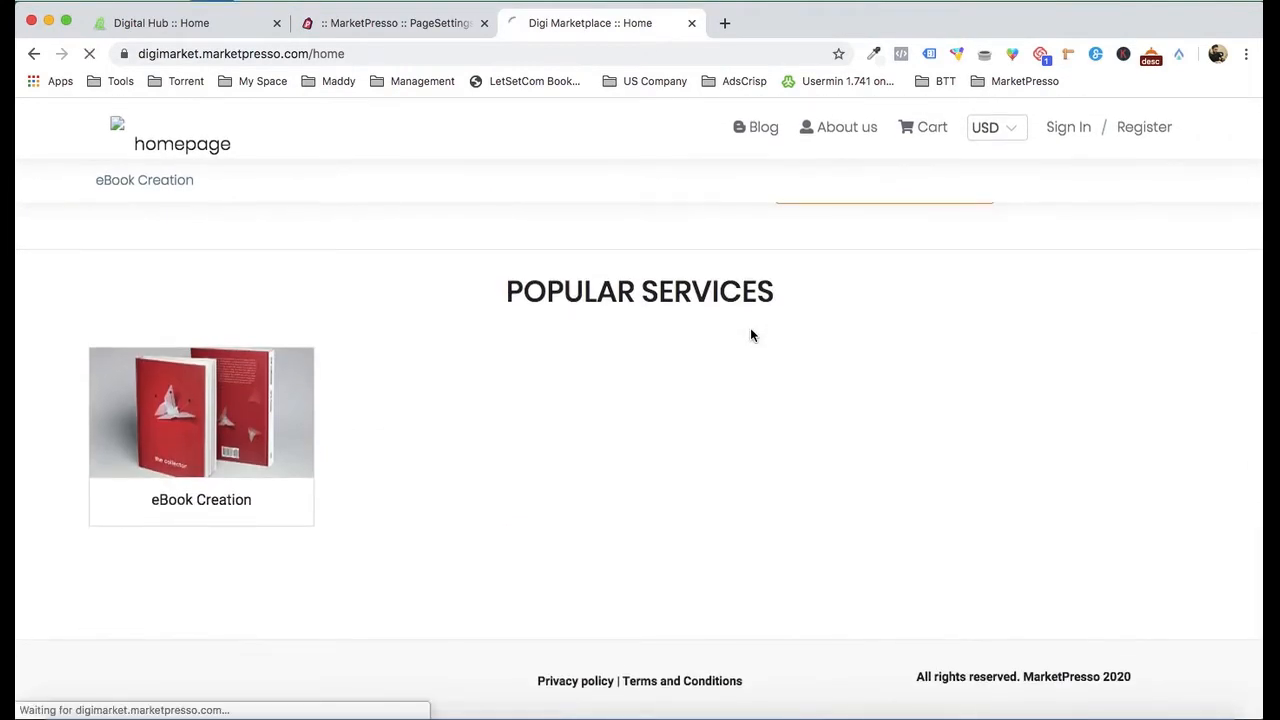
{"action": "scroll", "coordinate": [752, 335], "scroll_direction": "up", "scroll_amount": 5}
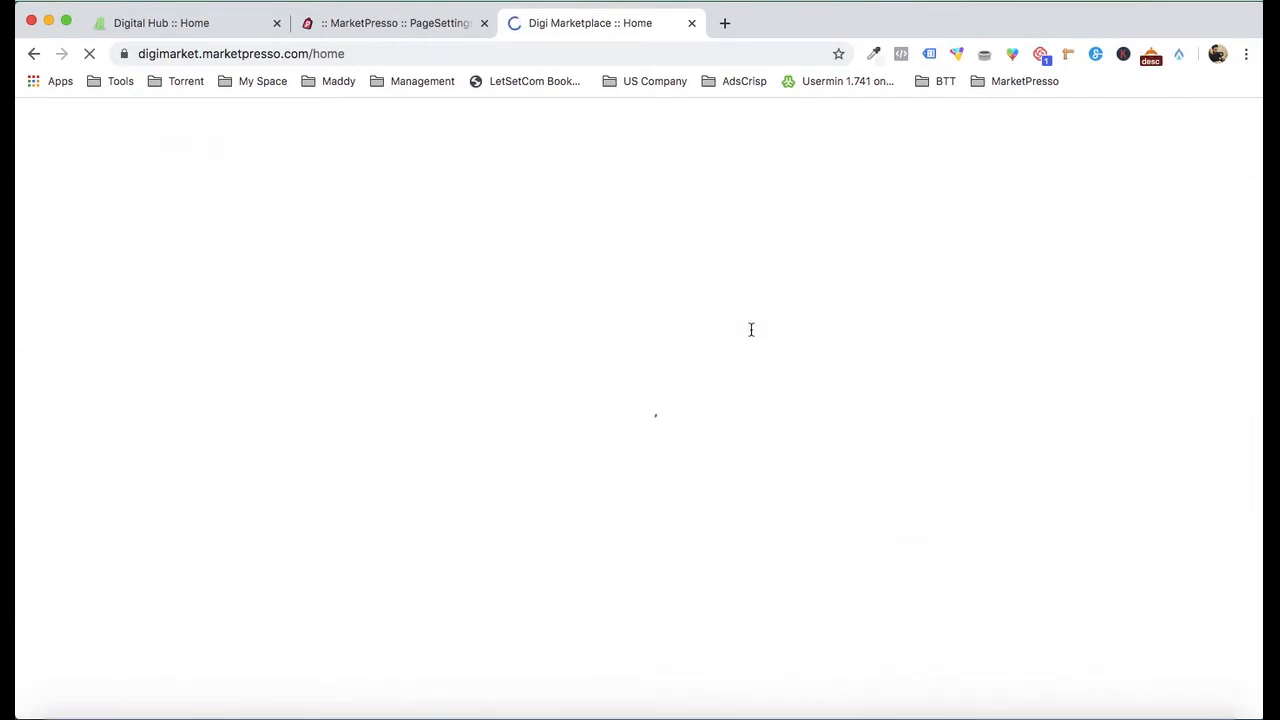
{"action": "scroll", "coordinate": [751, 330], "scroll_direction": "up", "scroll_amount": 10}
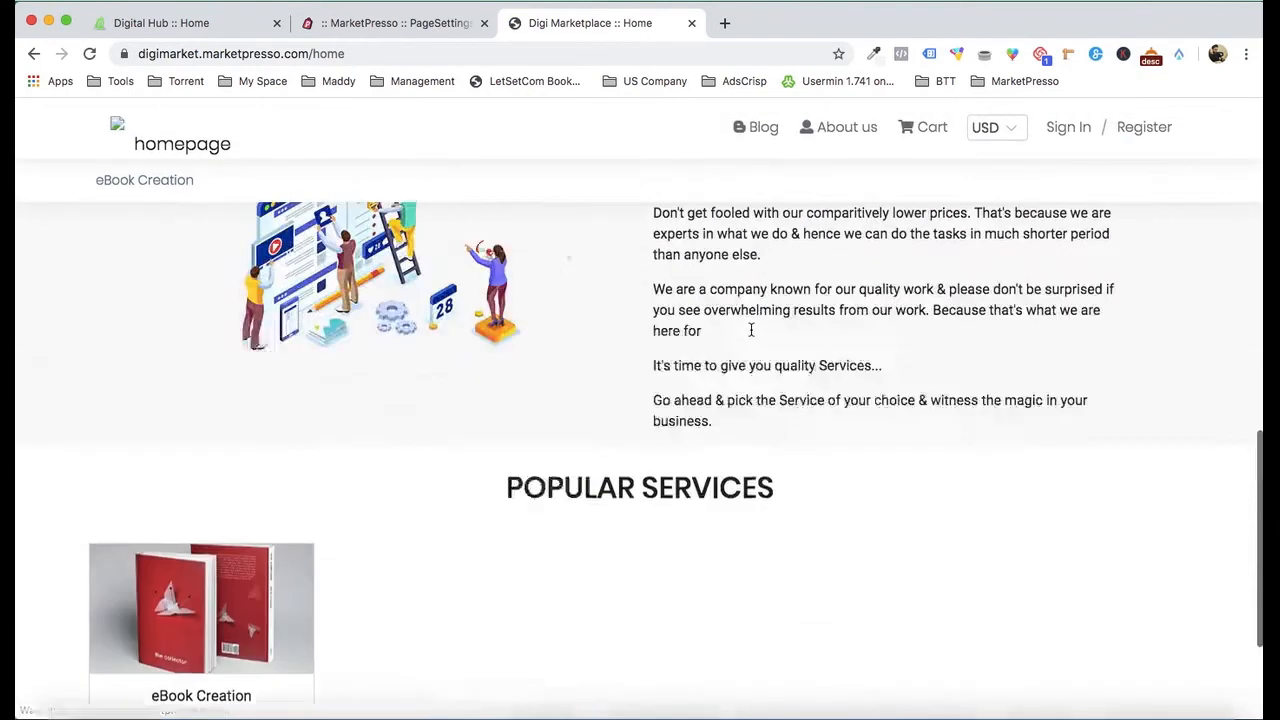
{"action": "scroll", "coordinate": [686, 271], "scroll_direction": "down", "scroll_amount": 10}
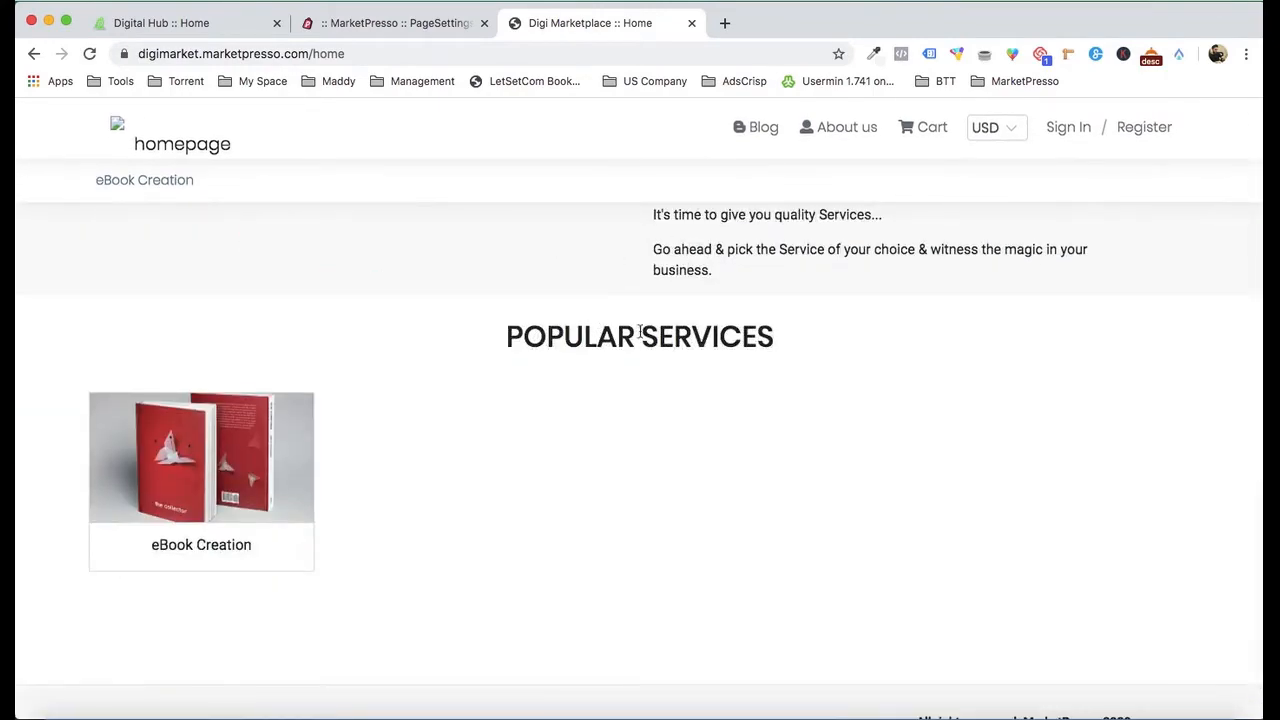
Step: In the page customization, set the Popular Services featured section to show services instead of categories and save the page
{"action": "left_click", "coordinate": [409, 32]}
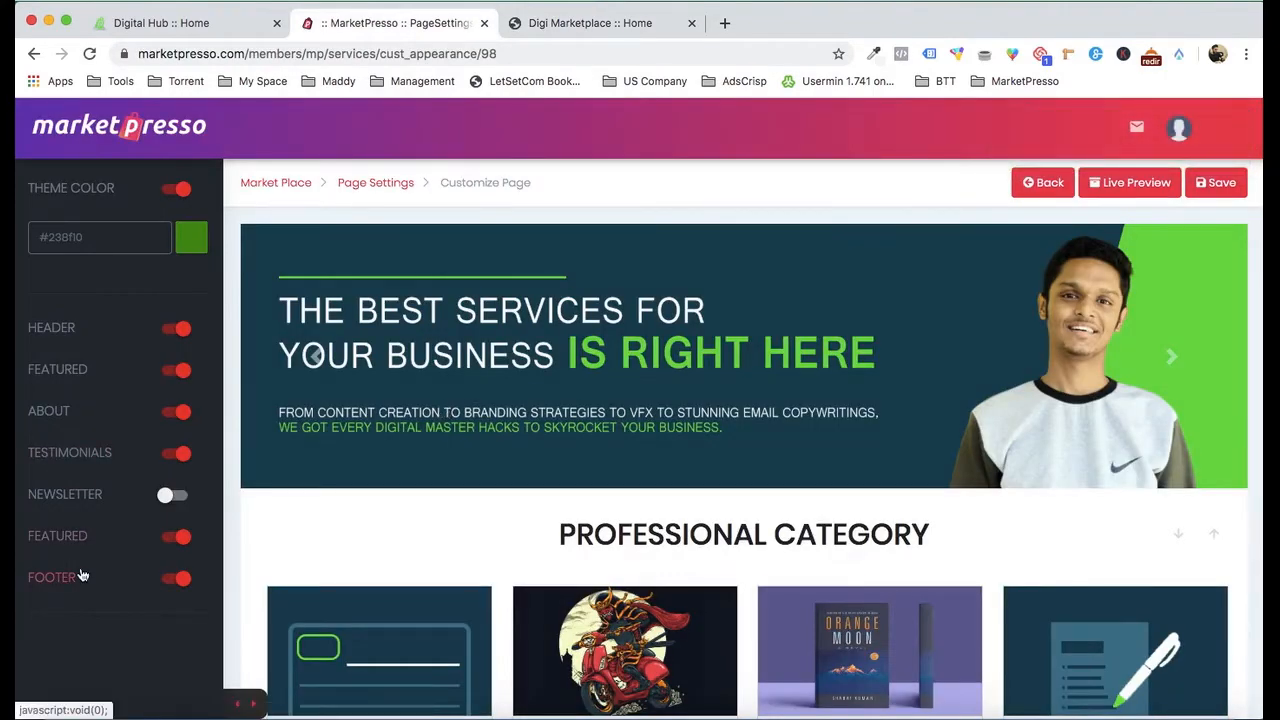
{"action": "left_click", "coordinate": [72, 540]}
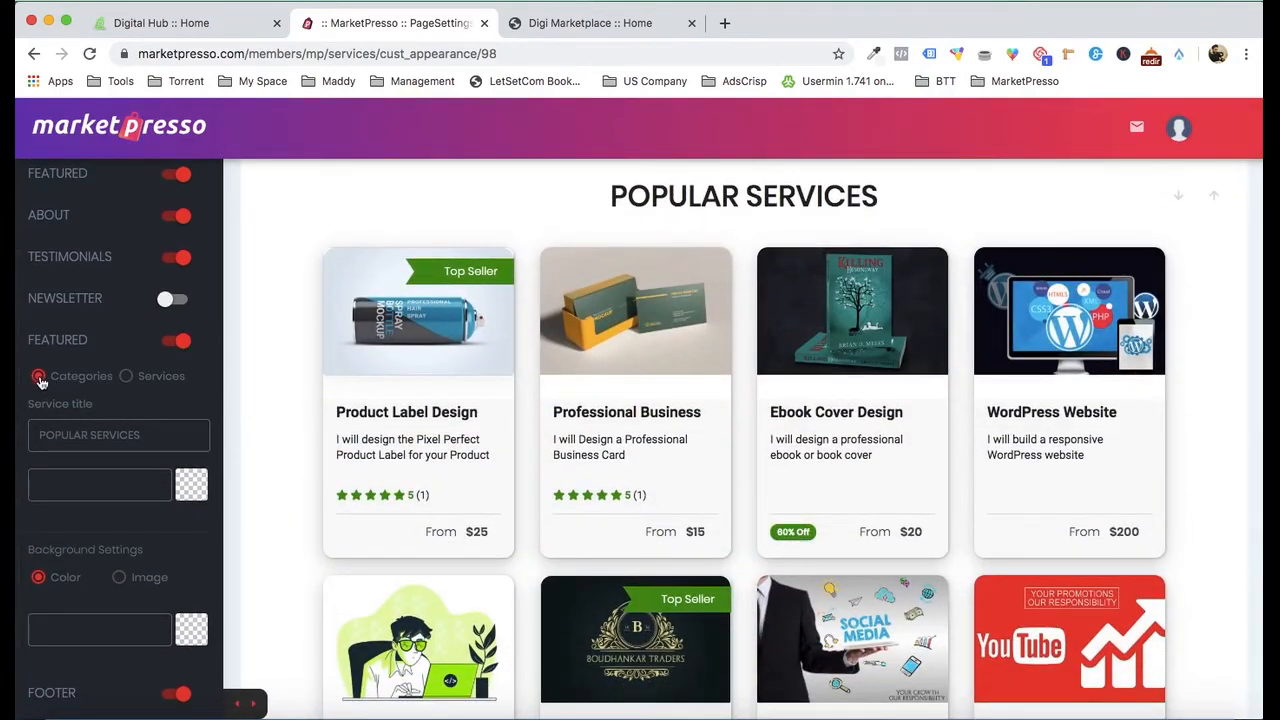
{"action": "scroll", "coordinate": [875, 333], "scroll_direction": "up", "scroll_amount": 10}
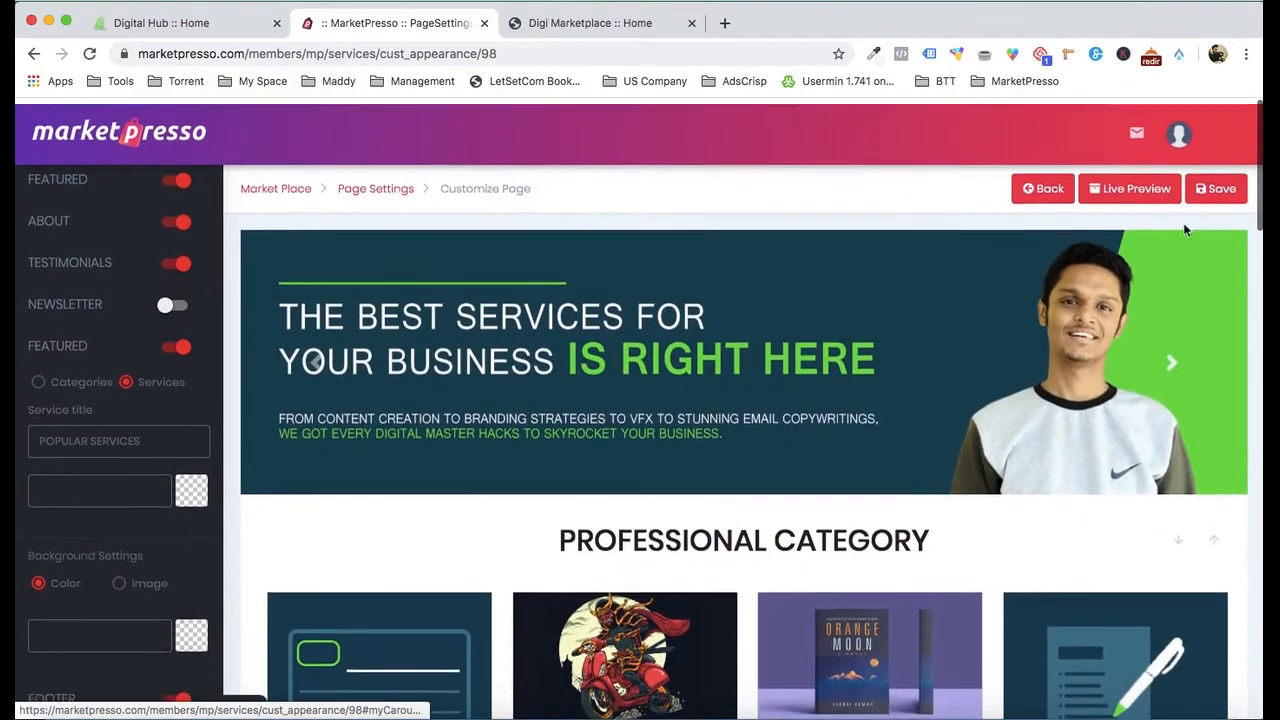
{"action": "left_click", "coordinate": [1222, 182]}
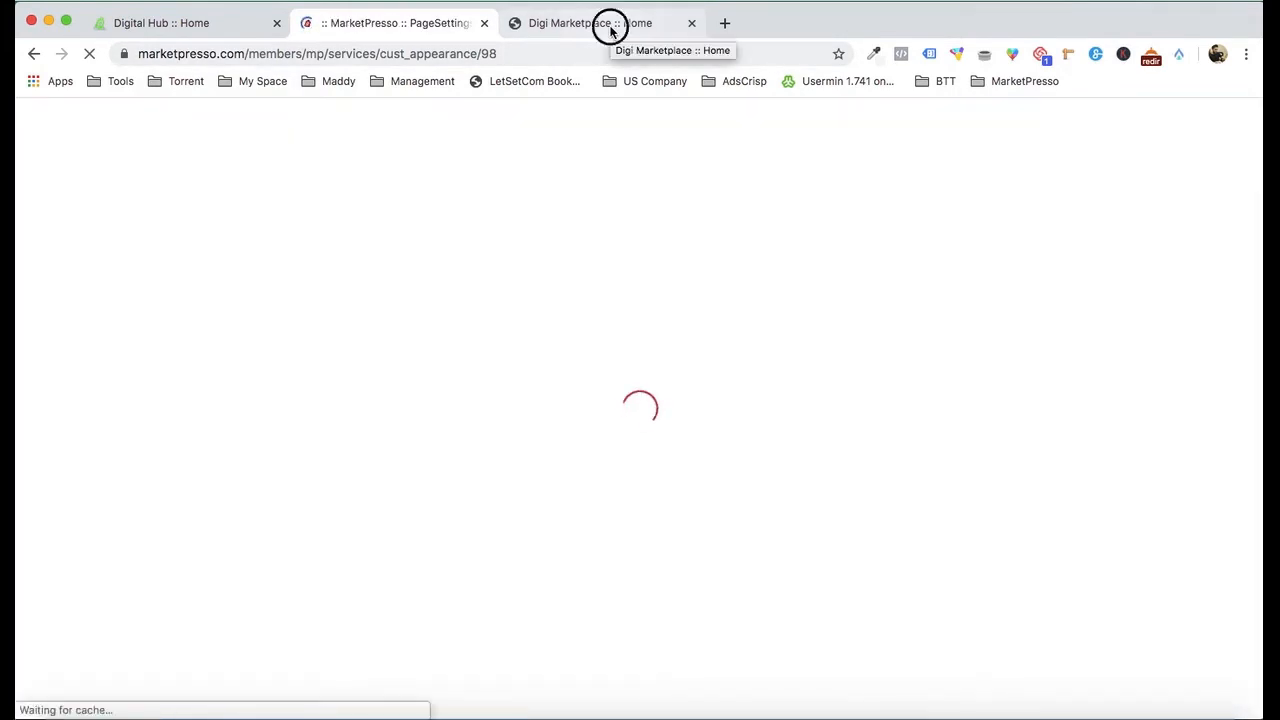
Step: Reload the Digi Marketplace home page and examine its Popular Services section, header banner and currency choices
{"action": "left_click", "coordinate": [610, 30]}
{"action": "key", "text": "super+r"}
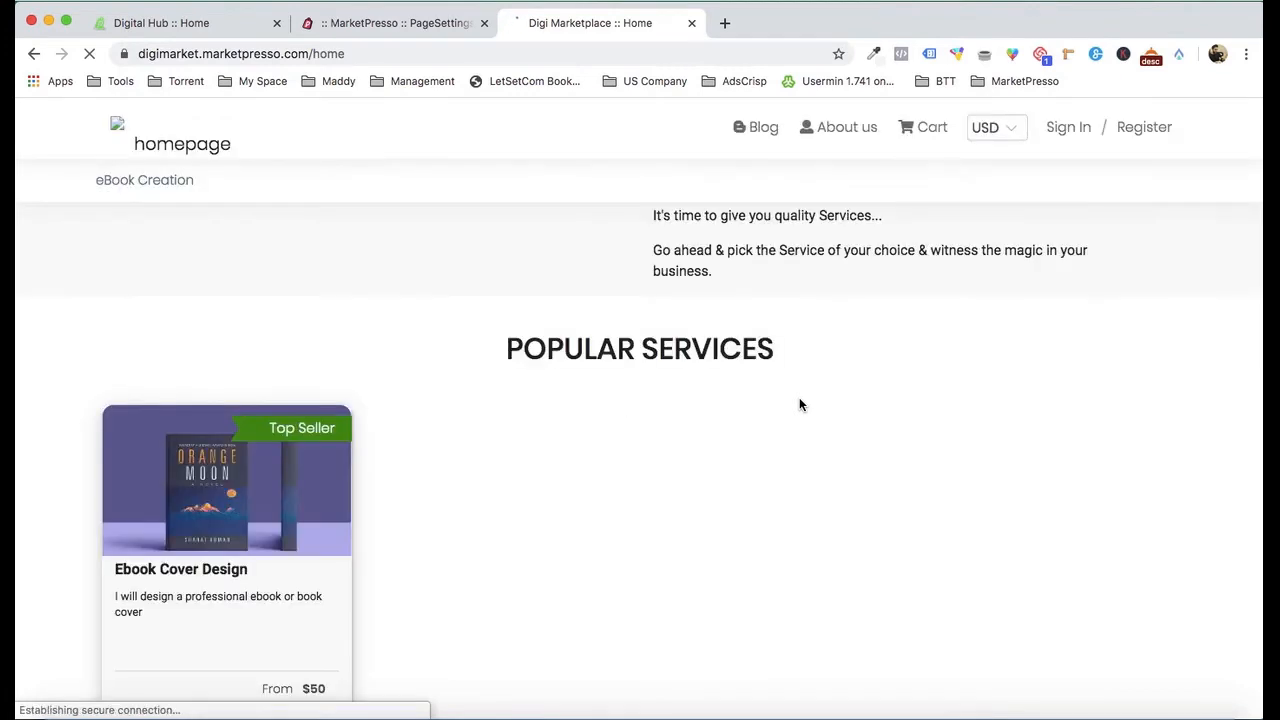
{"action": "scroll", "coordinate": [560, 406], "scroll_direction": "down", "scroll_amount": 2}
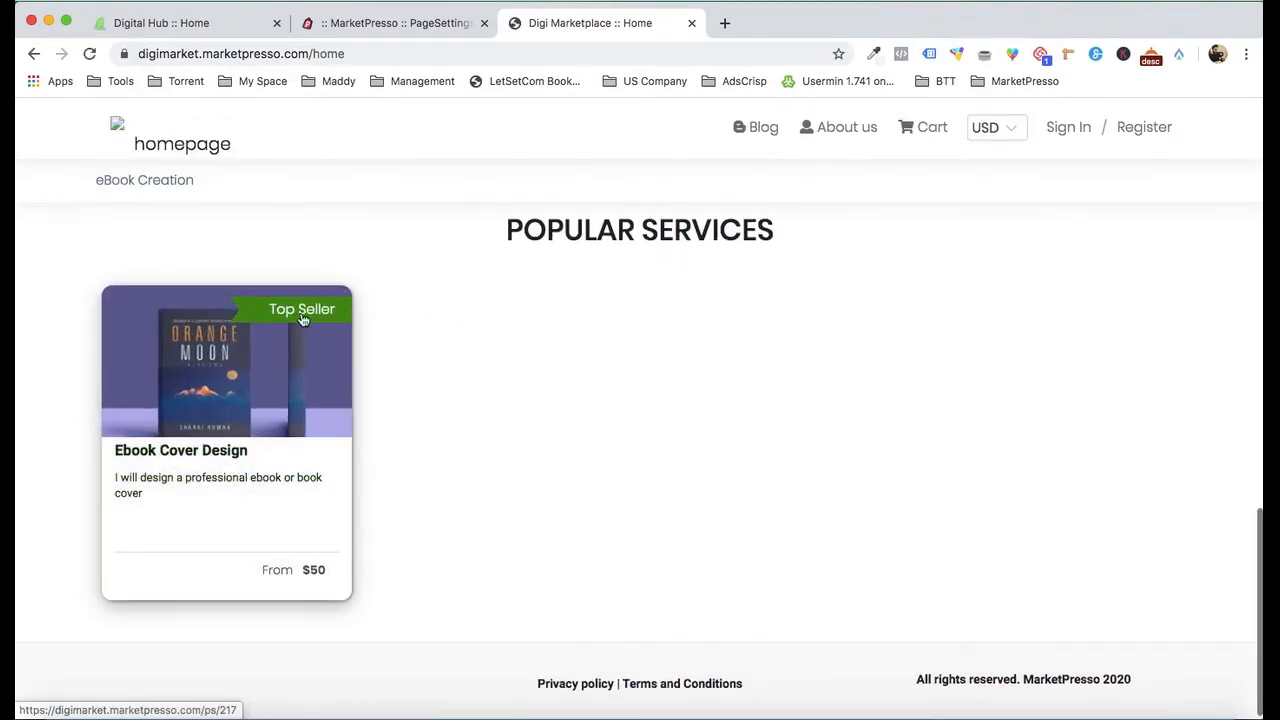
{"action": "scroll", "coordinate": [449, 340], "scroll_direction": "up", "scroll_amount": 15}
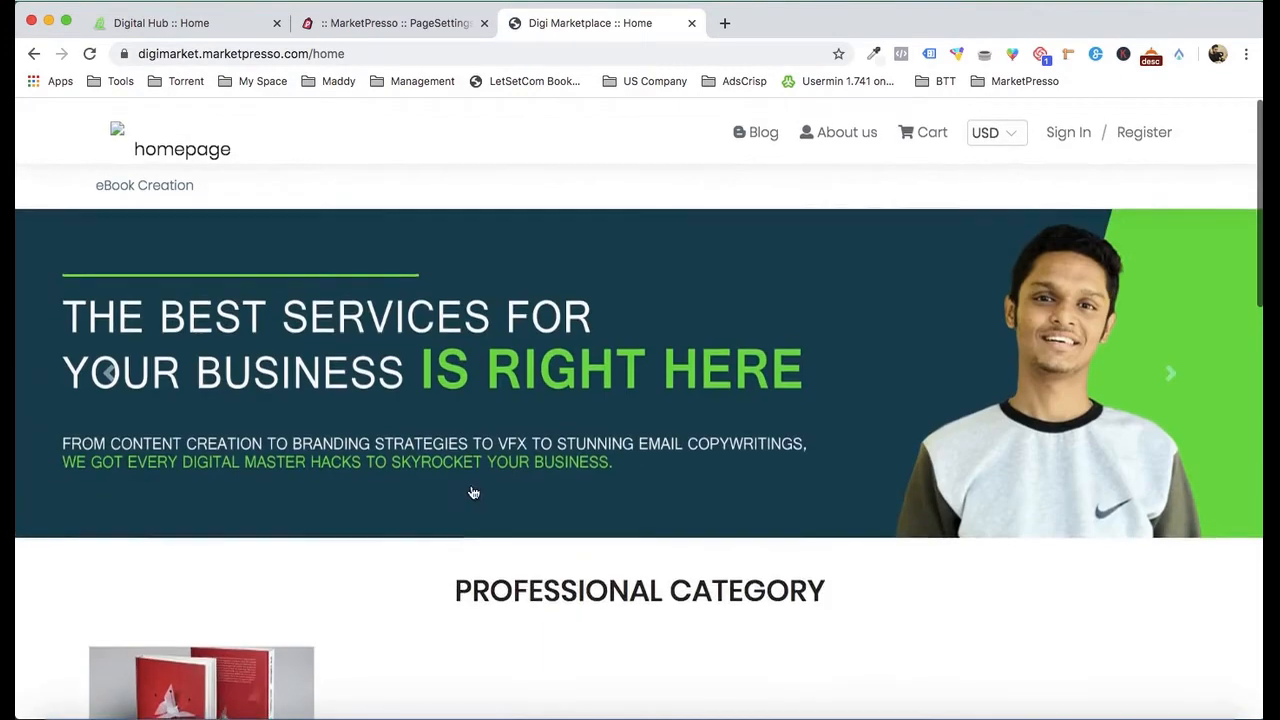
{"action": "scroll", "coordinate": [427, 457], "scroll_direction": "down", "scroll_amount": 3}
{"action": "scroll", "coordinate": [477, 497], "scroll_direction": "up", "scroll_amount": 2}
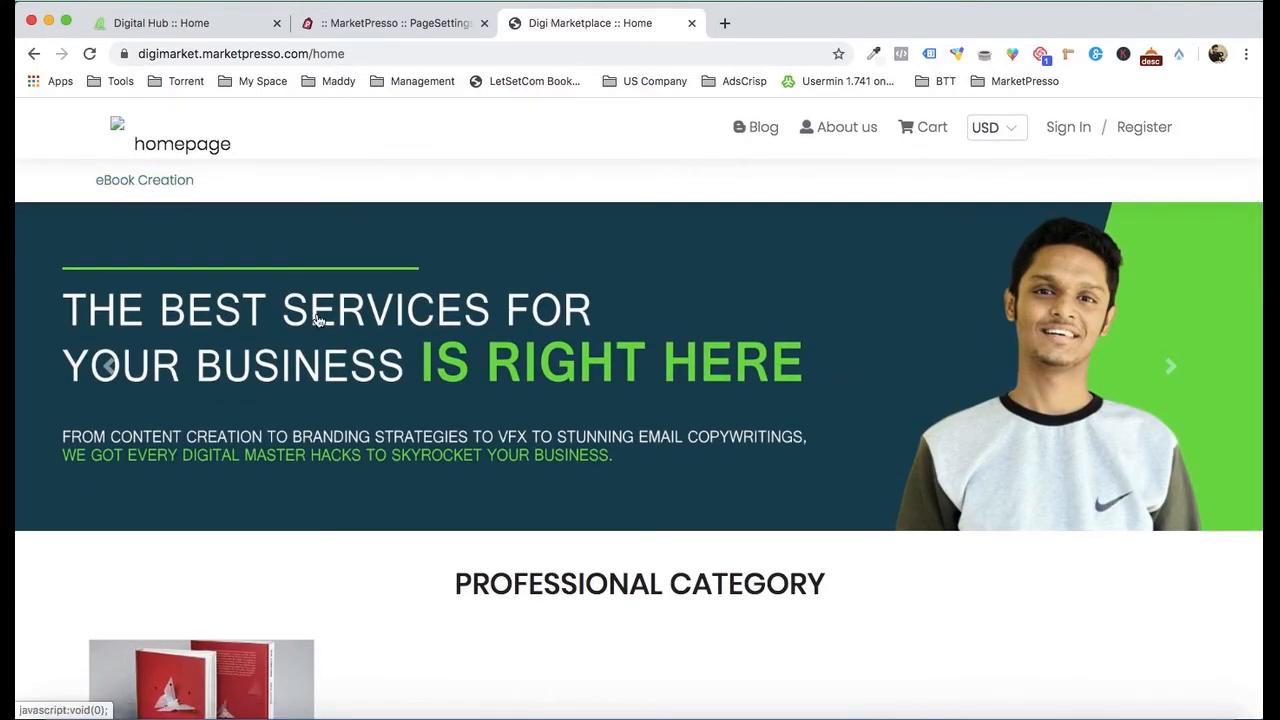
{"action": "left_click", "coordinate": [988, 133]}
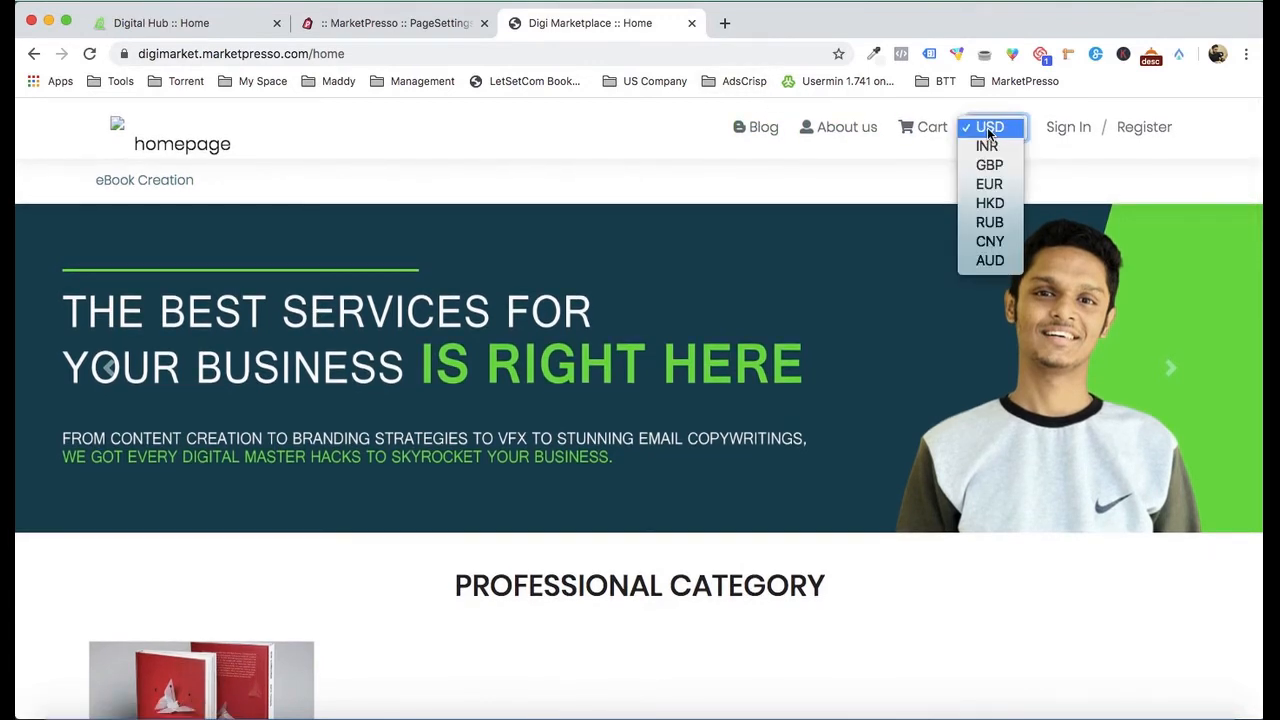
Step: In the page customization, upload the illustration of a head with design tools from the Demo folder as the About section's image
{"action": "left_click", "coordinate": [1068, 127]}
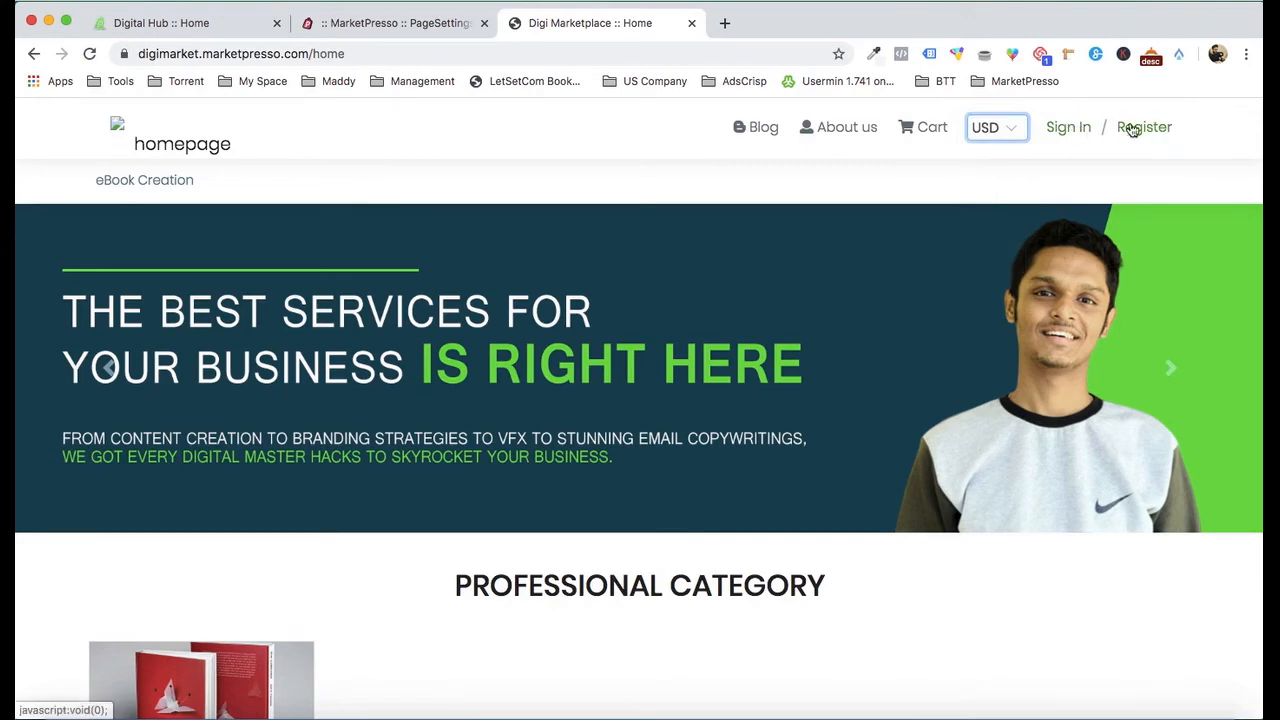
{"action": "left_click", "coordinate": [423, 22]}
{"action": "scroll", "coordinate": [578, 390], "scroll_direction": "down", "scroll_amount": 5}
{"action": "scroll", "coordinate": [578, 386], "scroll_direction": "down", "scroll_amount": 3}
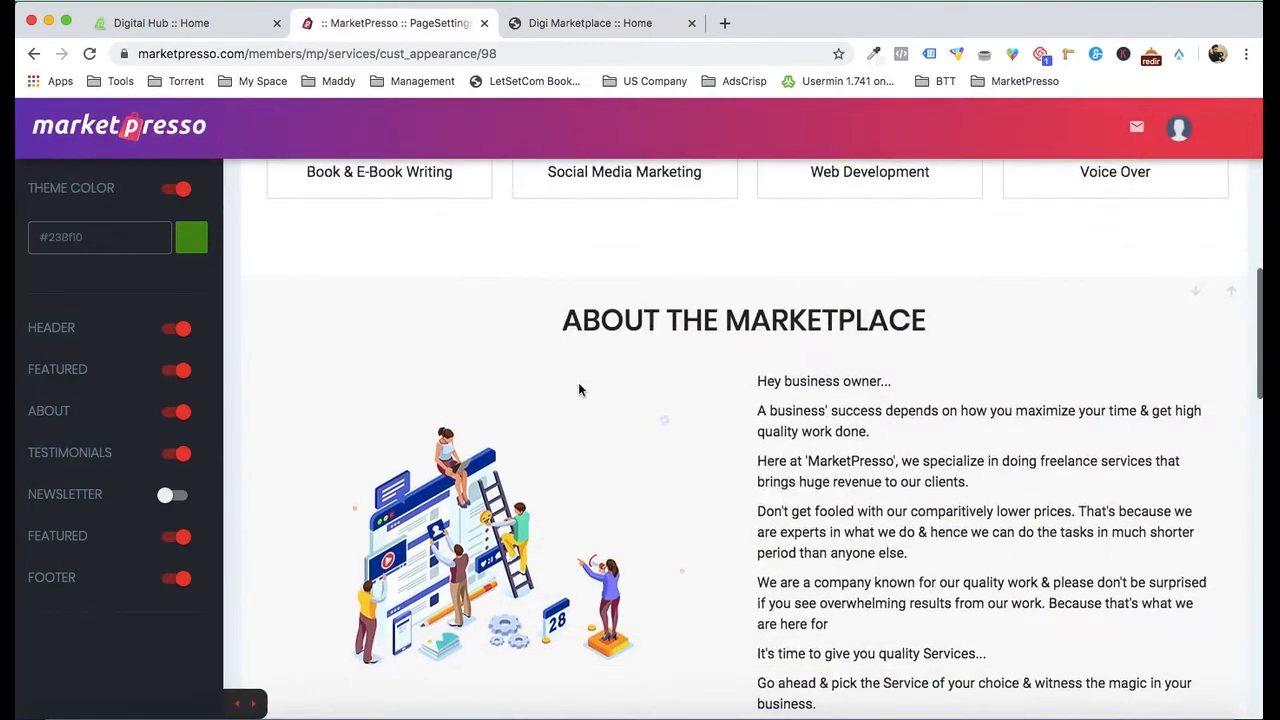
{"action": "left_click", "coordinate": [52, 424]}
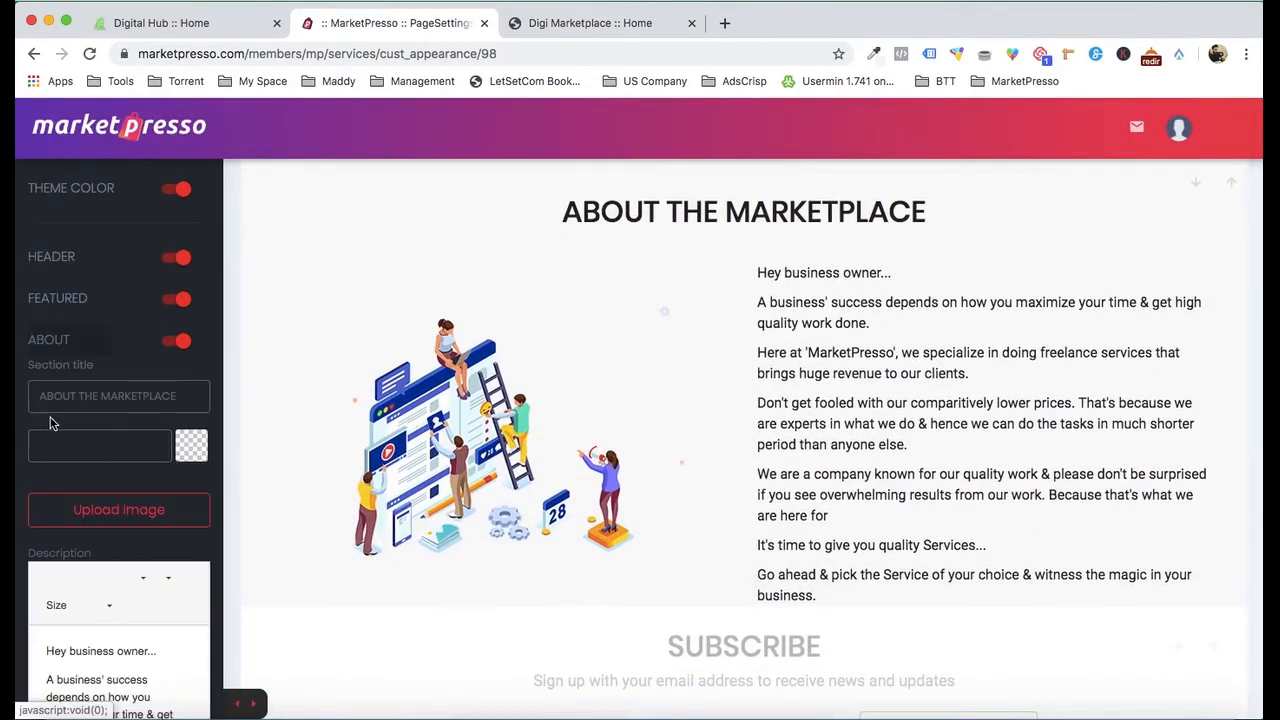
{"action": "scroll", "coordinate": [102, 413], "scroll_direction": "down", "scroll_amount": 2}
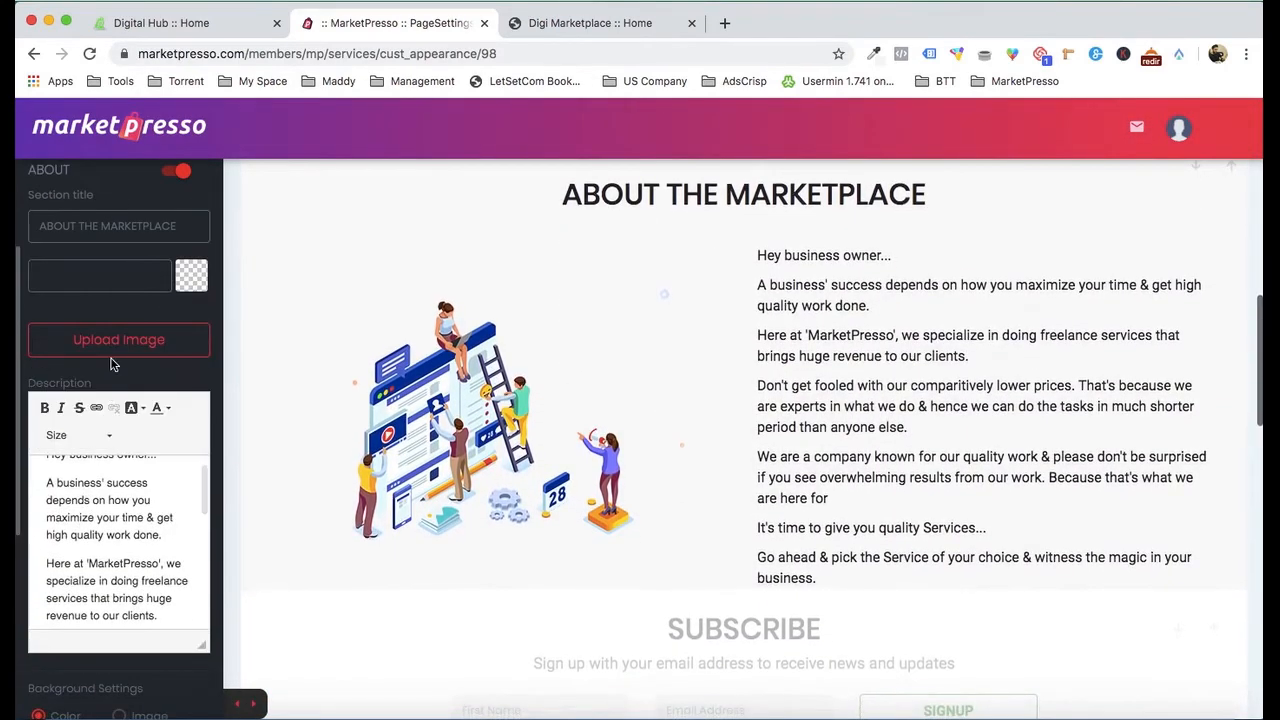
{"action": "left_click", "coordinate": [127, 347]}
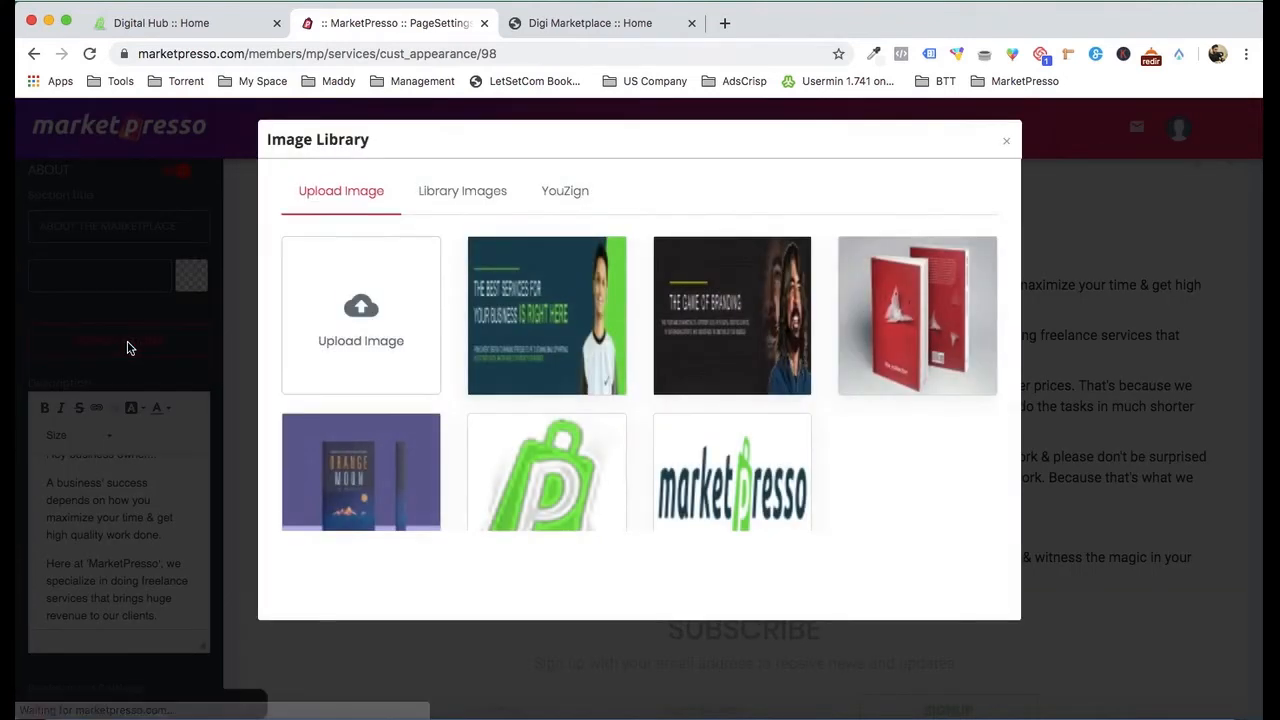
{"action": "left_click", "coordinate": [367, 328]}
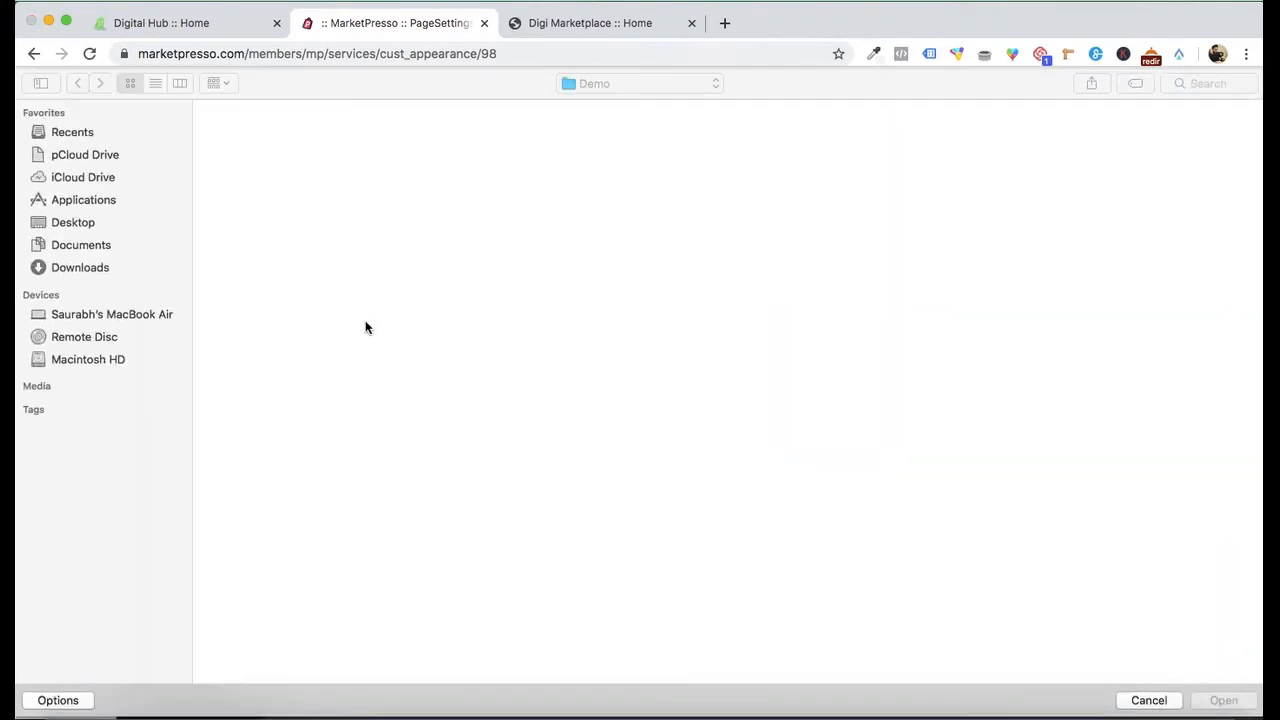
{"action": "double_click", "coordinate": [710, 148]}
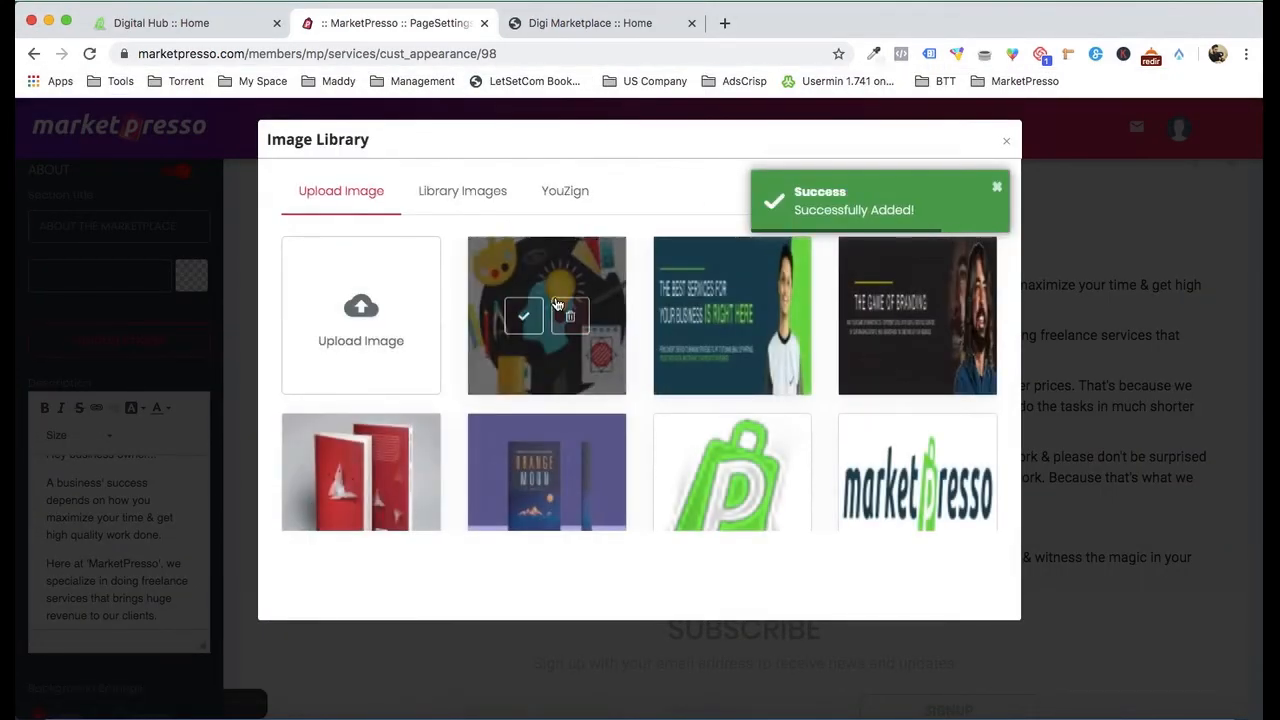
{"action": "left_click", "coordinate": [524, 315]}
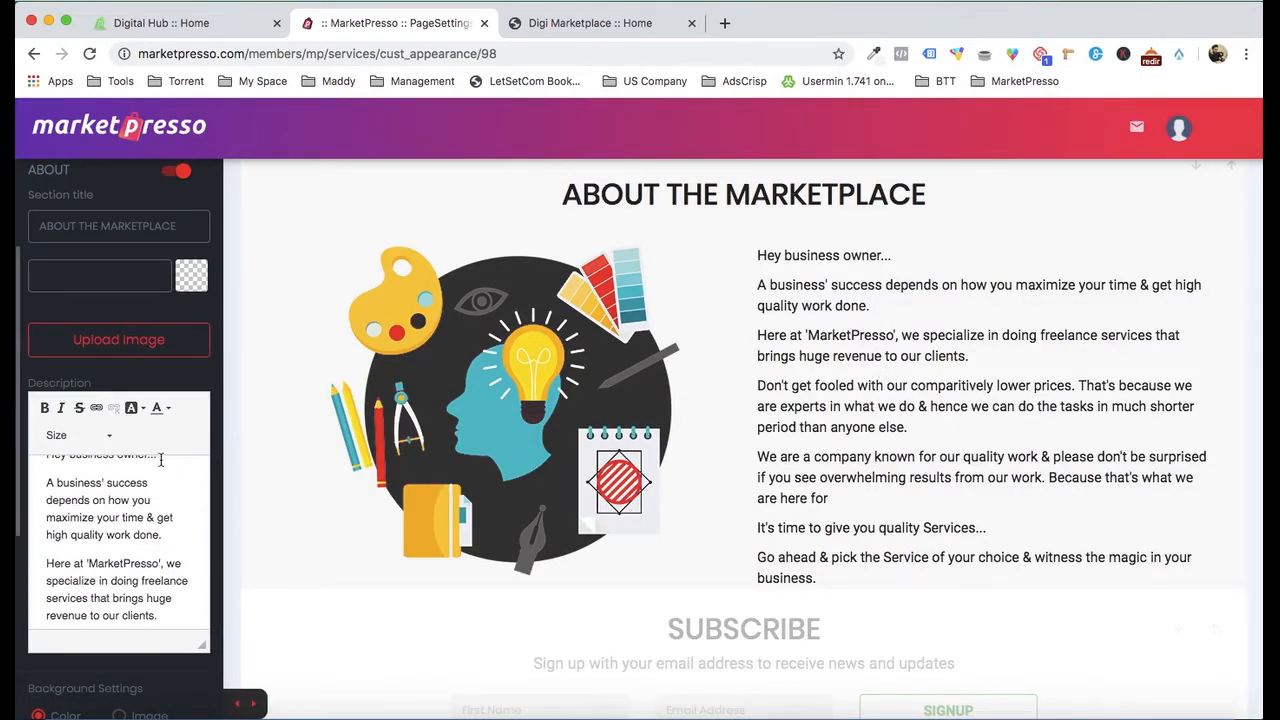
Step: Save the customized marketplace page
{"action": "scroll", "coordinate": [150, 520], "scroll_direction": "down", "scroll_amount": 1}
{"action": "scroll", "coordinate": [150, 520], "scroll_direction": "up", "scroll_amount": 2}
{"action": "scroll", "coordinate": [963, 280], "scroll_direction": "up", "scroll_amount": 5}
{"action": "scroll", "coordinate": [963, 280], "scroll_direction": "up", "scroll_amount": 10}
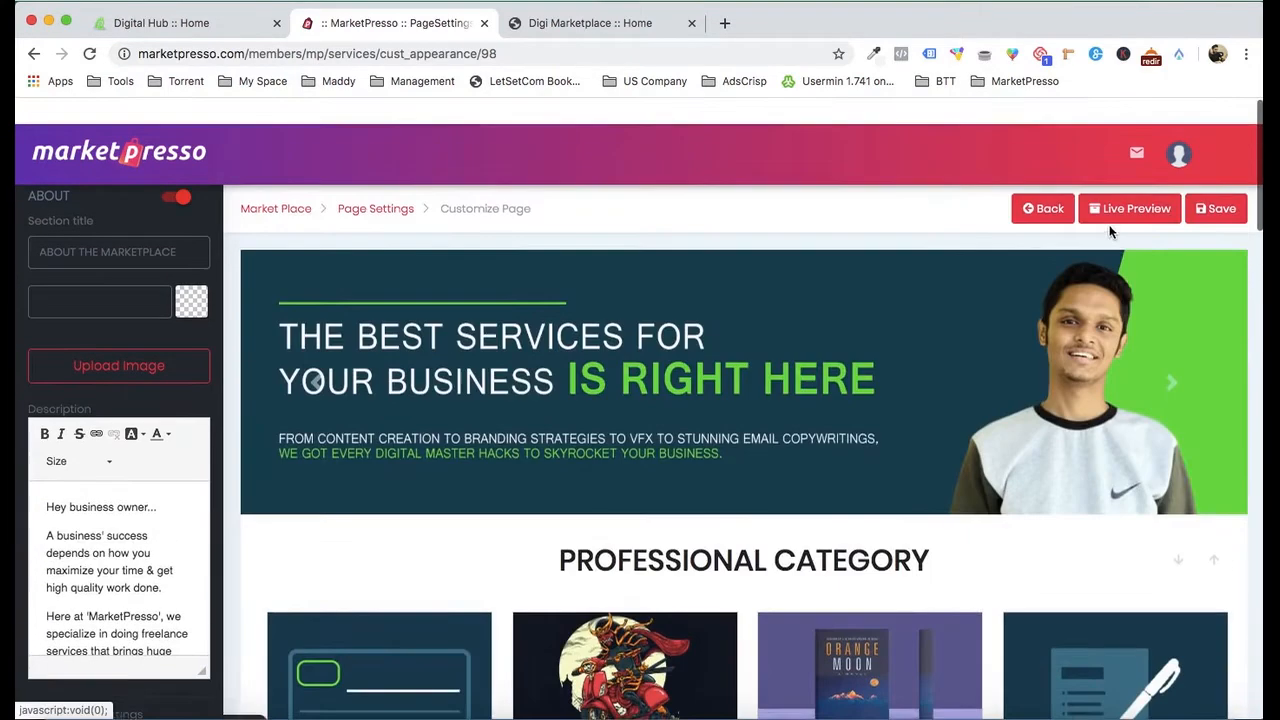
{"action": "left_click", "coordinate": [1205, 183]}
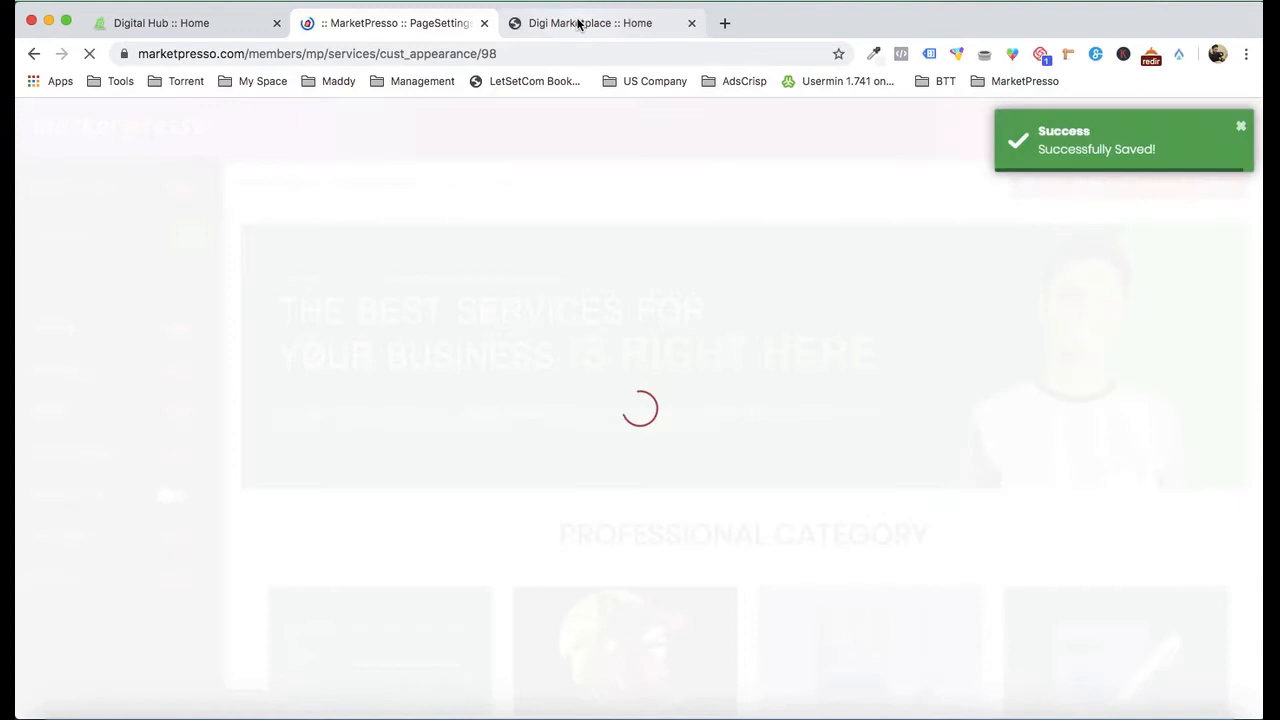
Step: Reload the Digi Marketplace home page and examine its About the Marketplace and Popular Services sections
{"action": "left_click", "coordinate": [578, 23]}
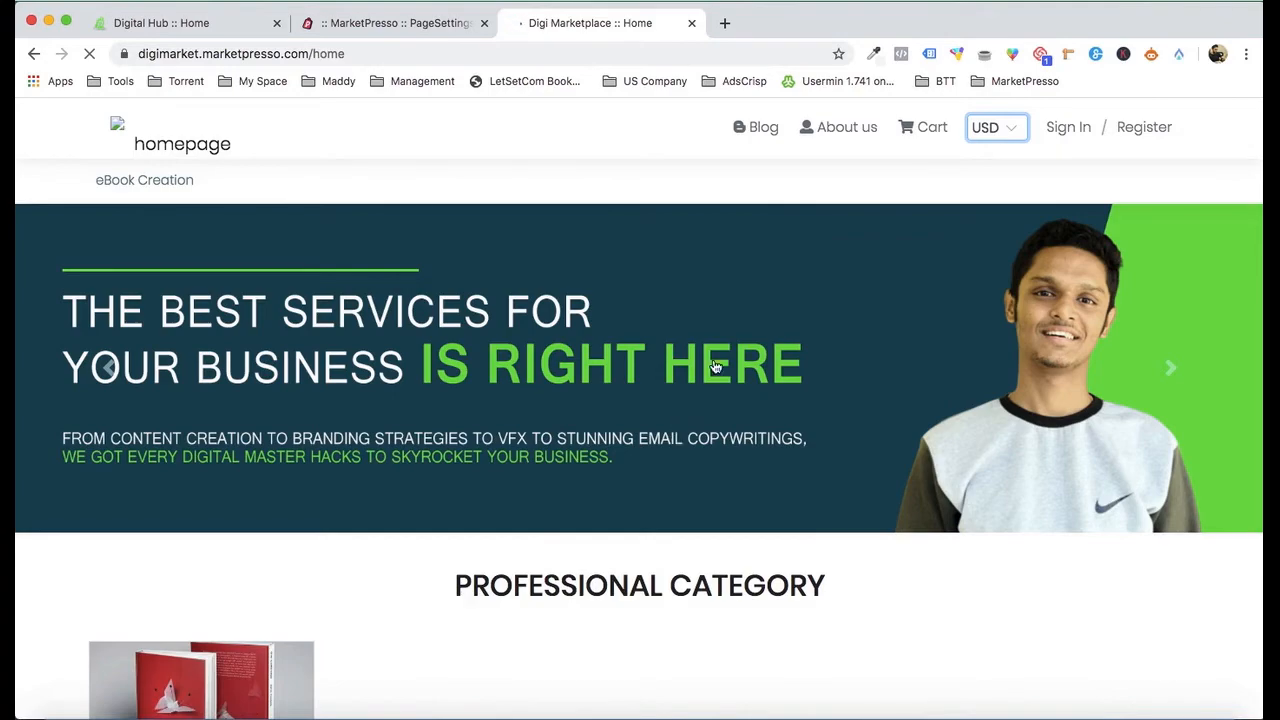
{"action": "scroll", "coordinate": [724, 386], "scroll_direction": "down", "scroll_amount": 5}
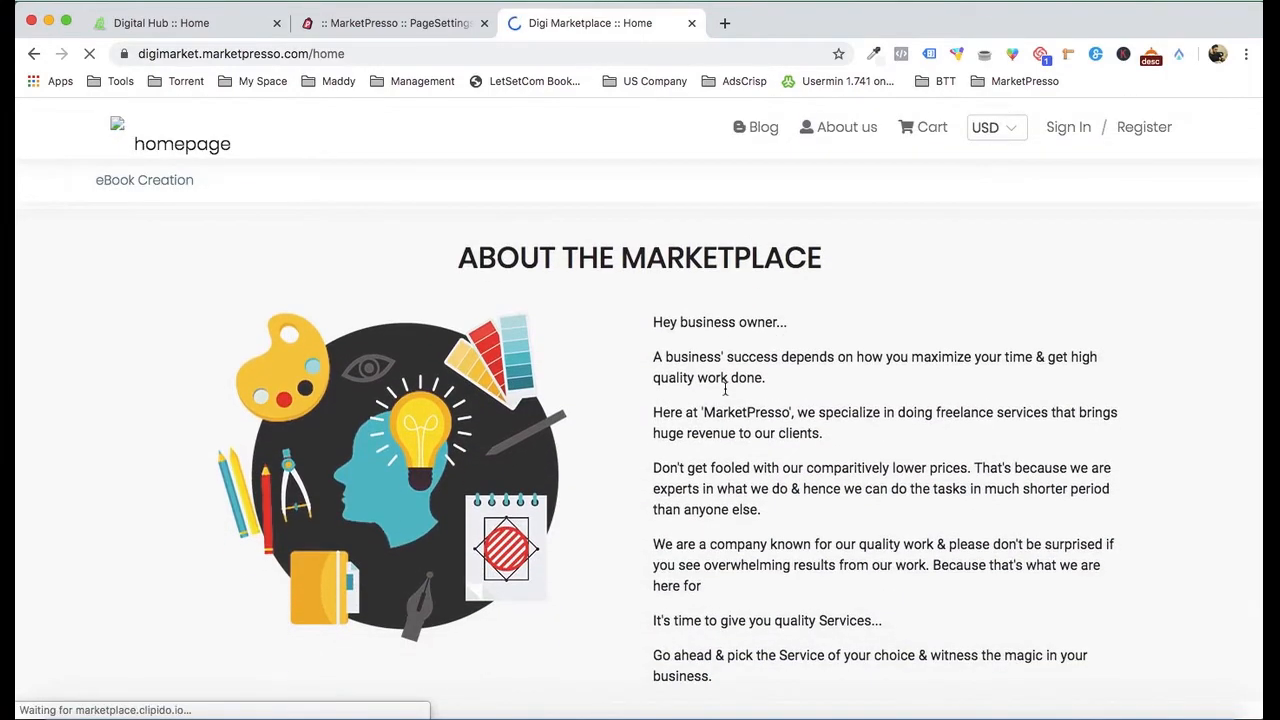
{"action": "scroll", "coordinate": [406, 441], "scroll_direction": "down", "scroll_amount": 5}
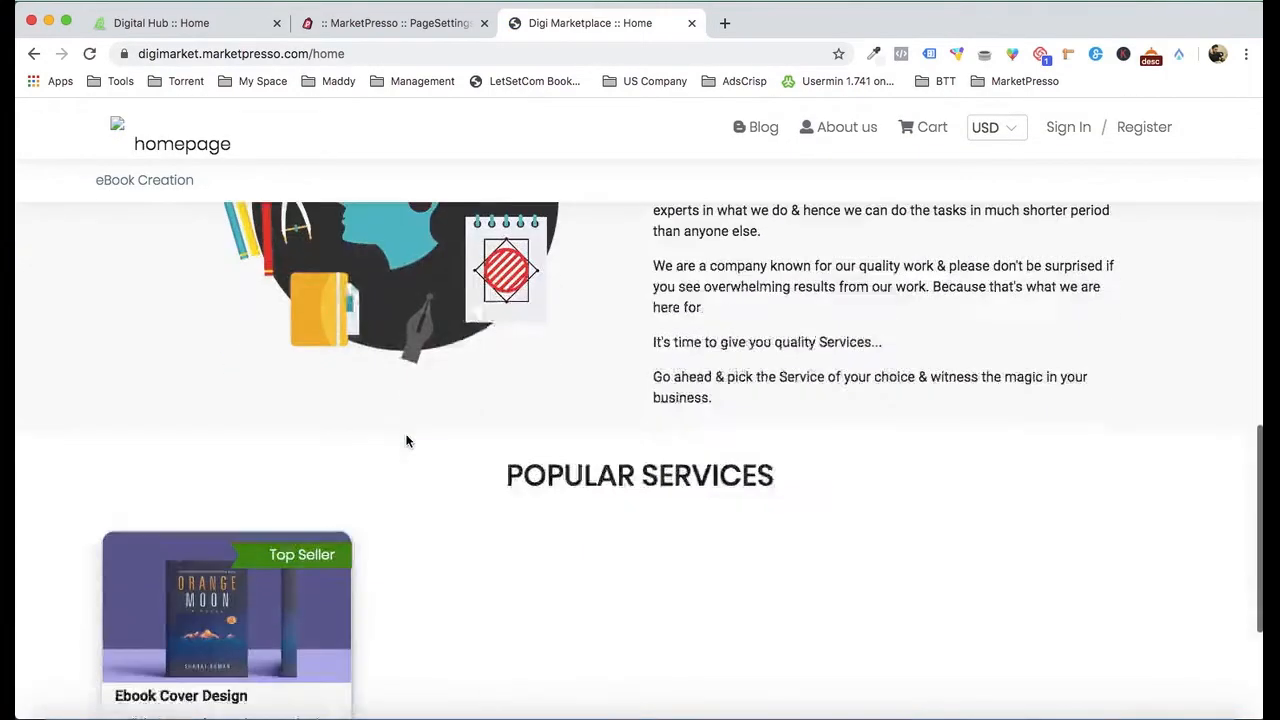
{"action": "scroll", "coordinate": [406, 441], "scroll_direction": "down", "scroll_amount": 4}
Step: Open the Ebook Cover Design service page and browse its gallery of cover images
{"action": "left_click", "coordinate": [222, 449]}
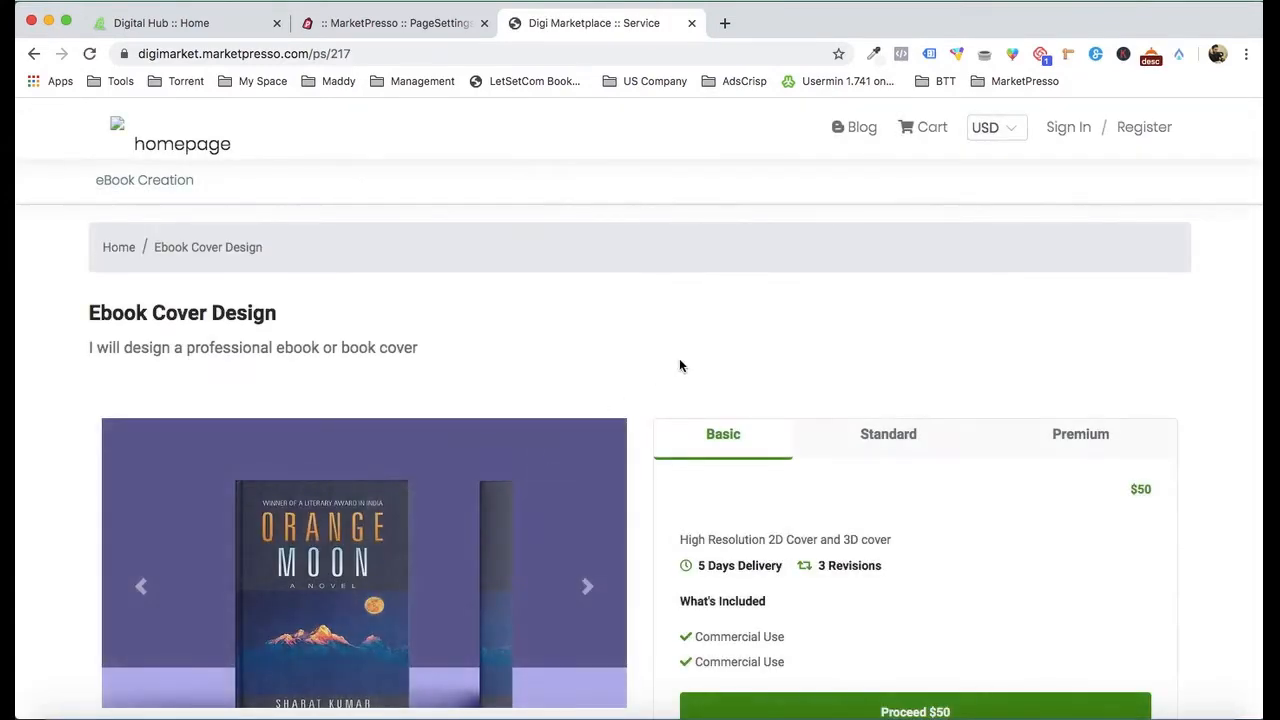
{"action": "scroll", "coordinate": [679, 365], "scroll_direction": "down", "scroll_amount": 5}
{"action": "scroll", "coordinate": [685, 364], "scroll_direction": "up", "scroll_amount": 3}
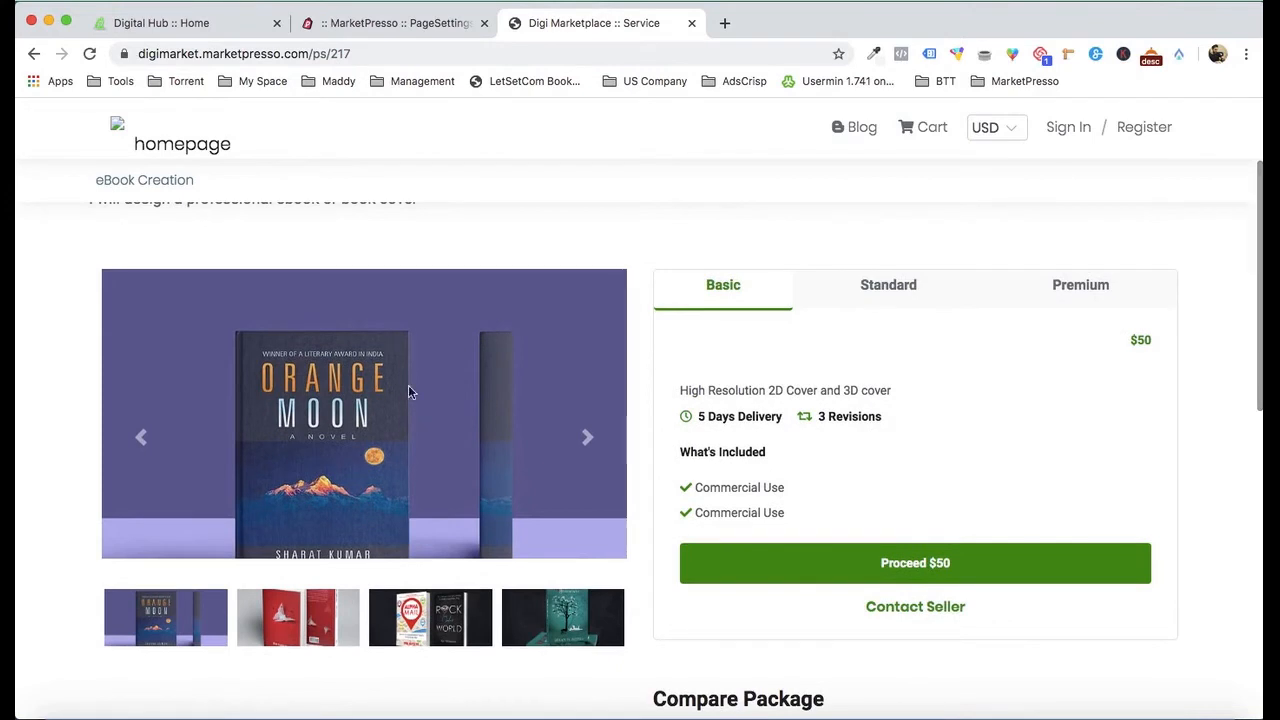
{"action": "left_click", "coordinate": [587, 437]}
{"action": "left_click", "coordinate": [585, 439]}
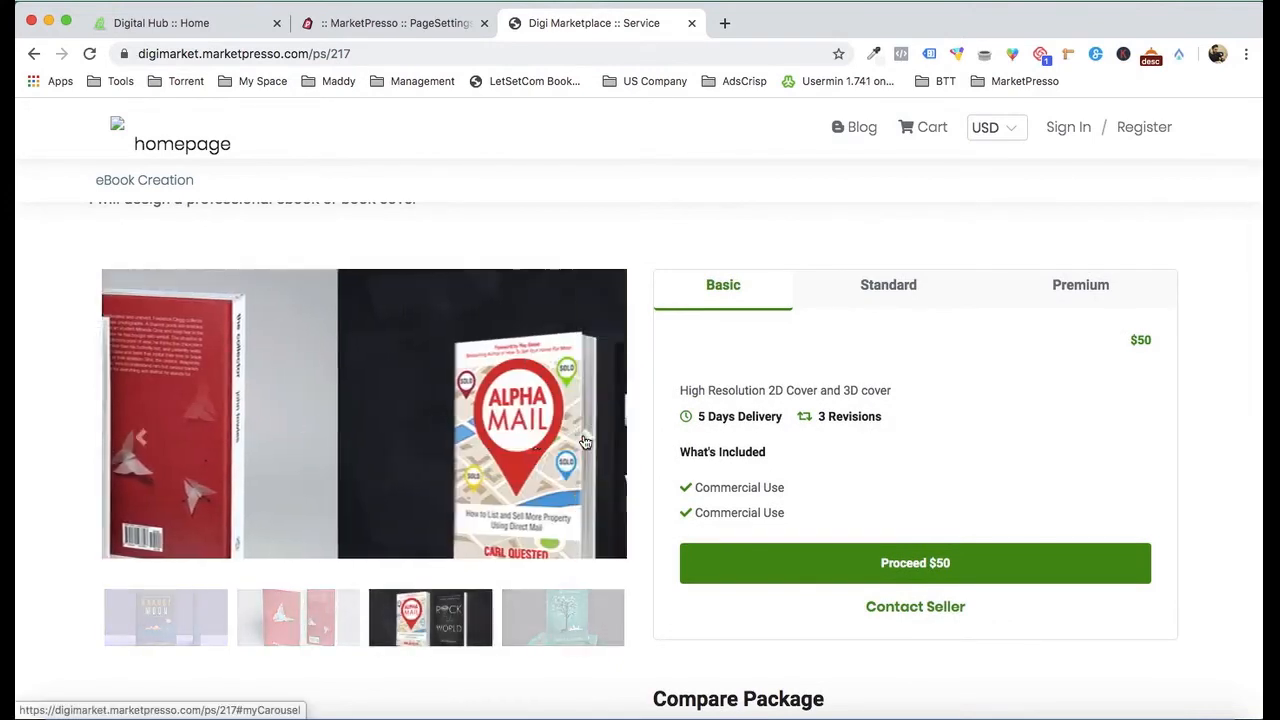
{"action": "left_click", "coordinate": [586, 440]}
{"action": "scroll", "coordinate": [586, 442], "scroll_direction": "up", "scroll_amount": 1}
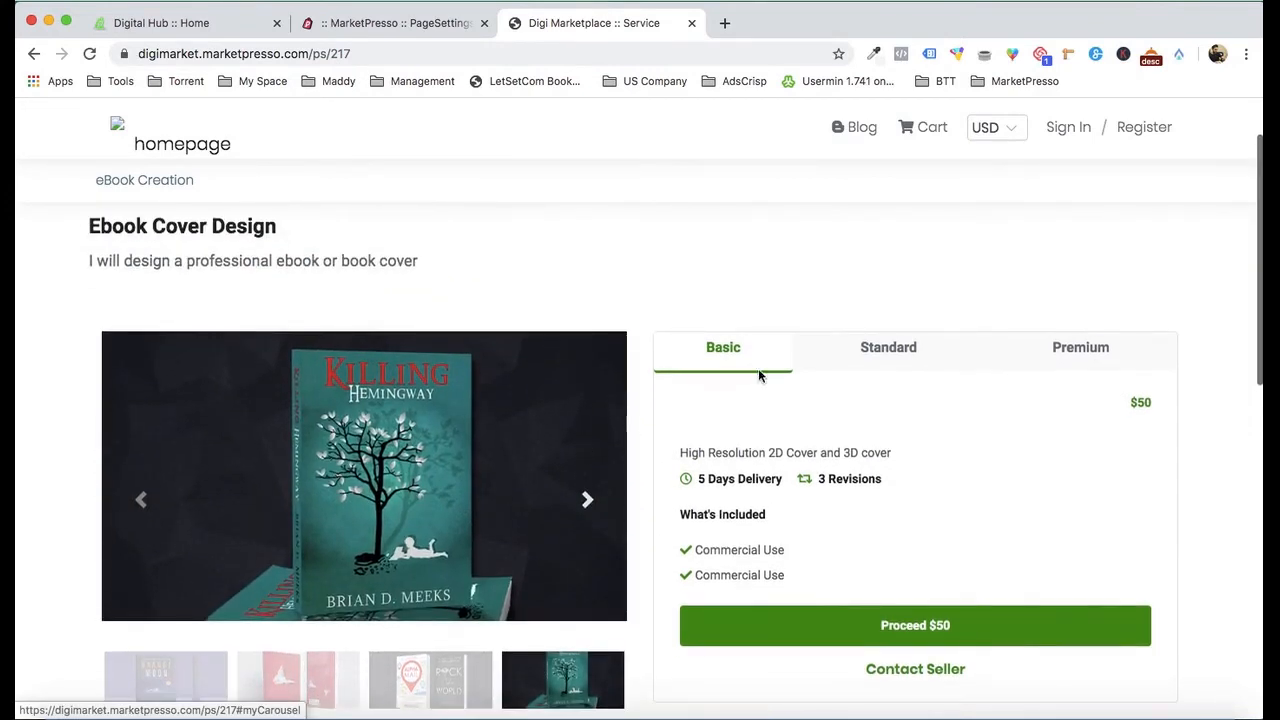
Step: Examine the service's Basic, Standard and Premium packages, its description, the package comparison and the FAQ
{"action": "left_click", "coordinate": [916, 356]}
{"action": "left_click", "coordinate": [1085, 356]}
{"action": "left_click", "coordinate": [772, 347]}
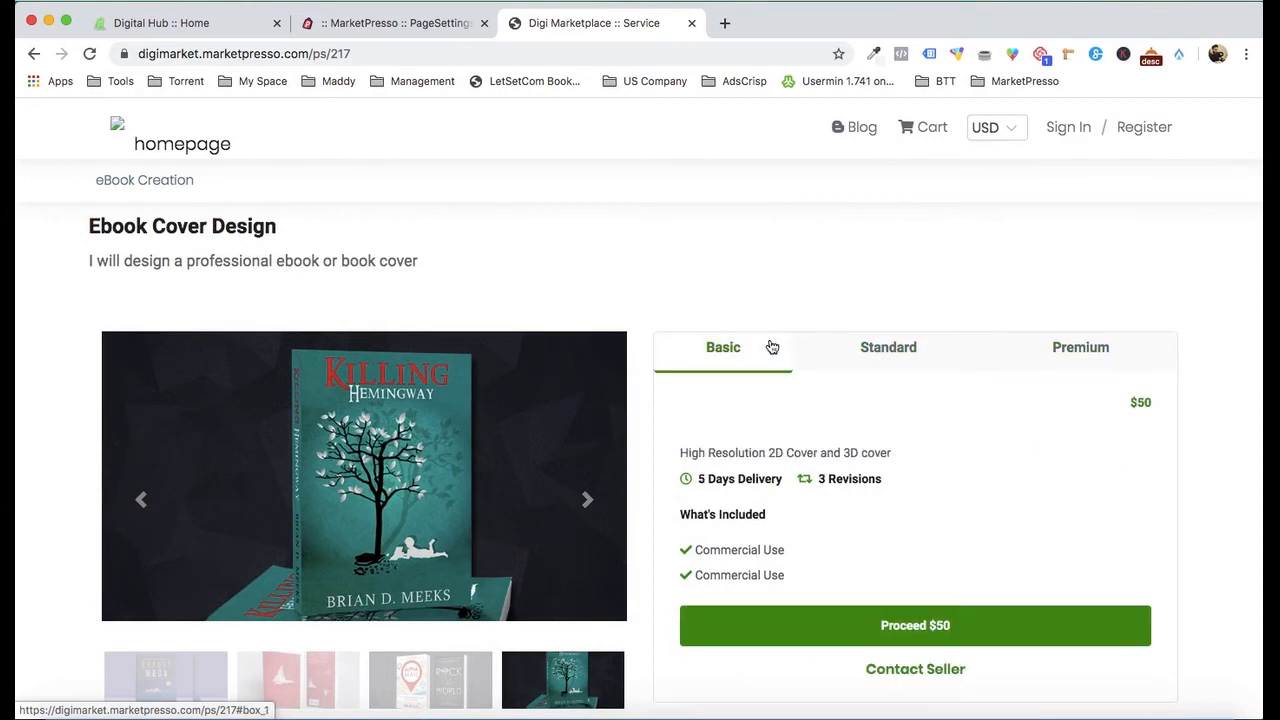
{"action": "scroll", "coordinate": [770, 345], "scroll_direction": "down", "scroll_amount": 5}
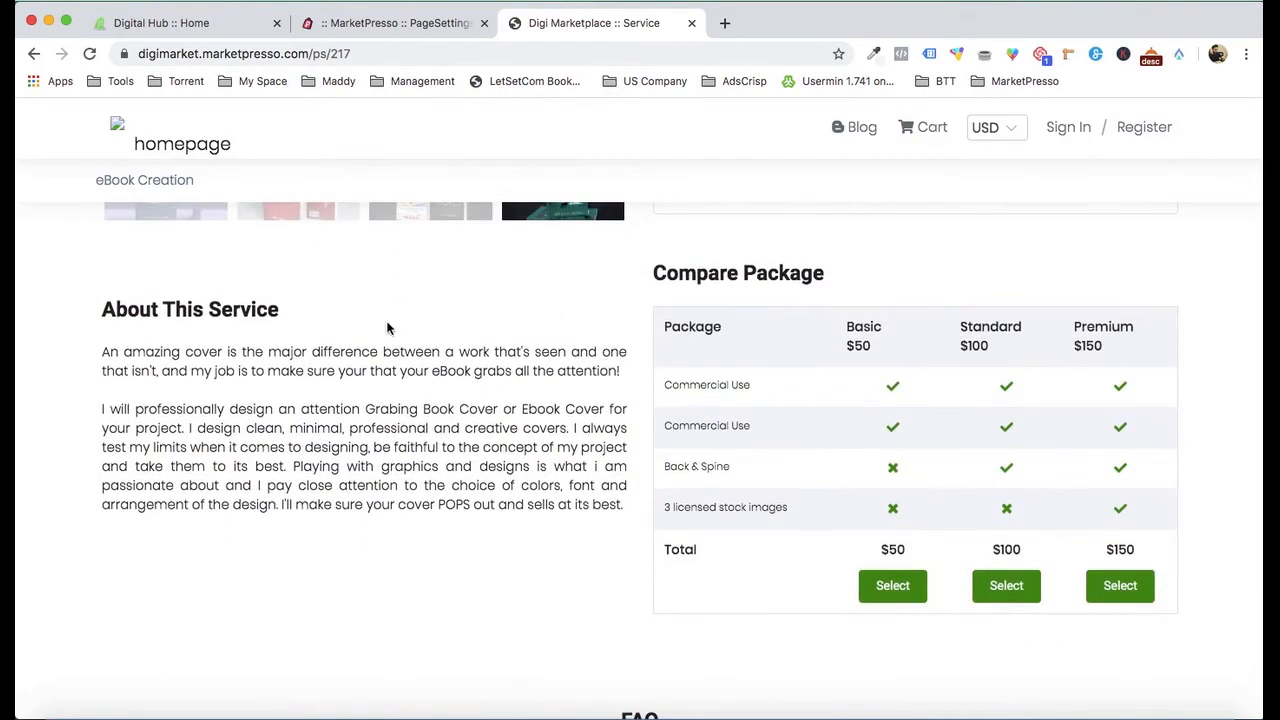
{"action": "scroll", "coordinate": [388, 328], "scroll_direction": "down", "scroll_amount": 1}
{"action": "scroll", "coordinate": [856, 383], "scroll_direction": "down", "scroll_amount": 3}
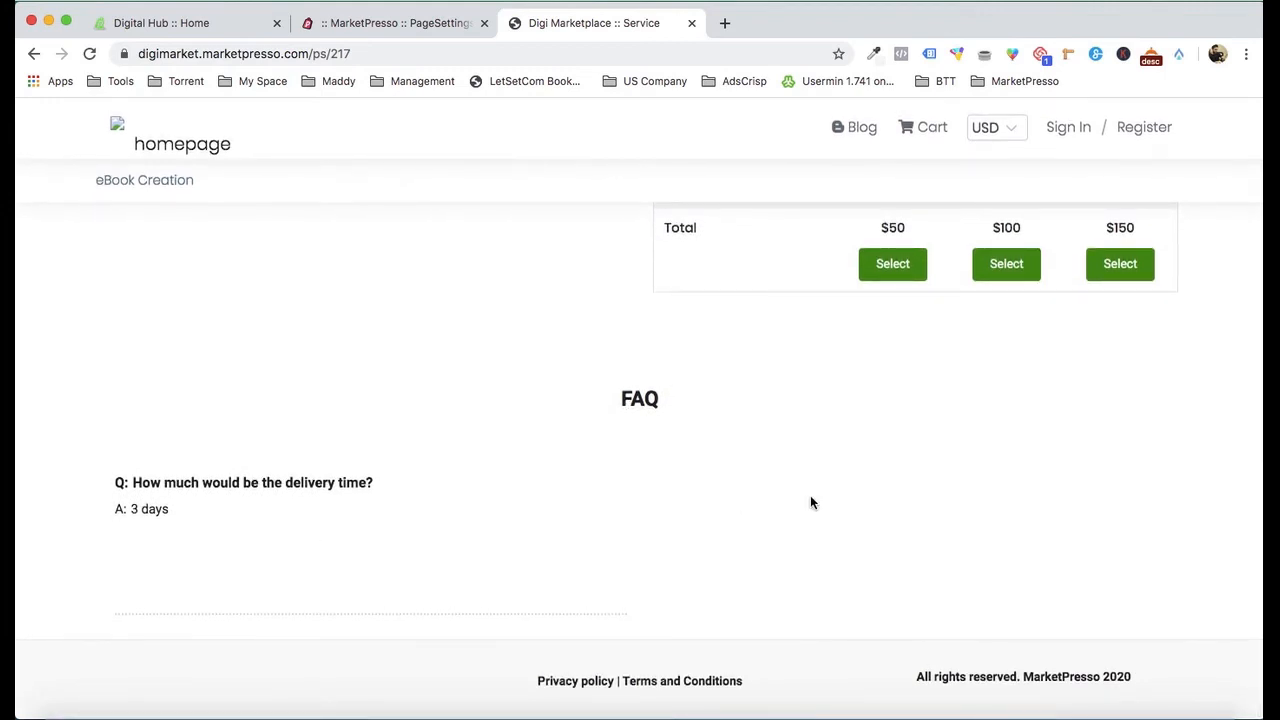
{"action": "scroll", "coordinate": [810, 495], "scroll_direction": "up", "scroll_amount": 7}
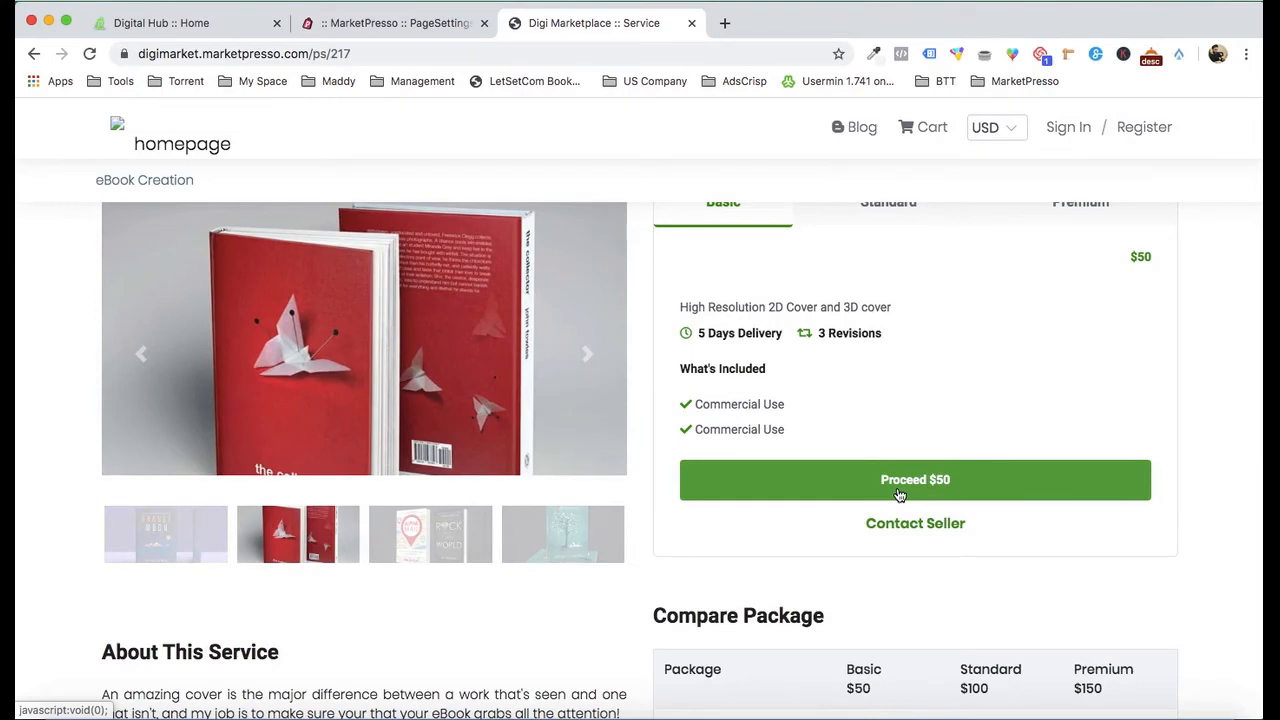
Step: Add the Basic Ebook Cover Design package to the cart, view its order form and return to the store's home page
{"action": "left_click", "coordinate": [899, 492]}
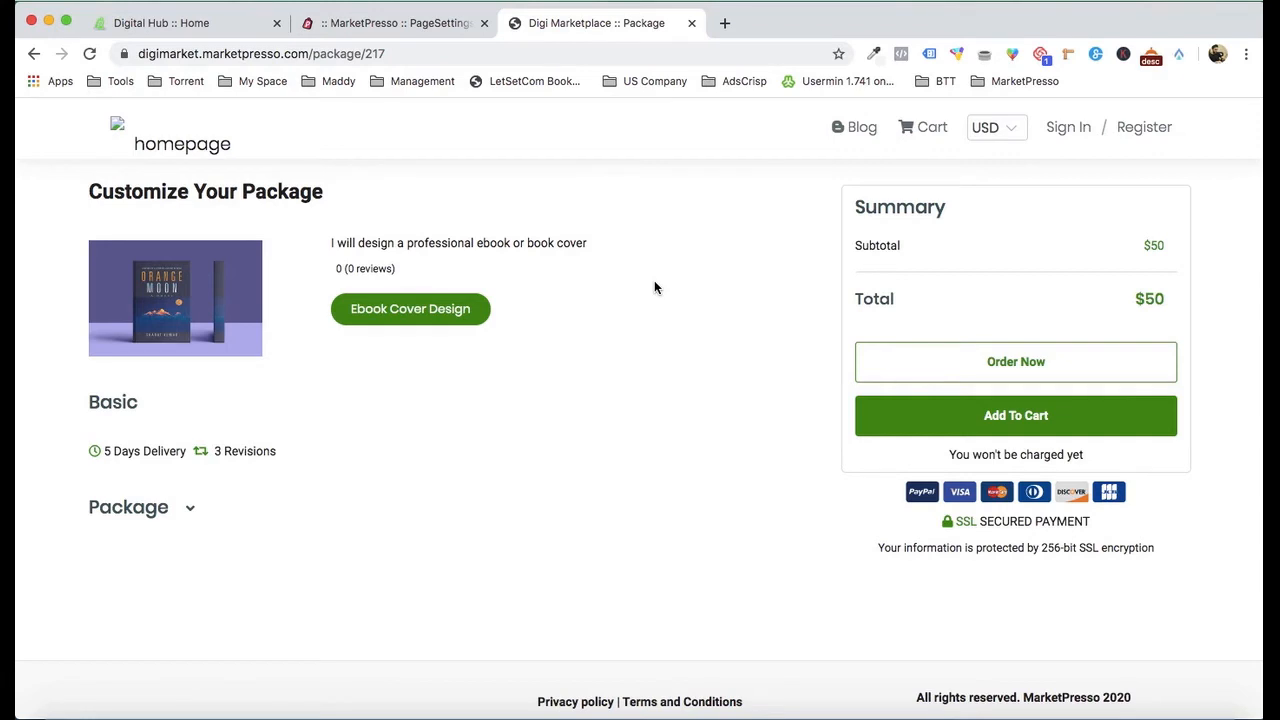
{"action": "left_click", "coordinate": [1004, 418]}
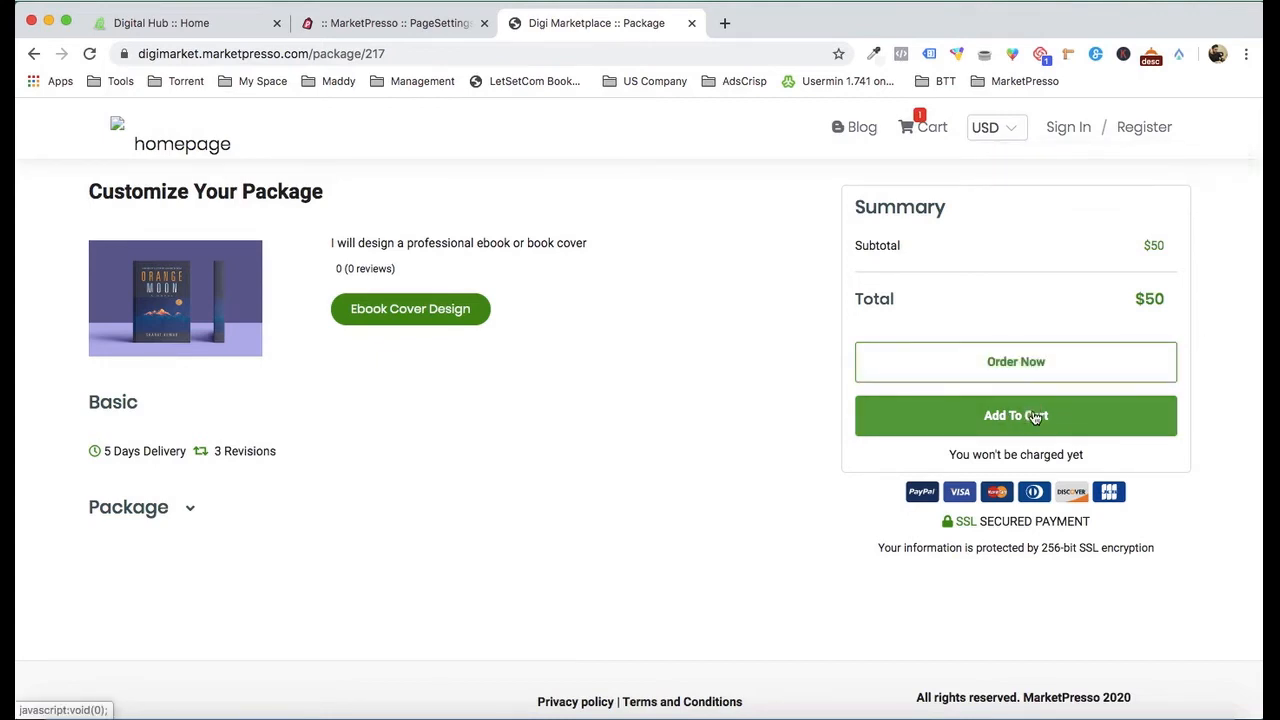
{"action": "left_click", "coordinate": [1010, 365]}
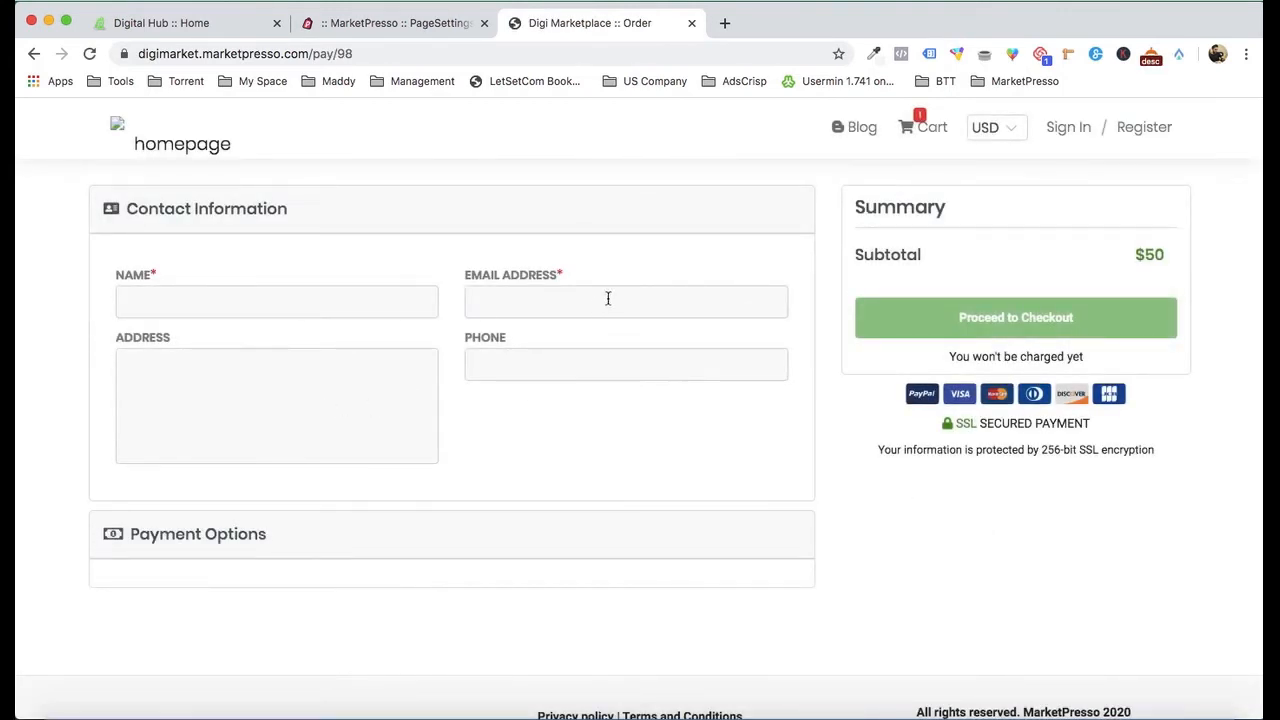
{"action": "left_click", "coordinate": [211, 149]}
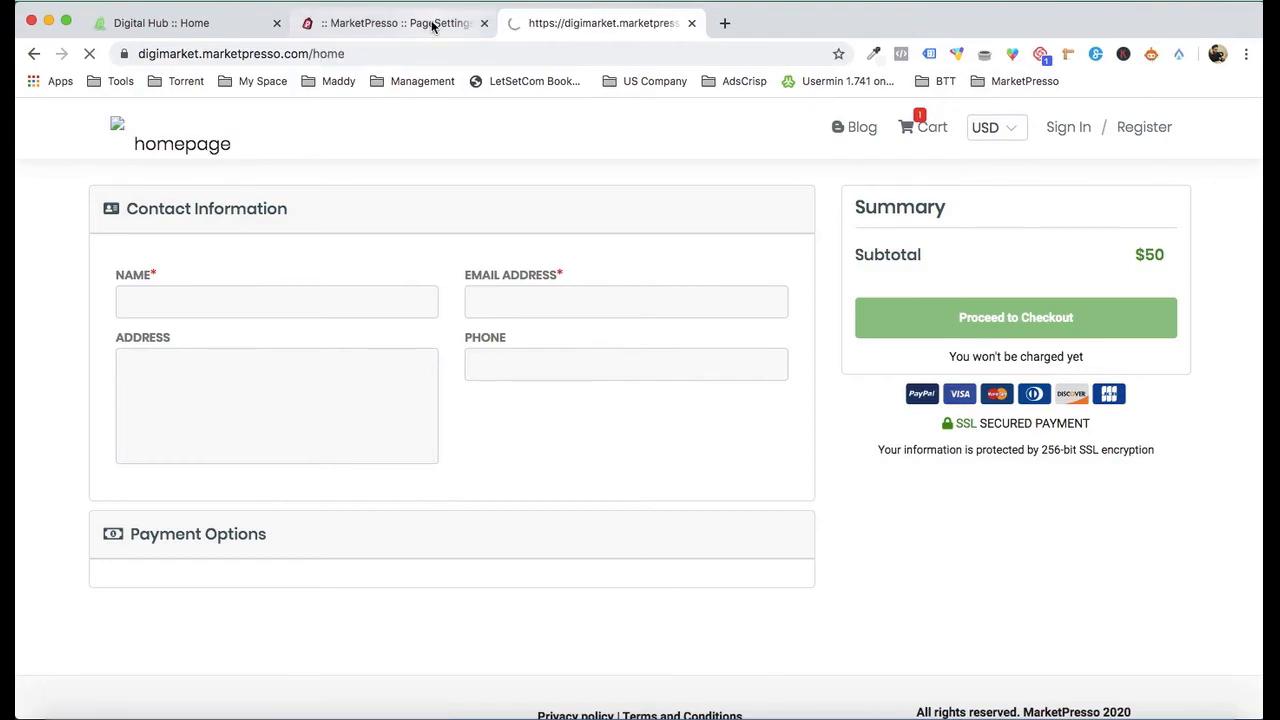
Step: Leave the MarketPresso page customization and open the marketplace's Reviews settings
{"action": "left_click", "coordinate": [432, 23]}
{"action": "scroll", "coordinate": [594, 378], "scroll_direction": "down", "scroll_amount": 10}
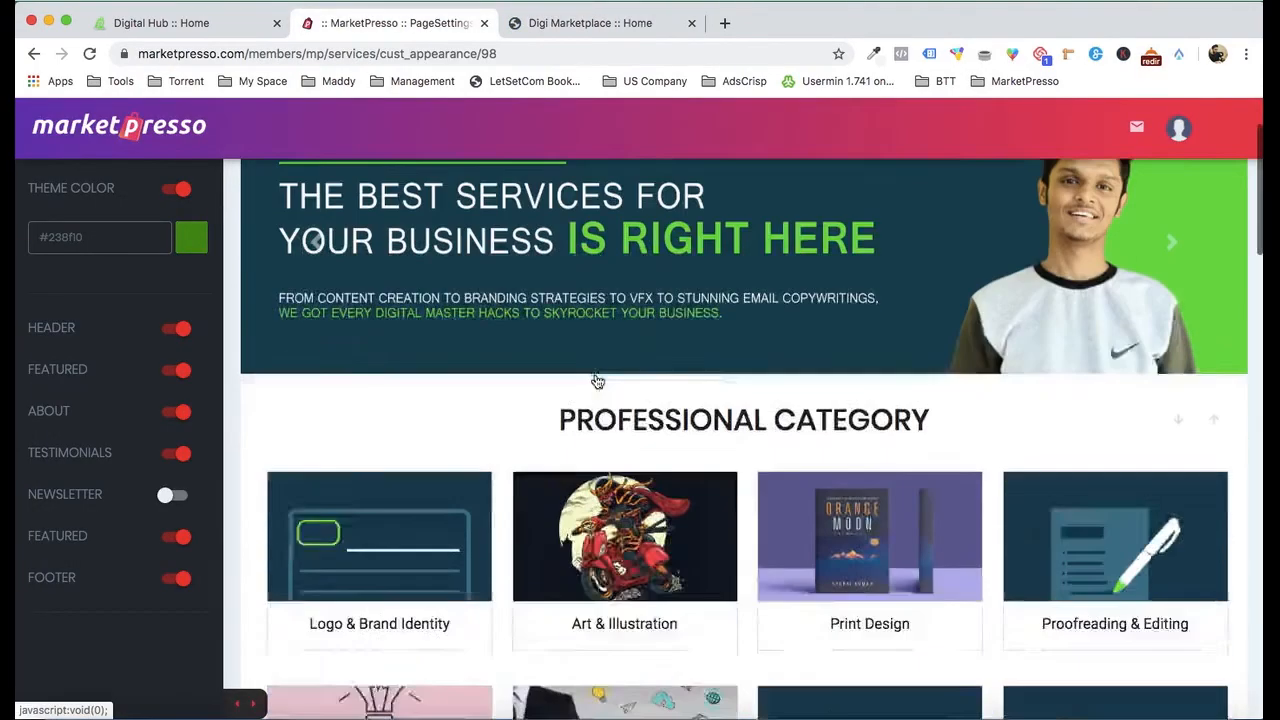
{"action": "scroll", "coordinate": [595, 375], "scroll_direction": "up", "scroll_amount": 10}
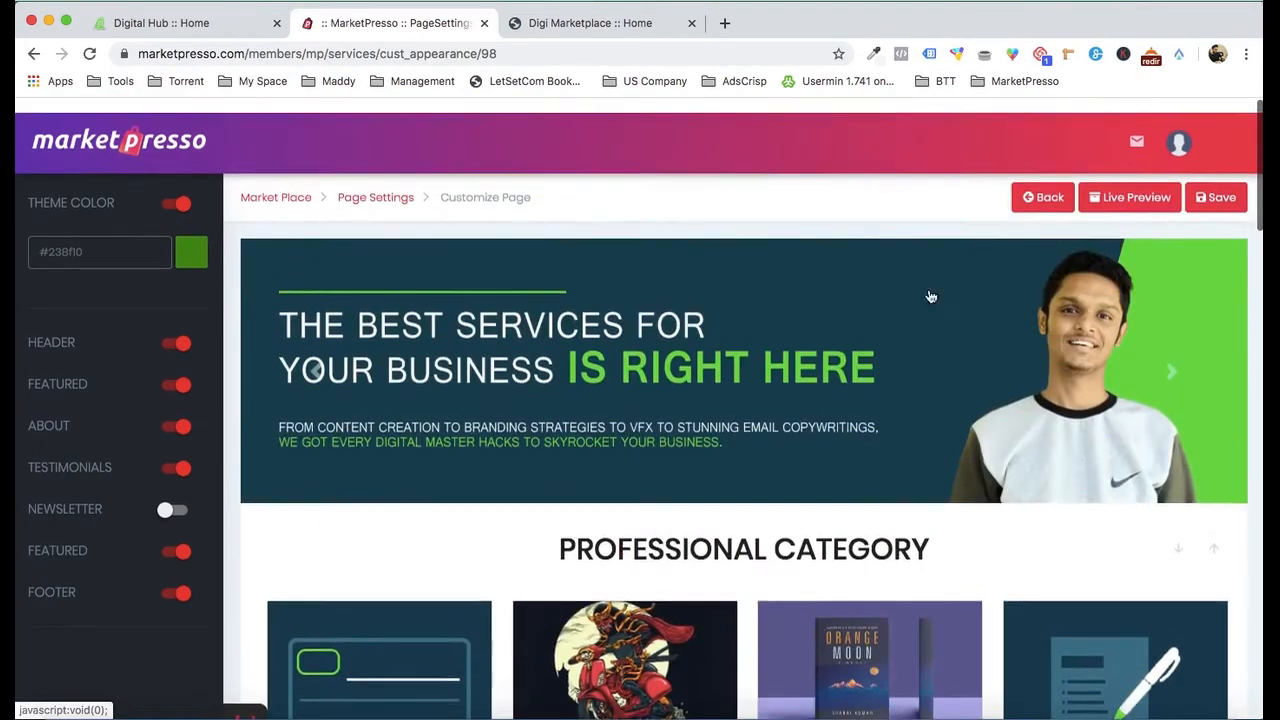
{"action": "left_click", "coordinate": [1035, 185]}
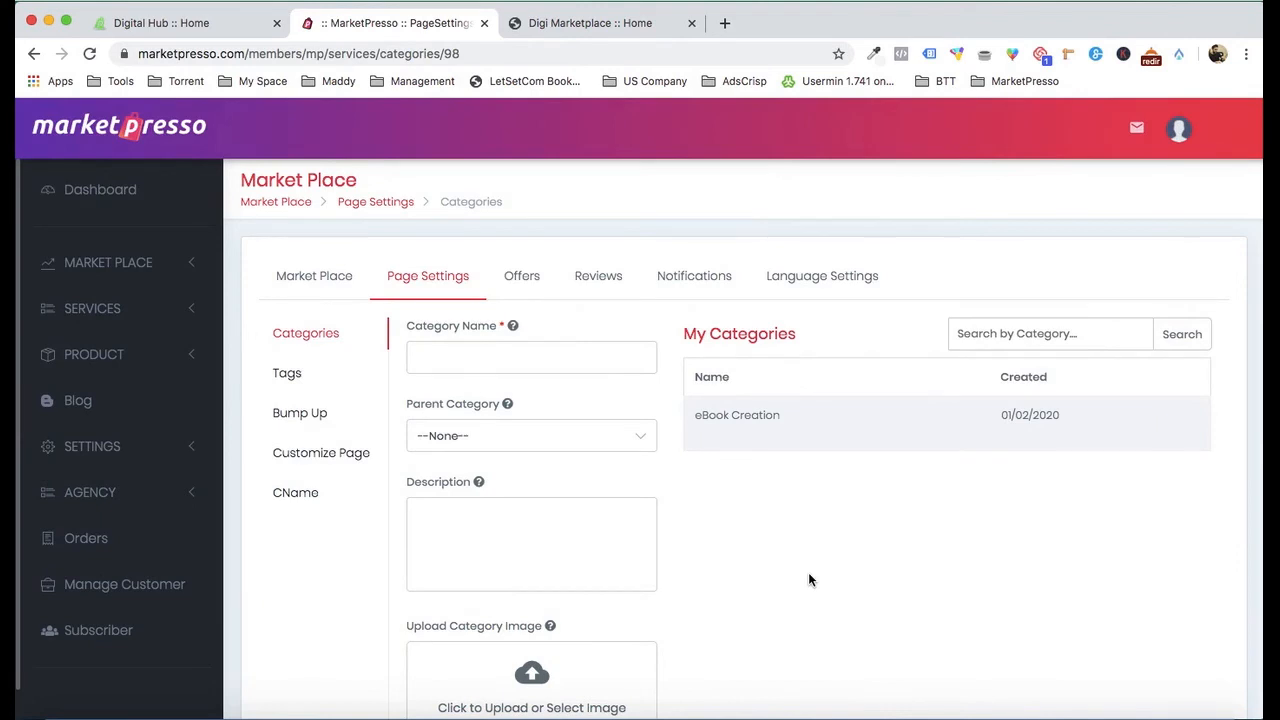
{"action": "left_click", "coordinate": [577, 281]}
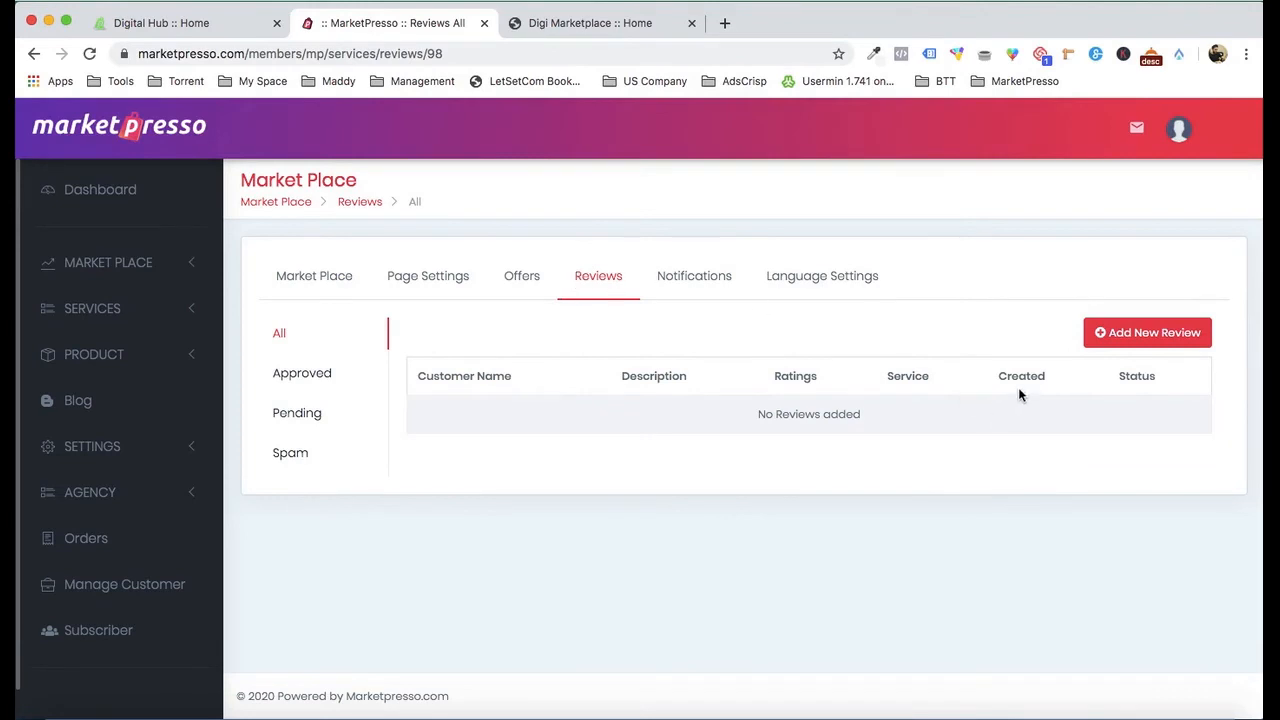
Step: Start a new review with the customer's name, the description "I love it" and Ebook Cover Design as the service
{"action": "left_click", "coordinate": [1148, 340]}
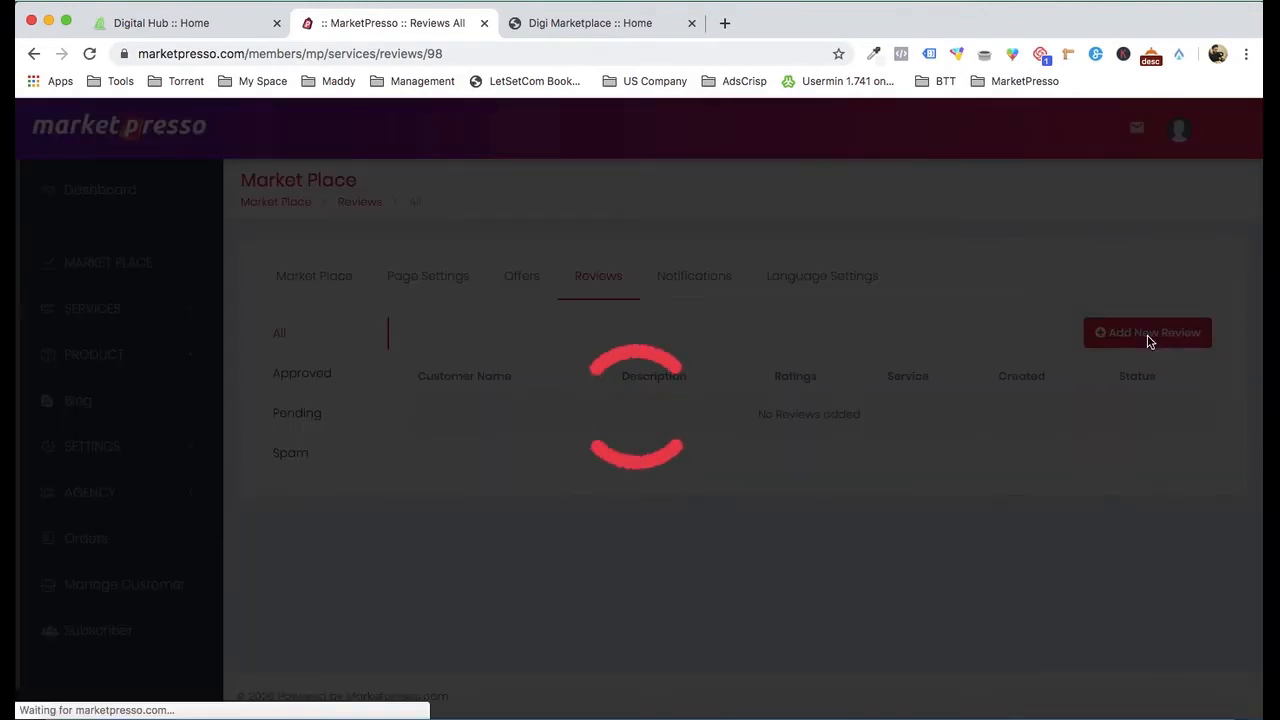
{"action": "left_click", "coordinate": [475, 228]}
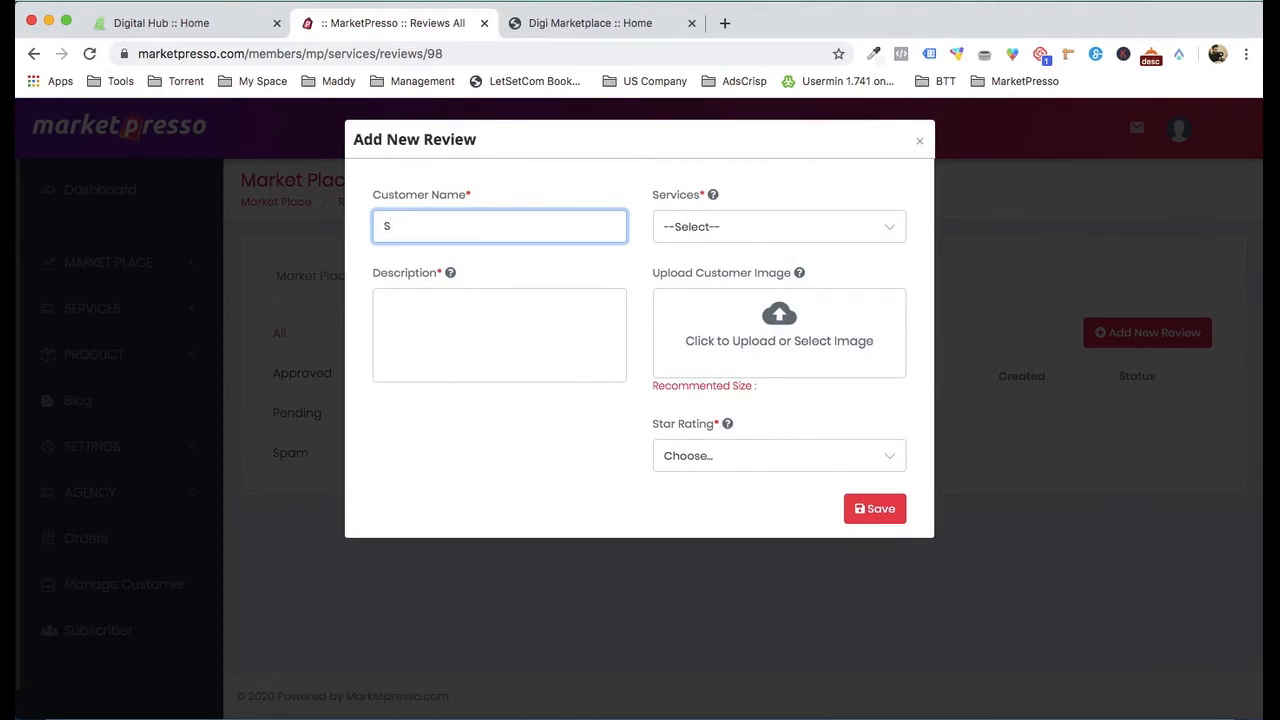
{"action": "left_click", "coordinate": [466, 324]}
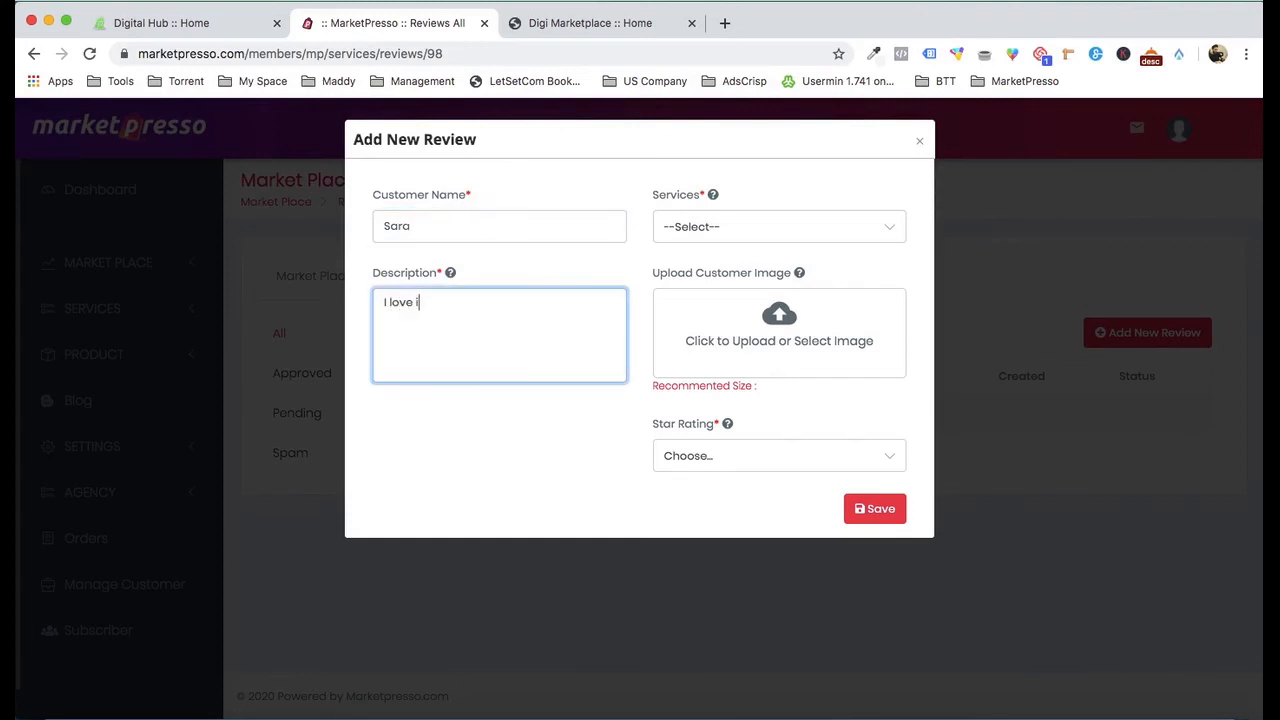
{"action": "left_click", "coordinate": [736, 224]}
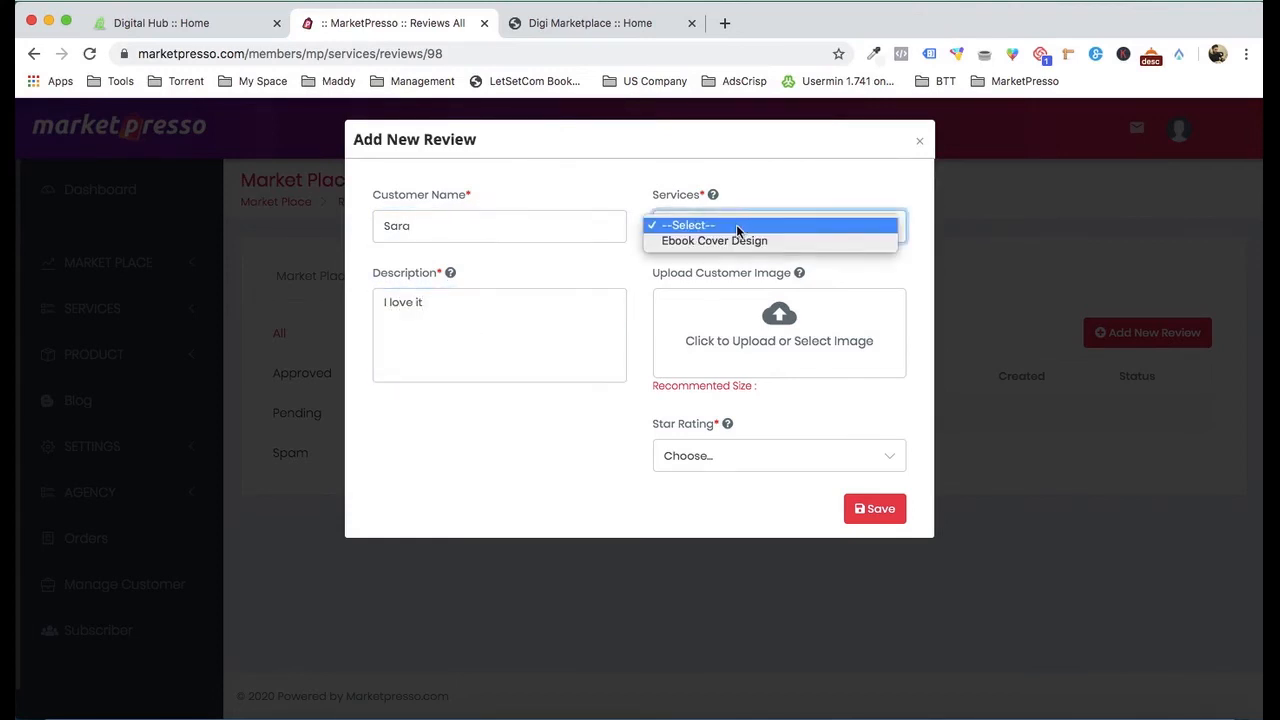
{"action": "left_click", "coordinate": [736, 241]}
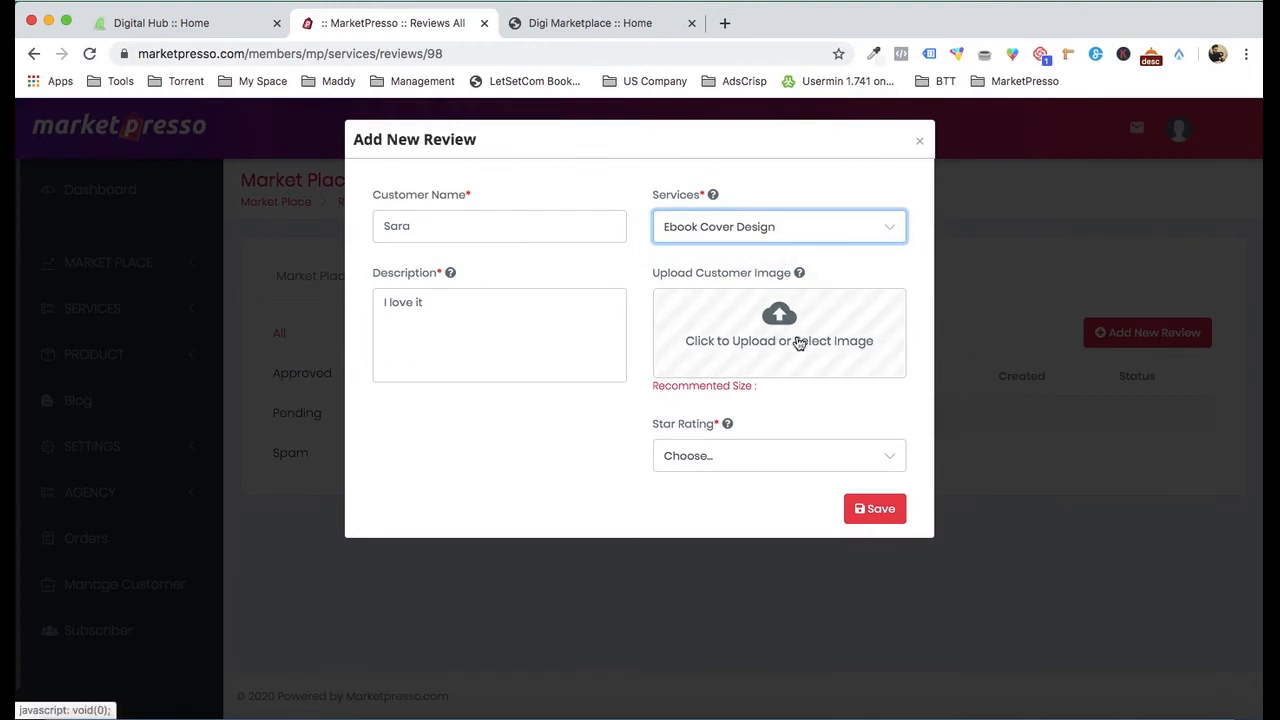
Step: Upload the portrait photo of the blonde woman and set it as the review's customer image
{"action": "left_click", "coordinate": [829, 338]}
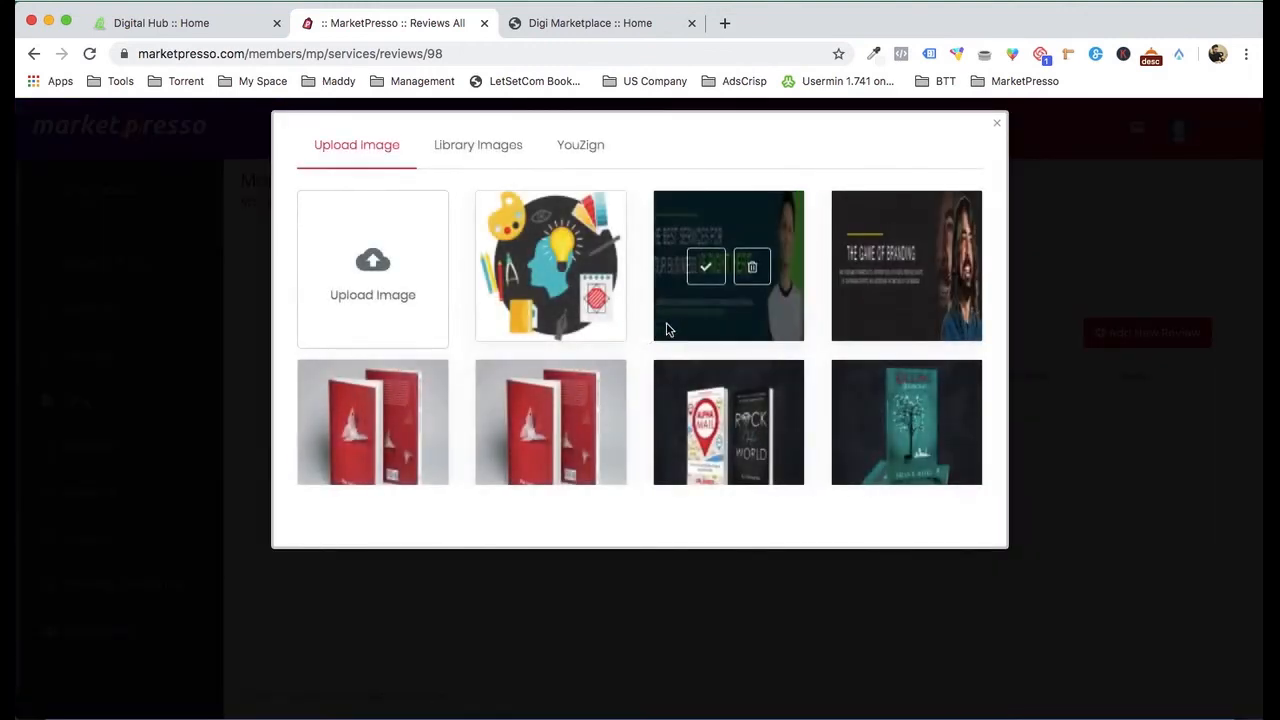
{"action": "left_click", "coordinate": [372, 258]}
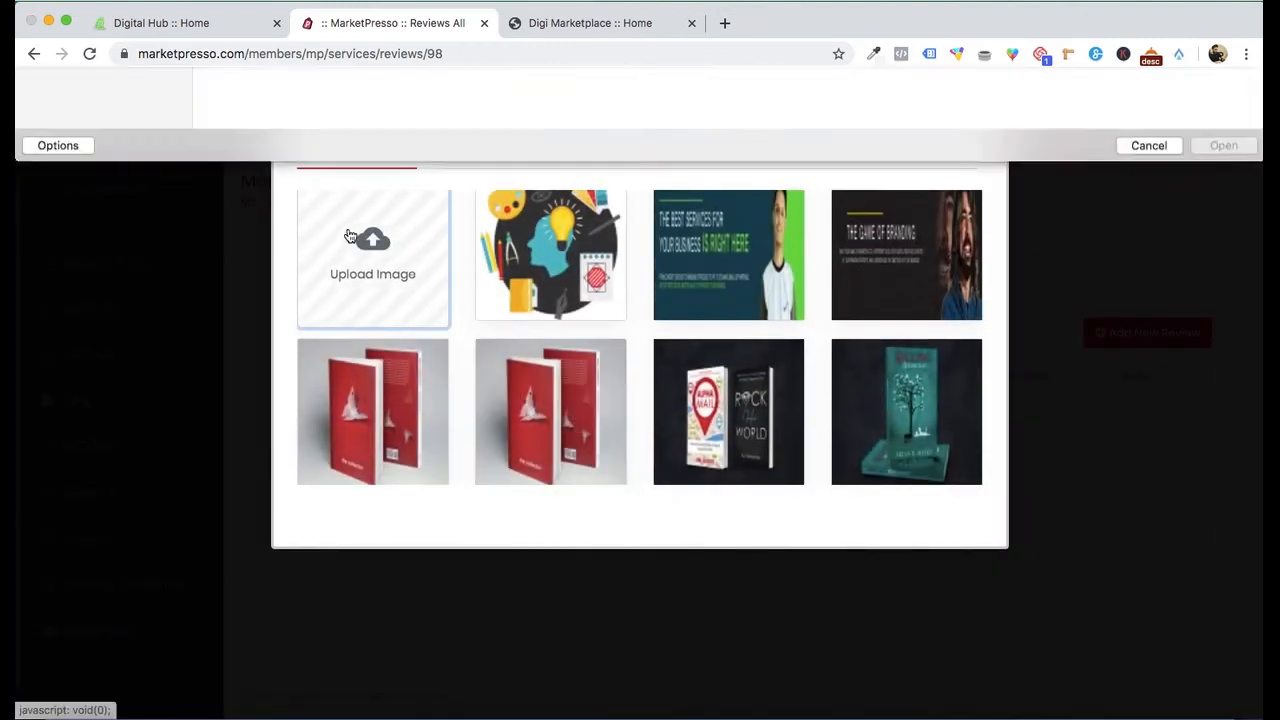
{"action": "double_click", "coordinate": [450, 129]}
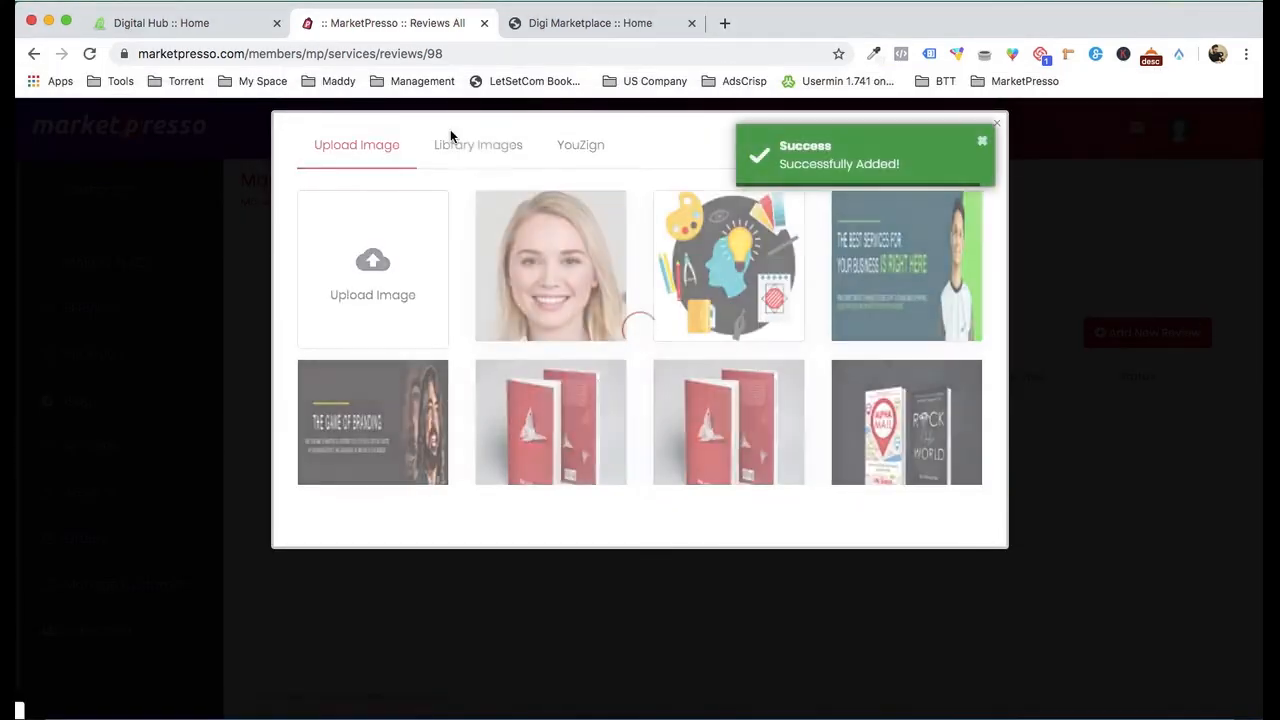
{"action": "left_click", "coordinate": [517, 264]}
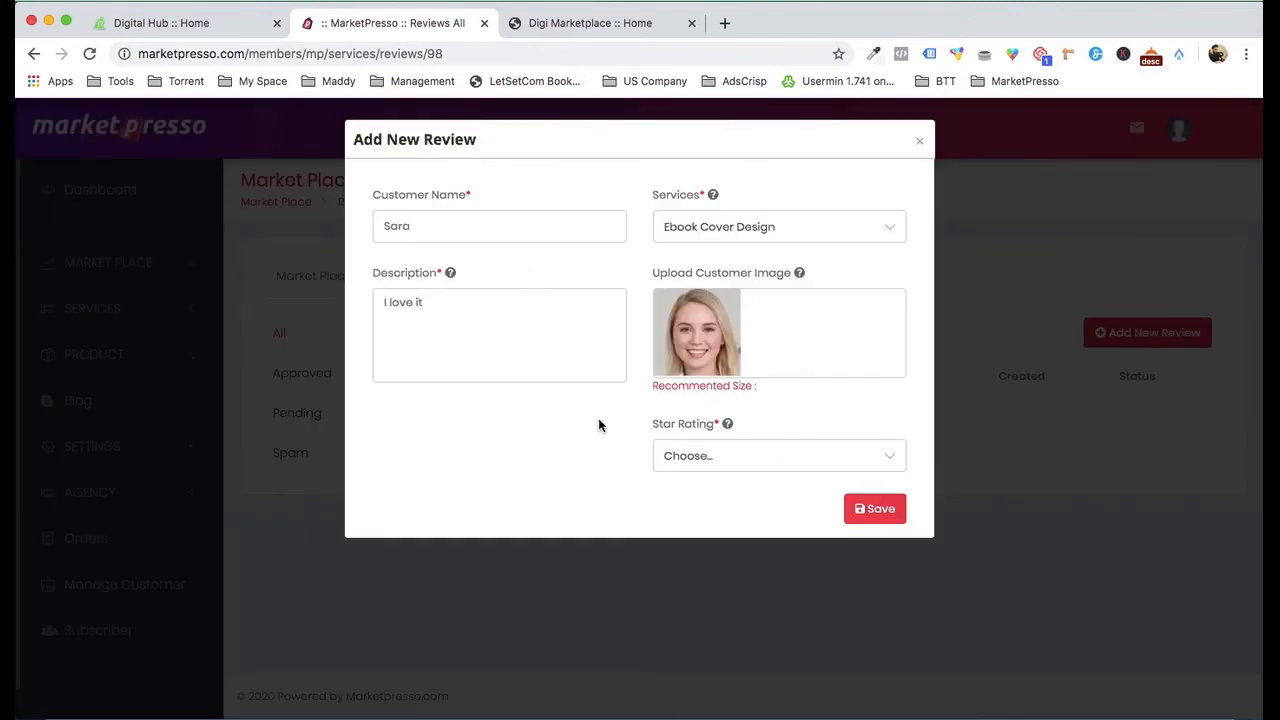
Step: Give the review a star rating of 5 and save it
{"action": "left_click", "coordinate": [702, 455]}
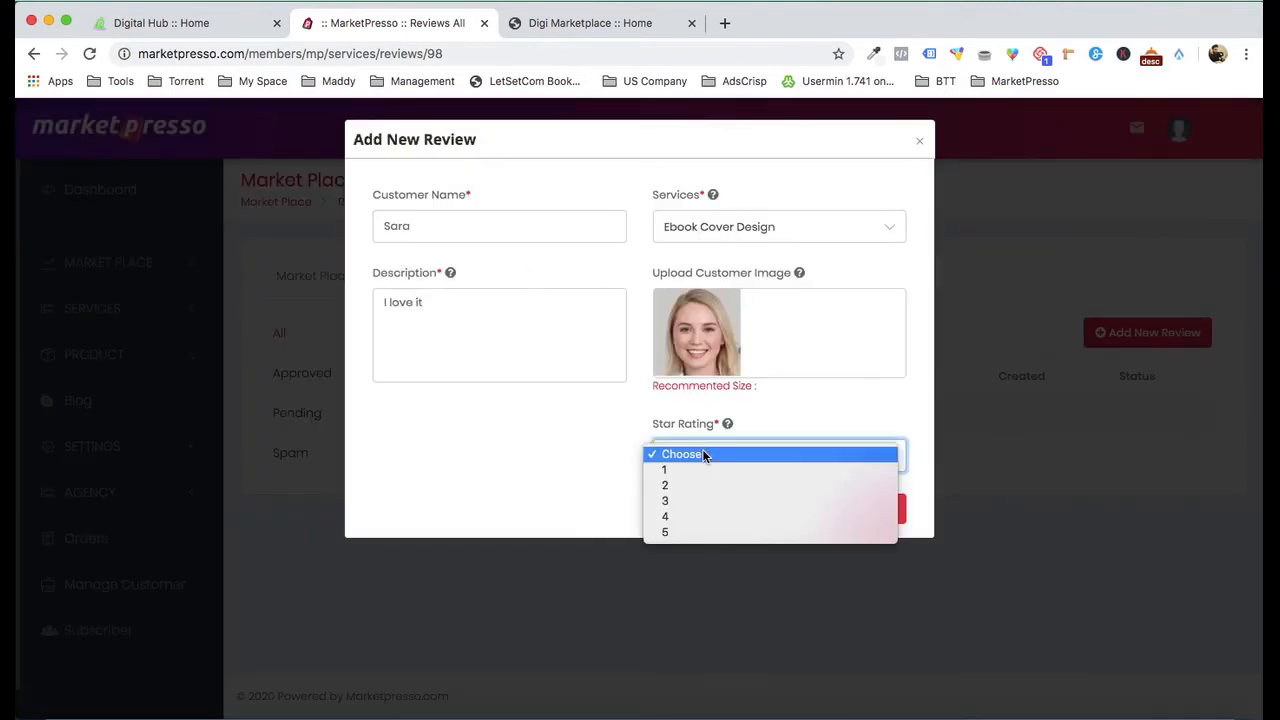
{"action": "left_click", "coordinate": [697, 533]}
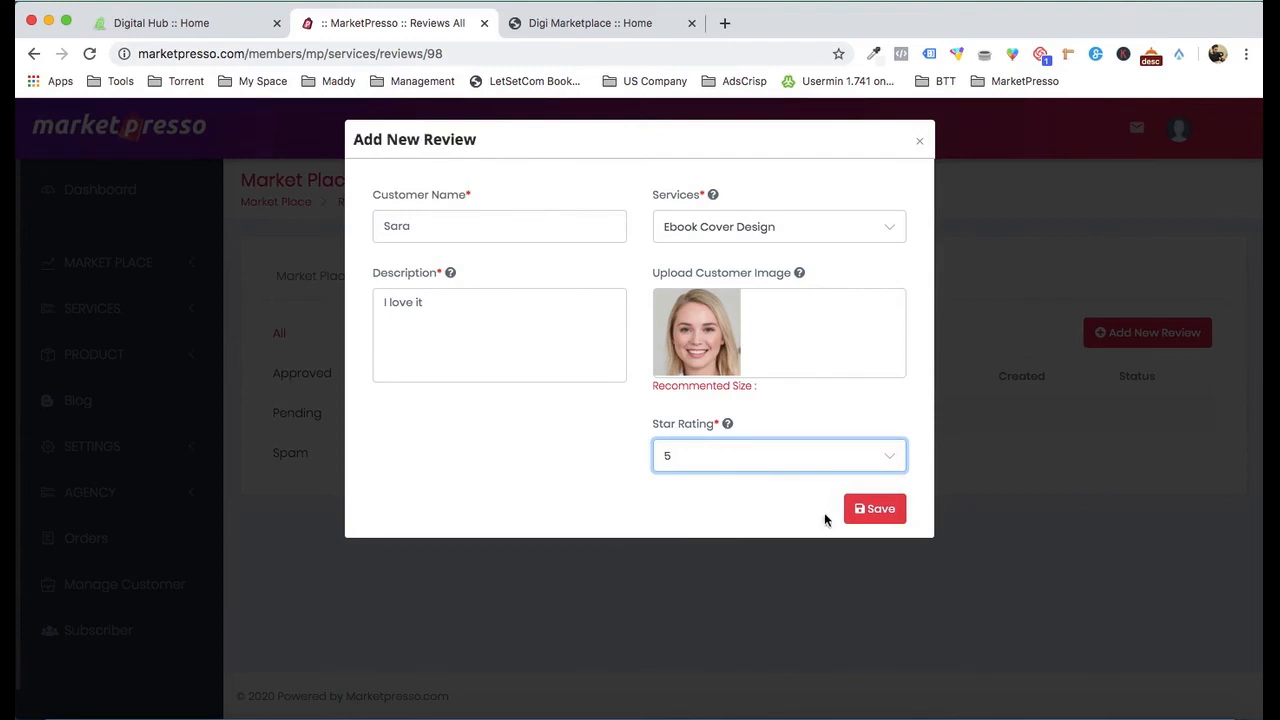
{"action": "left_click", "coordinate": [874, 517]}
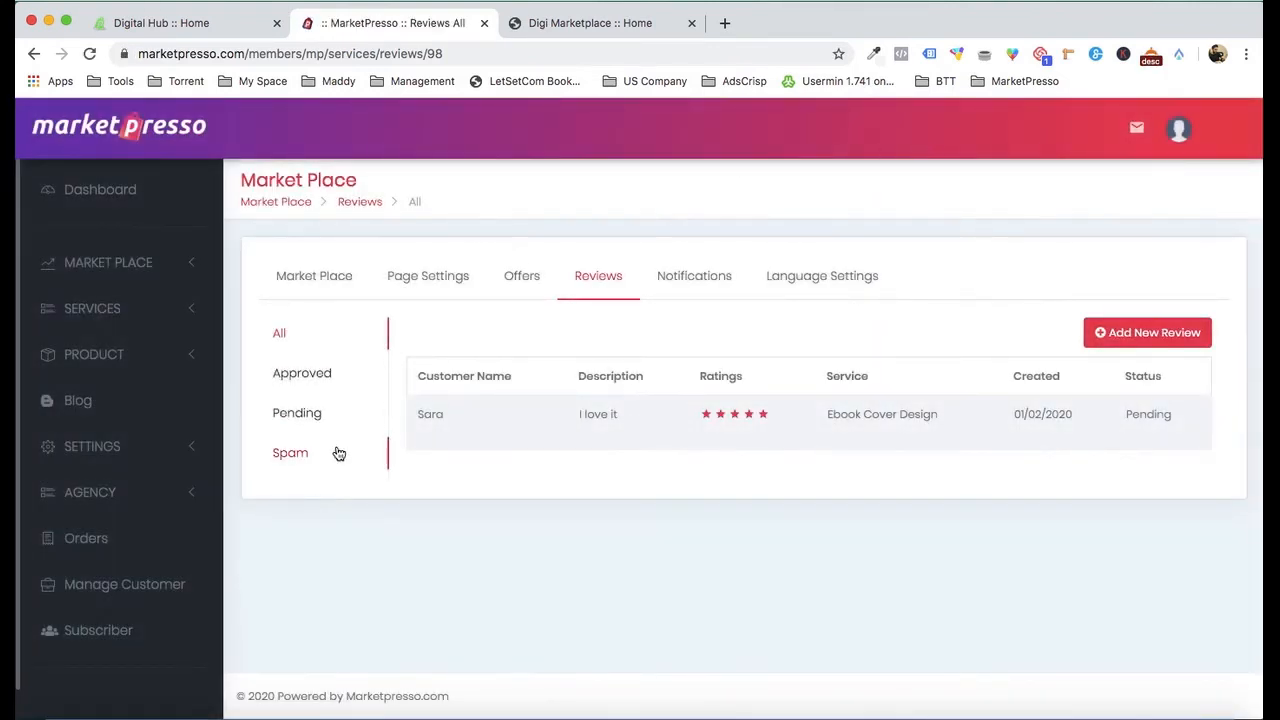
Step: Approve the pending Ebook Cover Design review and open the list of approved reviews
{"action": "left_click", "coordinate": [296, 414]}
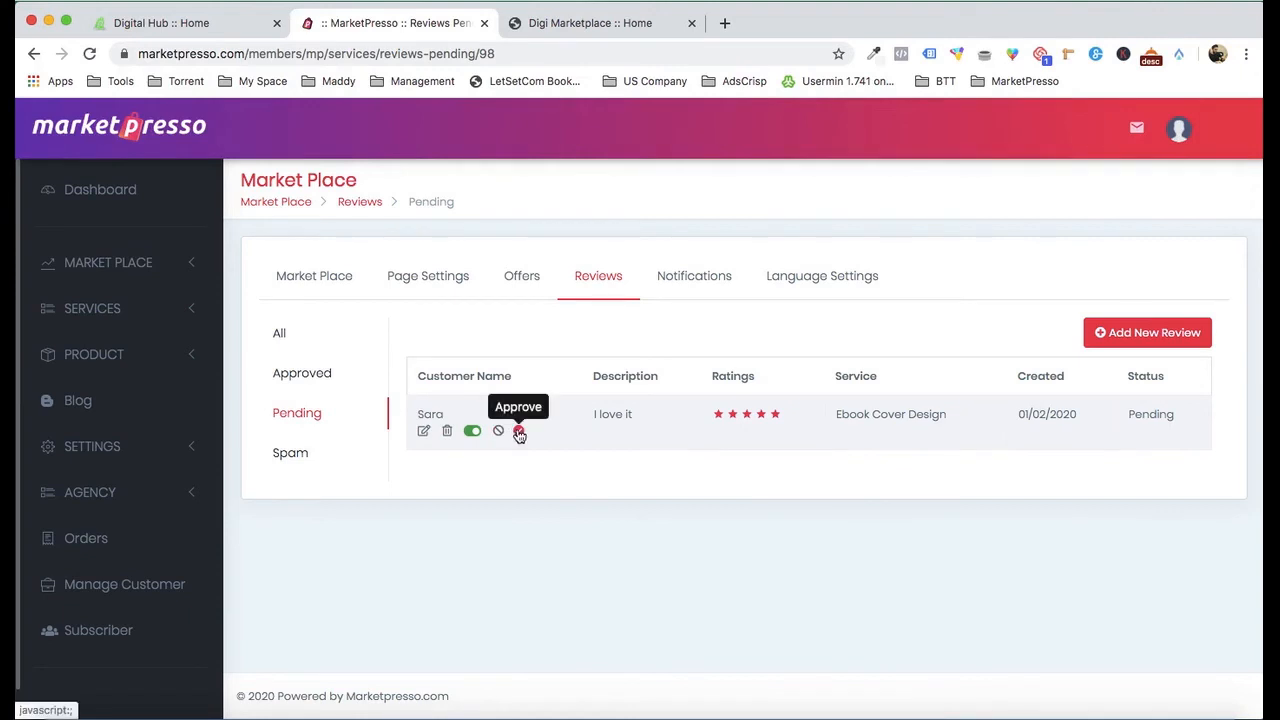
{"action": "left_click", "coordinate": [519, 432]}
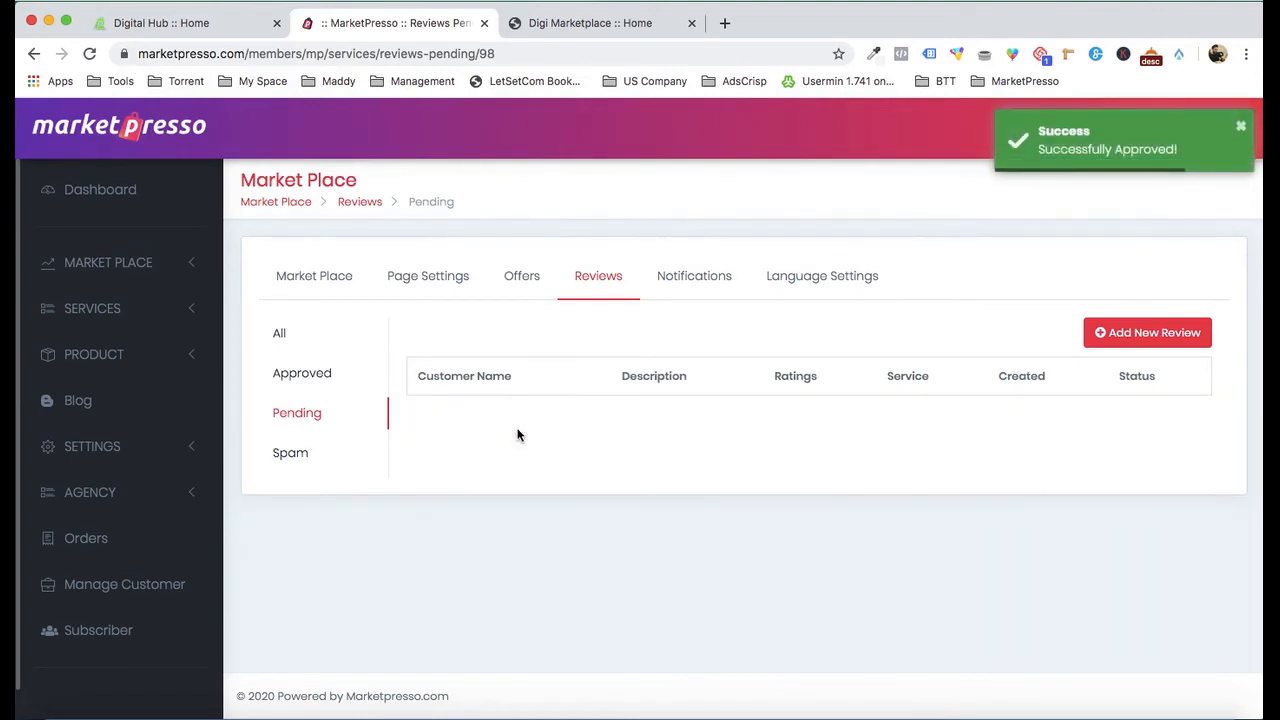
{"action": "left_click", "coordinate": [317, 377]}
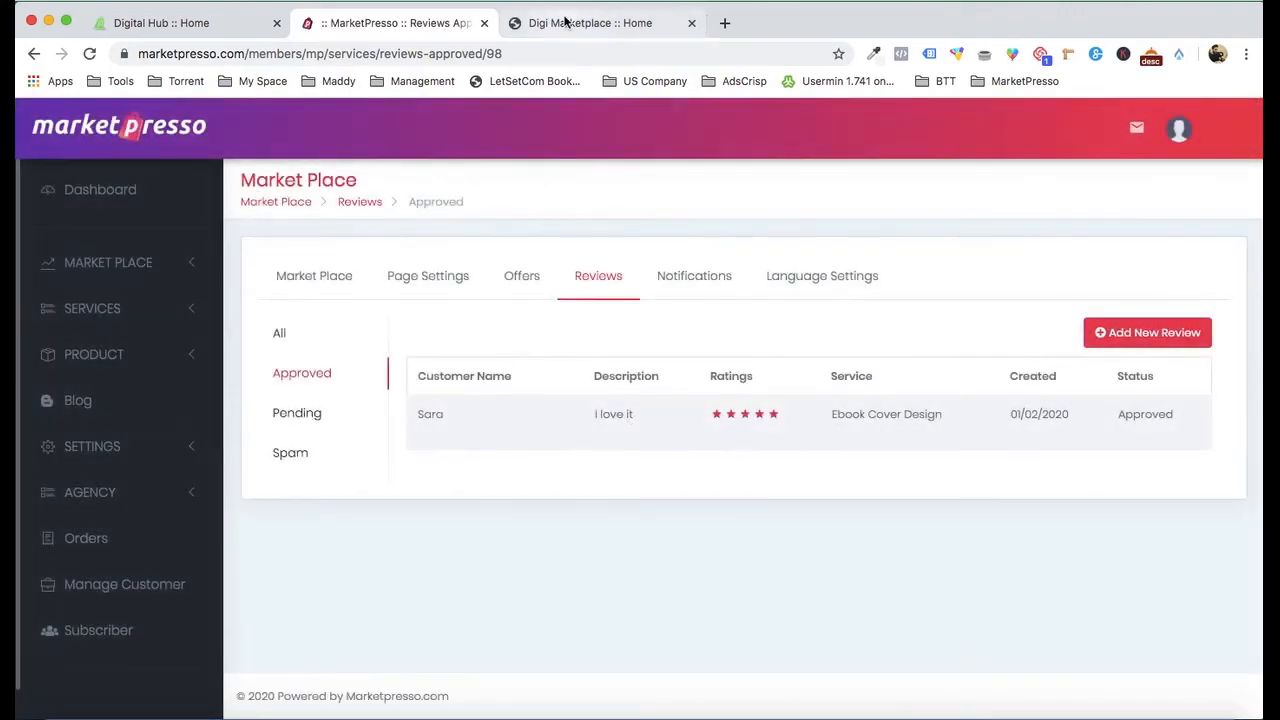
Step: Open the Ebook Cover Design service page from the Digi Marketplace home page in a new tab and check its Customer Reviews section
{"action": "left_click", "coordinate": [565, 22]}
{"action": "scroll", "coordinate": [537, 191], "scroll_direction": "down", "scroll_amount": 15}
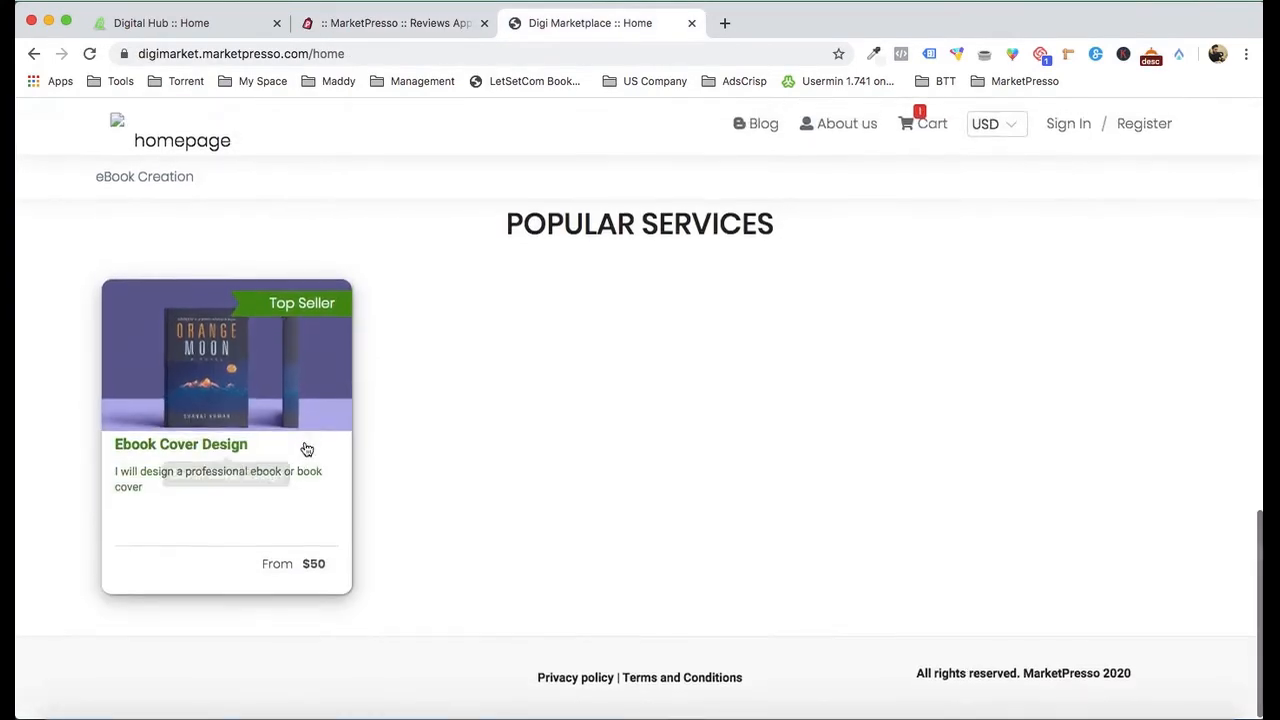
{"action": "right_click", "coordinate": [305, 443]}
{"action": "left_click", "coordinate": [335, 449]}
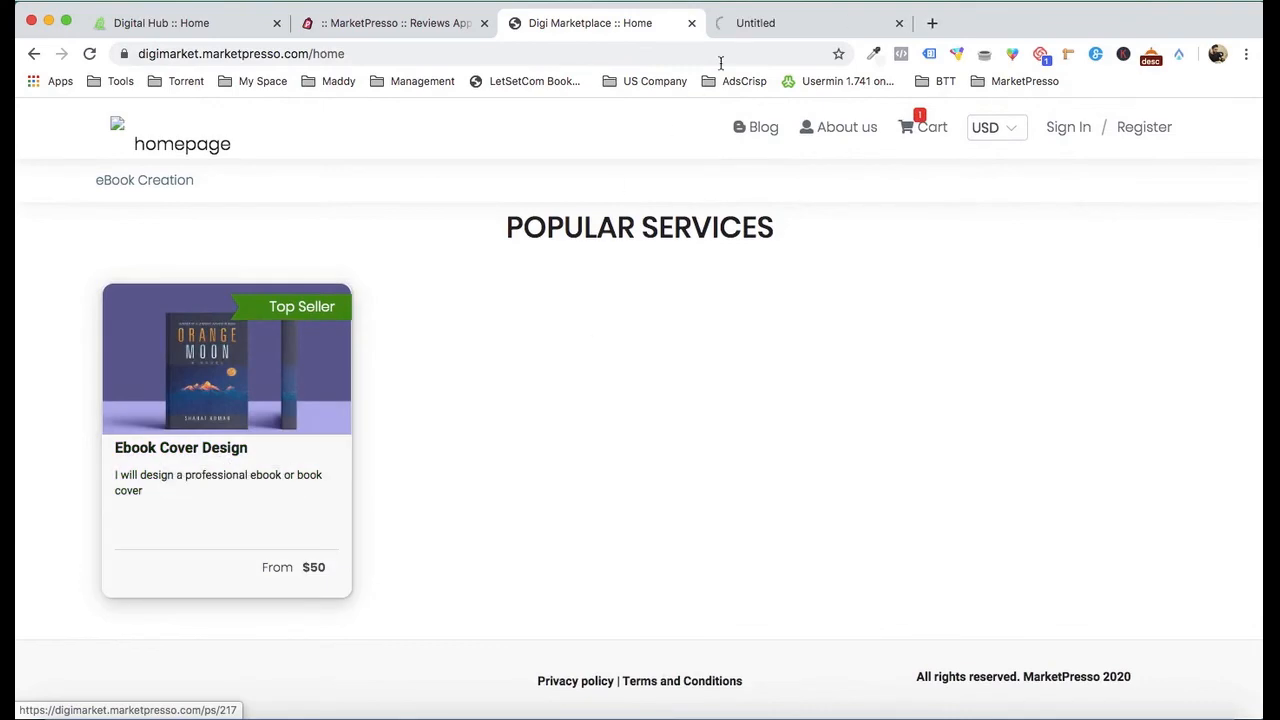
{"action": "left_click", "coordinate": [765, 22]}
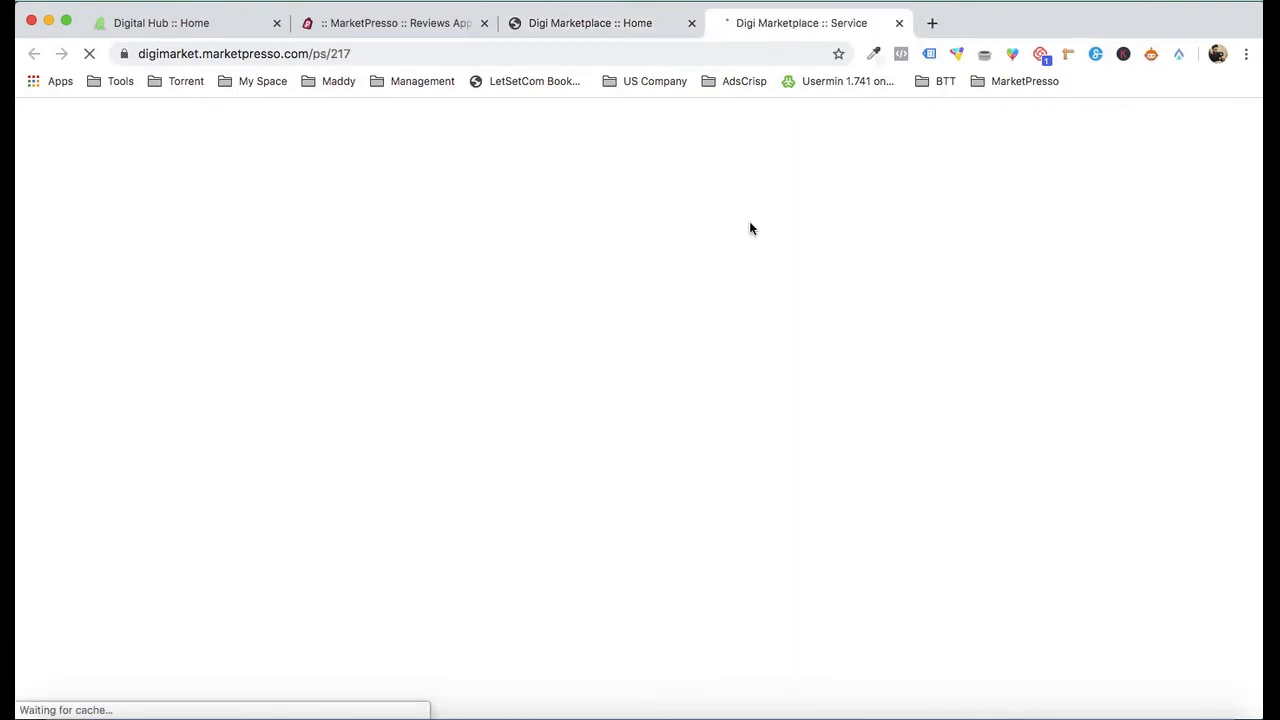
{"action": "scroll", "coordinate": [808, 354], "scroll_direction": "down", "scroll_amount": 10}
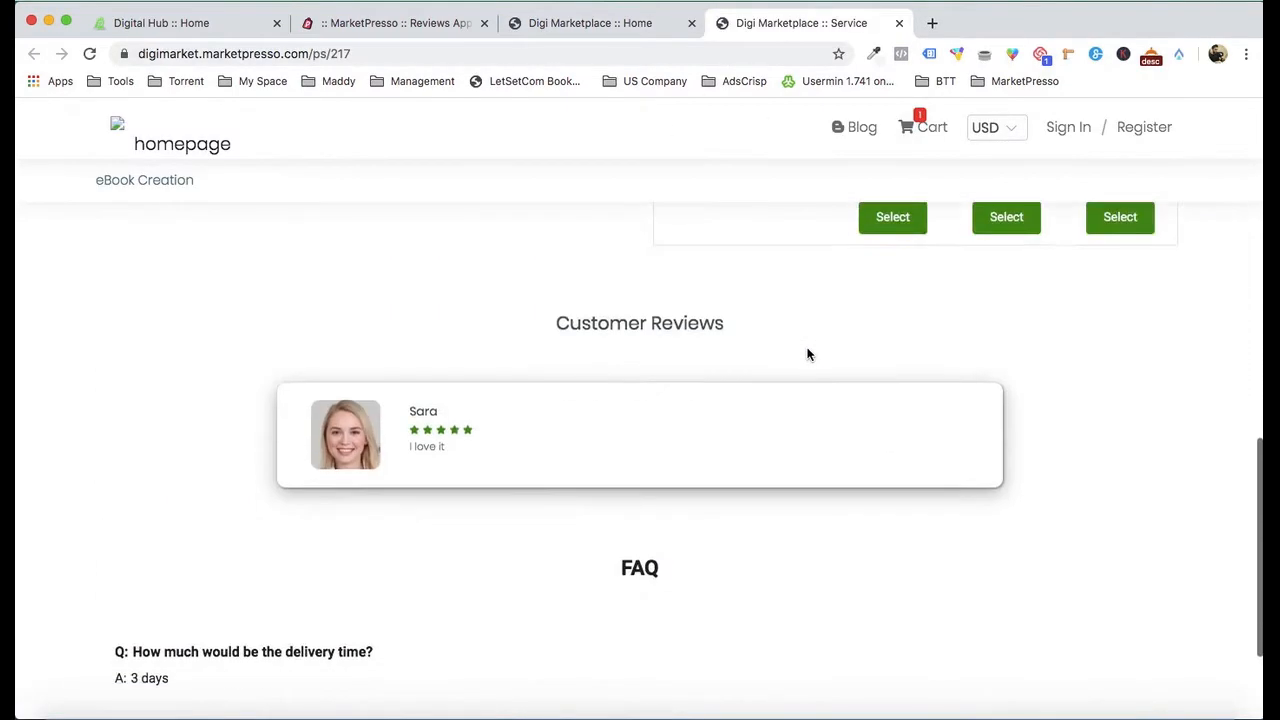
{"action": "scroll", "coordinate": [663, 343], "scroll_direction": "up", "scroll_amount": 15}
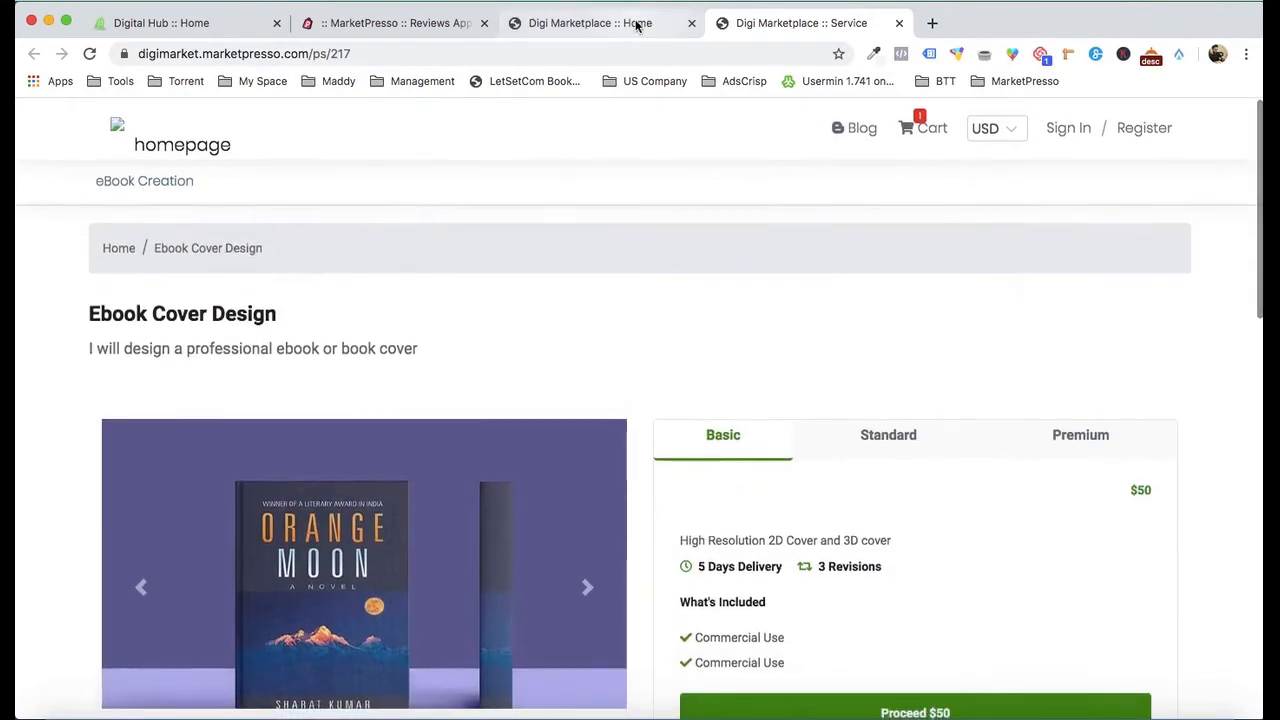
Step: Reload the store's home page, return to MarketPresso and activate displaying the approved review on the home page
{"action": "left_click", "coordinate": [636, 24]}
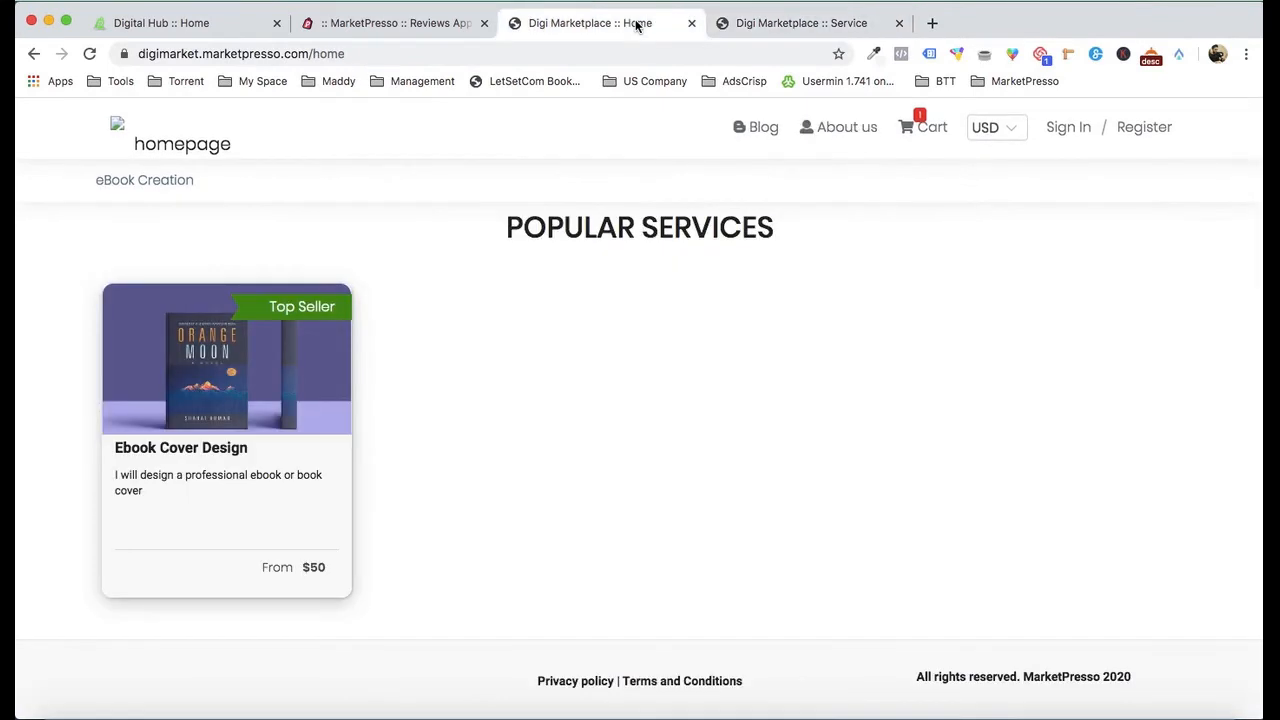
{"action": "left_click", "coordinate": [184, 152]}
{"action": "left_click", "coordinate": [443, 26]}
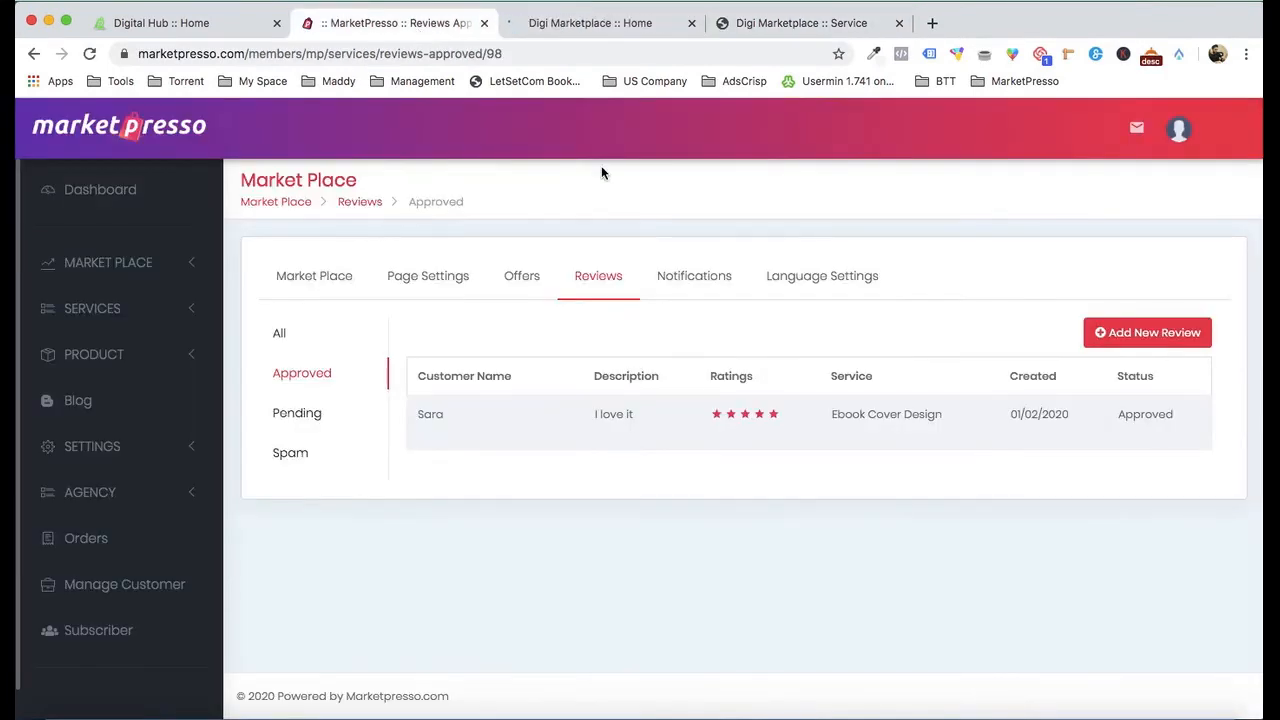
{"action": "mouse_move", "coordinate": [513, 435]}
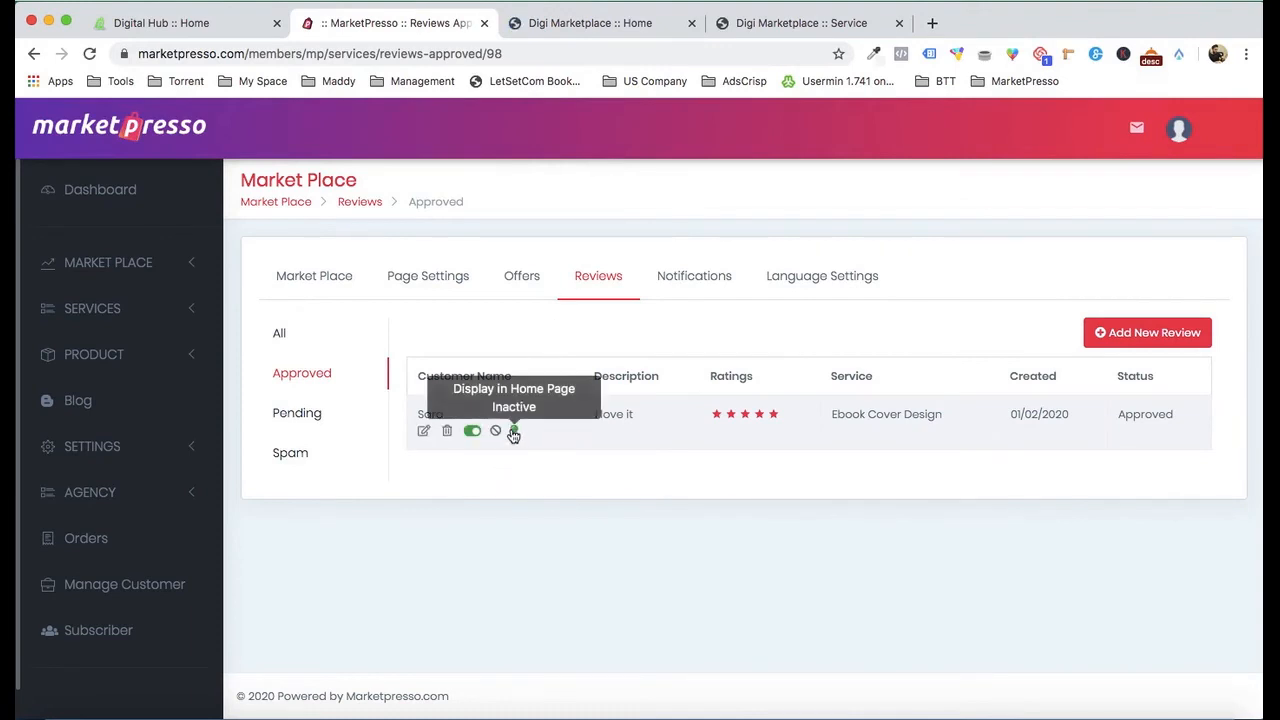
{"action": "left_click", "coordinate": [515, 432]}
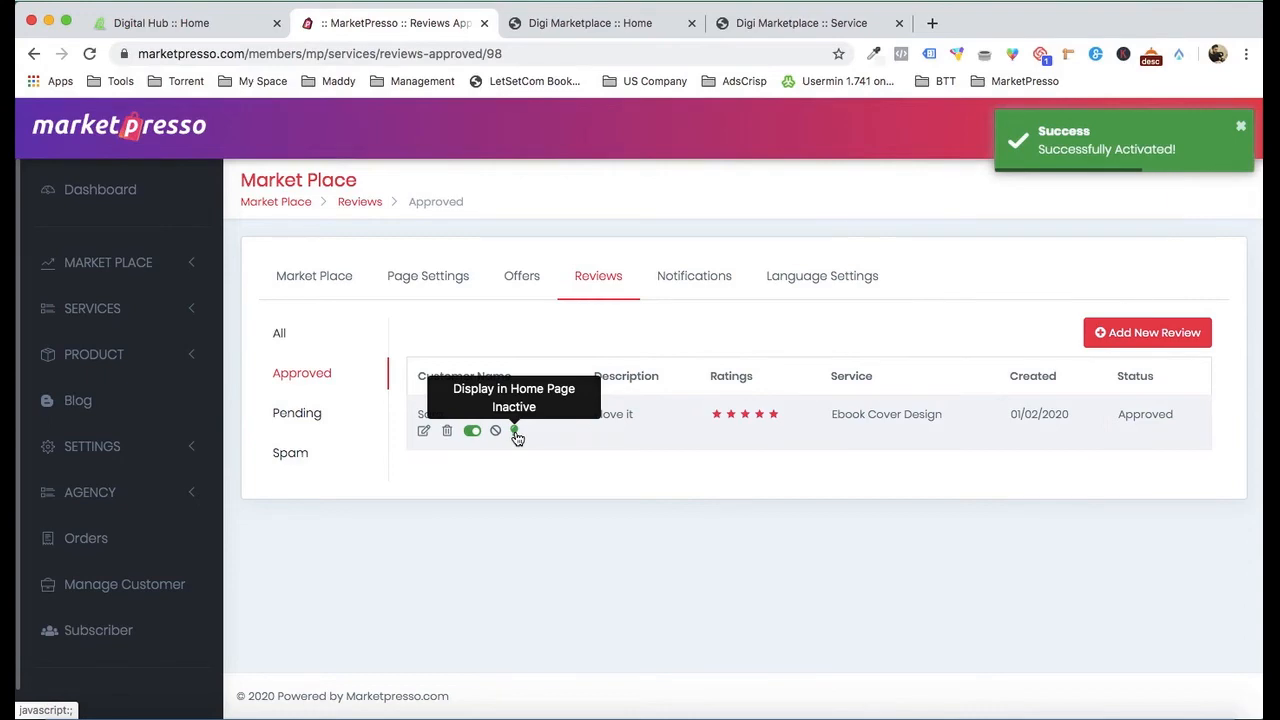
Step: Refresh the Digi Marketplace home page and check its Customer Testimonials section for the review
{"action": "left_click", "coordinate": [757, 23]}
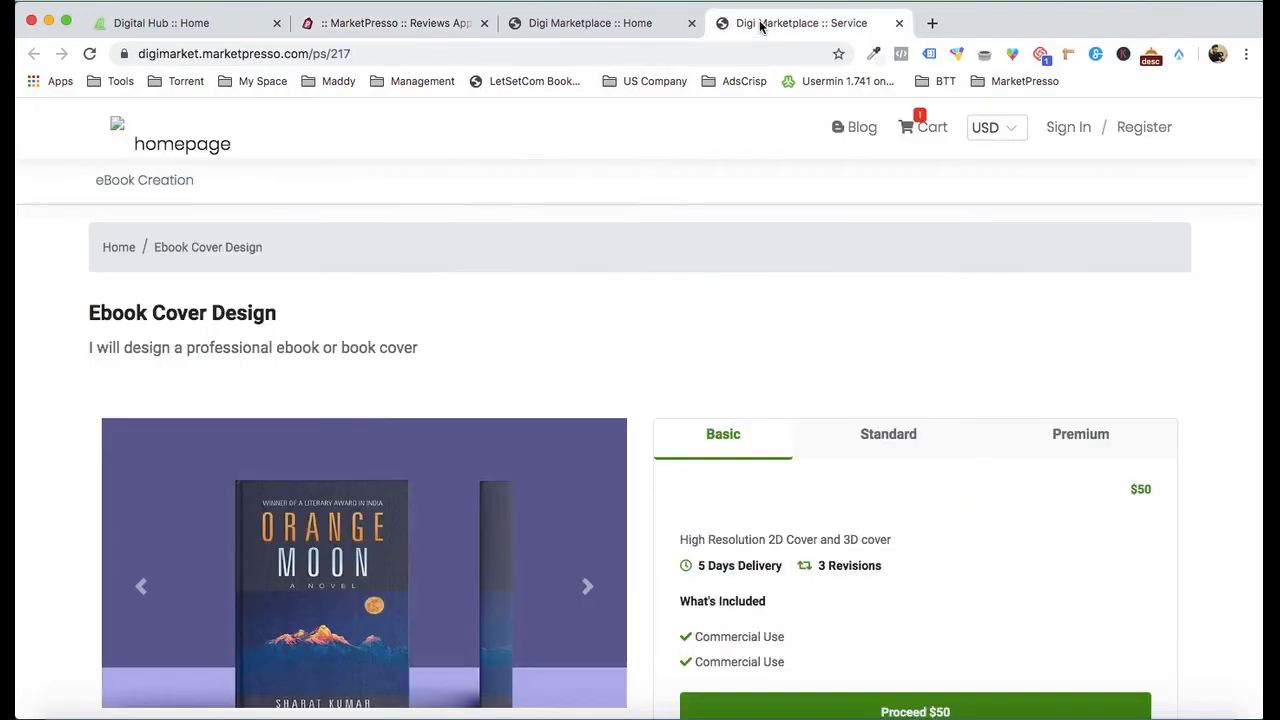
{"action": "left_click", "coordinate": [590, 23]}
{"action": "scroll", "coordinate": [614, 263], "scroll_direction": "down", "scroll_amount": 10}
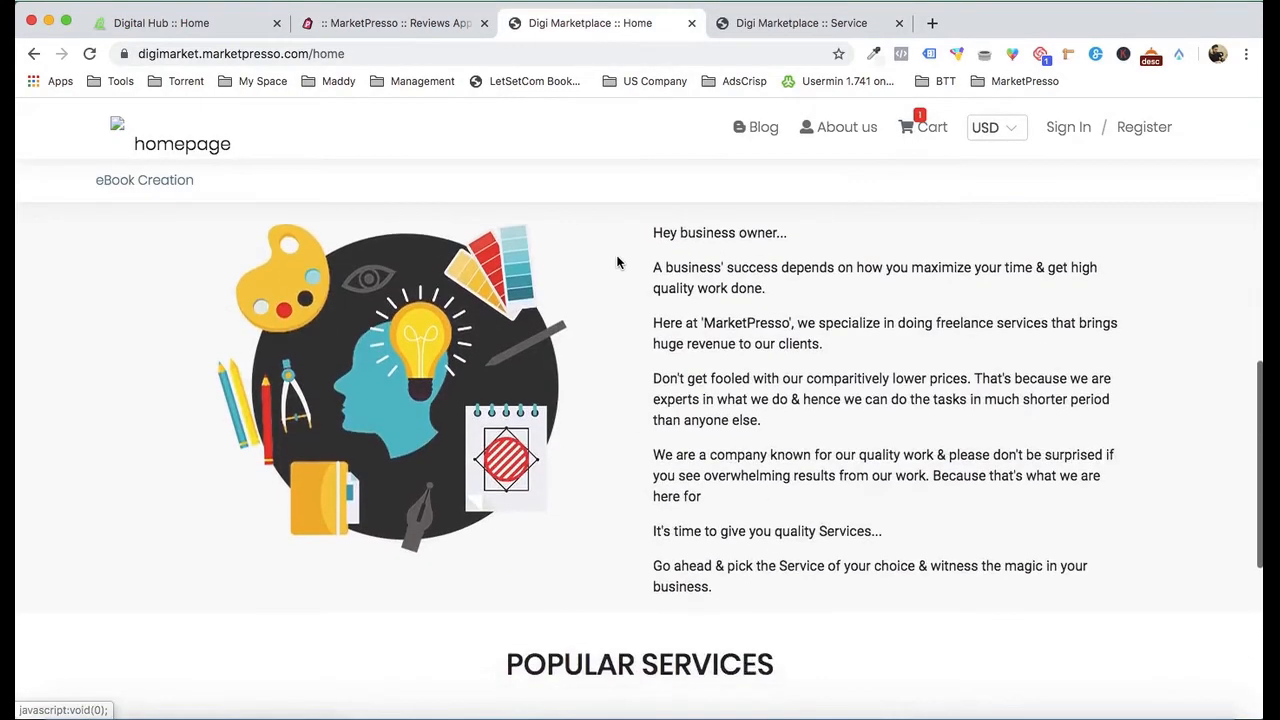
{"action": "scroll", "coordinate": [617, 262], "scroll_direction": "up", "scroll_amount": 5}
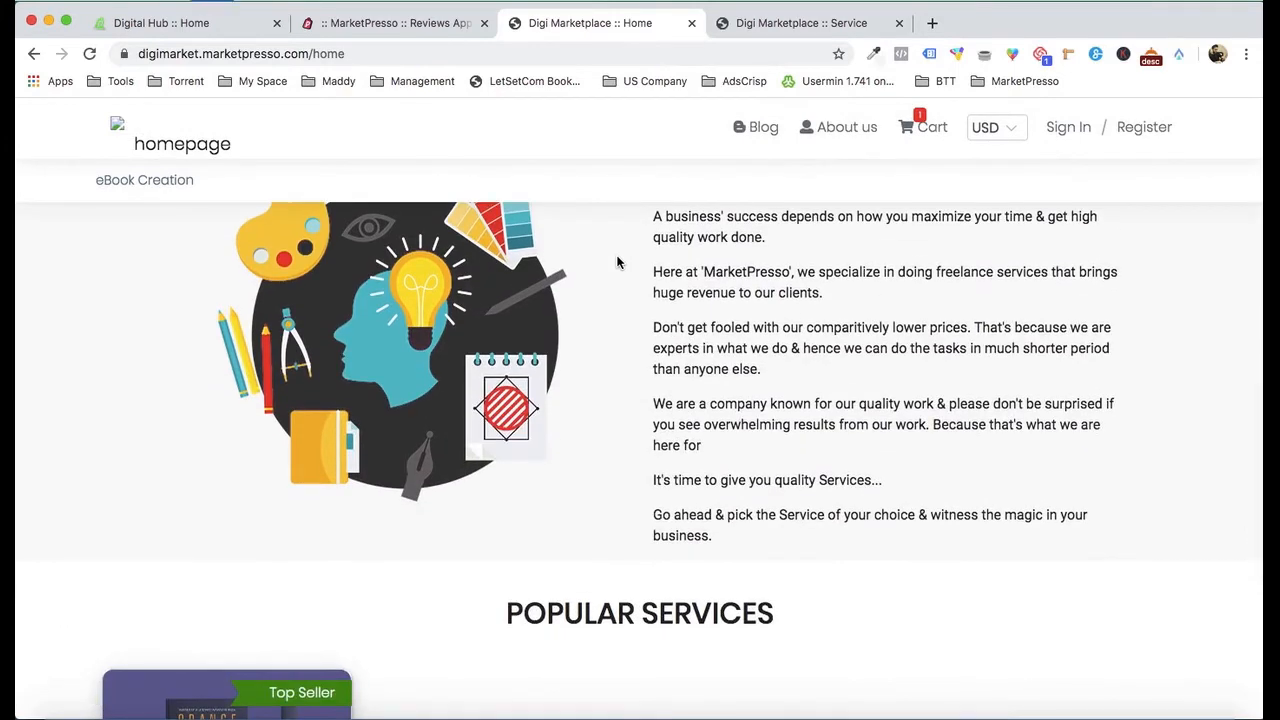
{"action": "key", "text": "super+r"}
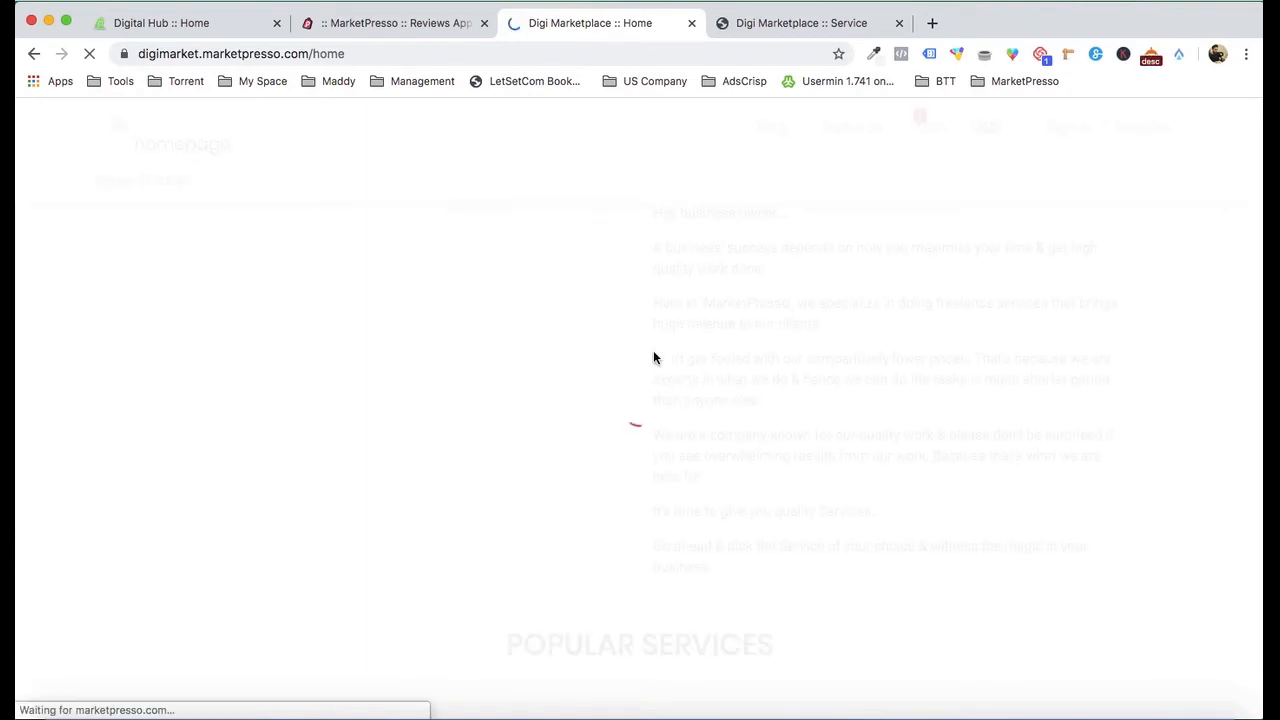
{"action": "scroll", "coordinate": [654, 352], "scroll_direction": "down", "scroll_amount": 5}
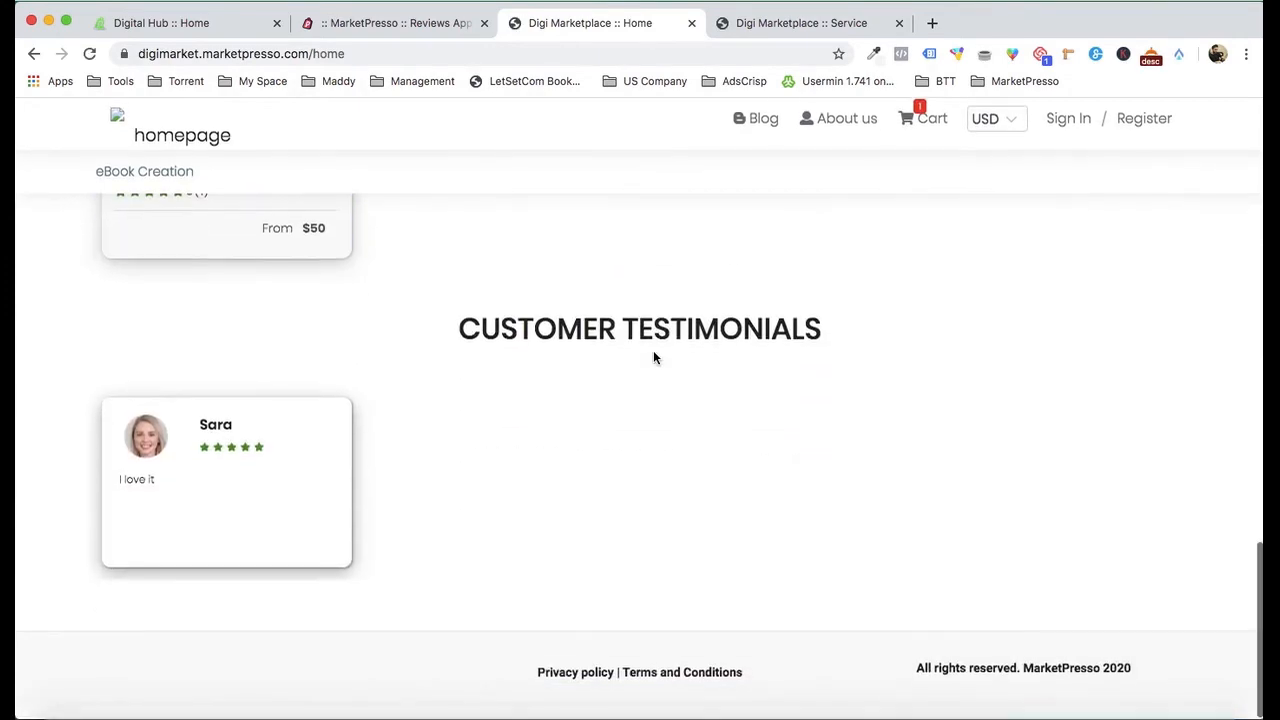
{"action": "scroll", "coordinate": [336, 466], "scroll_direction": "up", "scroll_amount": 3}
{"action": "scroll", "coordinate": [342, 490], "scroll_direction": "down", "scroll_amount": 1}
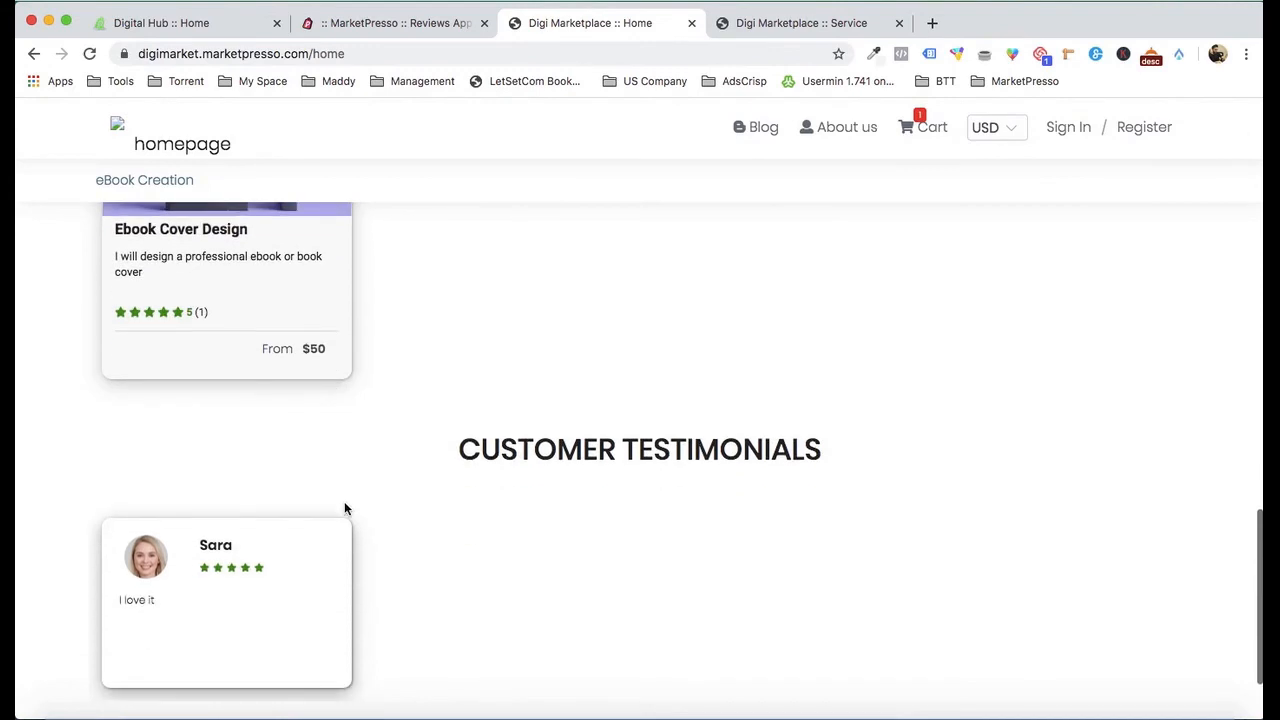
Step: Look over the home page's Popular Services rating, Professional Category section and banner
{"action": "scroll", "coordinate": [492, 476], "scroll_direction": "up", "scroll_amount": 3}
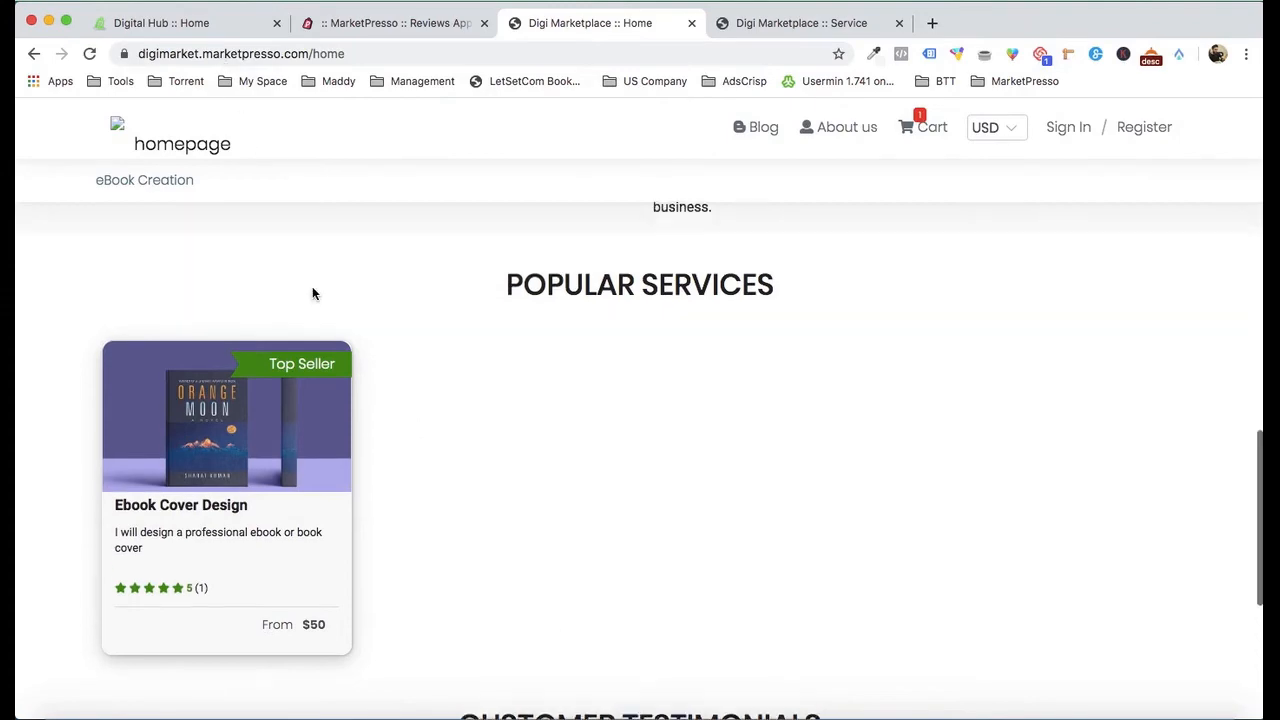
{"action": "scroll", "coordinate": [311, 291], "scroll_direction": "down", "scroll_amount": 4}
{"action": "scroll", "coordinate": [213, 467], "scroll_direction": "up", "scroll_amount": 10}
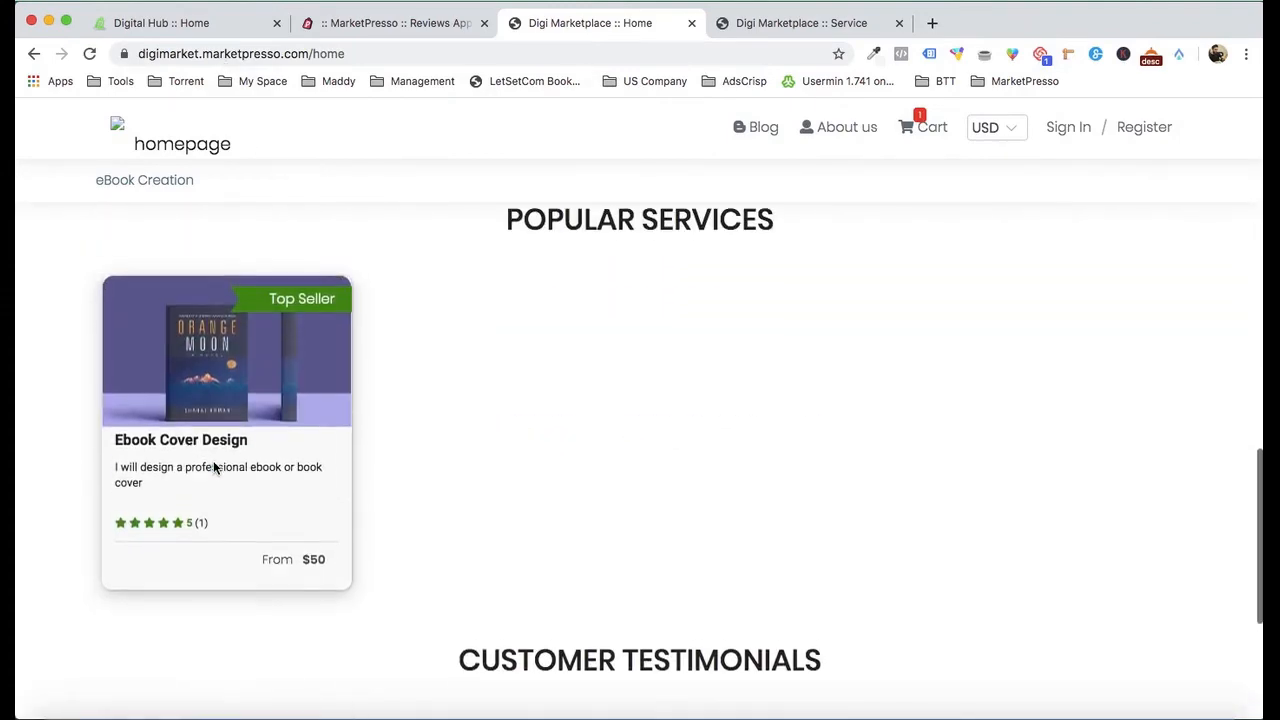
{"action": "scroll", "coordinate": [651, 589], "scroll_direction": "up", "scroll_amount": 5}
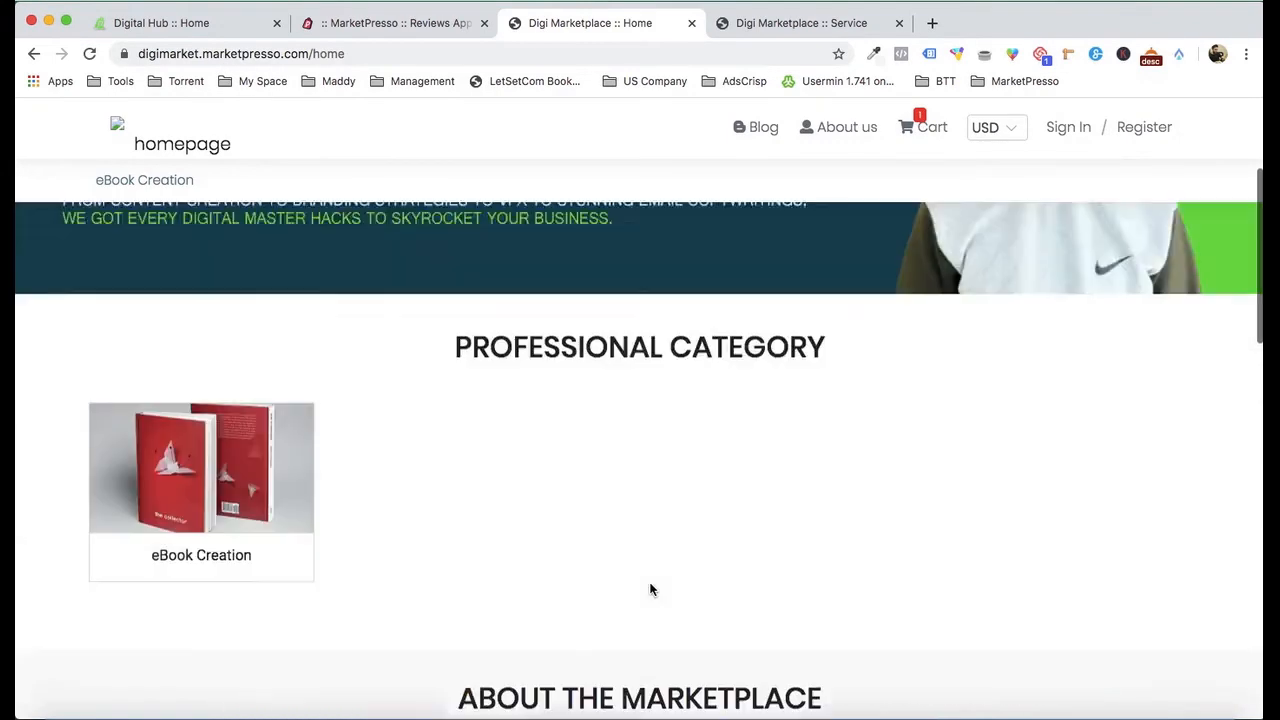
{"action": "scroll", "coordinate": [306, 566], "scroll_direction": "down", "scroll_amount": 1}
{"action": "scroll", "coordinate": [613, 492], "scroll_direction": "up", "scroll_amount": 2}
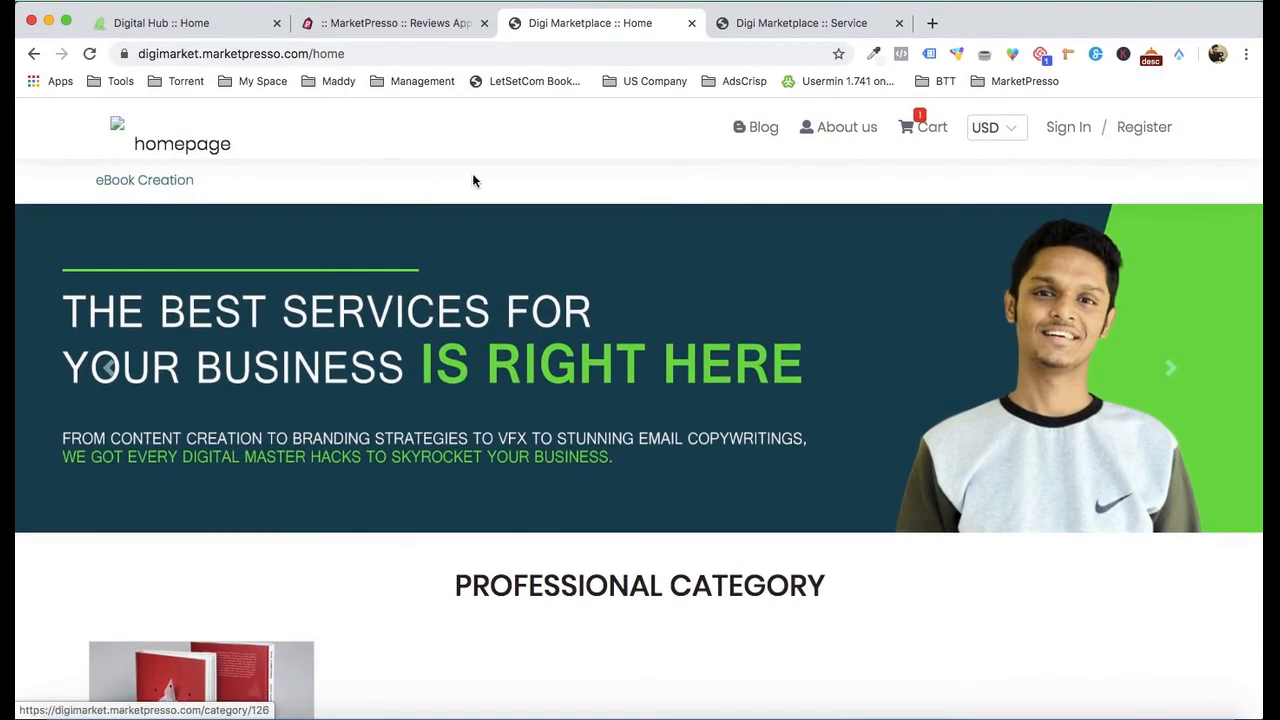
Step: Switch to the Digital Hub store and view the subcategories under Digital Marketing
{"action": "left_click", "coordinate": [220, 26]}
{"action": "mouse_move", "coordinate": [450, 180]}
{"action": "scroll", "coordinate": [543, 280], "scroll_direction": "up", "scroll_amount": 5}
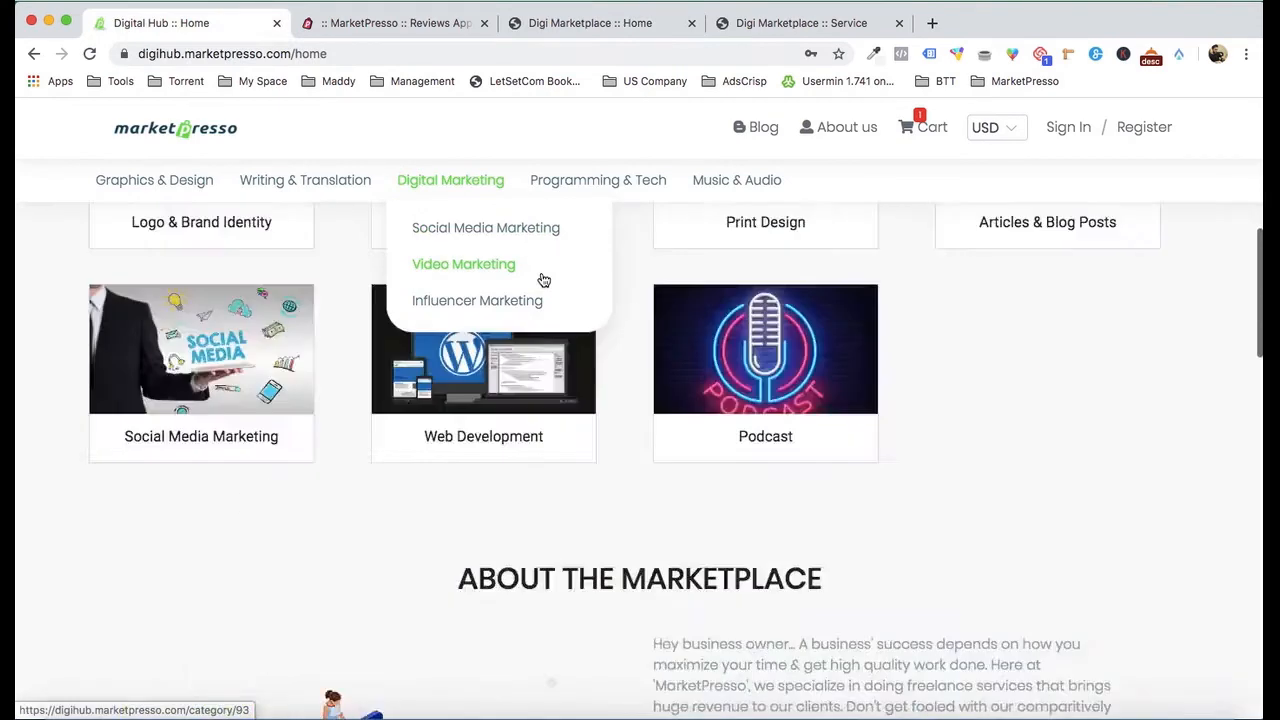
Step: View the subcategories under Writing & Translation and Graphics & Design in the Digital Hub store
{"action": "scroll", "coordinate": [543, 280], "scroll_direction": "up", "scroll_amount": 6}
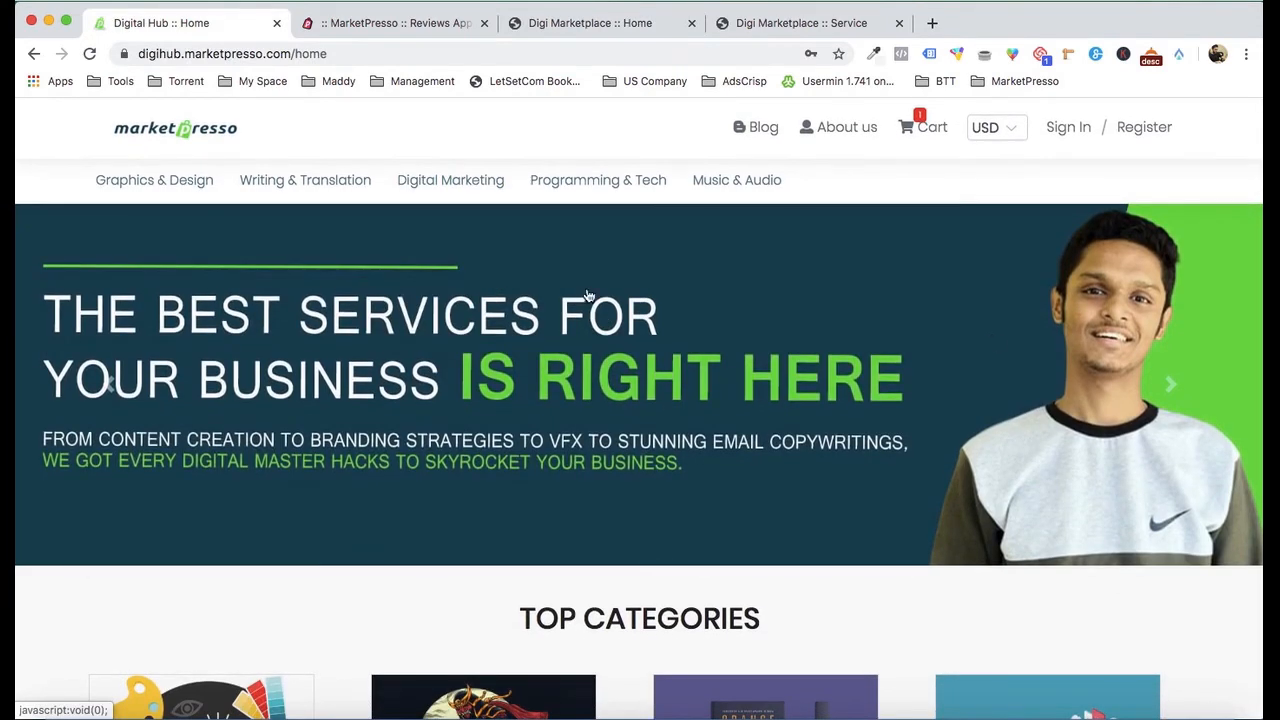
{"action": "mouse_move", "coordinate": [323, 195]}
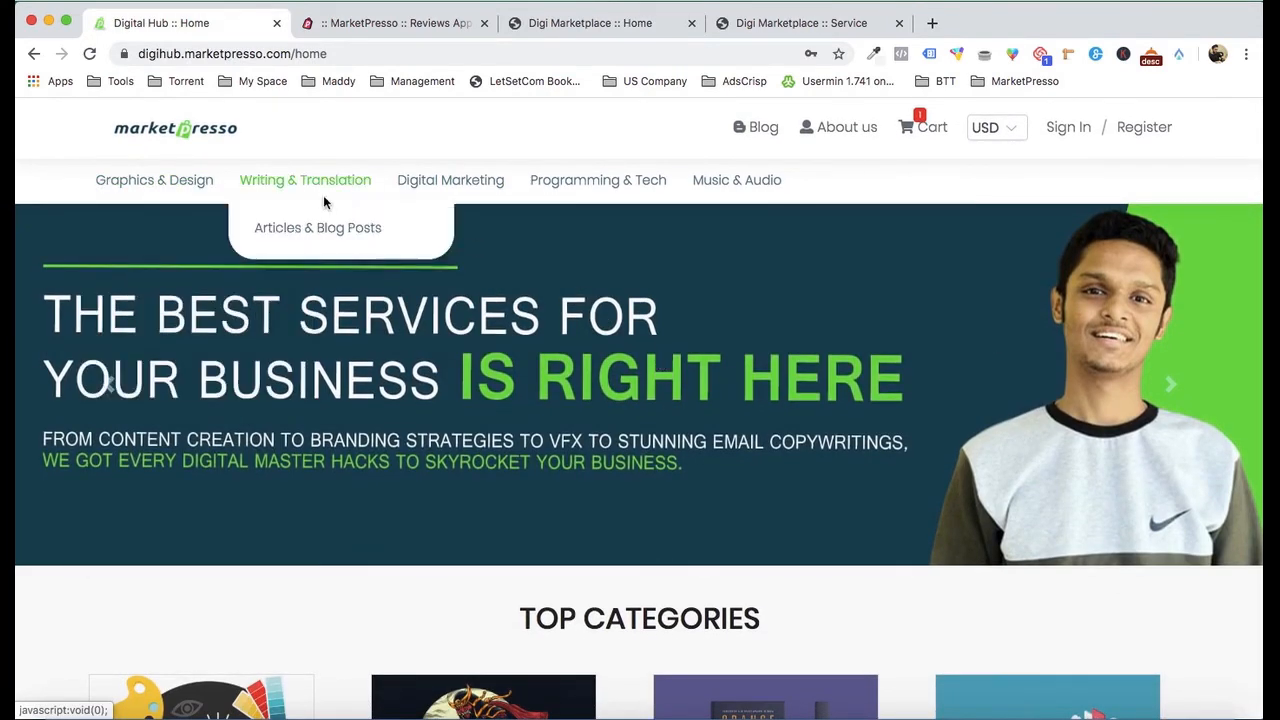
{"action": "mouse_move", "coordinate": [166, 180]}
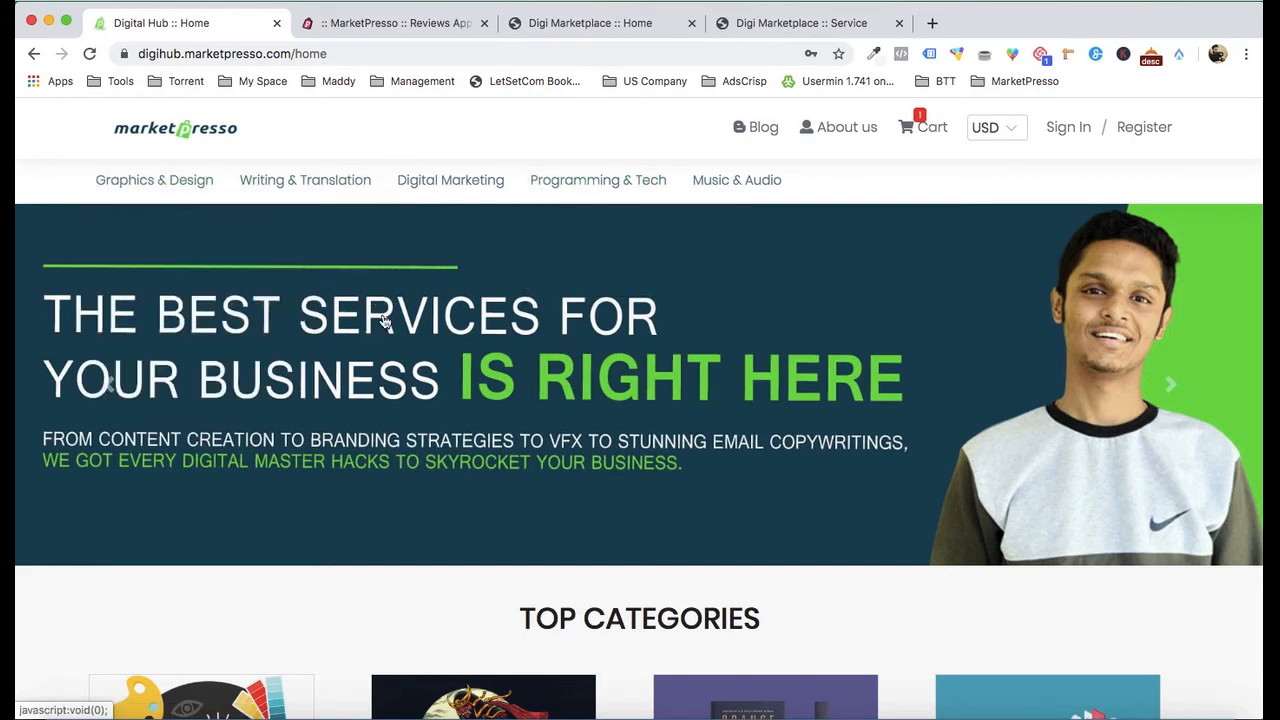
Step: Look over the Top Categories and About the Marketplace sections and advance the Customer Testimonials carousel by one review
{"action": "scroll", "coordinate": [383, 318], "scroll_direction": "down", "scroll_amount": 5}
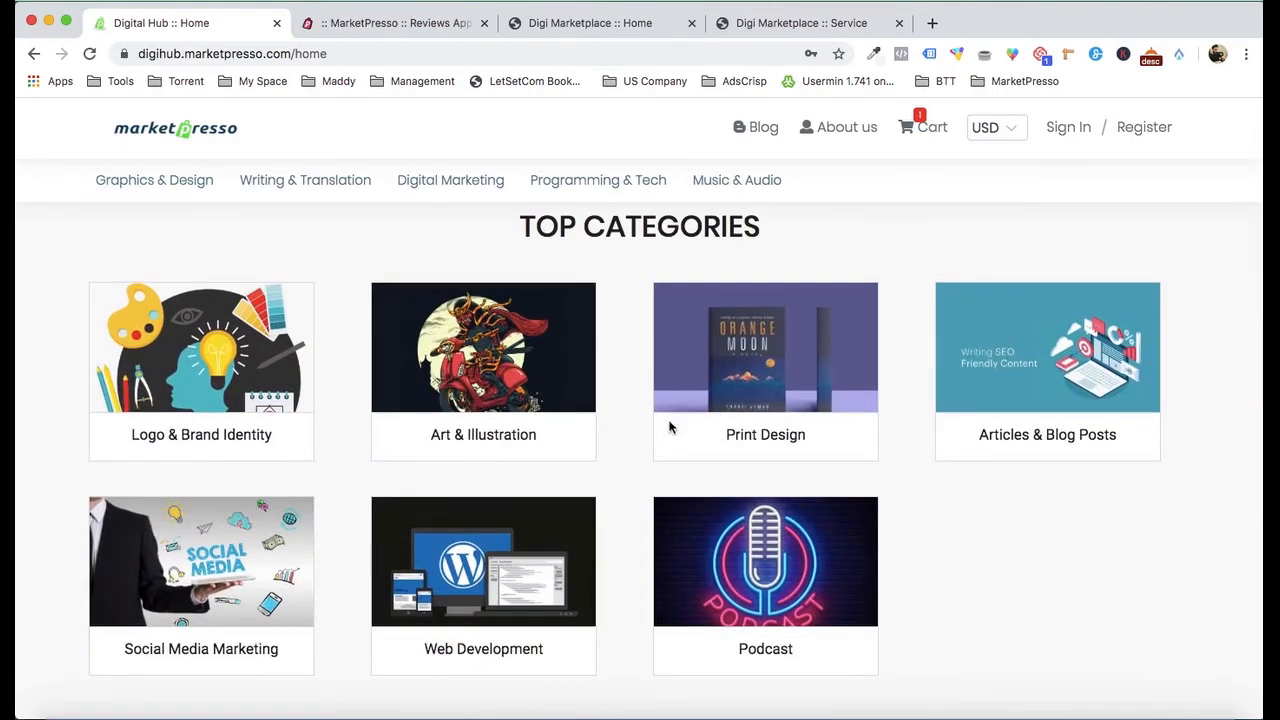
{"action": "scroll", "coordinate": [757, 517], "scroll_direction": "down", "scroll_amount": 5}
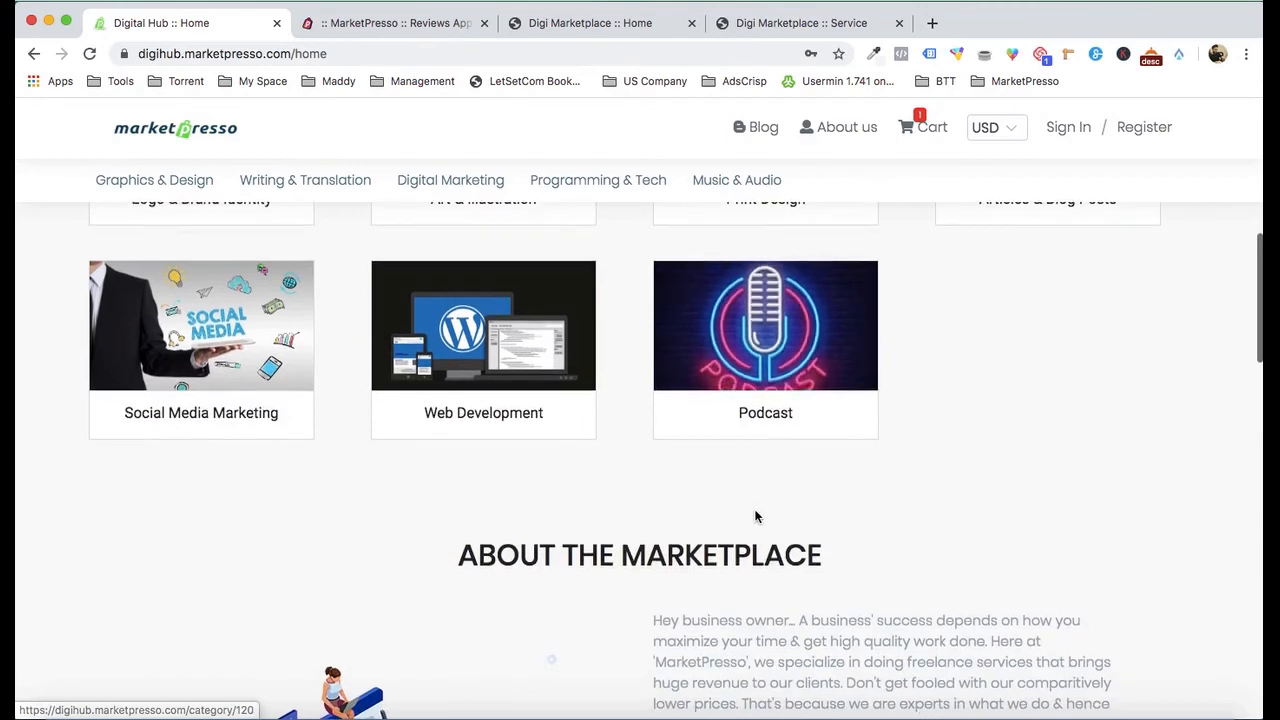
{"action": "scroll", "coordinate": [700, 450], "scroll_direction": "down", "scroll_amount": 3}
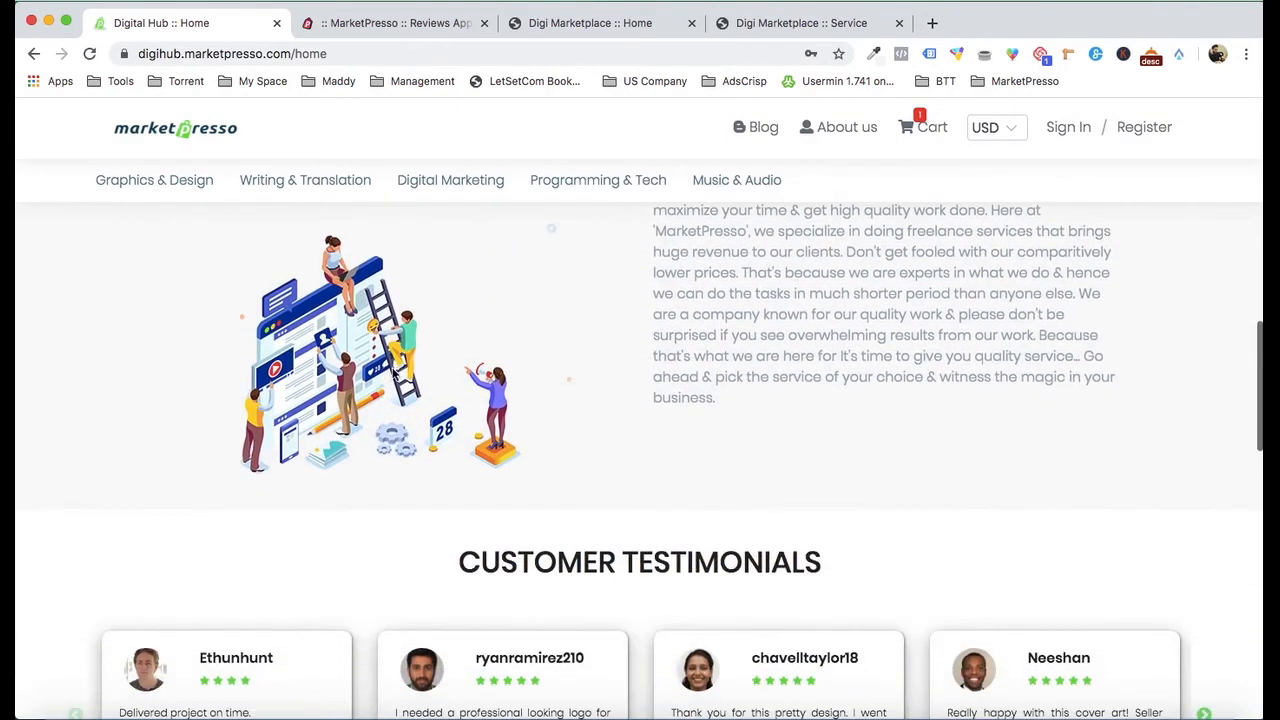
{"action": "scroll", "coordinate": [648, 377], "scroll_direction": "down", "scroll_amount": 3}
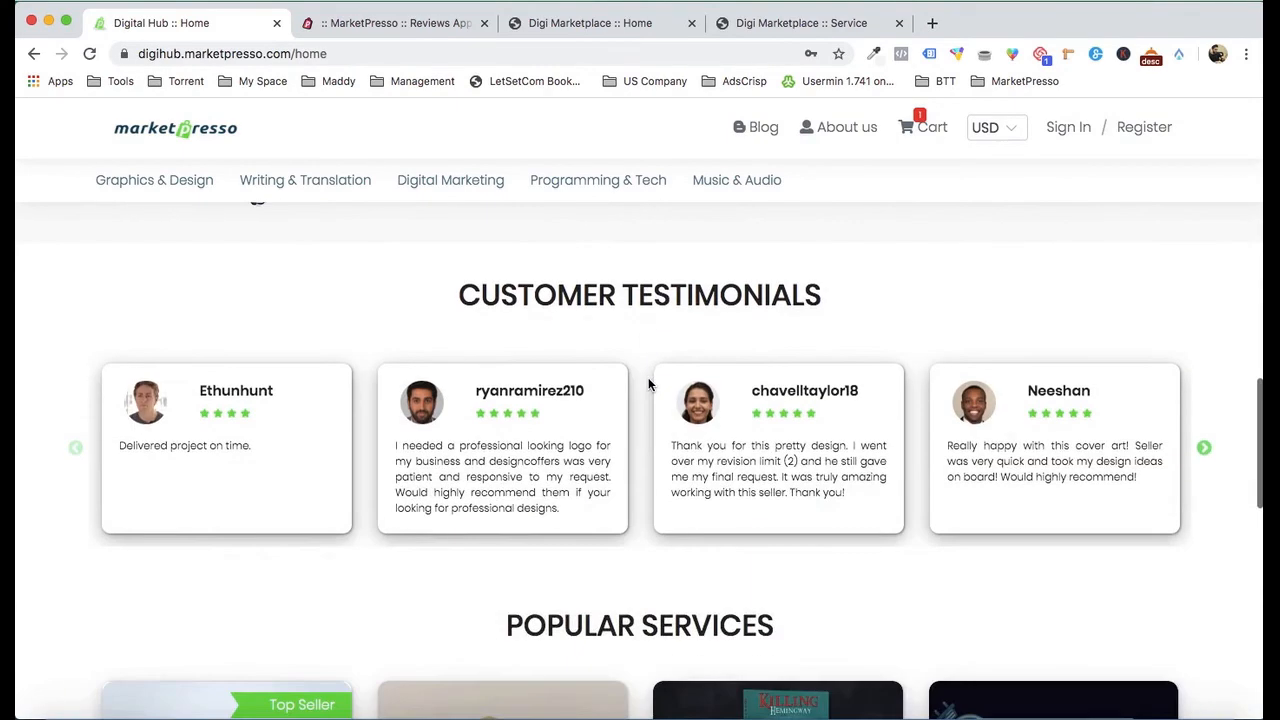
{"action": "left_click", "coordinate": [1204, 447]}
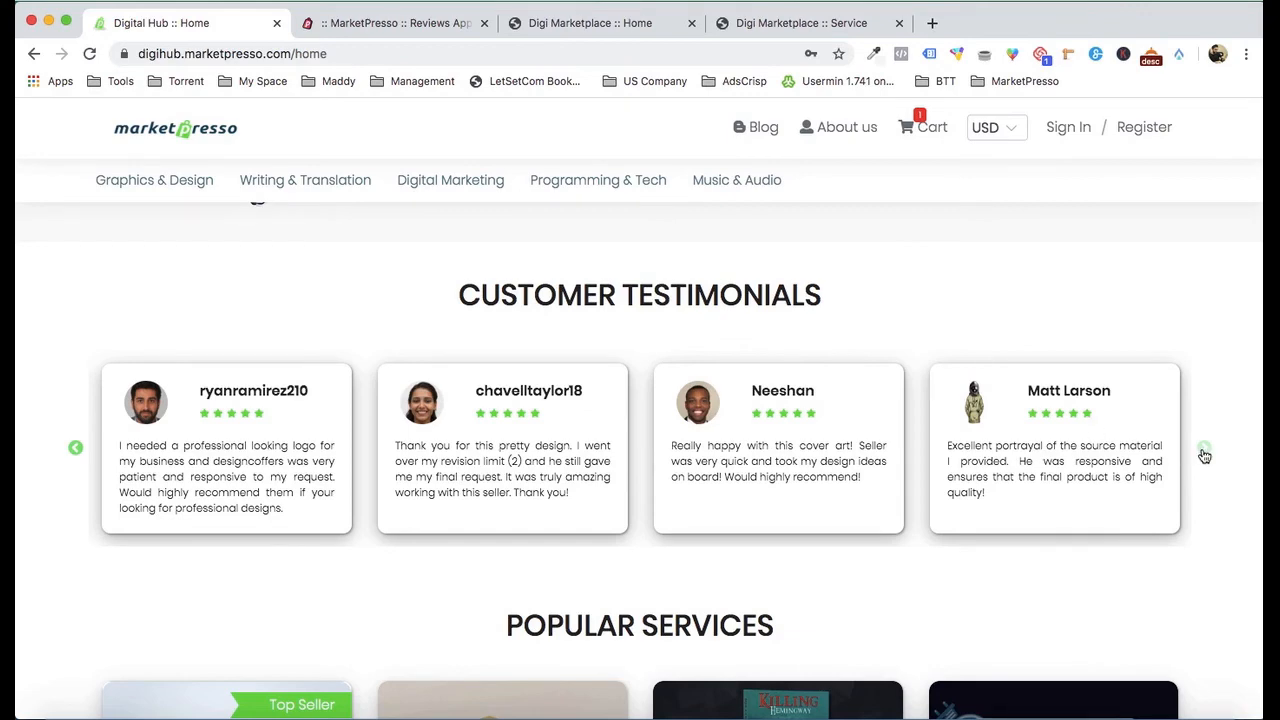
Step: Examine the Popular Services cards on the Digital Hub home page, including their ratings, prices and badges
{"action": "scroll", "coordinate": [1204, 452], "scroll_direction": "down", "scroll_amount": 5}
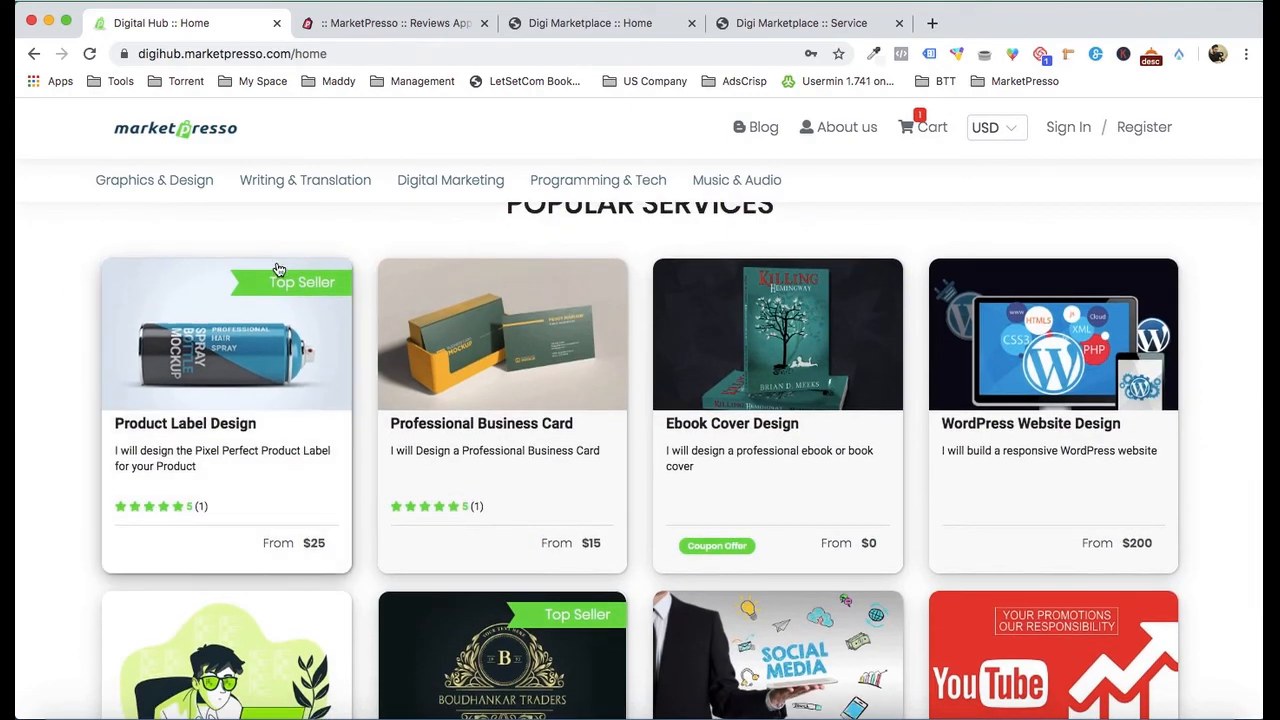
{"action": "scroll", "coordinate": [265, 422], "scroll_direction": "up", "scroll_amount": 1}
{"action": "scroll", "coordinate": [851, 397], "scroll_direction": "down", "scroll_amount": 3}
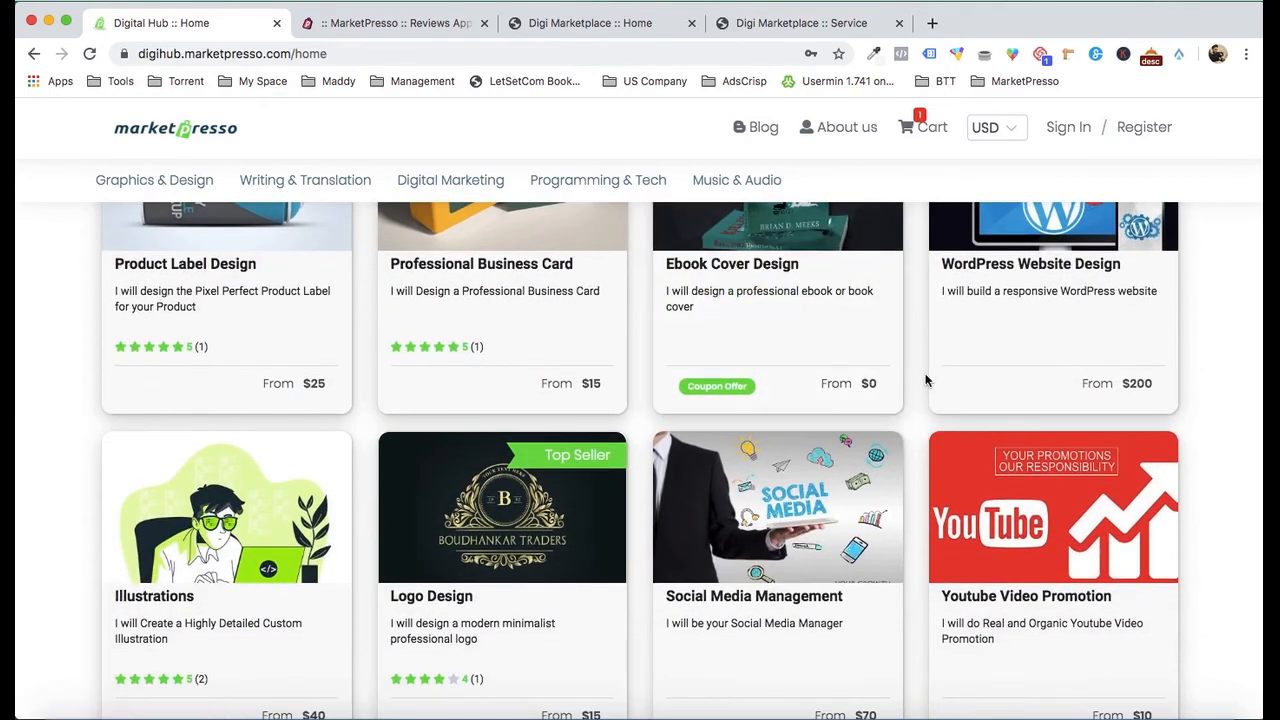
{"action": "scroll", "coordinate": [925, 378], "scroll_direction": "down", "scroll_amount": 5}
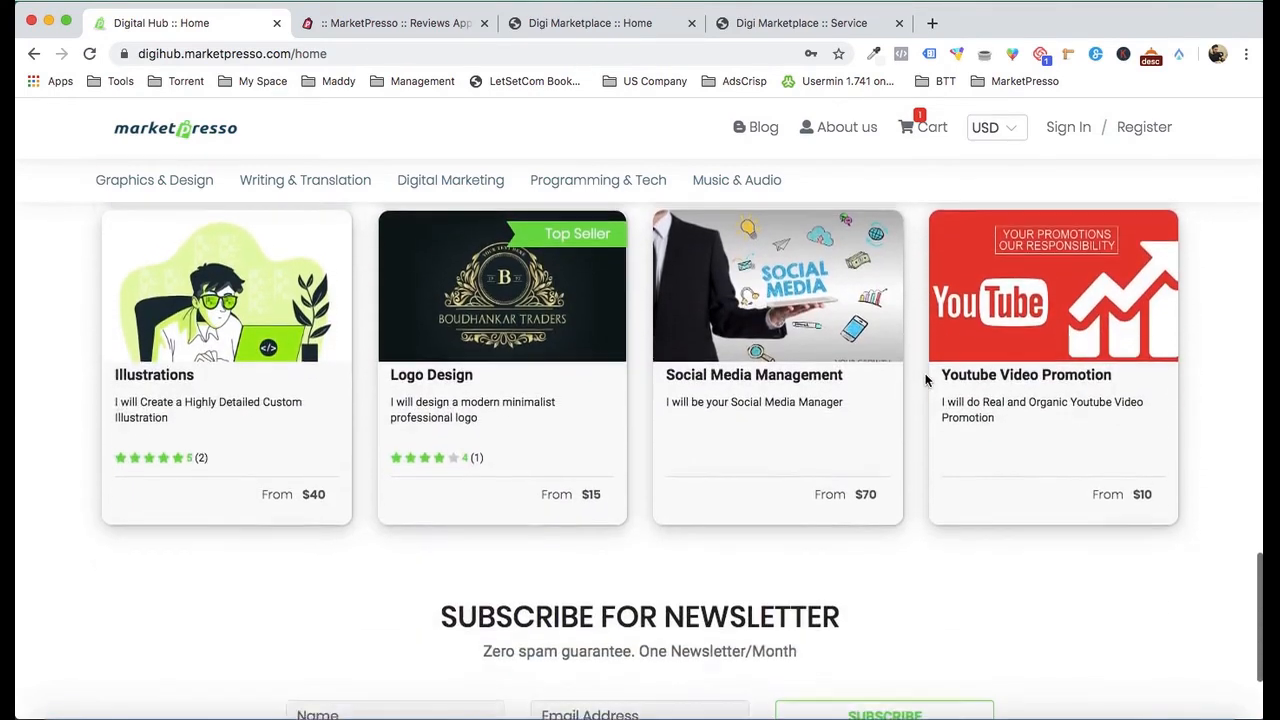
{"action": "scroll", "coordinate": [851, 410], "scroll_direction": "up", "scroll_amount": 10}
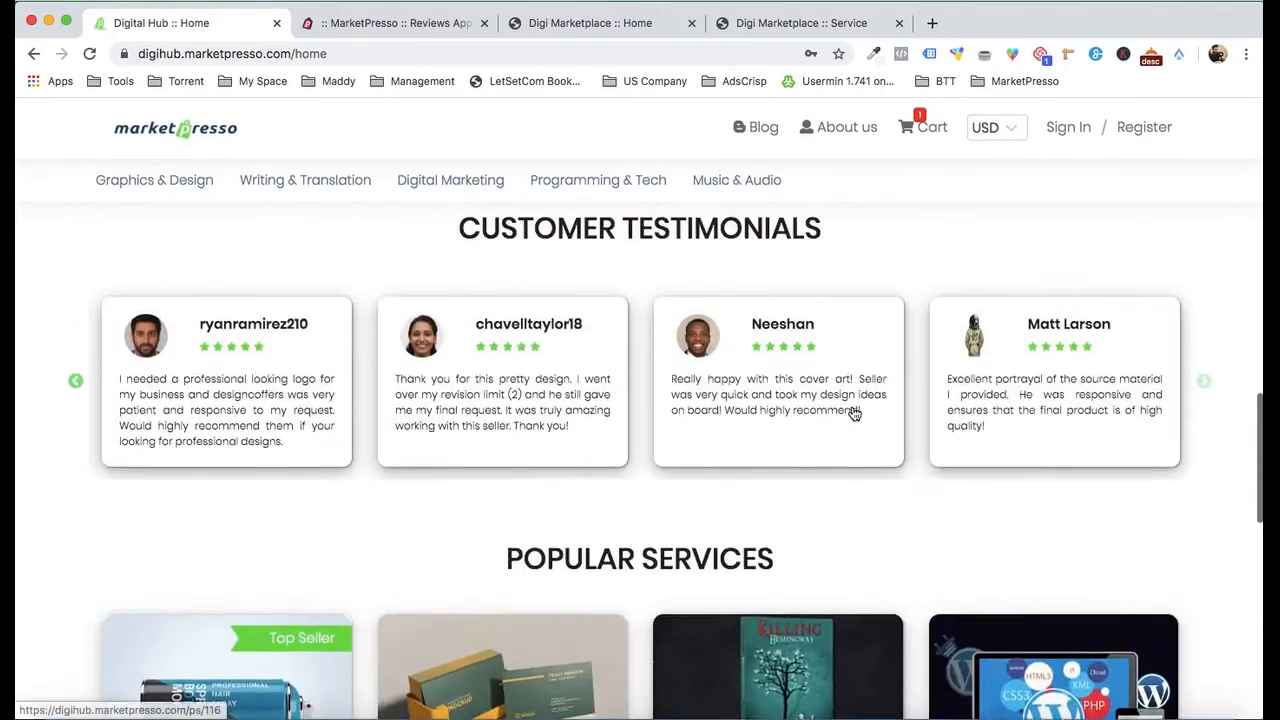
Step: Open the Blog section in MarketPresso and check where the Digital Hub store links to its blog
{"action": "left_click", "coordinate": [413, 24]}
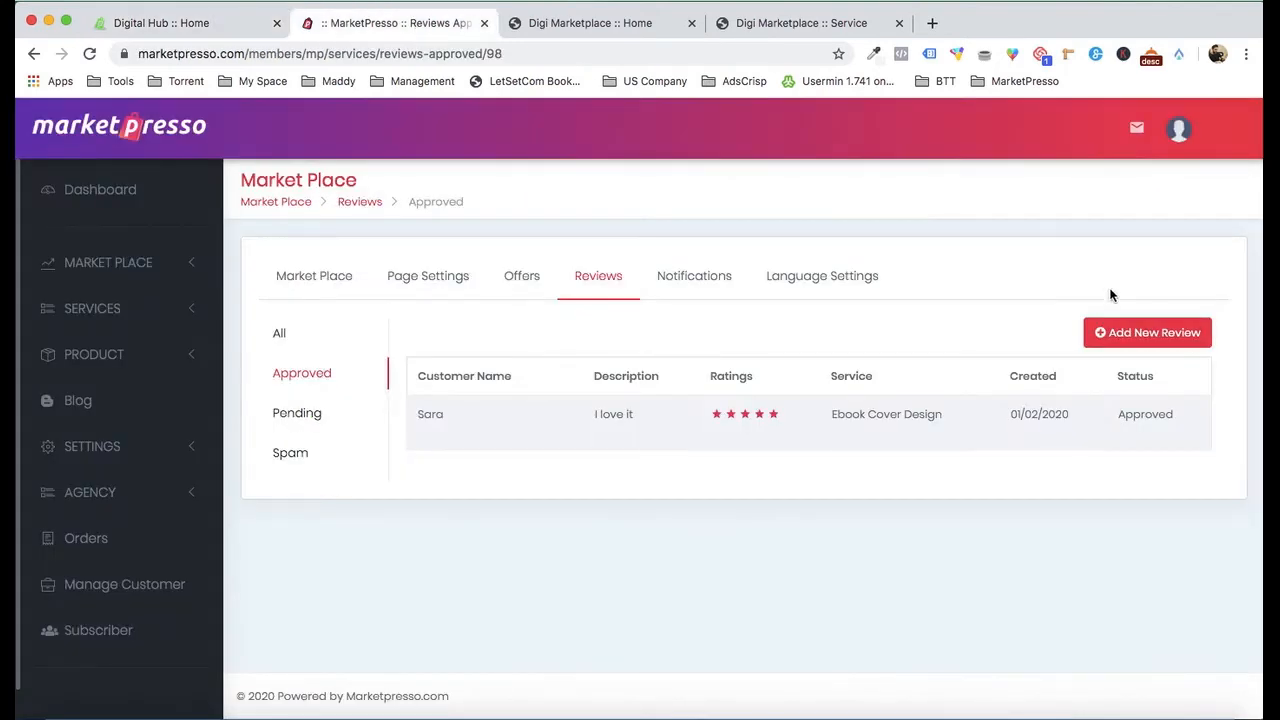
{"action": "left_click", "coordinate": [133, 392]}
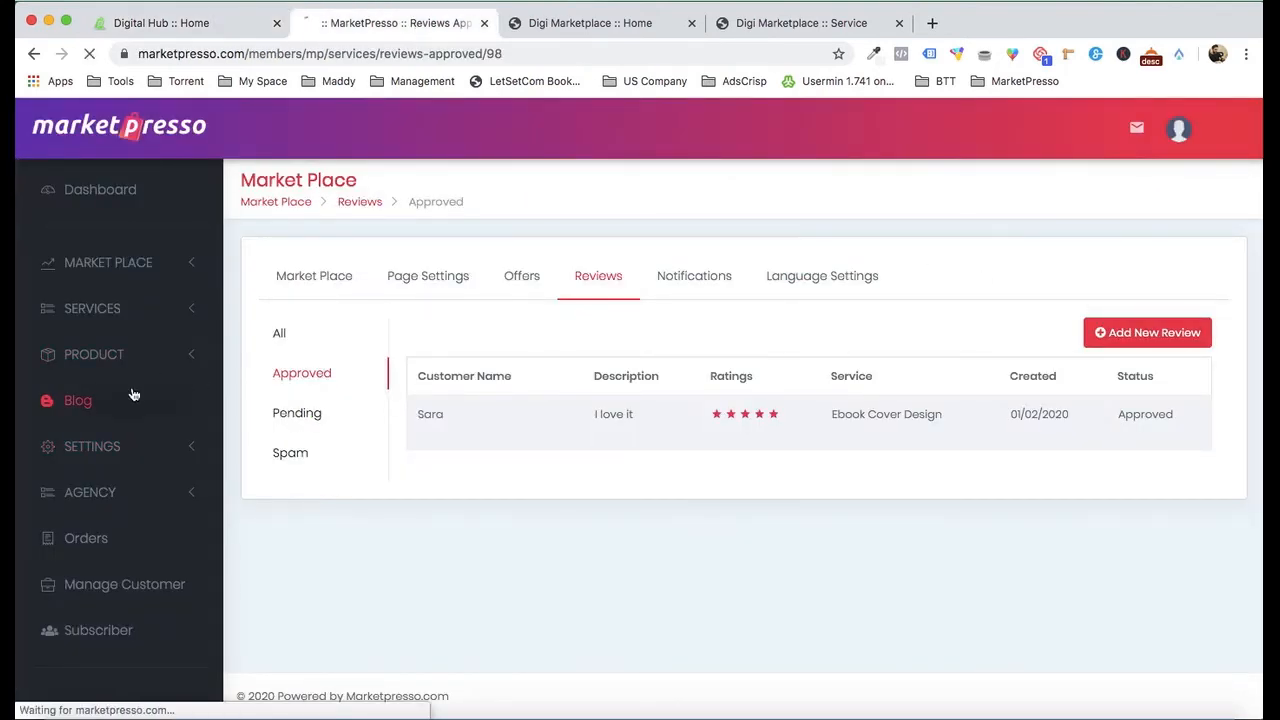
{"action": "key", "text": "super+1"}
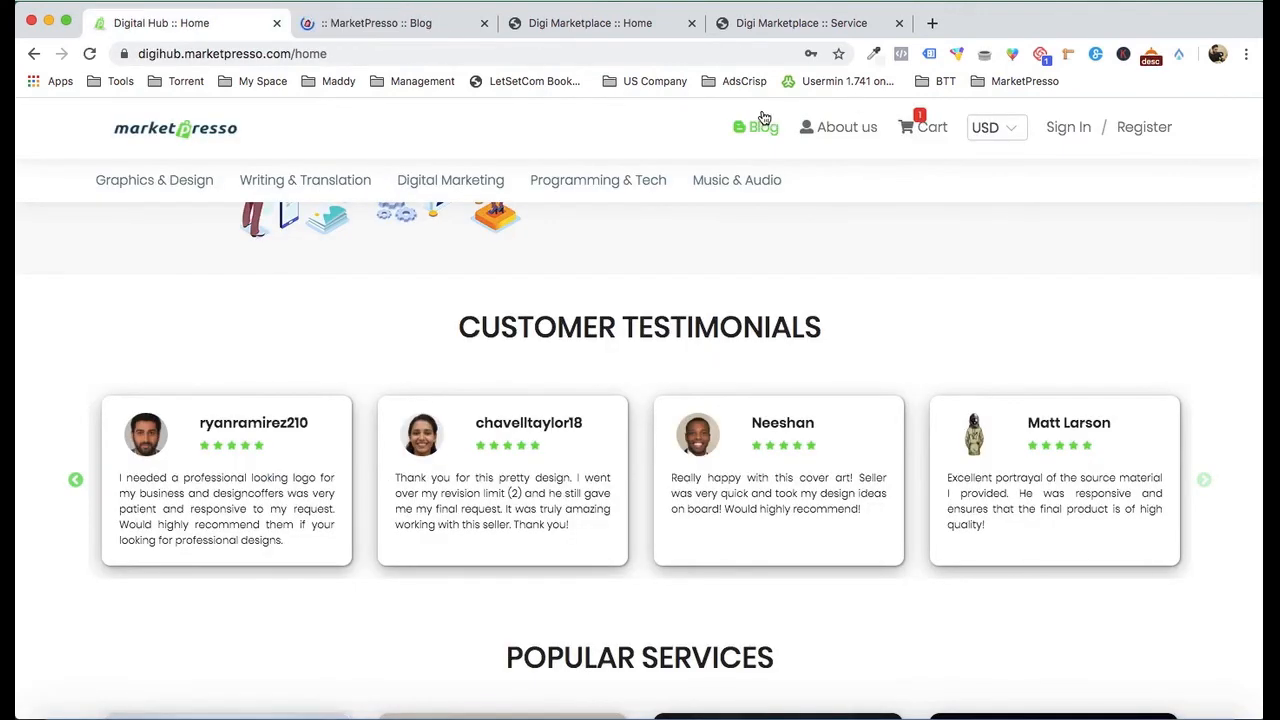
{"action": "left_click", "coordinate": [378, 24]}
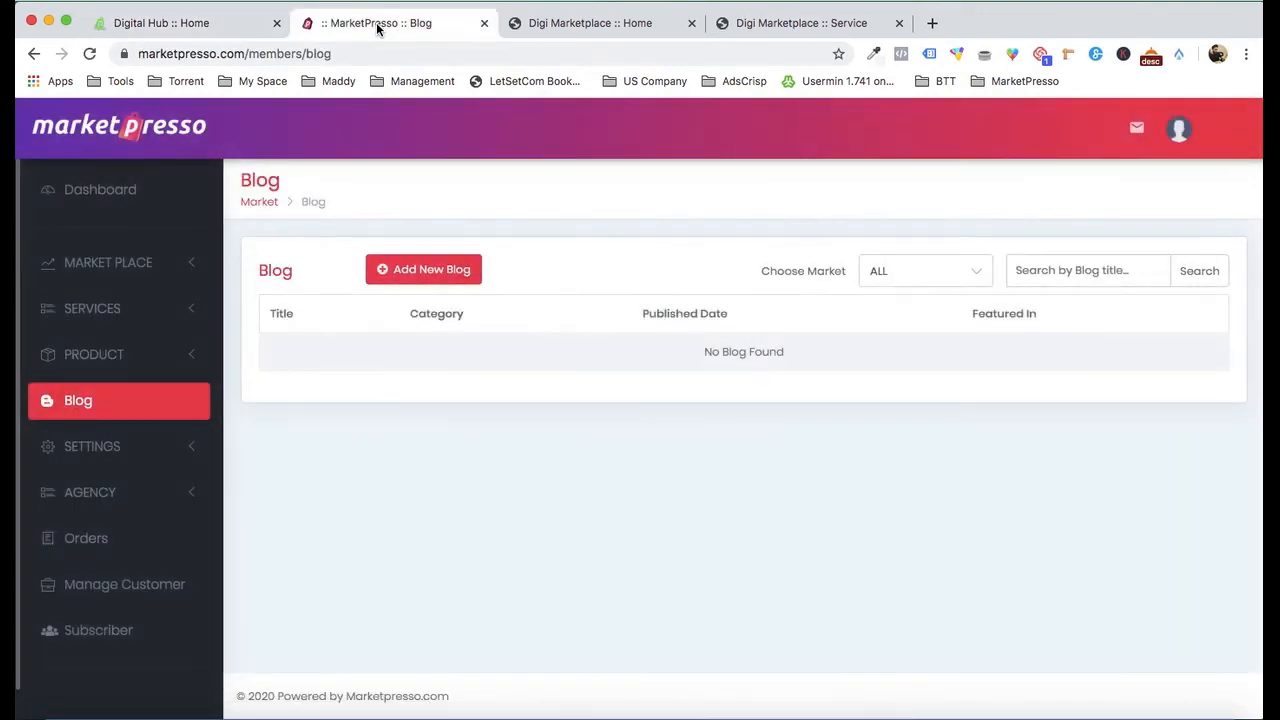
Step: Look through the form for adding a blog with Digi Marketplace as the market place, and close it without saving
{"action": "left_click", "coordinate": [433, 264]}
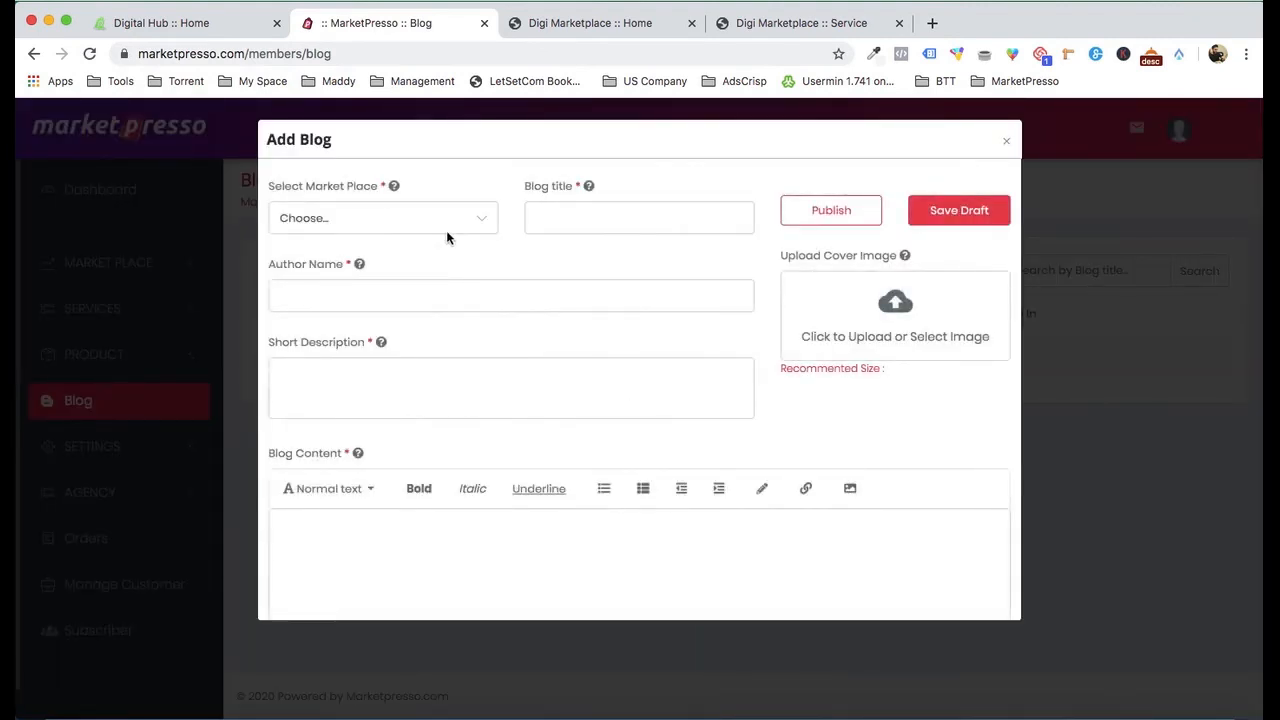
{"action": "left_click", "coordinate": [451, 226]}
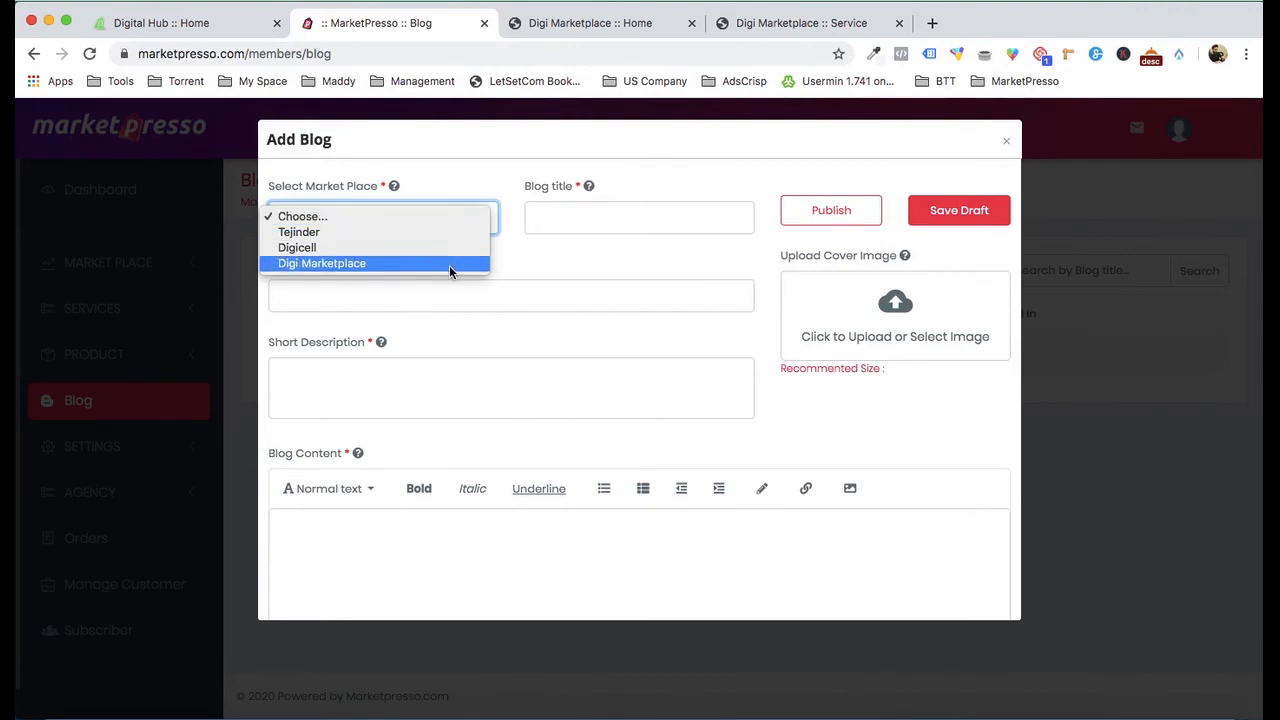
{"action": "left_click", "coordinate": [449, 265]}
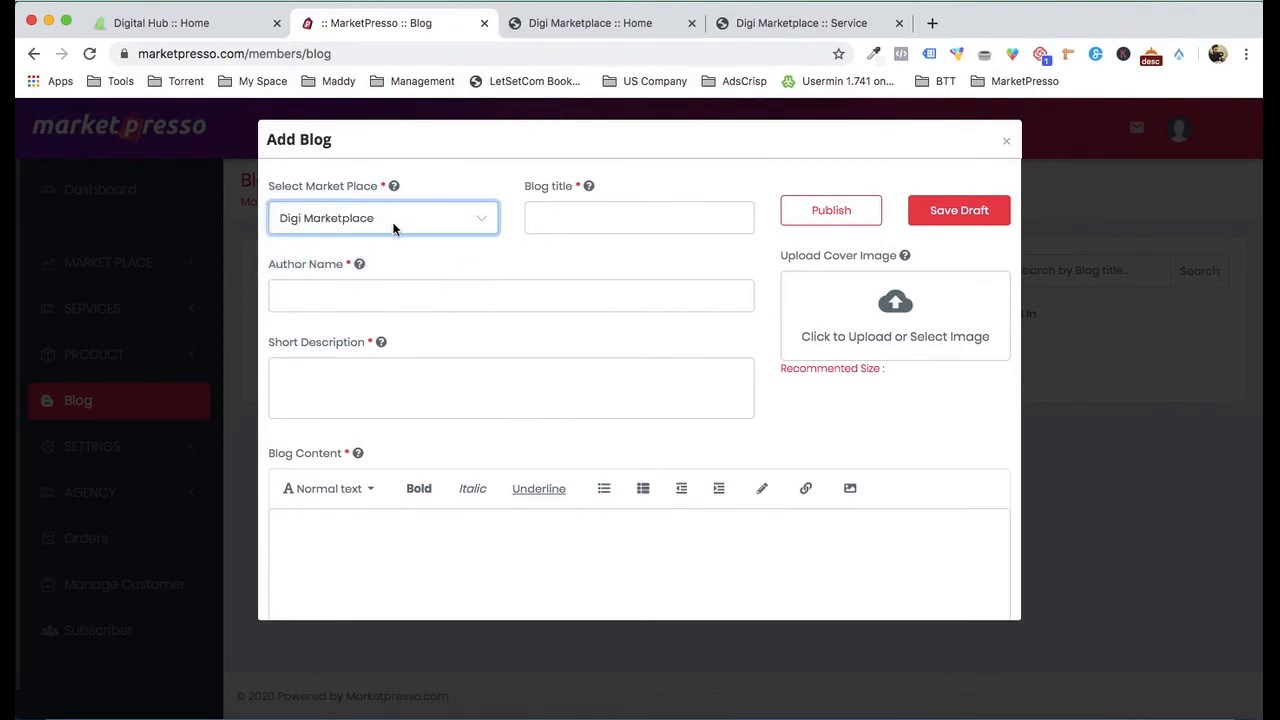
{"action": "left_click", "coordinate": [600, 230]}
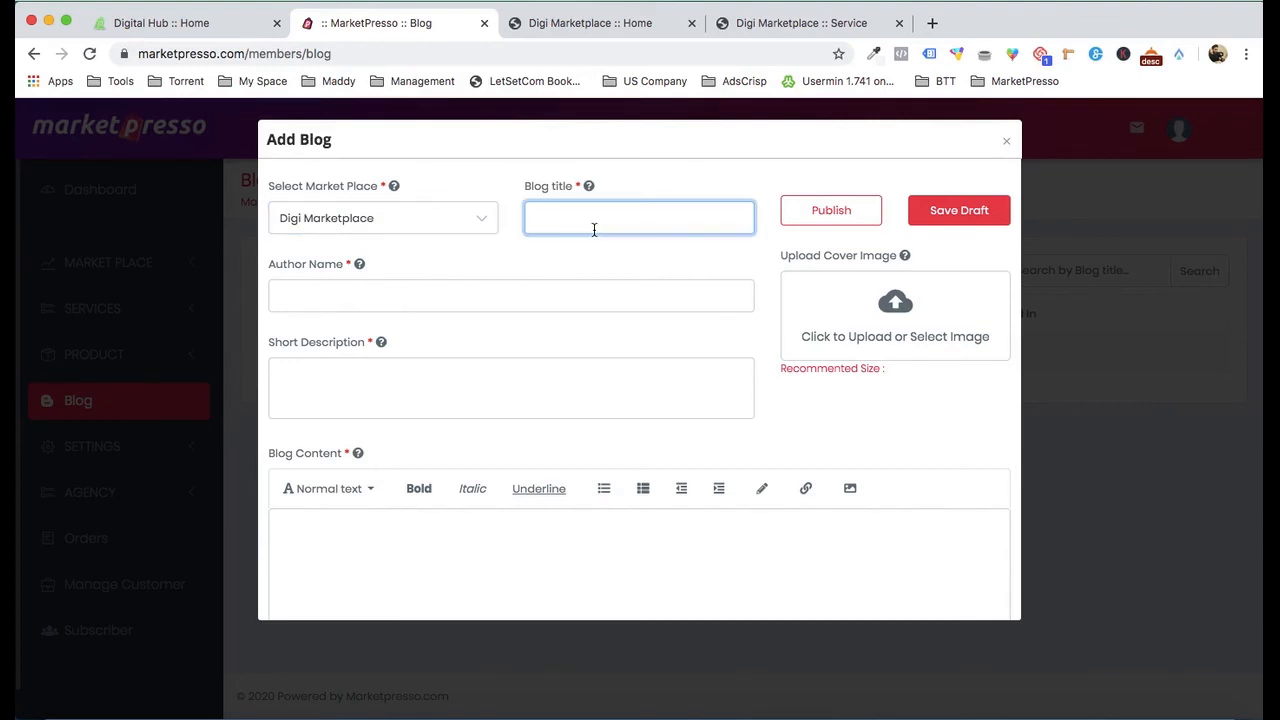
{"action": "scroll", "coordinate": [435, 306], "scroll_direction": "down", "scroll_amount": 3}
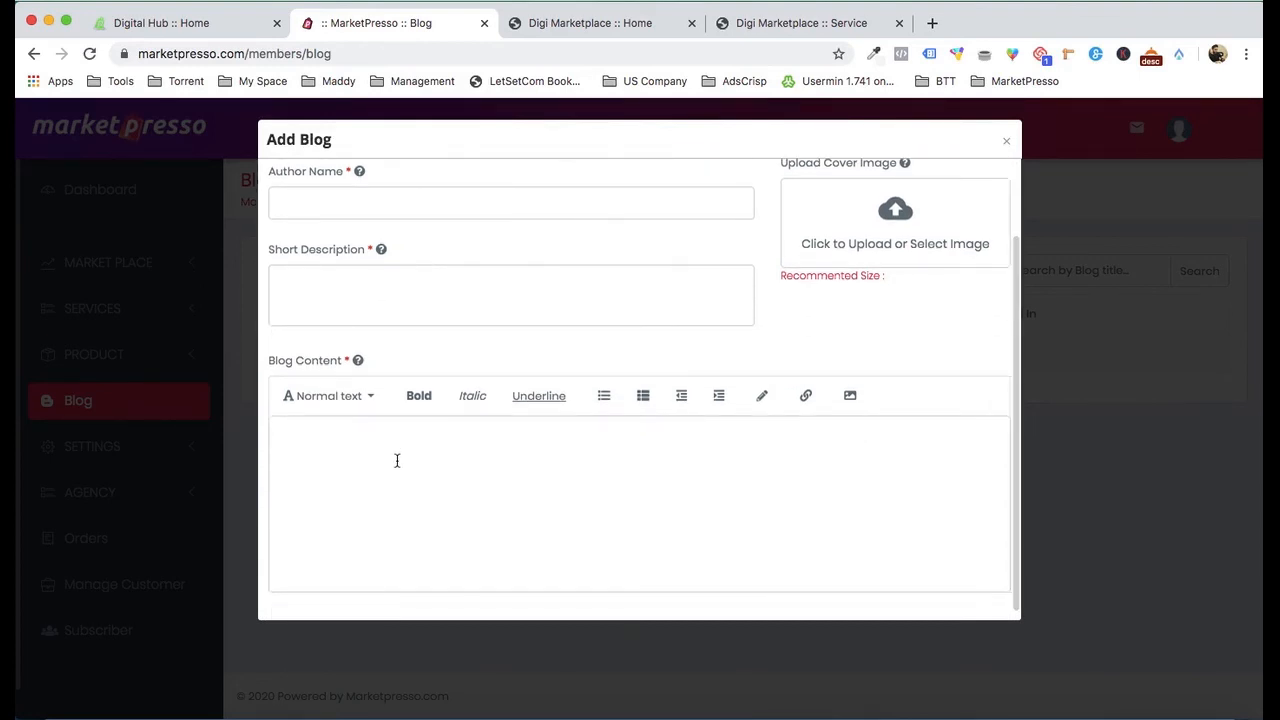
{"action": "scroll", "coordinate": [487, 491], "scroll_direction": "up", "scroll_amount": 2}
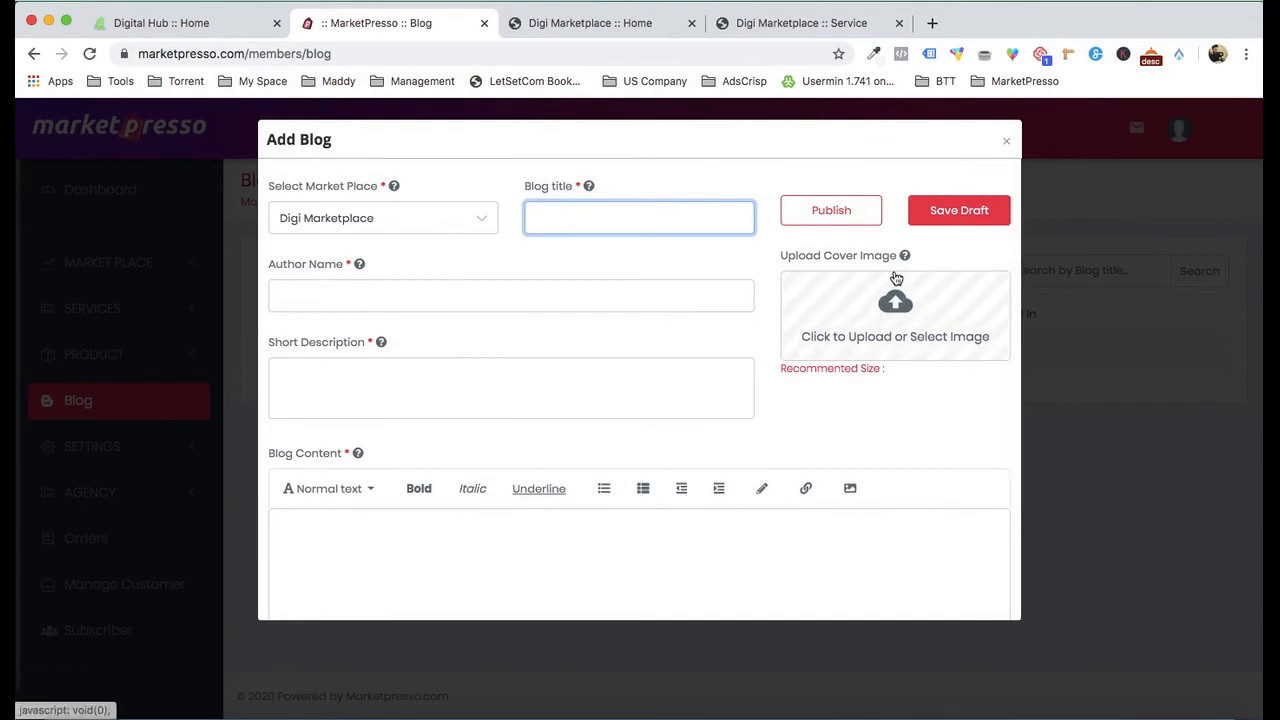
{"action": "left_click", "coordinate": [1006, 141]}
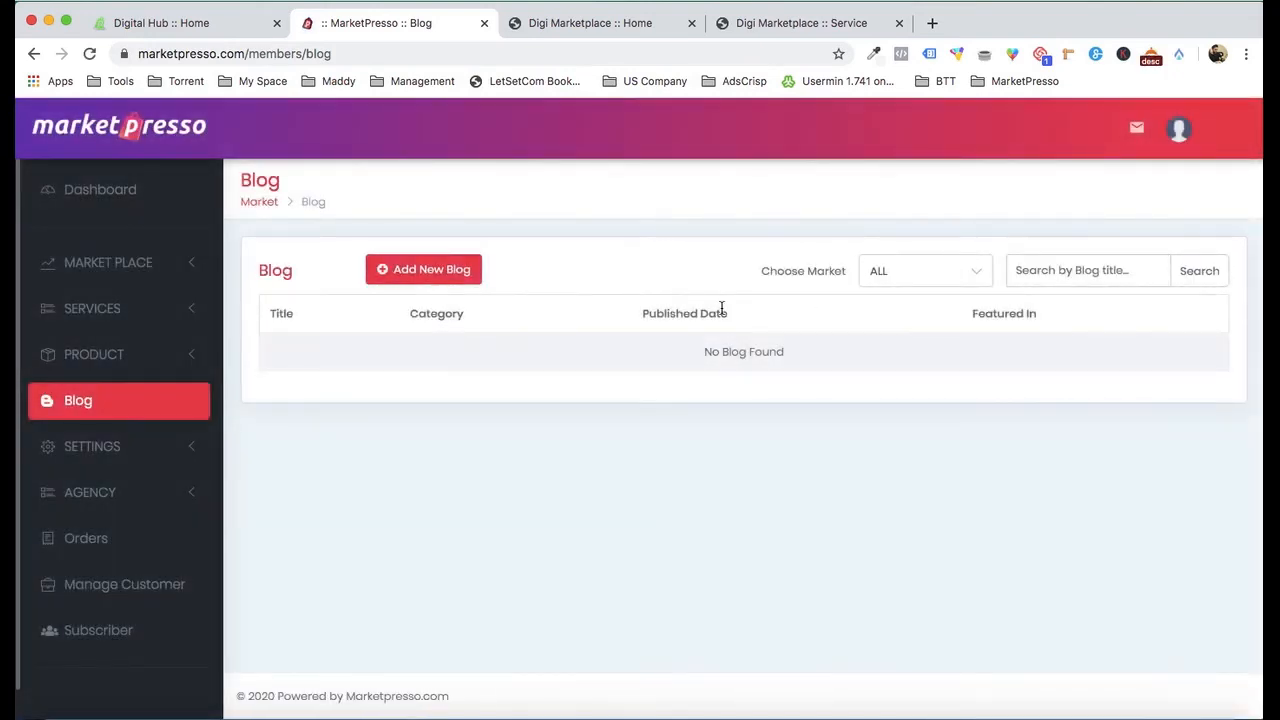
Step: Close the Ebook Cover Design service page and reload the Digi Marketplace home page
{"action": "left_click", "coordinate": [621, 30]}
{"action": "left_click", "coordinate": [800, 24]}
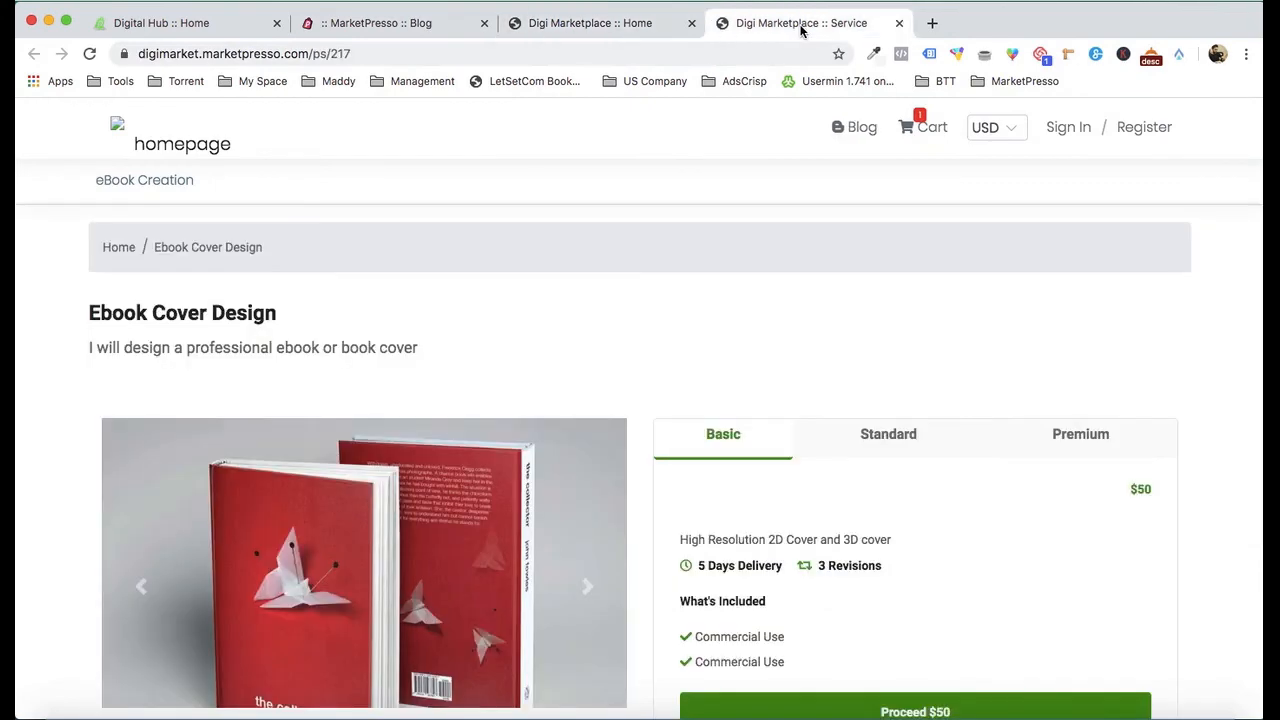
{"action": "left_click", "coordinate": [900, 23]}
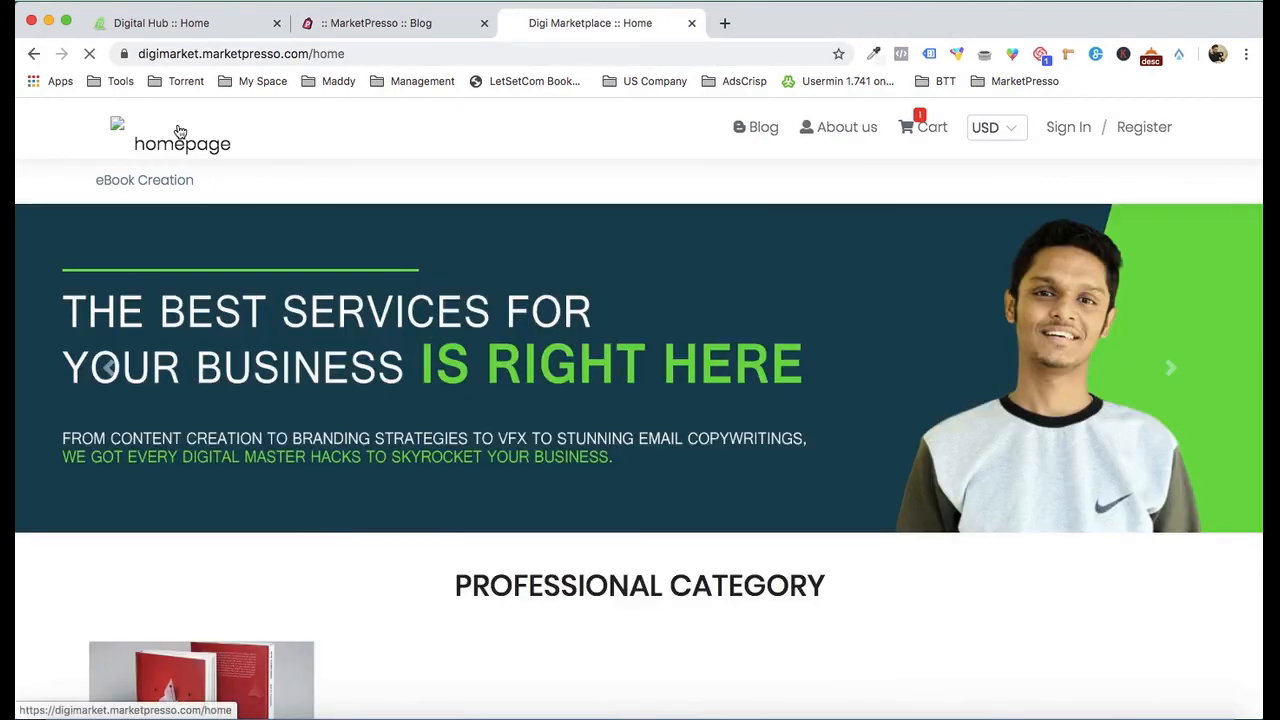
{"action": "left_click", "coordinate": [118, 128]}
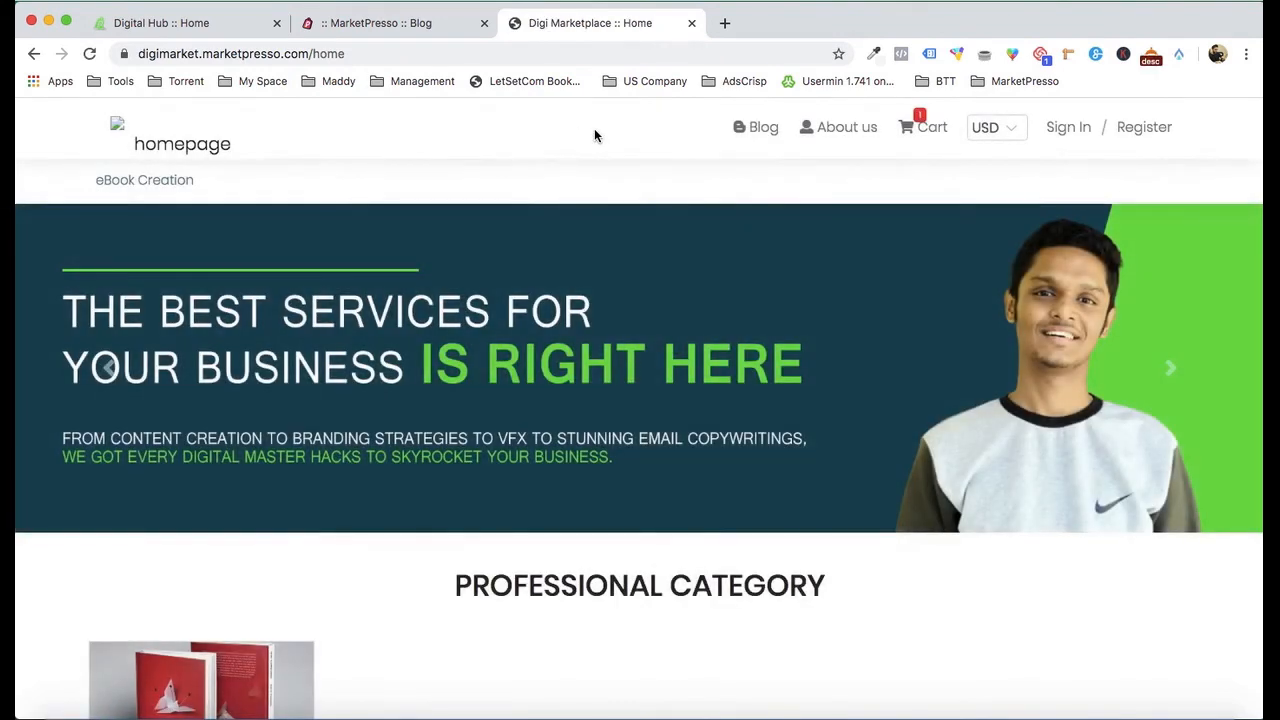
Step: Review the Digi Marketplace home page from its banner and Professional Category down to the Customer Testimonials
{"action": "scroll", "coordinate": [634, 329], "scroll_direction": "down", "scroll_amount": 4}
{"action": "scroll", "coordinate": [636, 329], "scroll_direction": "up", "scroll_amount": 3}
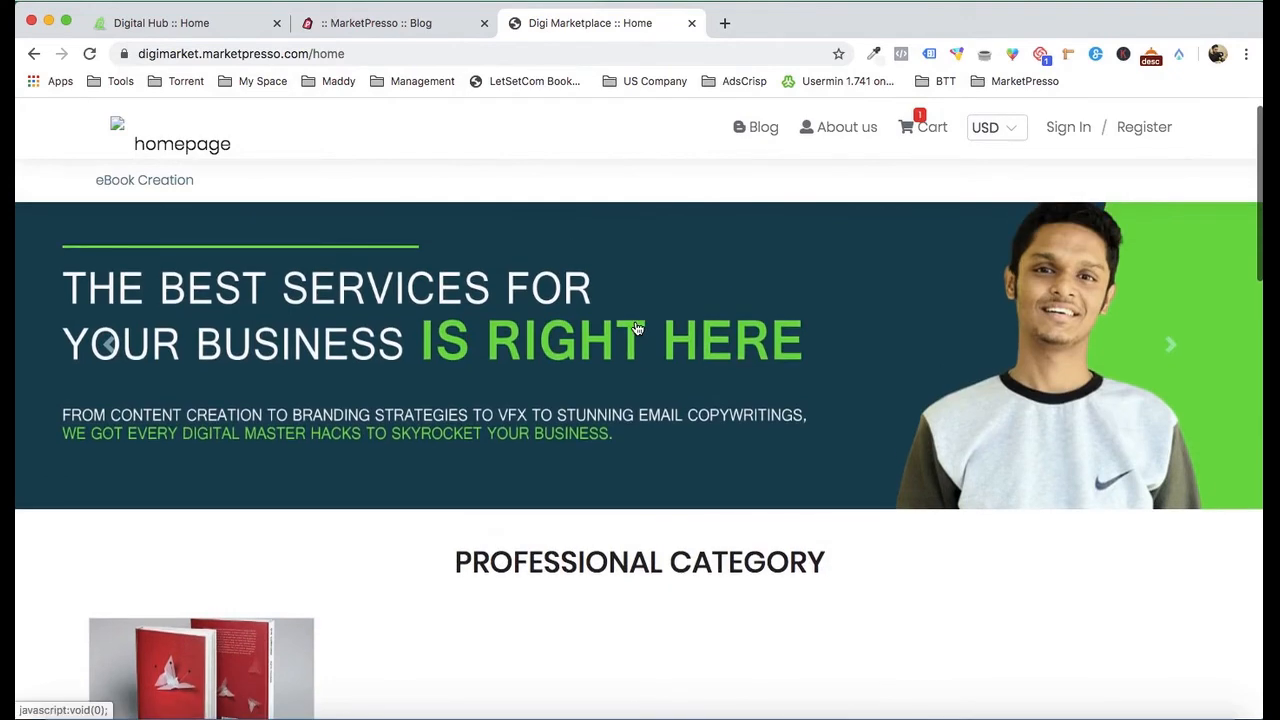
{"action": "scroll", "coordinate": [636, 329], "scroll_direction": "down", "scroll_amount": 10}
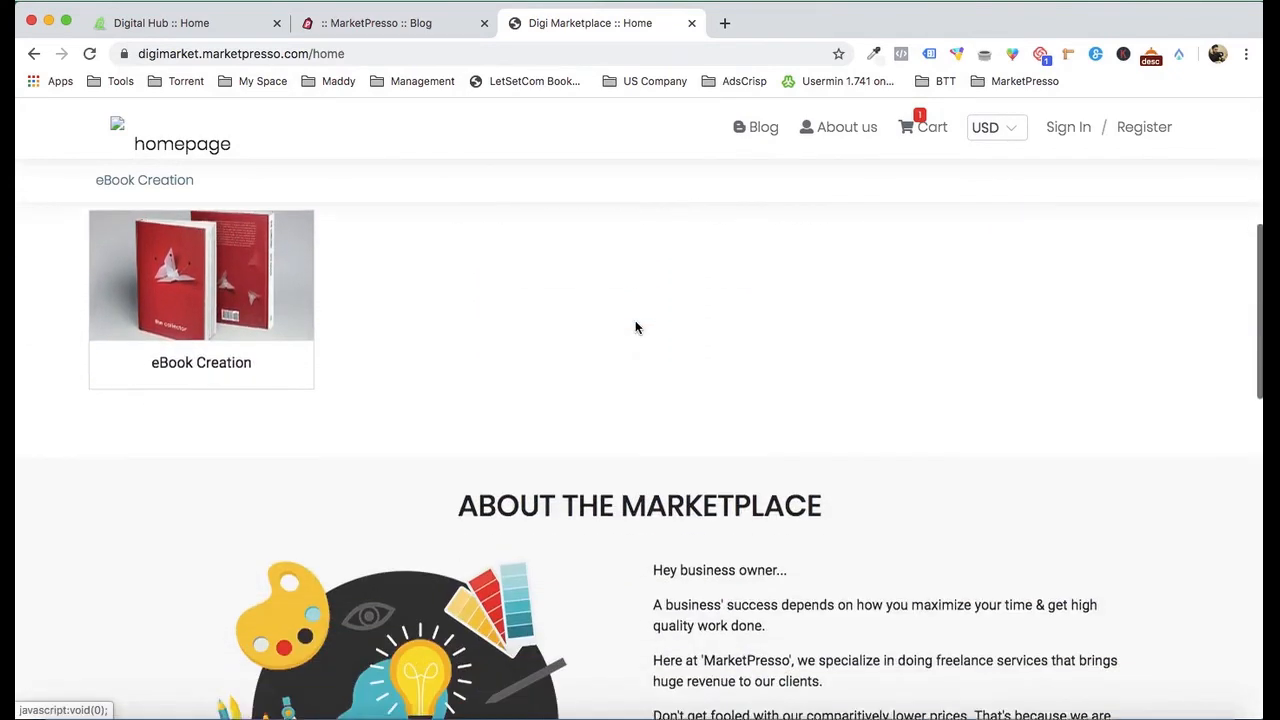
{"action": "scroll", "coordinate": [636, 329], "scroll_direction": "down", "scroll_amount": 8}
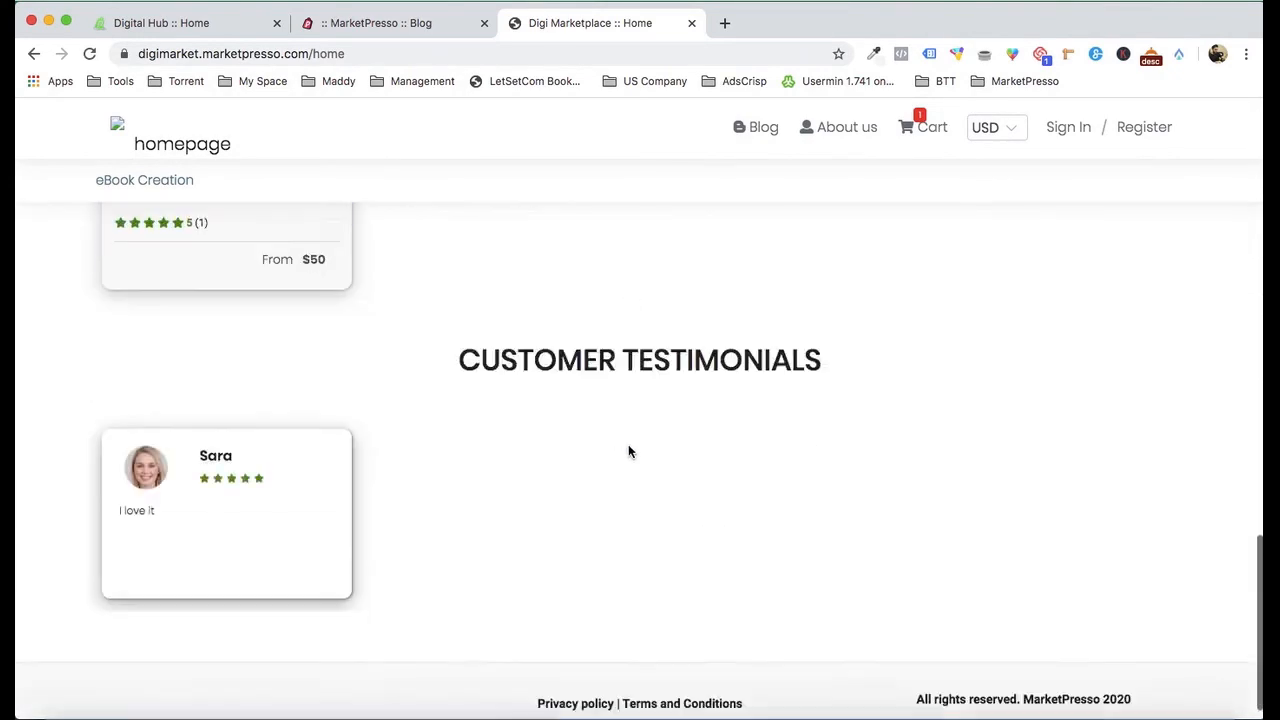
{"action": "scroll", "coordinate": [628, 444], "scroll_direction": "up", "scroll_amount": 20}
{"action": "scroll", "coordinate": [630, 453], "scroll_direction": "down", "scroll_amount": 1}
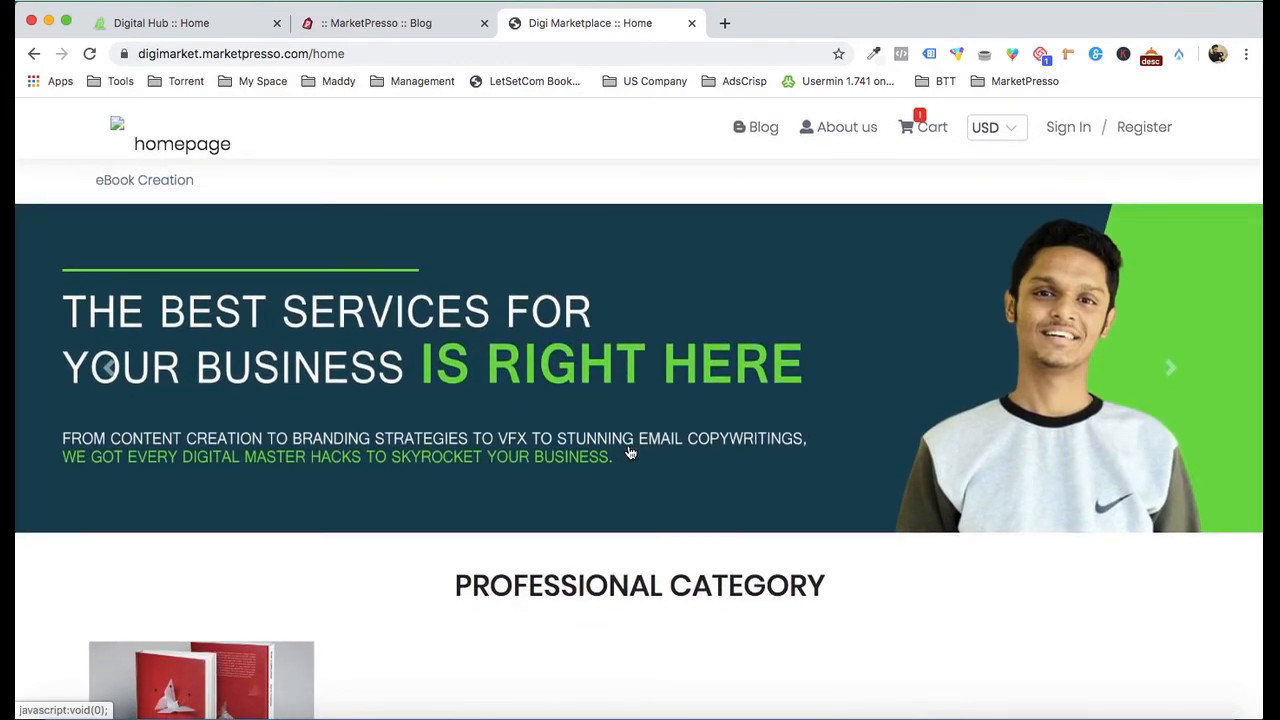
Step: Switch to the Digital Hub store and review its home page sections for comparison, from Popular Services up to Top Categories
{"action": "left_click", "coordinate": [205, 26]}
{"action": "scroll", "coordinate": [480, 395], "scroll_direction": "up", "scroll_amount": 3}
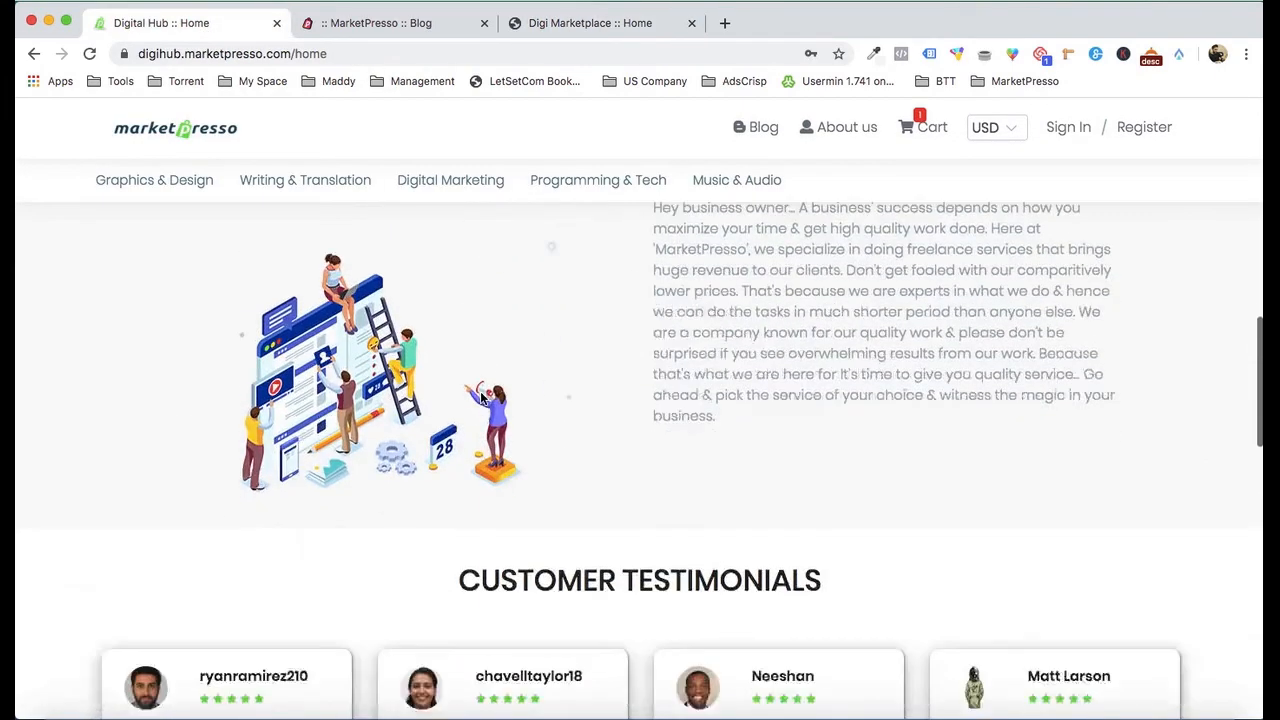
{"action": "scroll", "coordinate": [481, 397], "scroll_direction": "down", "scroll_amount": 10}
{"action": "scroll", "coordinate": [481, 397], "scroll_direction": "up", "scroll_amount": 3}
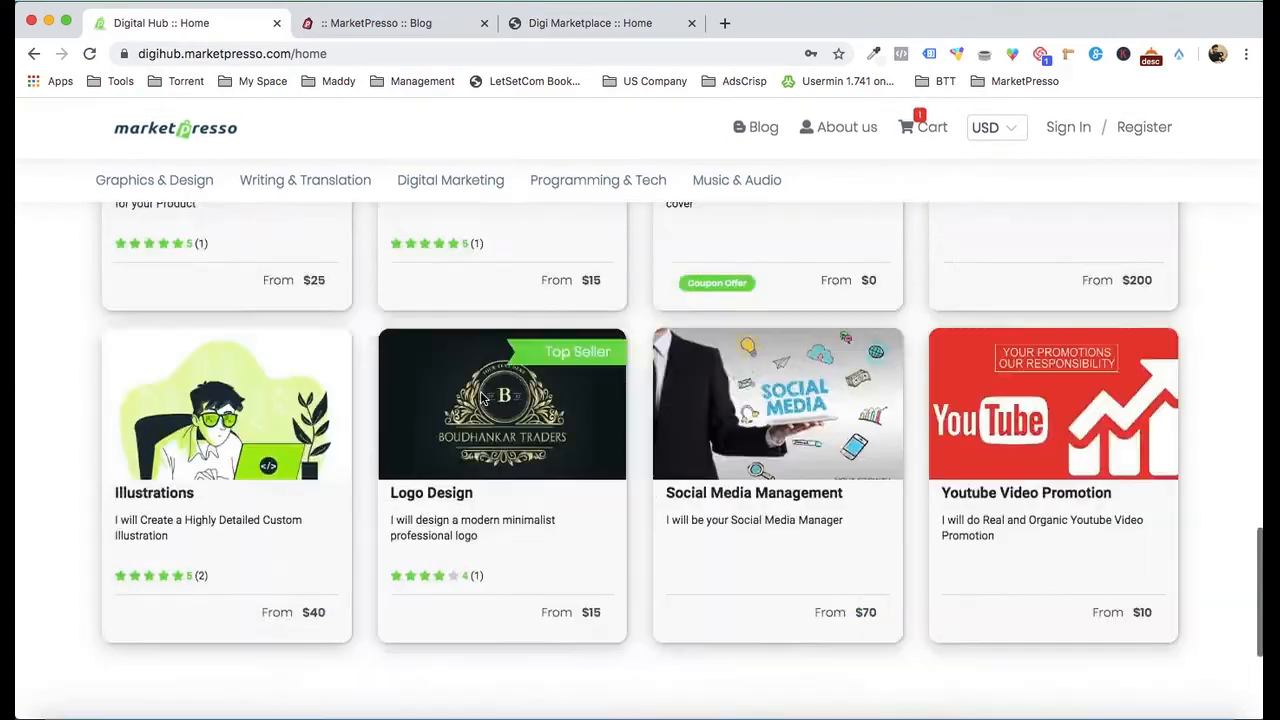
{"action": "scroll", "coordinate": [481, 397], "scroll_direction": "up", "scroll_amount": 8}
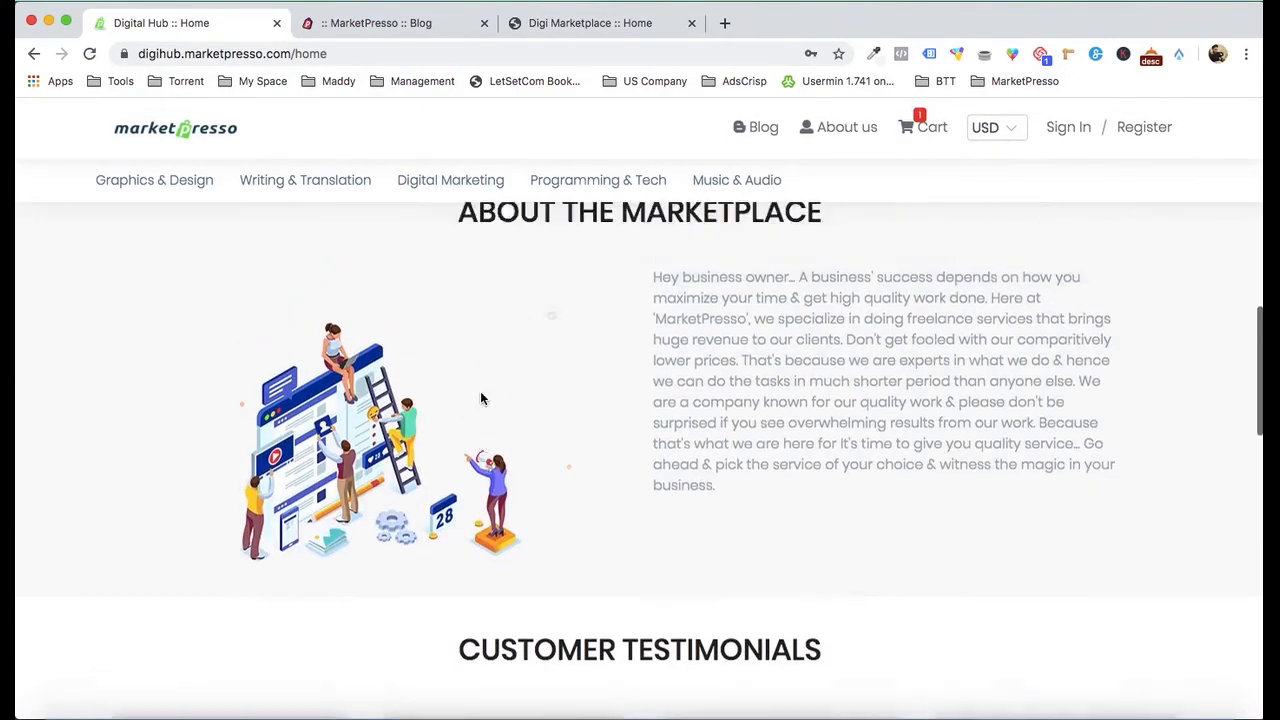
{"action": "scroll", "coordinate": [480, 398], "scroll_direction": "up", "scroll_amount": 2}
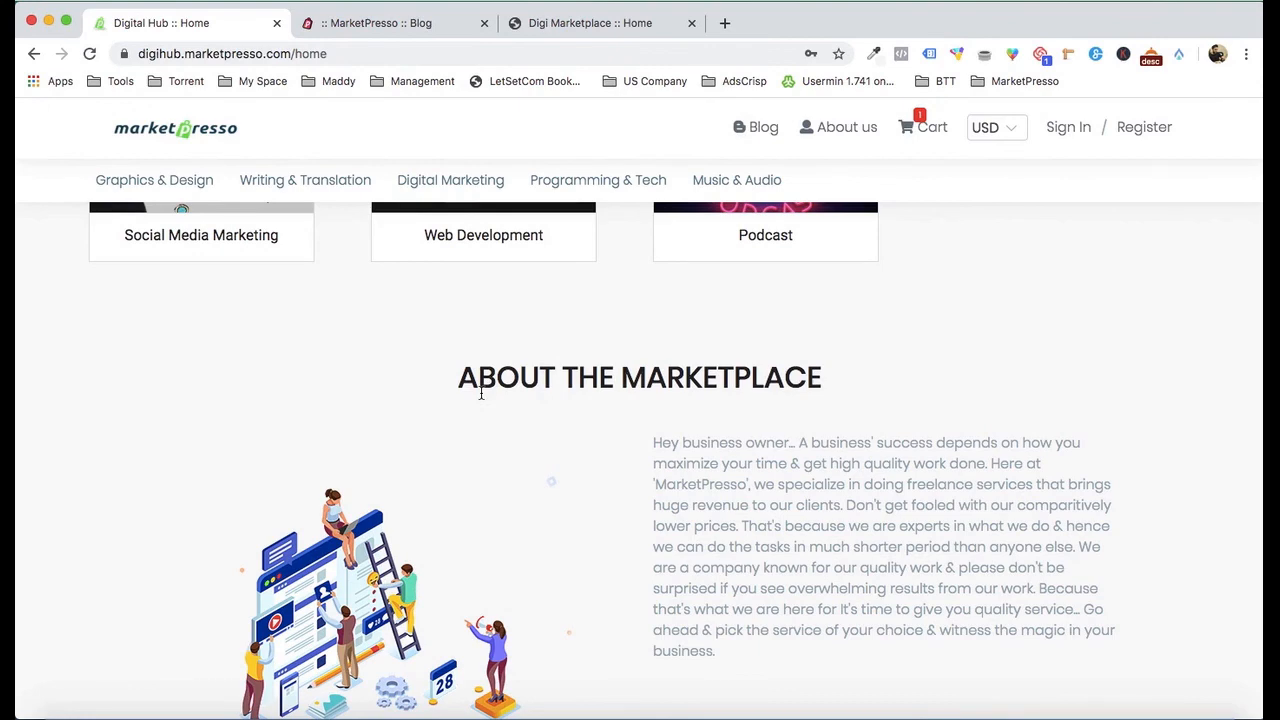
{"action": "scroll", "coordinate": [481, 393], "scroll_direction": "up", "scroll_amount": 5}
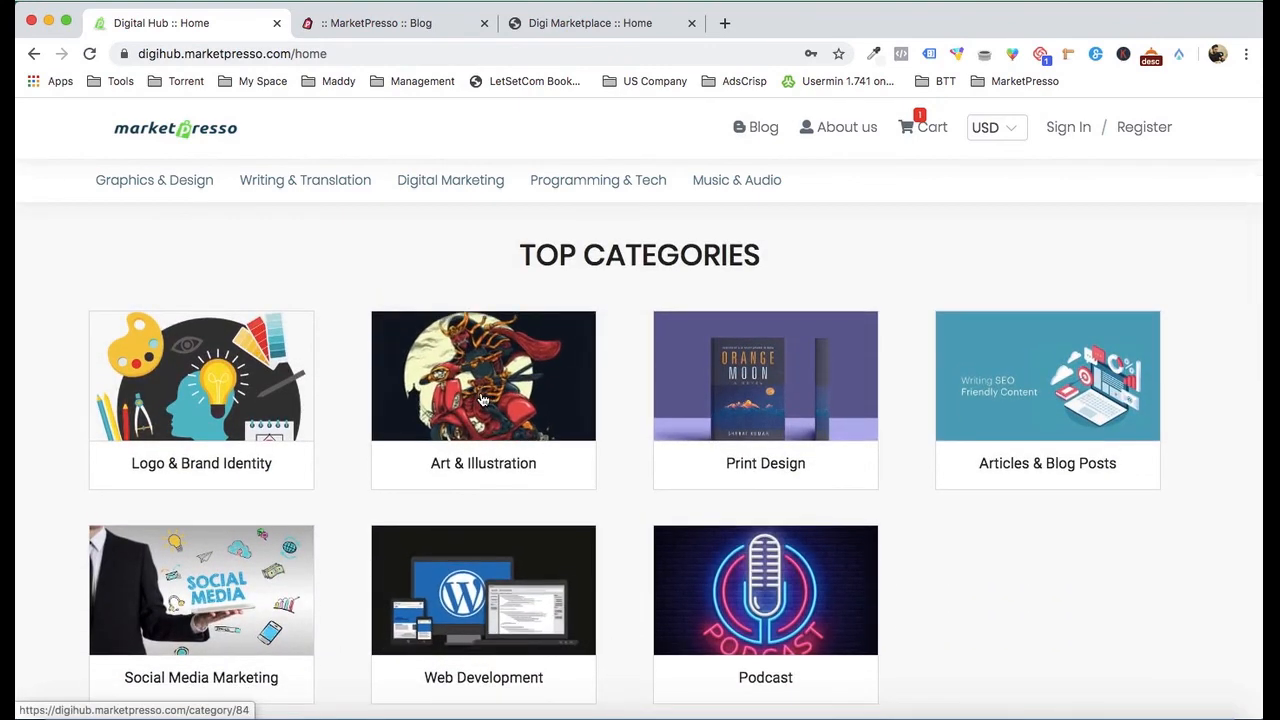
Step: Review the Digital Hub home page from its banner and Top Categories down to the Customer Testimonials, and return to the banner
{"action": "scroll", "coordinate": [481, 398], "scroll_direction": "up", "scroll_amount": 4}
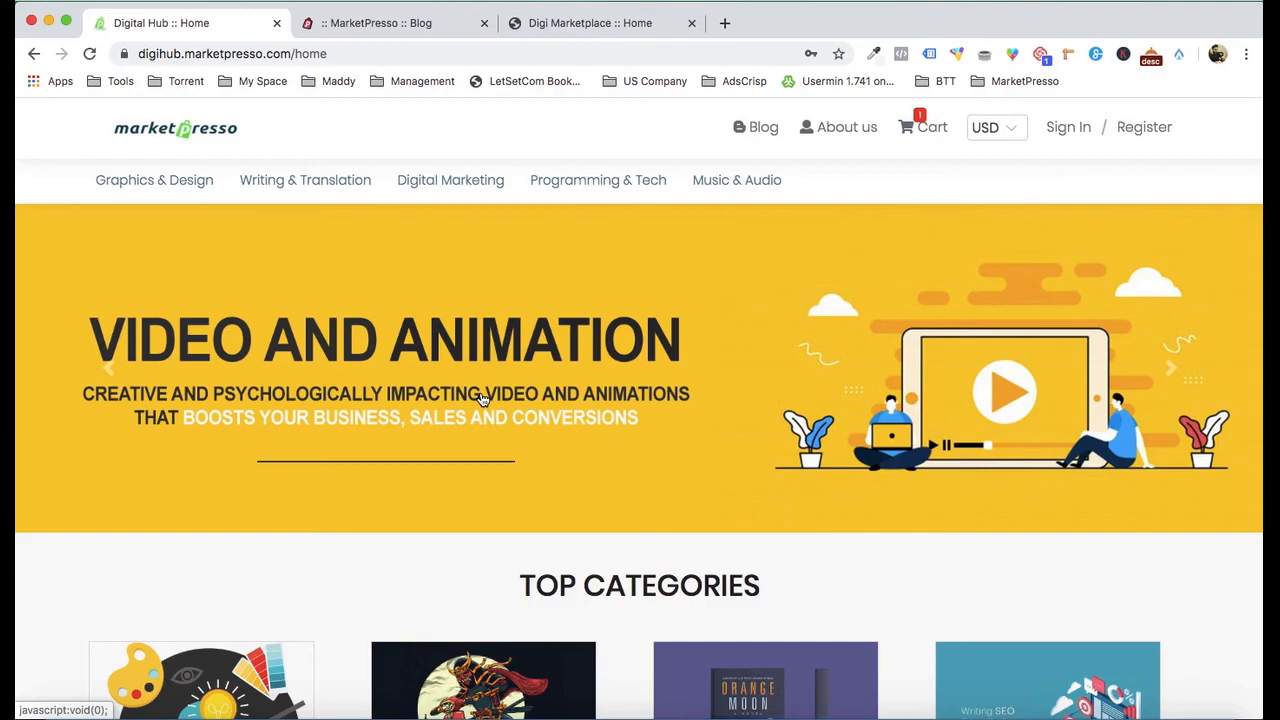
{"action": "scroll", "coordinate": [543, 380], "scroll_direction": "down", "scroll_amount": 3}
{"action": "scroll", "coordinate": [663, 397], "scroll_direction": "up", "scroll_amount": 3}
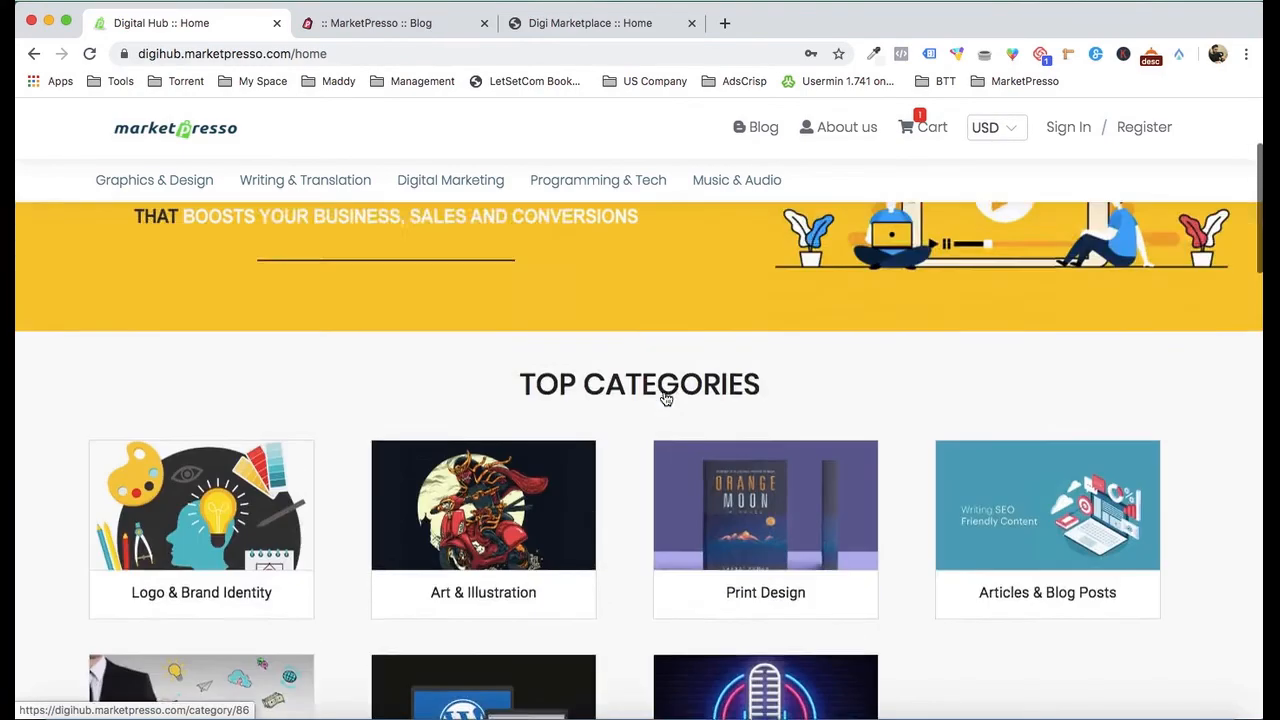
{"action": "scroll", "coordinate": [686, 386], "scroll_direction": "down", "scroll_amount": 3}
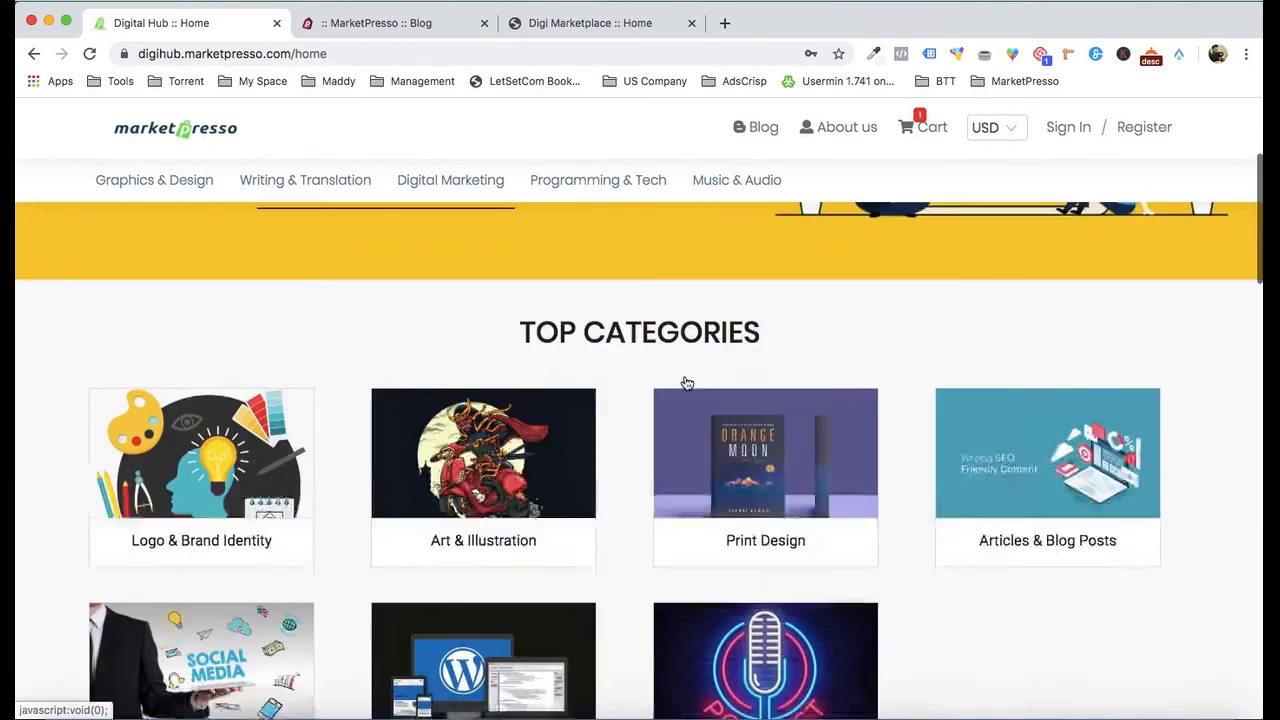
{"action": "scroll", "coordinate": [1113, 500], "scroll_direction": "down", "scroll_amount": 10}
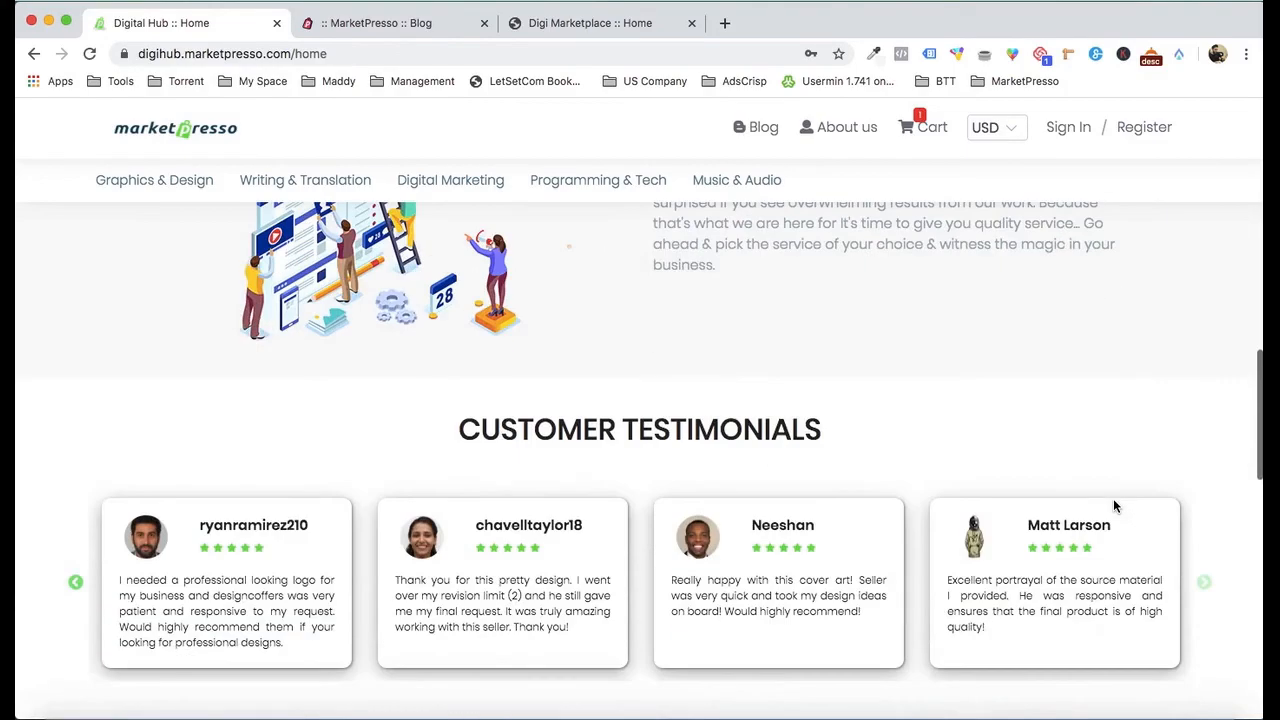
{"action": "scroll", "coordinate": [1113, 505], "scroll_direction": "down", "scroll_amount": 5}
{"action": "scroll", "coordinate": [1113, 500], "scroll_direction": "up", "scroll_amount": 15}
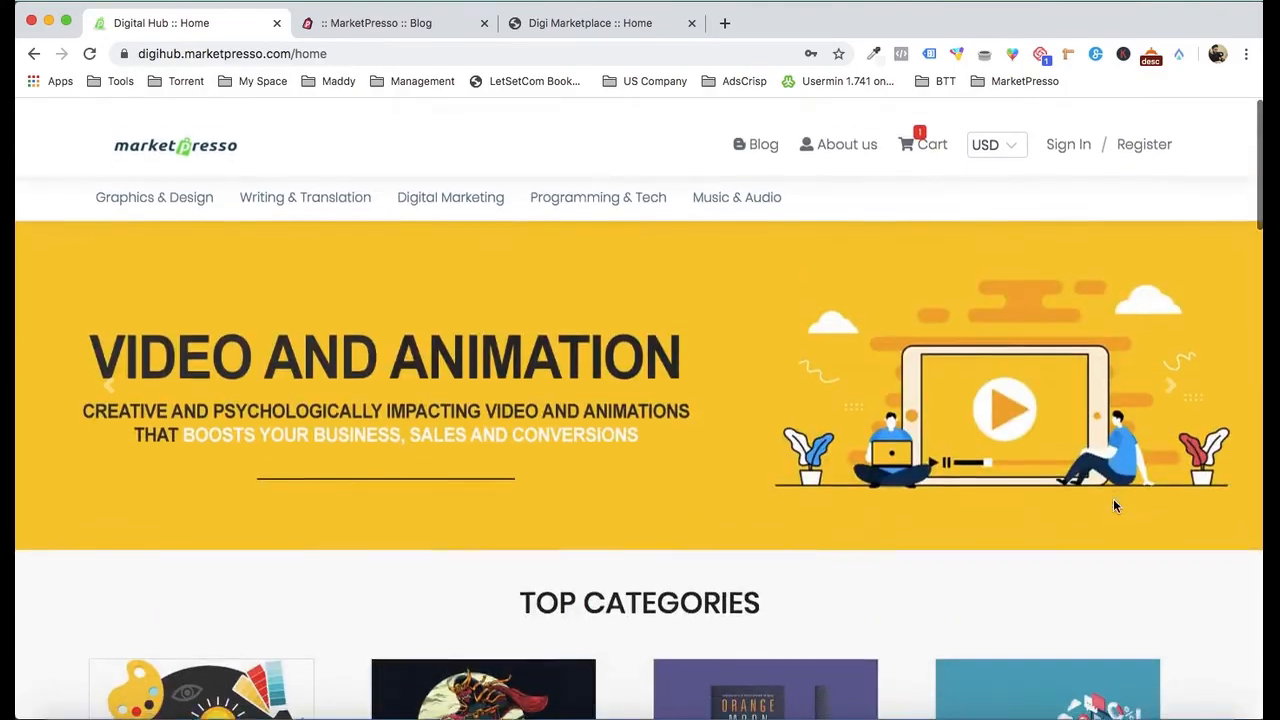
{"action": "scroll", "coordinate": [381, 338], "scroll_direction": "down", "scroll_amount": 5}
{"action": "scroll", "coordinate": [380, 337], "scroll_direction": "up", "scroll_amount": 6}
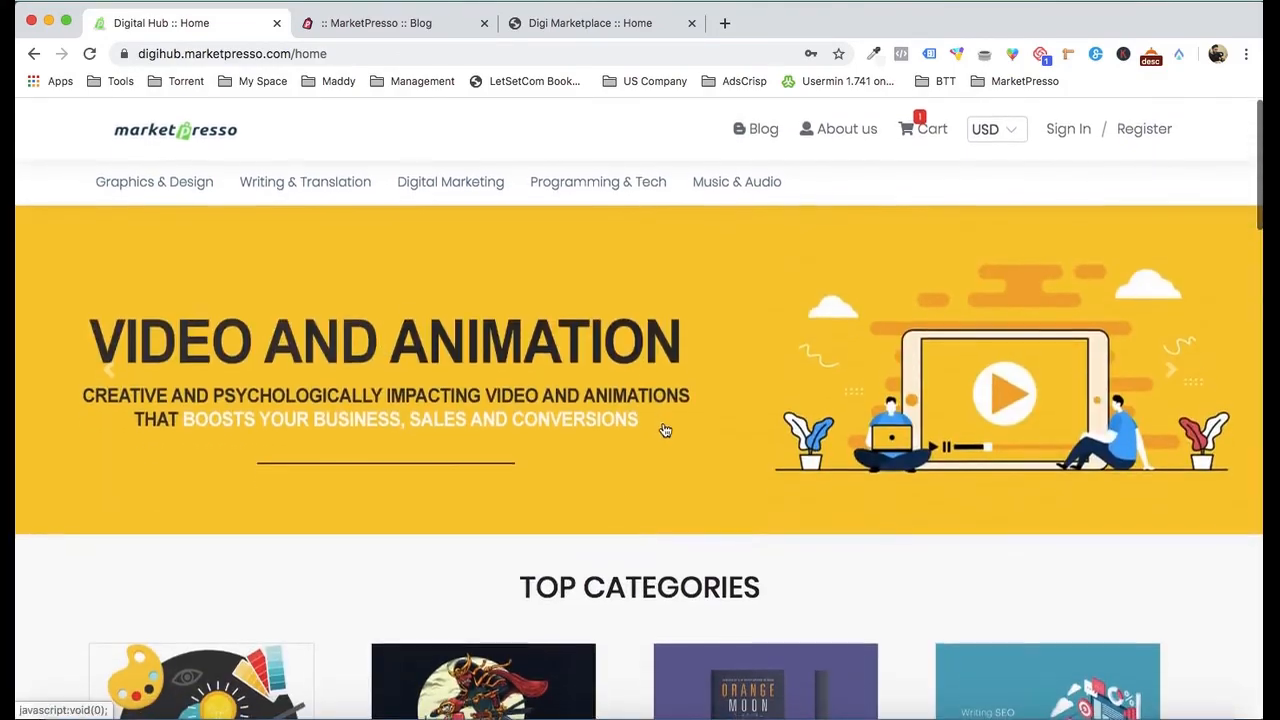
{"action": "scroll", "coordinate": [601, 443], "scroll_direction": "down", "scroll_amount": 1}
{"action": "scroll", "coordinate": [601, 443], "scroll_direction": "down", "scroll_amount": 1}
{"action": "scroll", "coordinate": [601, 443], "scroll_direction": "up", "scroll_amount": 3}
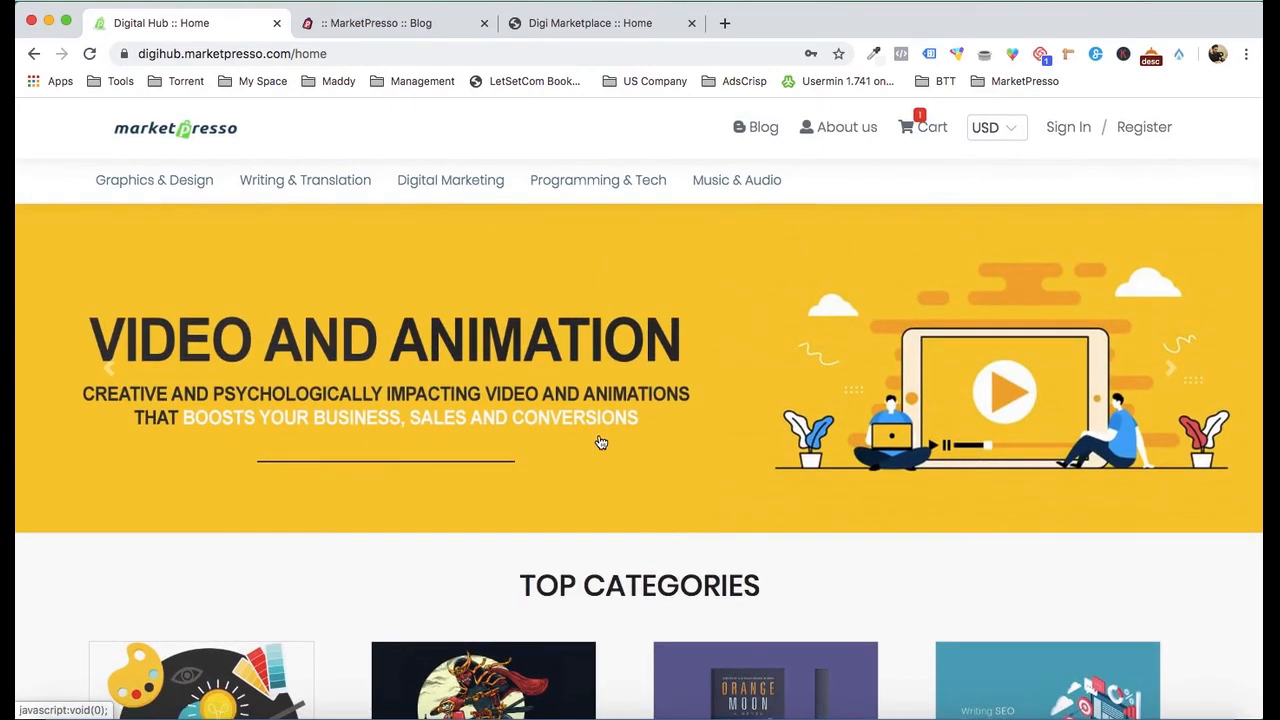